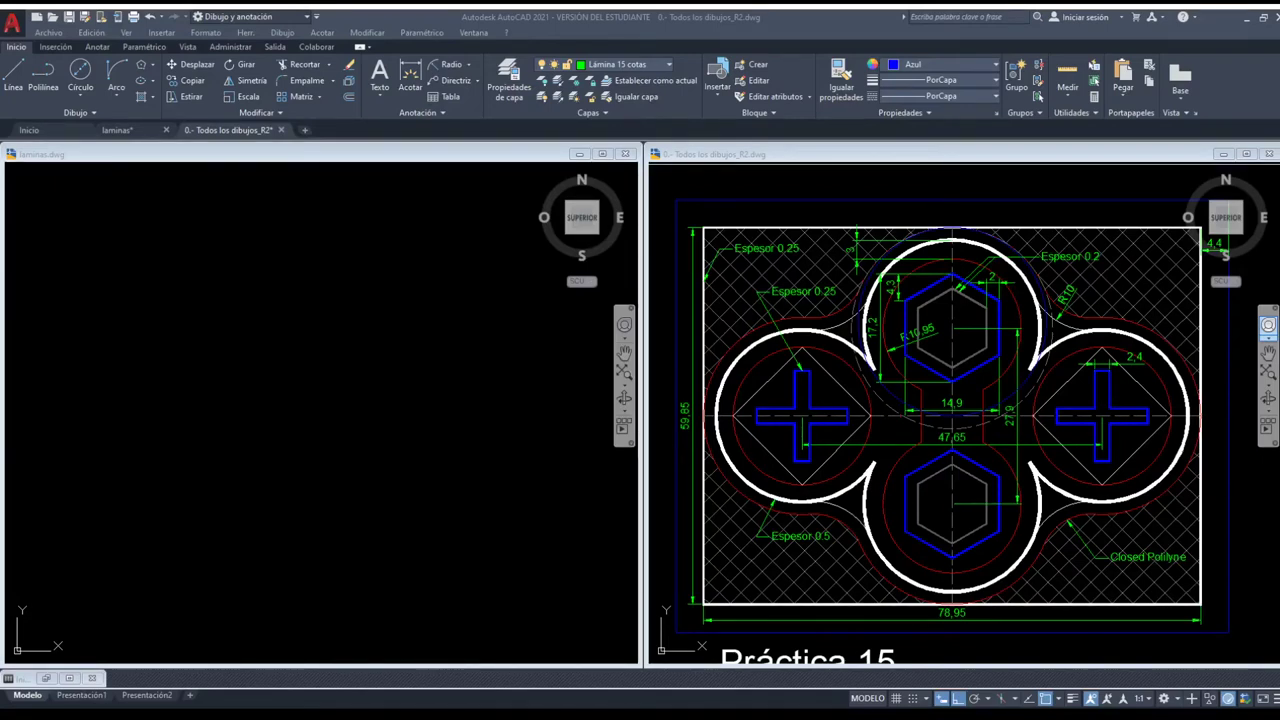
Switch from the Práctica 15 reference file to the empty laminas.dwg drawing.
{"action": "key", "text": "ctrl+Tab"}
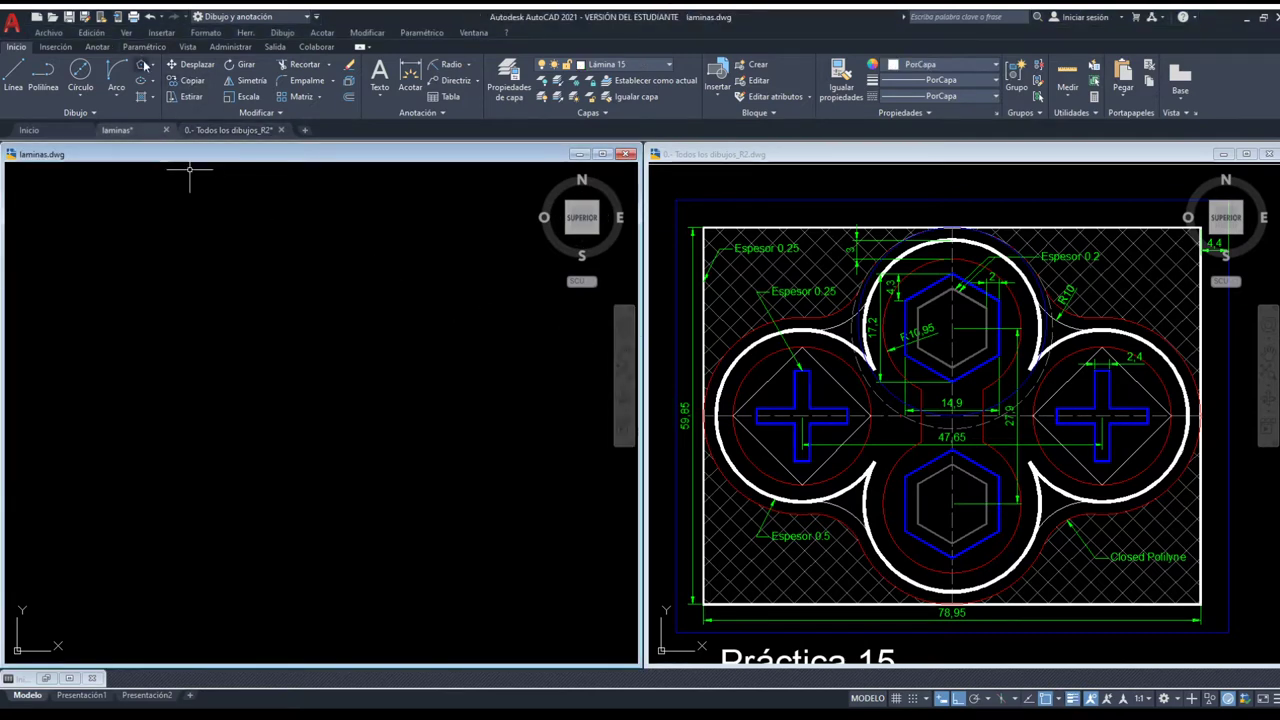
Draw the rectangular sheet frame and centre it in the view.
{"action": "left_click", "coordinate": [141, 64]}
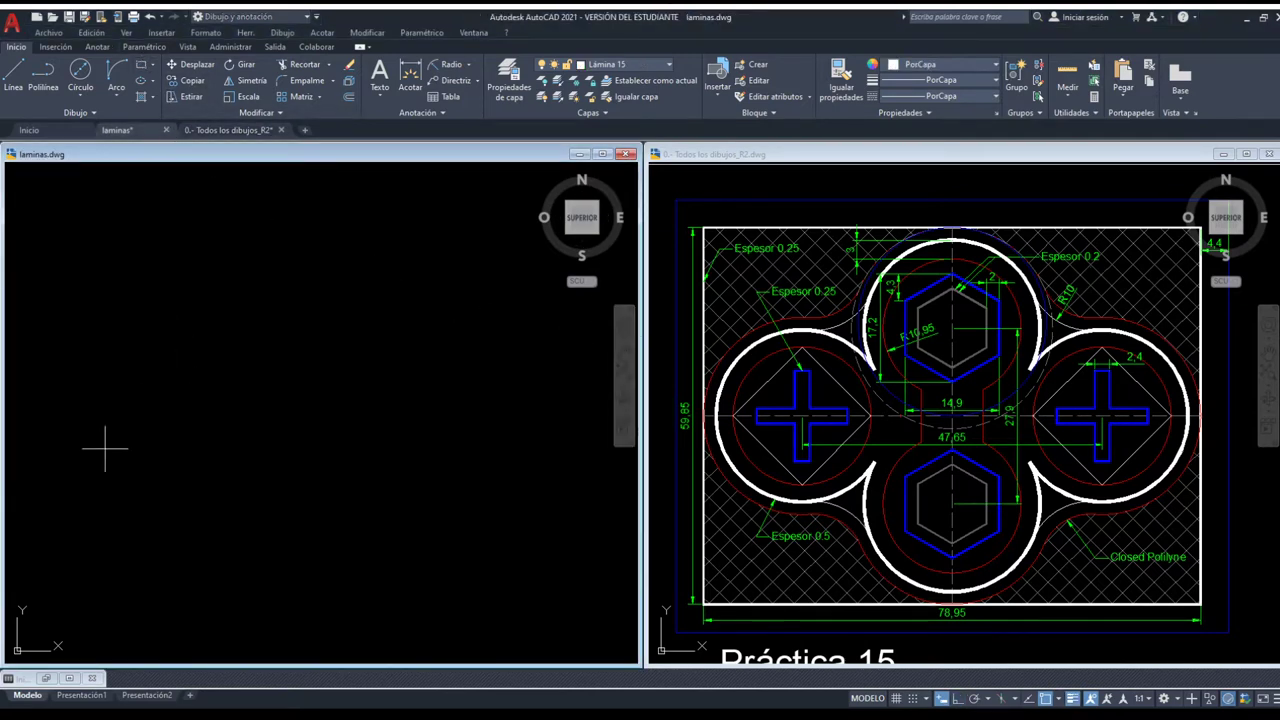
{"action": "left_click", "coordinate": [117, 468]}
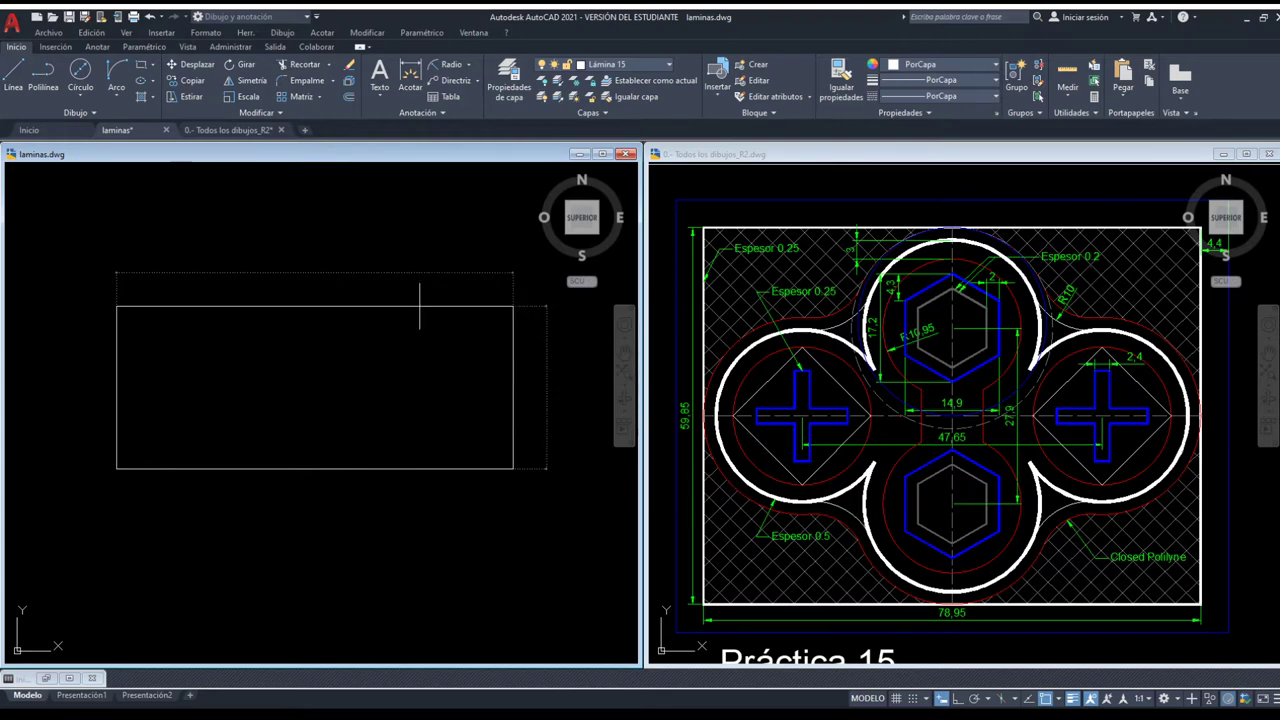
{"action": "key", "text": "Return"}
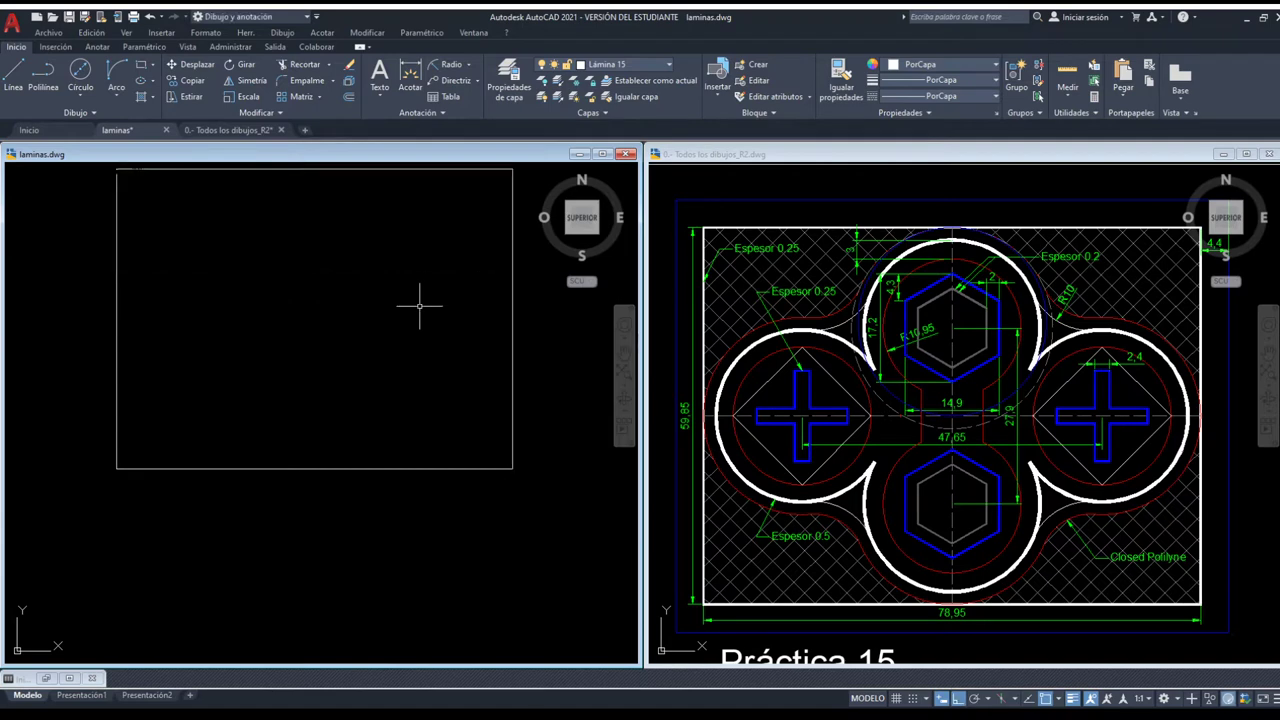
{"action": "scroll", "coordinate": [420, 305], "scroll_direction": "up", "scroll_amount": 2}
{"action": "middle_click_drag", "start_coordinate": [458, 425], "coordinate": [414, 370]}
{"action": "scroll", "coordinate": [420, 365], "scroll_direction": "down", "scroll_amount": 2}
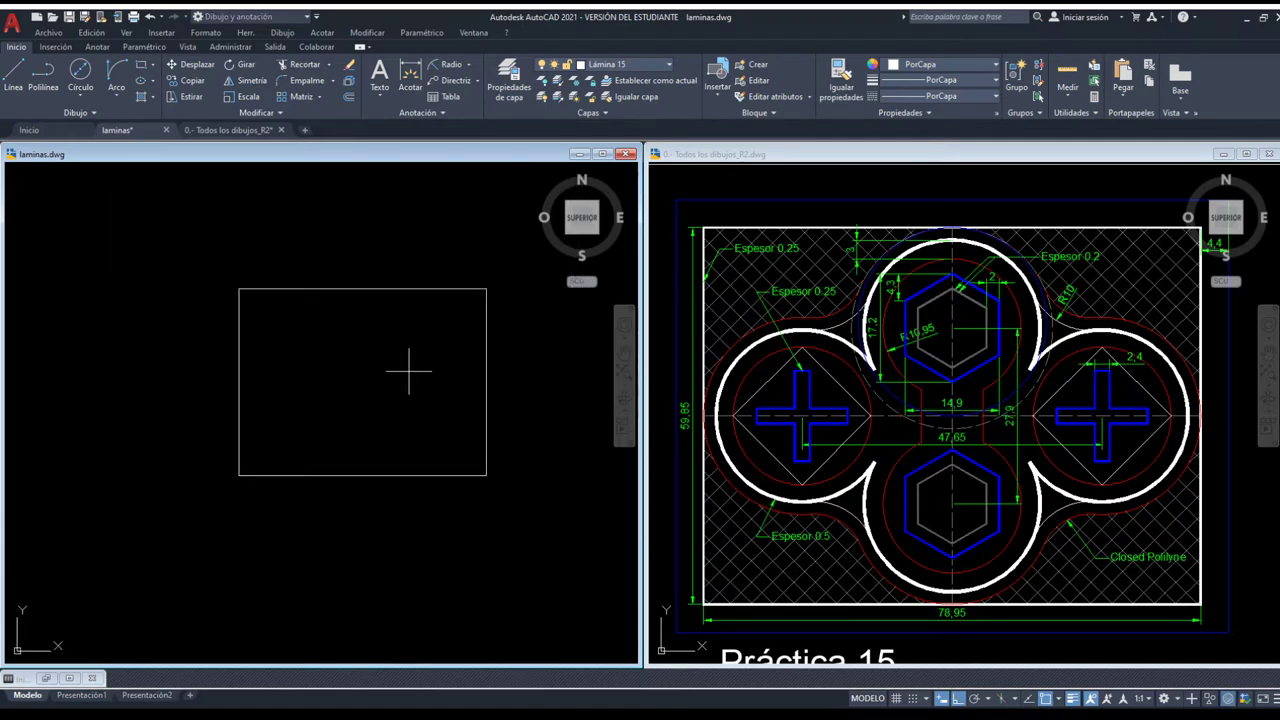
Offset the rectangle outward and put the larger copy on the dark-blue layer.
{"action": "type", "text": "eq"}
{"action": "key", "text": "Return"}
{"action": "key", "text": "Return"}
{"action": "left_click", "coordinate": [409, 289]}
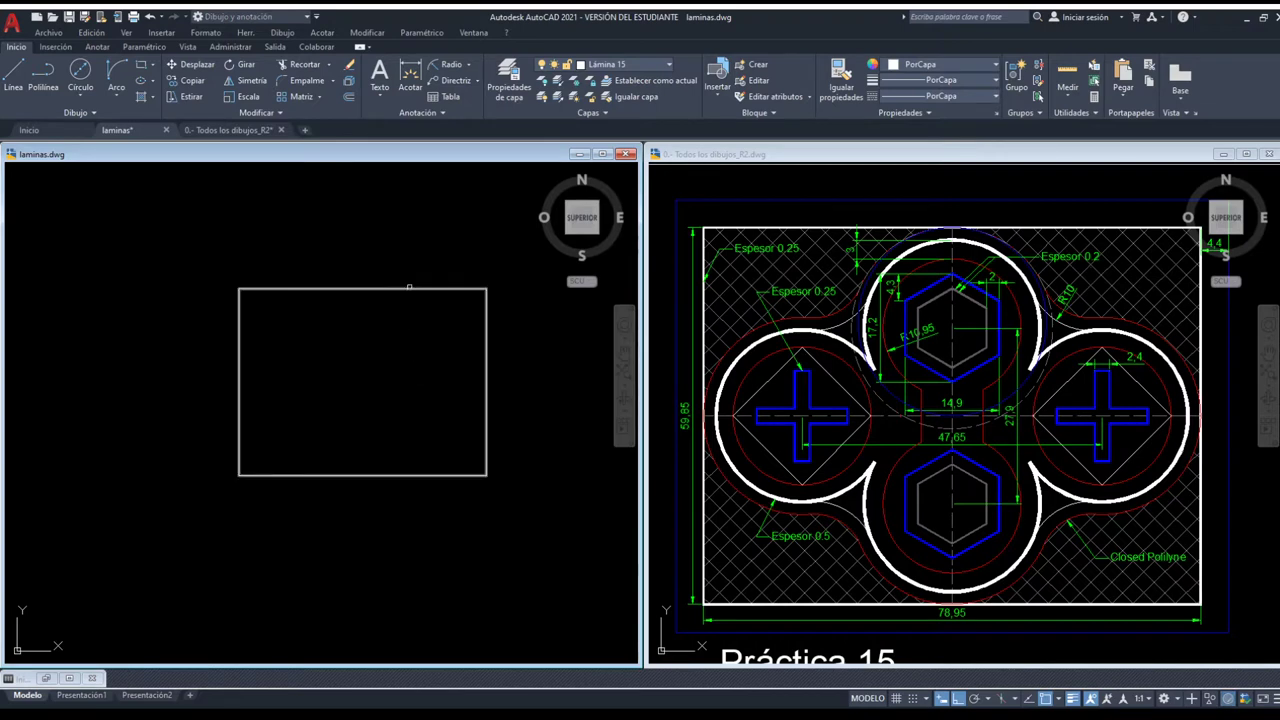
{"action": "left_click", "coordinate": [418, 251]}
{"action": "left_click", "coordinate": [420, 275]}
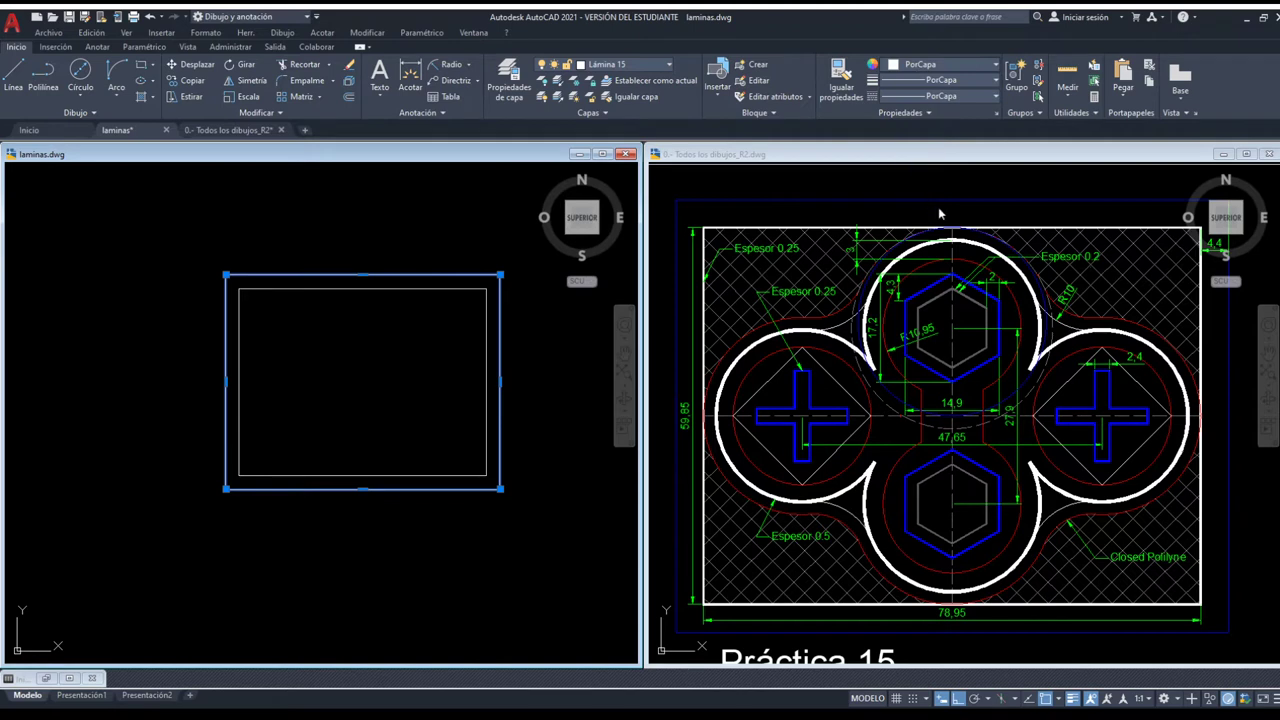
{"action": "key", "text": "Escape"}
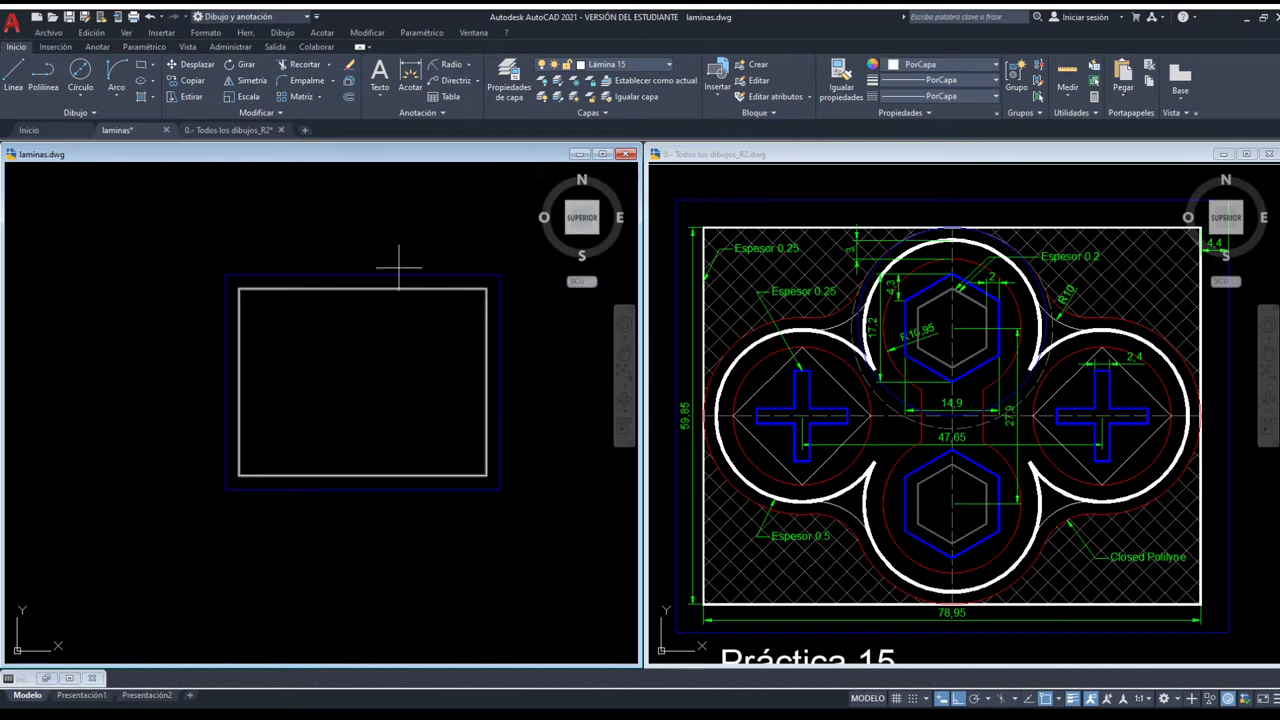
Draw vertical and horizontal centre lines between the frame's opposite edge midpoints.
{"action": "type", "text": "l"}
{"action": "key", "text": "Return"}
{"action": "left_click", "coordinate": [363, 289]}
{"action": "left_click", "coordinate": [363, 475]}
{"action": "key", "text": "Return"}
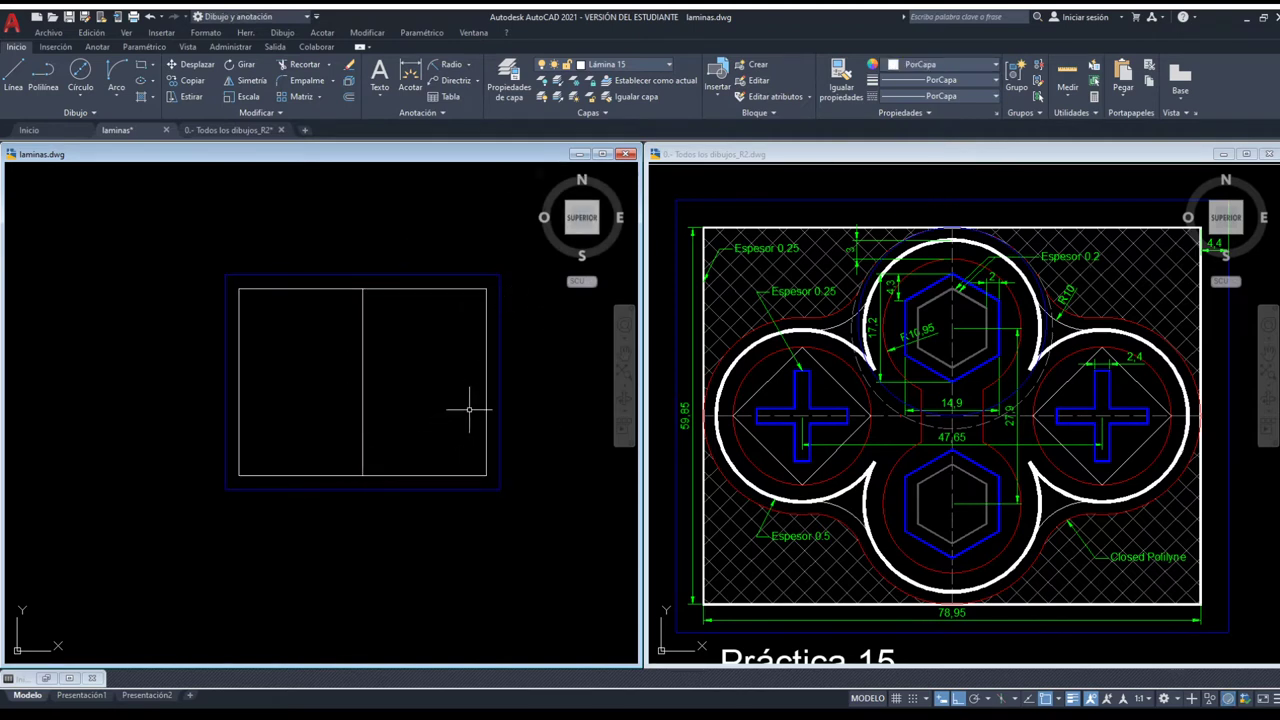
{"action": "key", "text": "Return"}
{"action": "left_click", "coordinate": [487, 382]}
{"action": "left_click", "coordinate": [239, 382]}
{"action": "key", "text": "Return"}
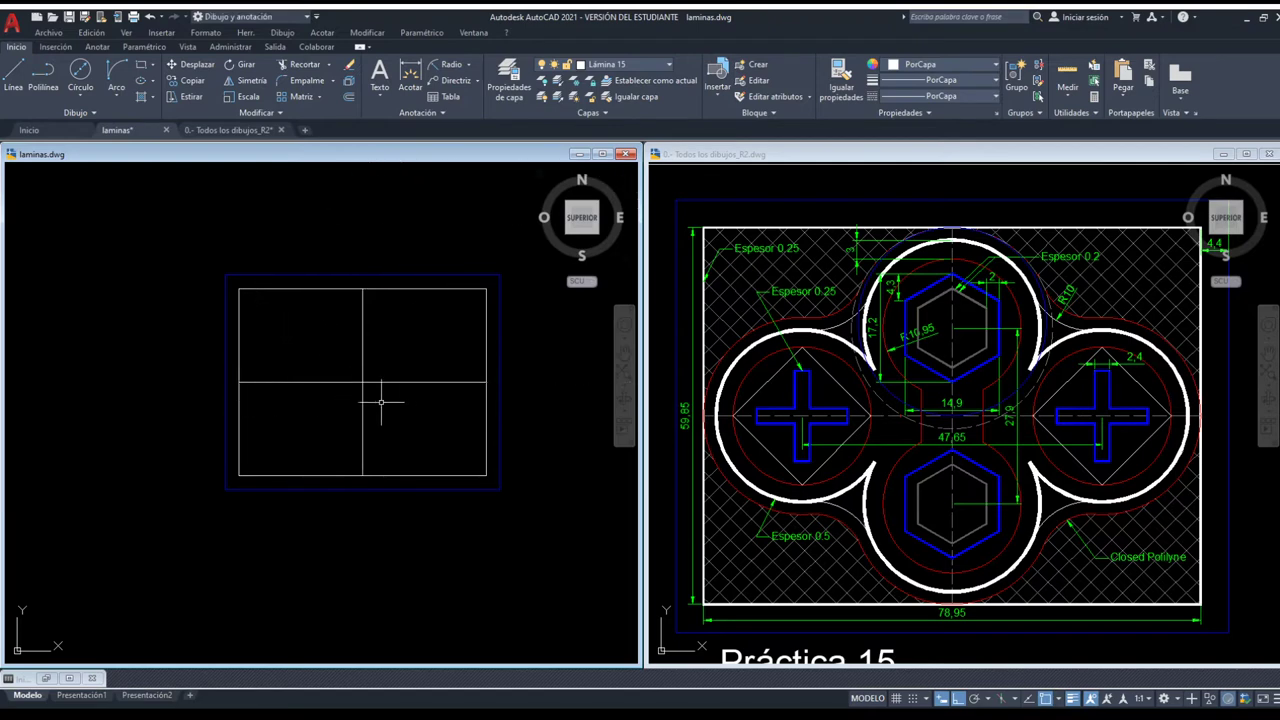
Put both centre lines on layer Lámina 15 aux with linetype scale 0.4.
{"action": "left_click", "coordinate": [380, 402]}
{"action": "left_click", "coordinate": [320, 354]}
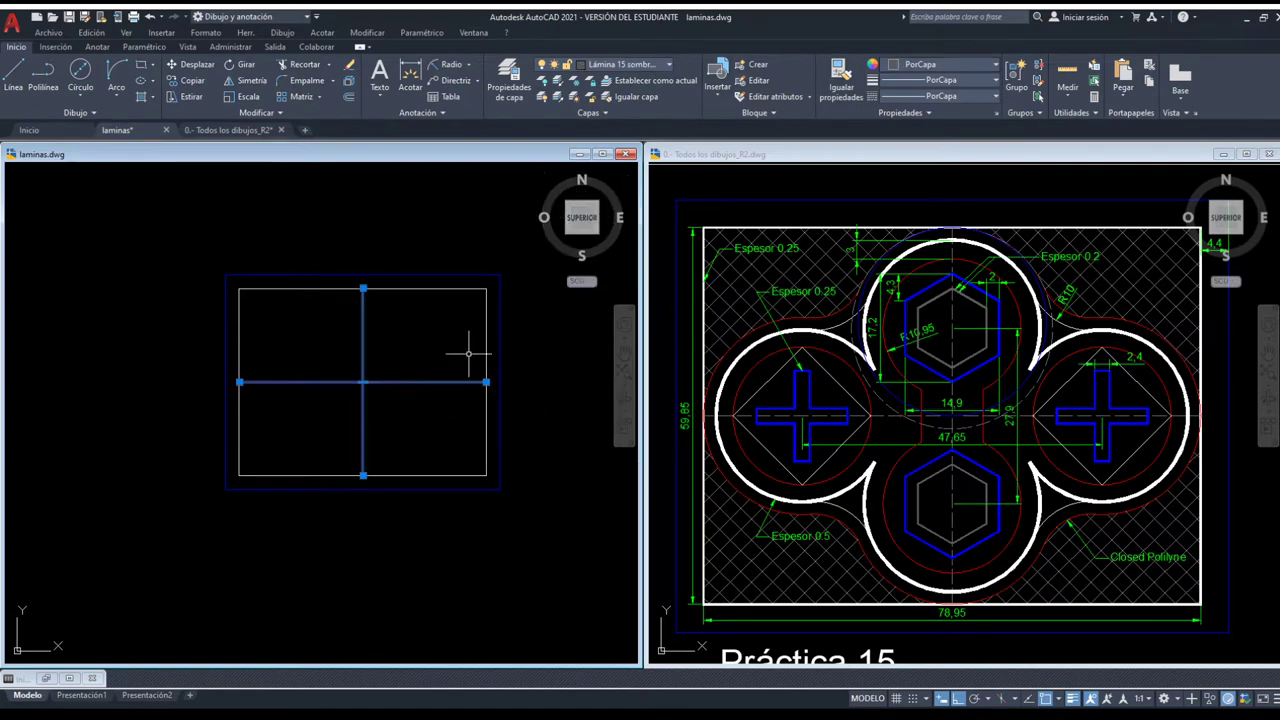
{"action": "left_click", "coordinate": [423, 400]}
{"action": "left_click", "coordinate": [271, 337]}
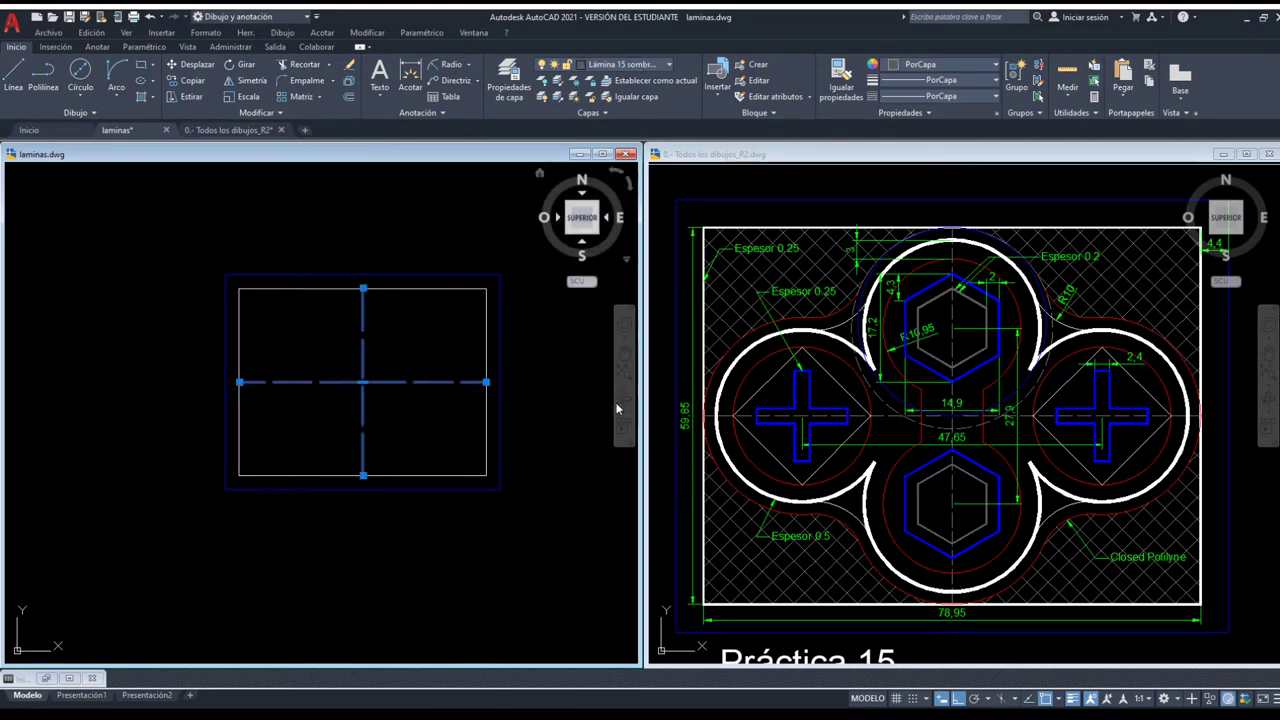
{"action": "left_click", "coordinate": [412, 395]}
{"action": "left_click", "coordinate": [325, 370]}
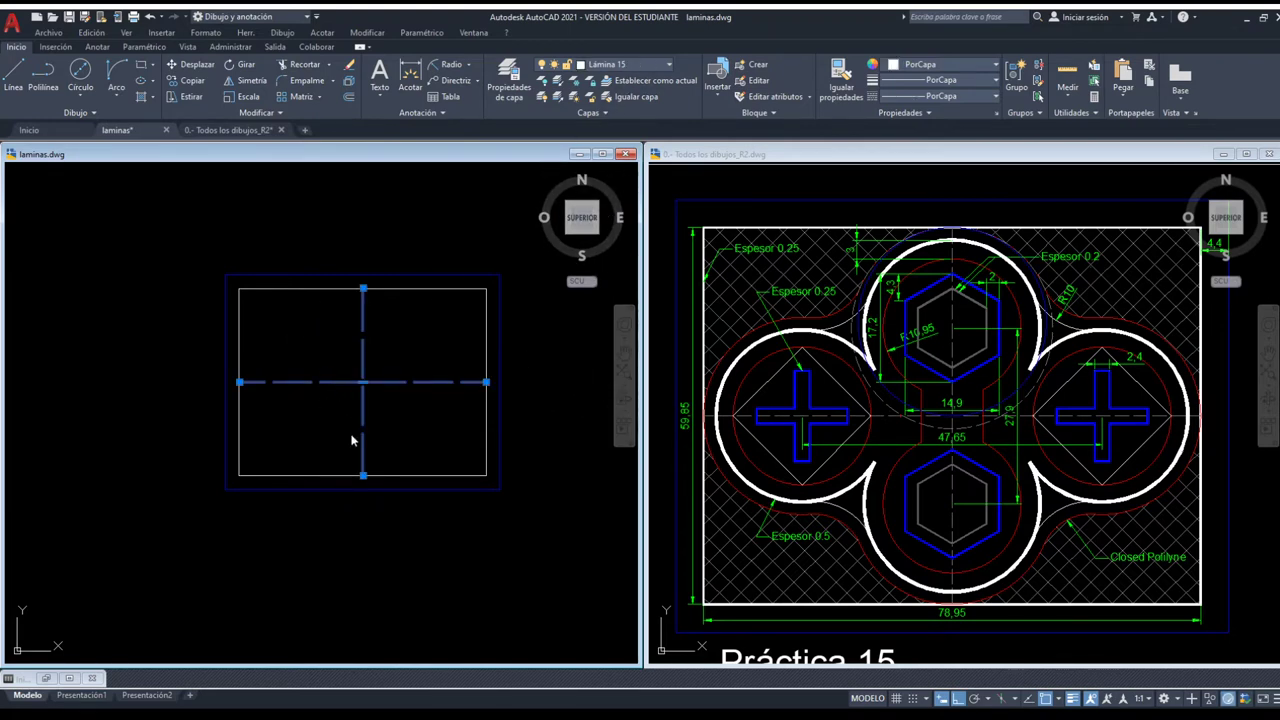
{"action": "key", "text": "ctrl+1"}
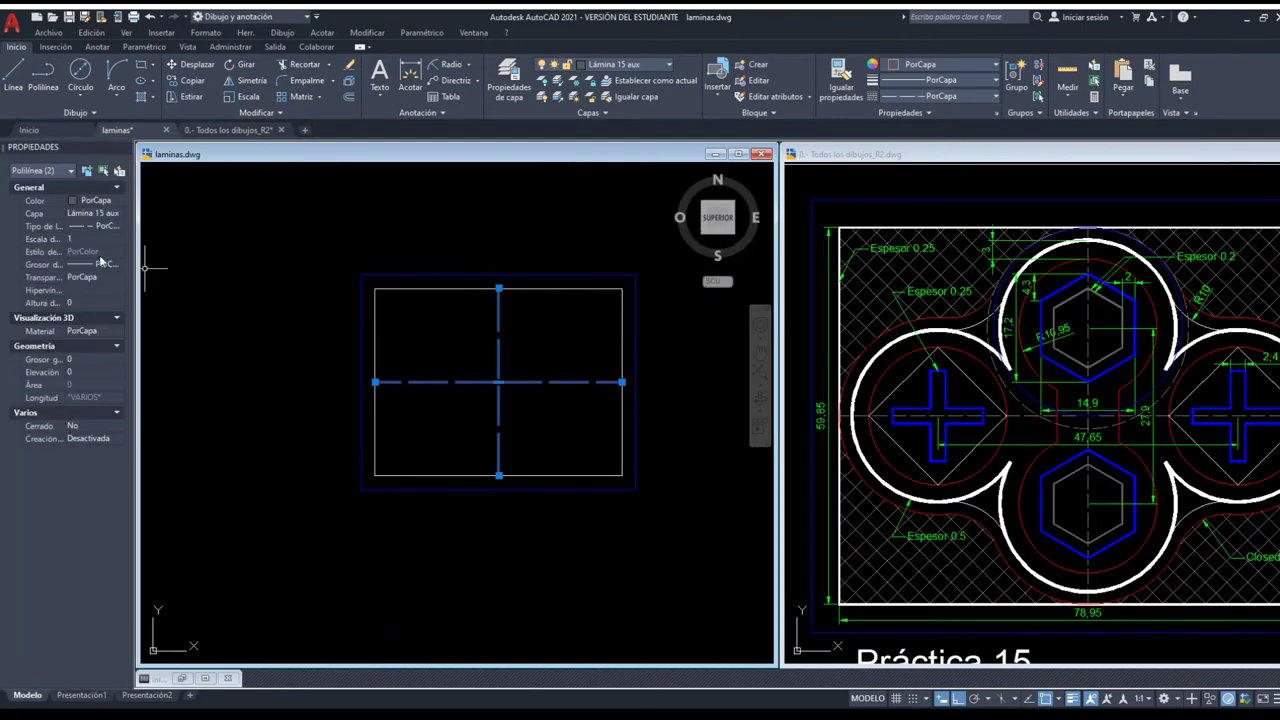
{"action": "left_click", "coordinate": [90, 239]}
{"action": "type", "text": "0.4"}
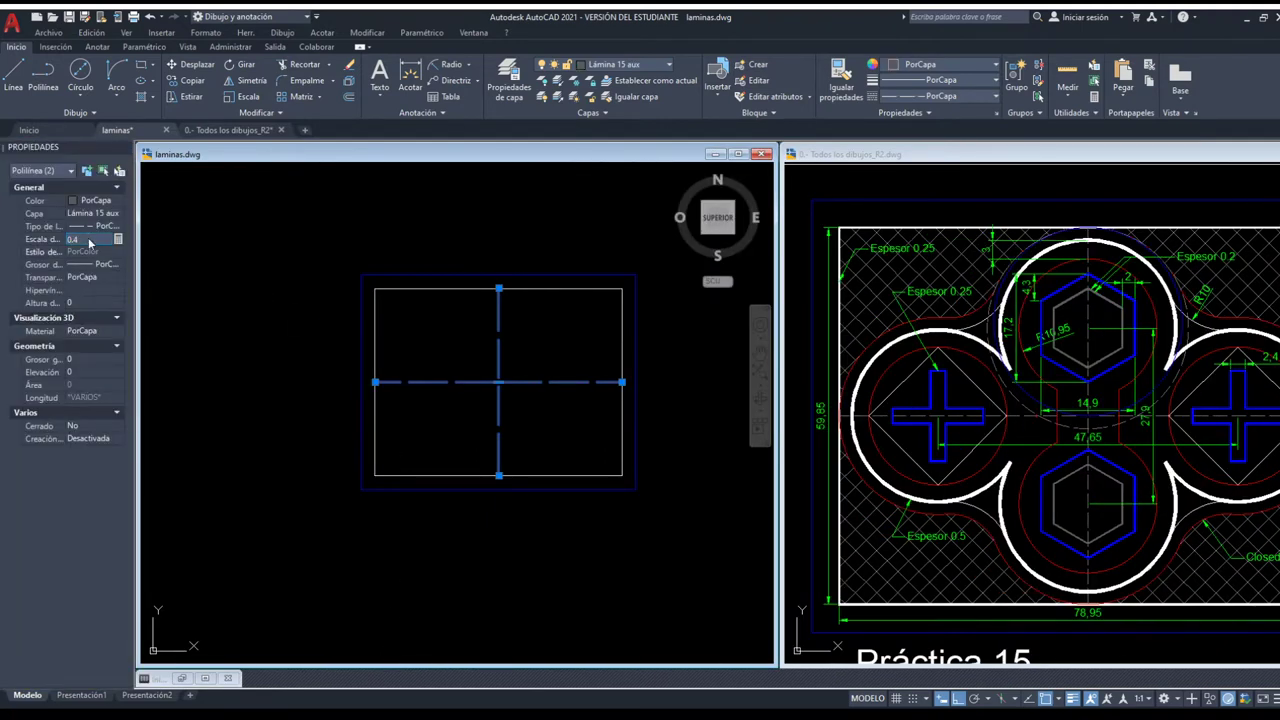
{"action": "key", "text": "Return"}
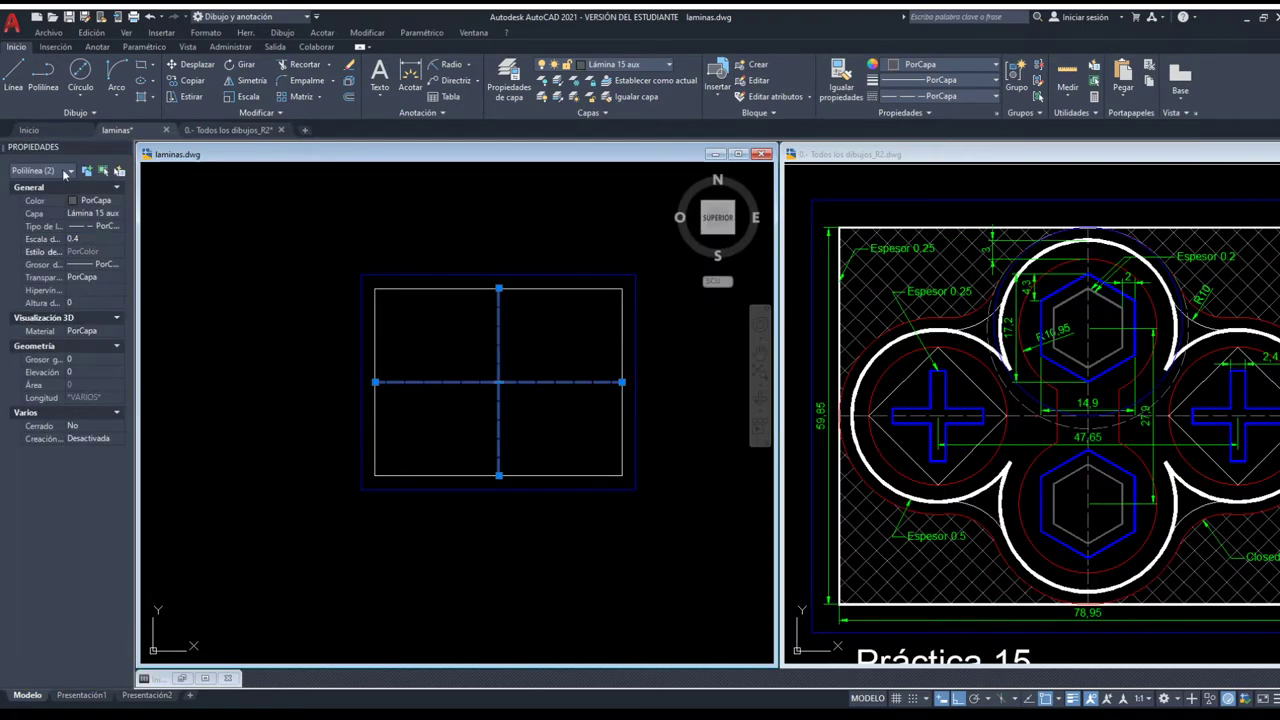
Draw a helper circle centred on the centre-line intersection.
{"action": "left_click", "coordinate": [124, 147]}
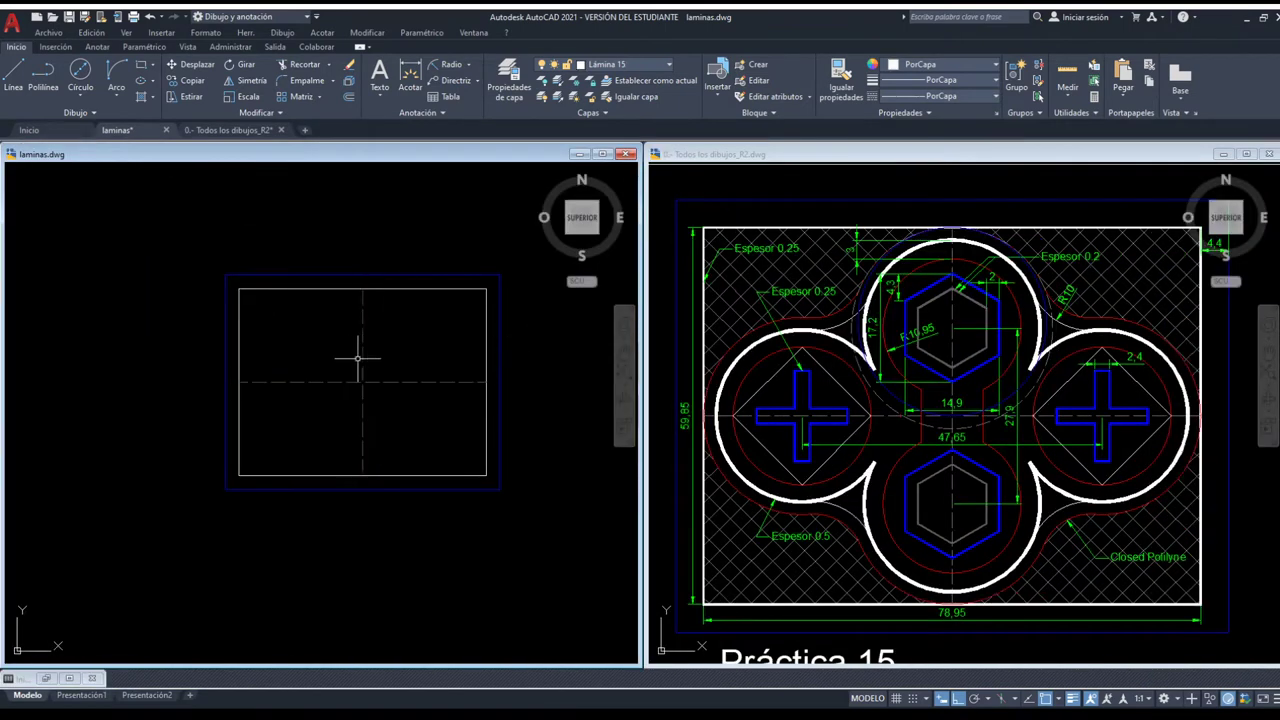
{"action": "key", "text": "Escape"}
{"action": "middle_click_drag", "start_coordinate": [352, 360], "coordinate": [361, 366]}
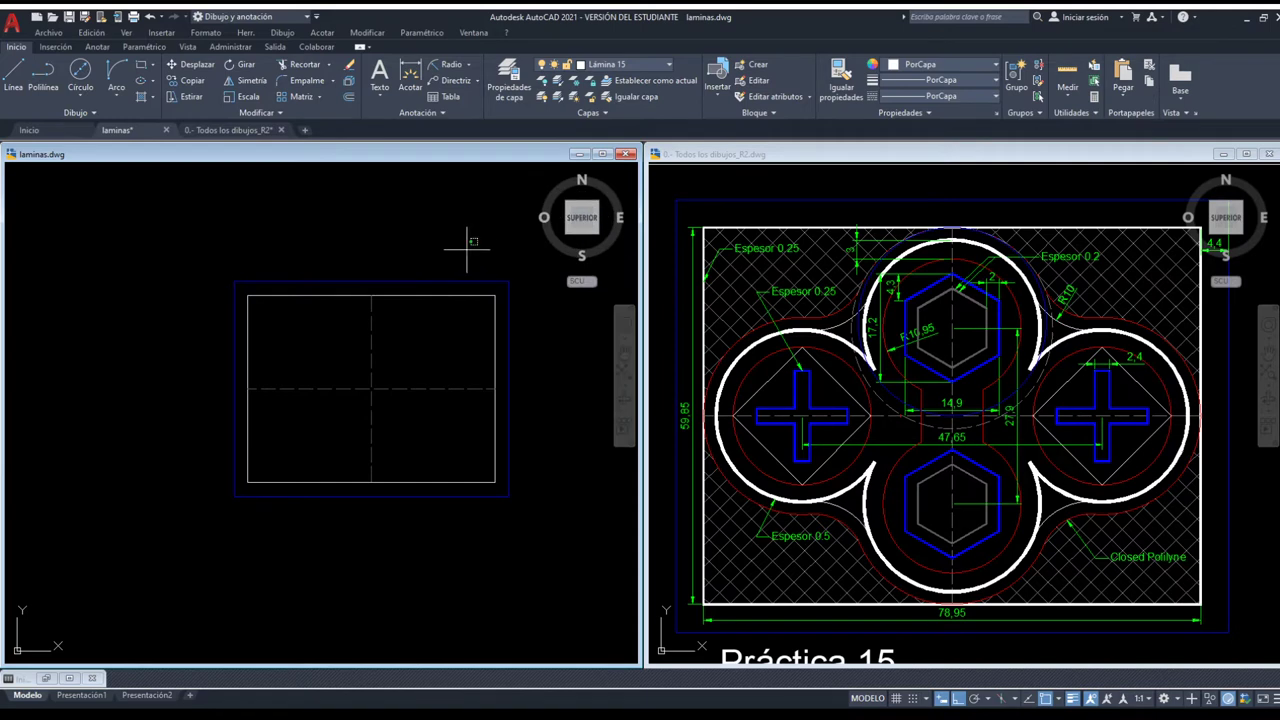
{"action": "left_click", "coordinate": [371, 388]}
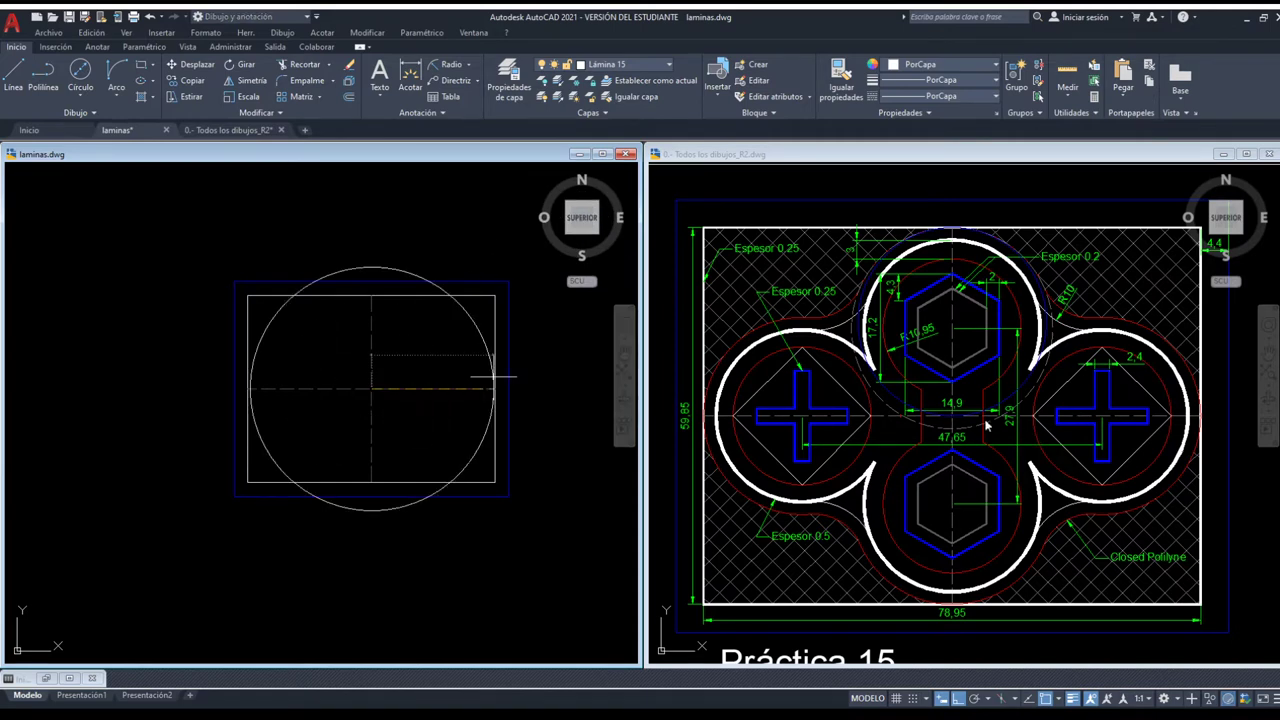
{"action": "key", "text": "Escape"}
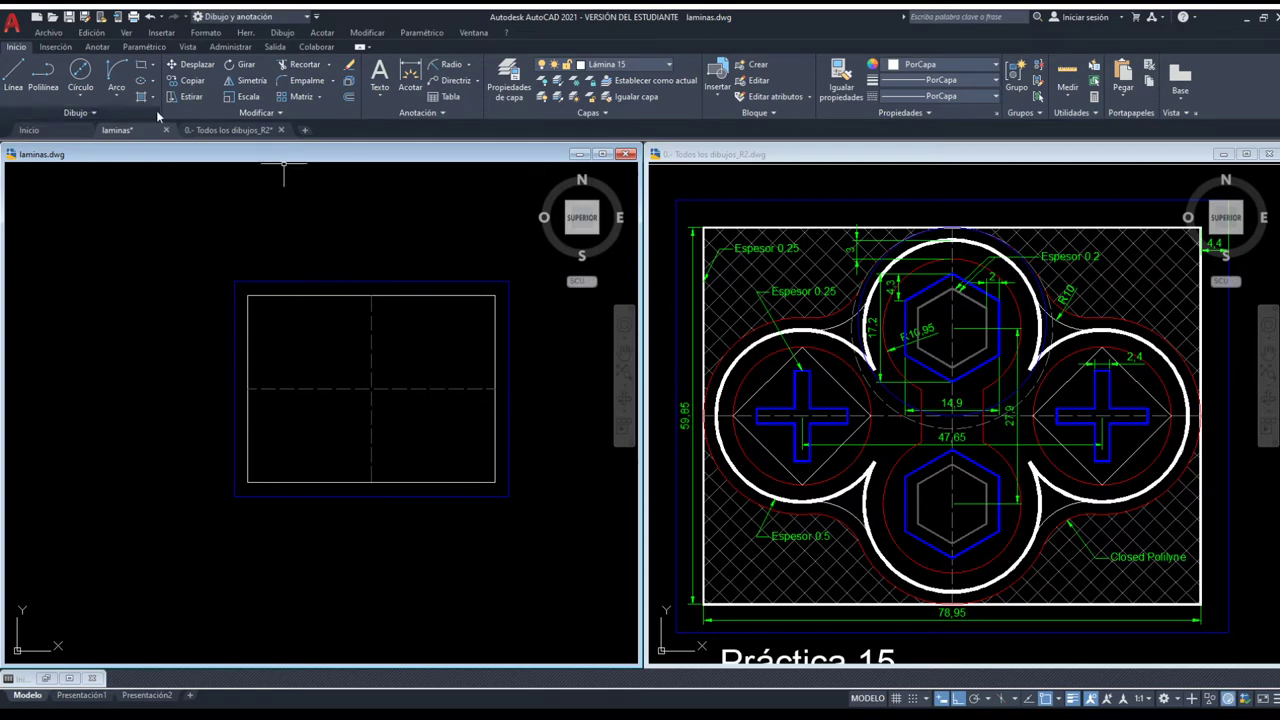
{"action": "left_click", "coordinate": [80, 70]}
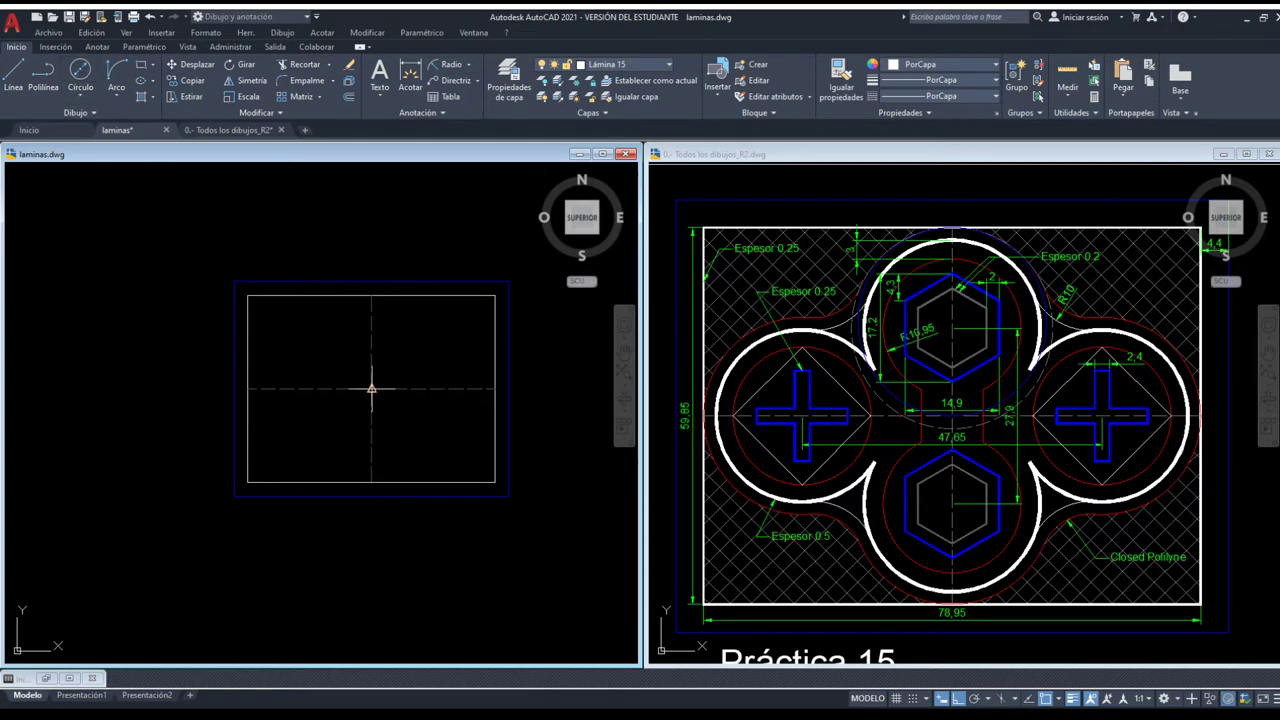
{"action": "left_click", "coordinate": [371, 388]}
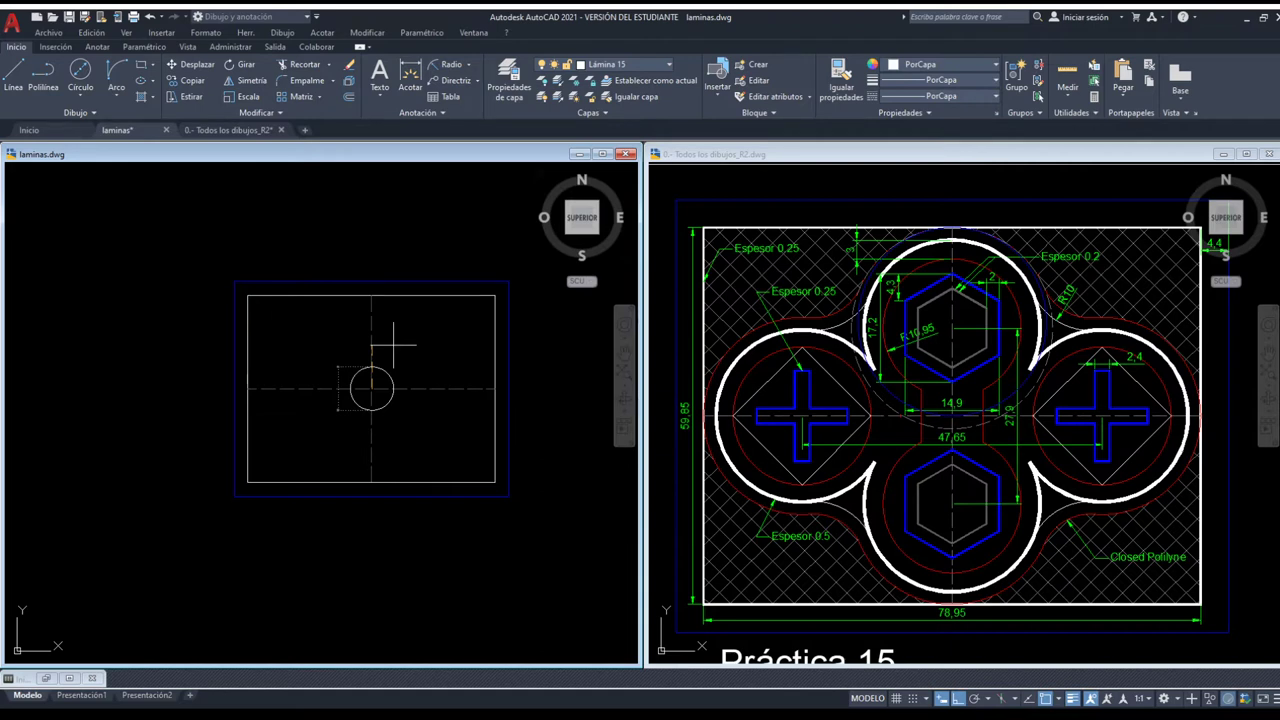
{"action": "left_click", "coordinate": [393, 345]}
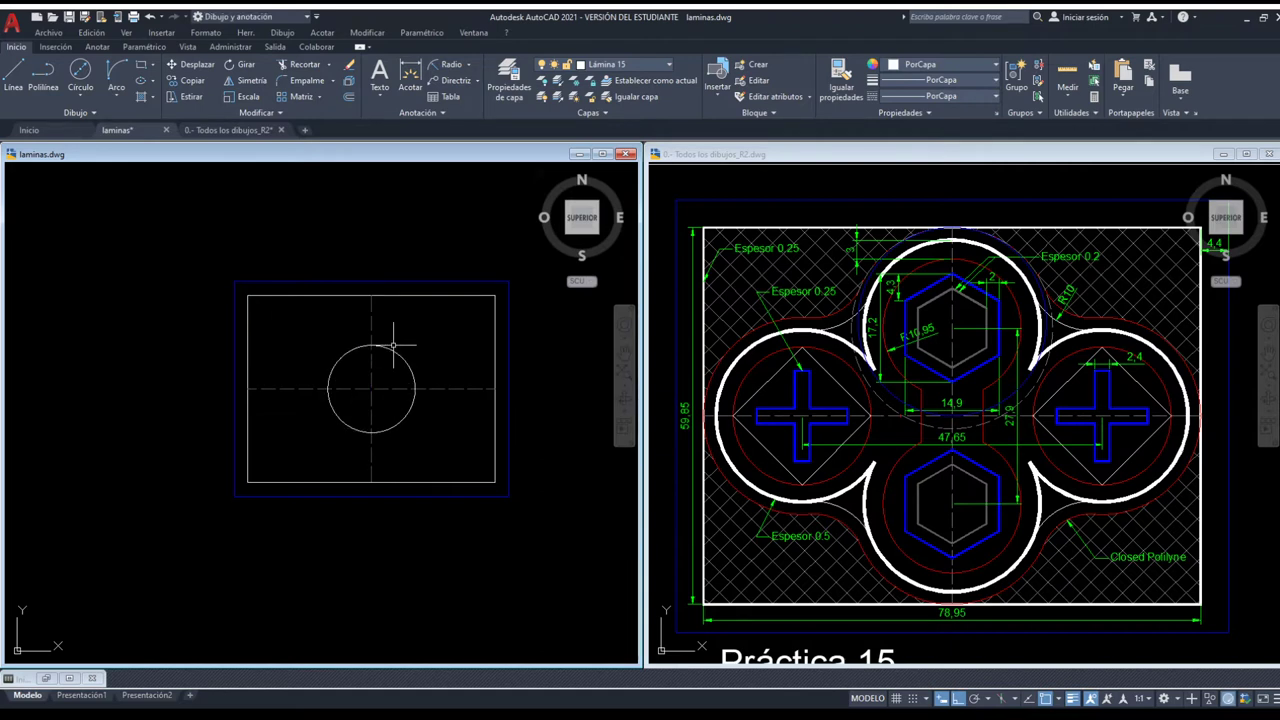
Draw a red circle at the helper circle's top quadrant, then erase the helper circle.
{"action": "left_click", "coordinate": [371, 345]}
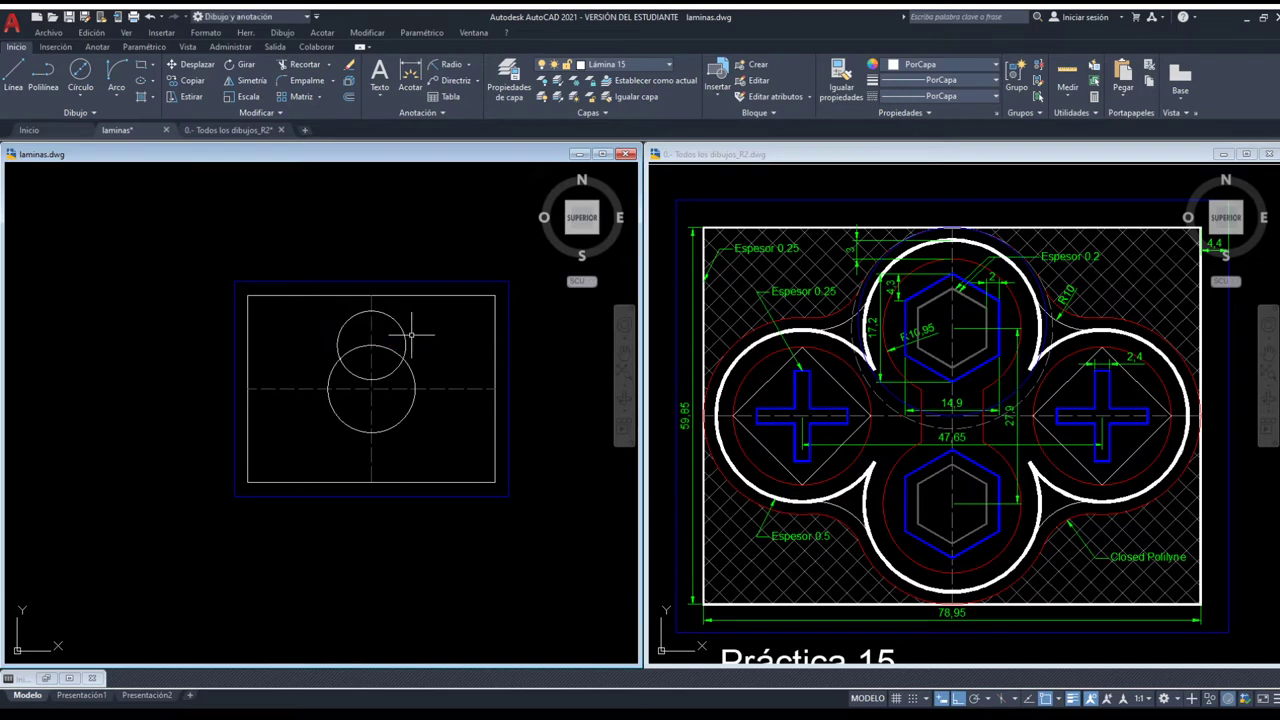
{"action": "left_click", "coordinate": [407, 322]}
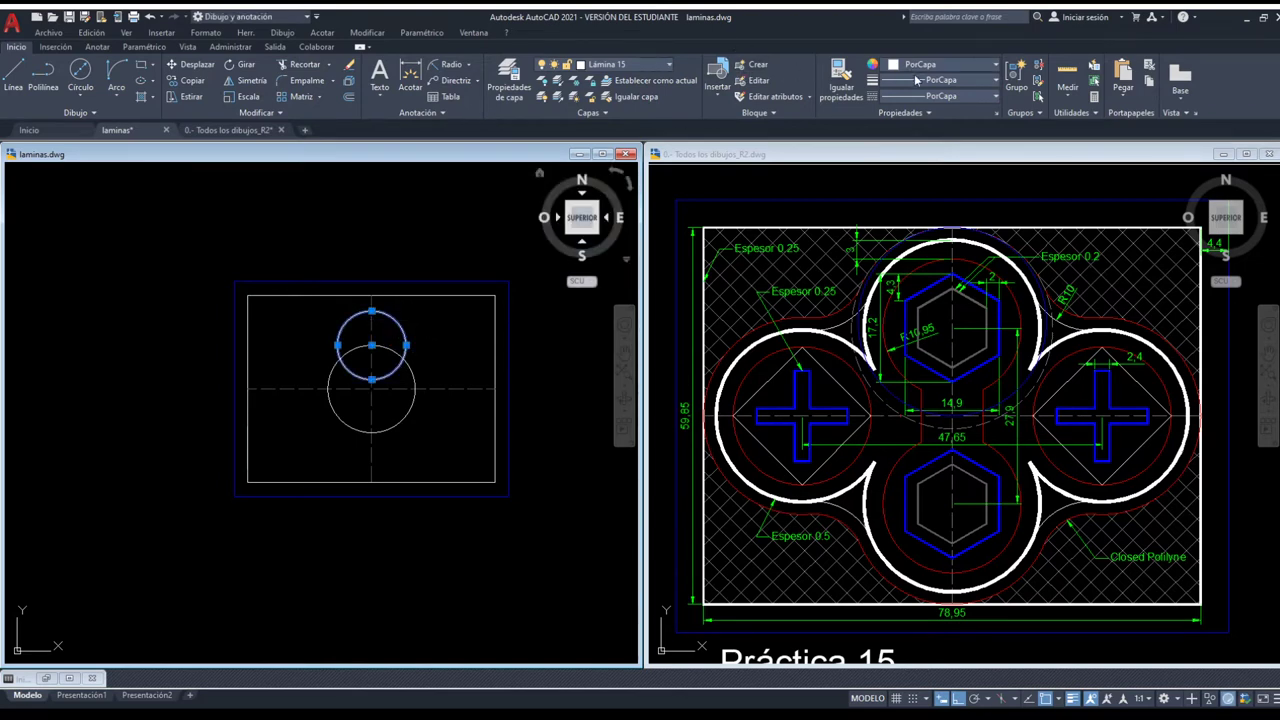
{"action": "key", "text": "Escape"}
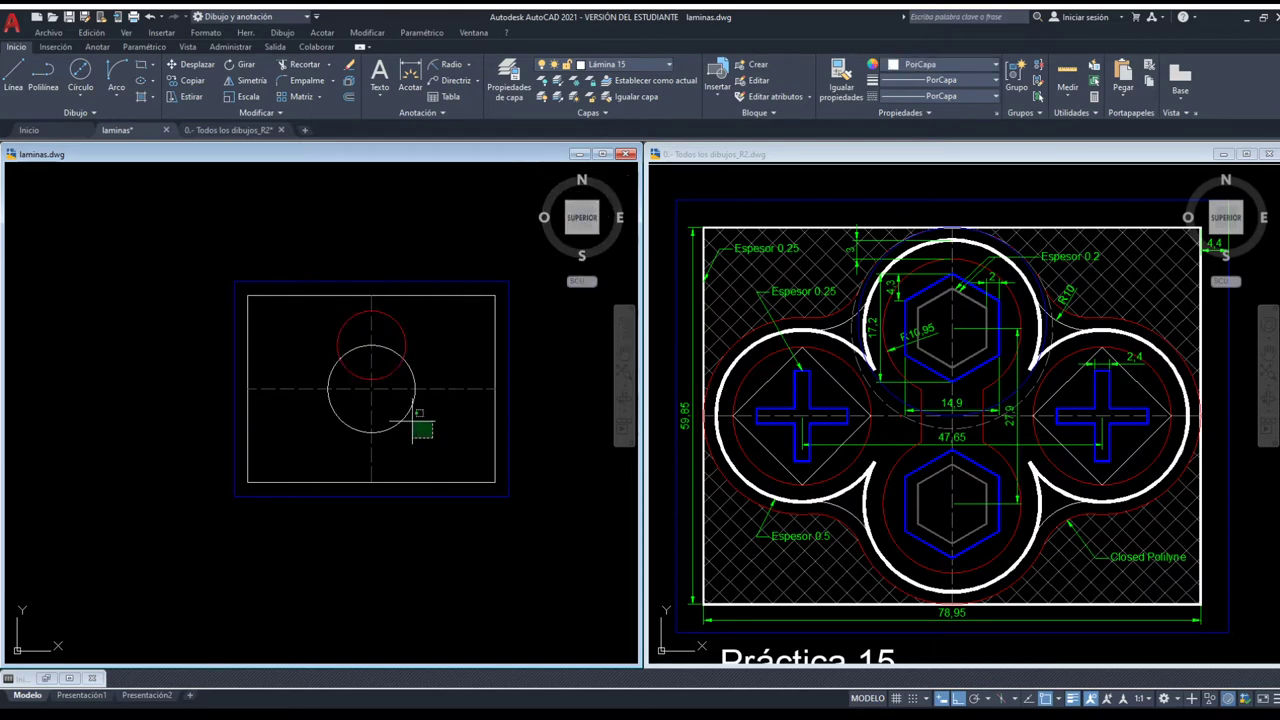
{"action": "left_click", "coordinate": [404, 409]}
{"action": "key", "text": "Delete"}
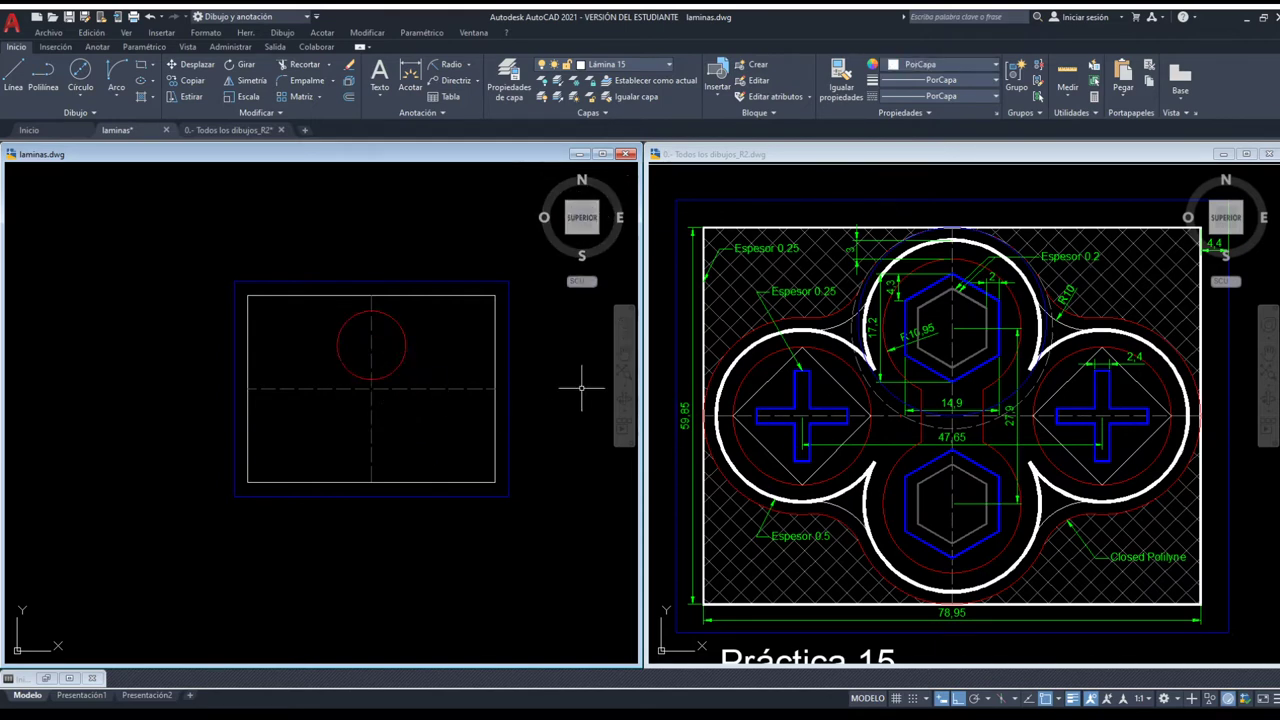
Draw a larger helper circle at the intersection and a red circle at its left point, then erase the helper.
{"action": "left_click", "coordinate": [94, 77]}
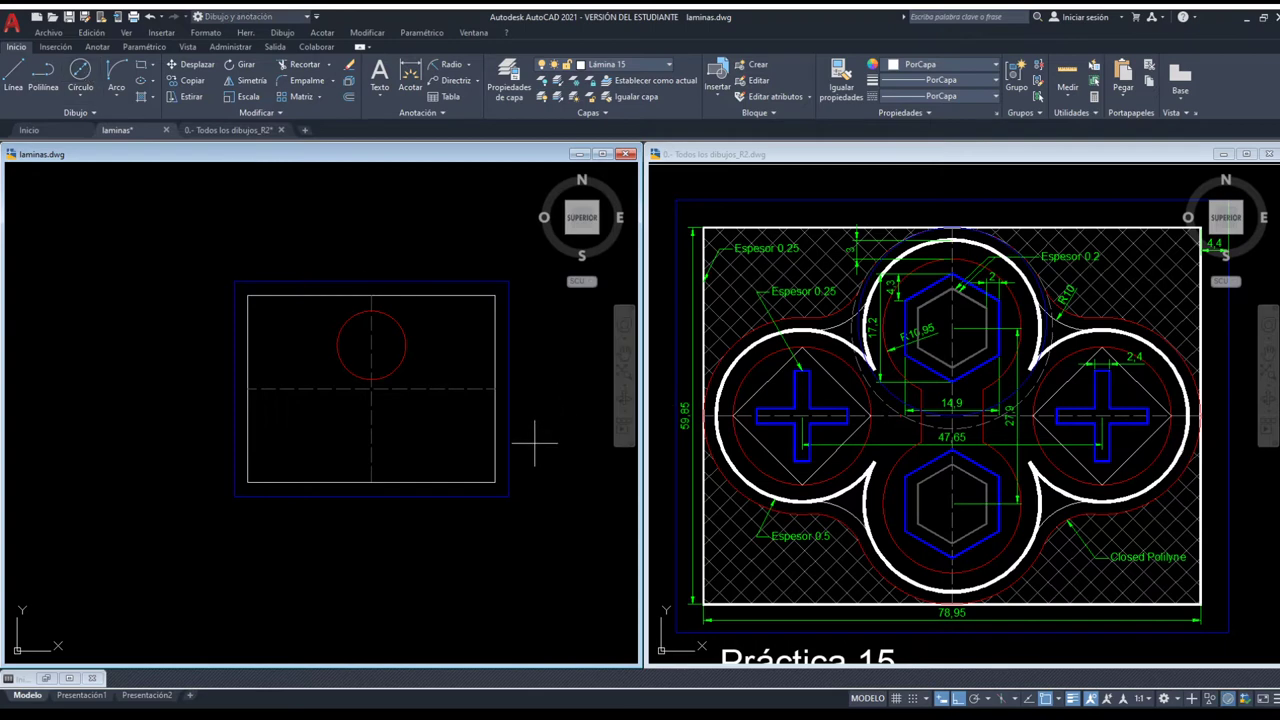
{"action": "left_click", "coordinate": [371, 388]}
{"action": "left_click", "coordinate": [384, 395]}
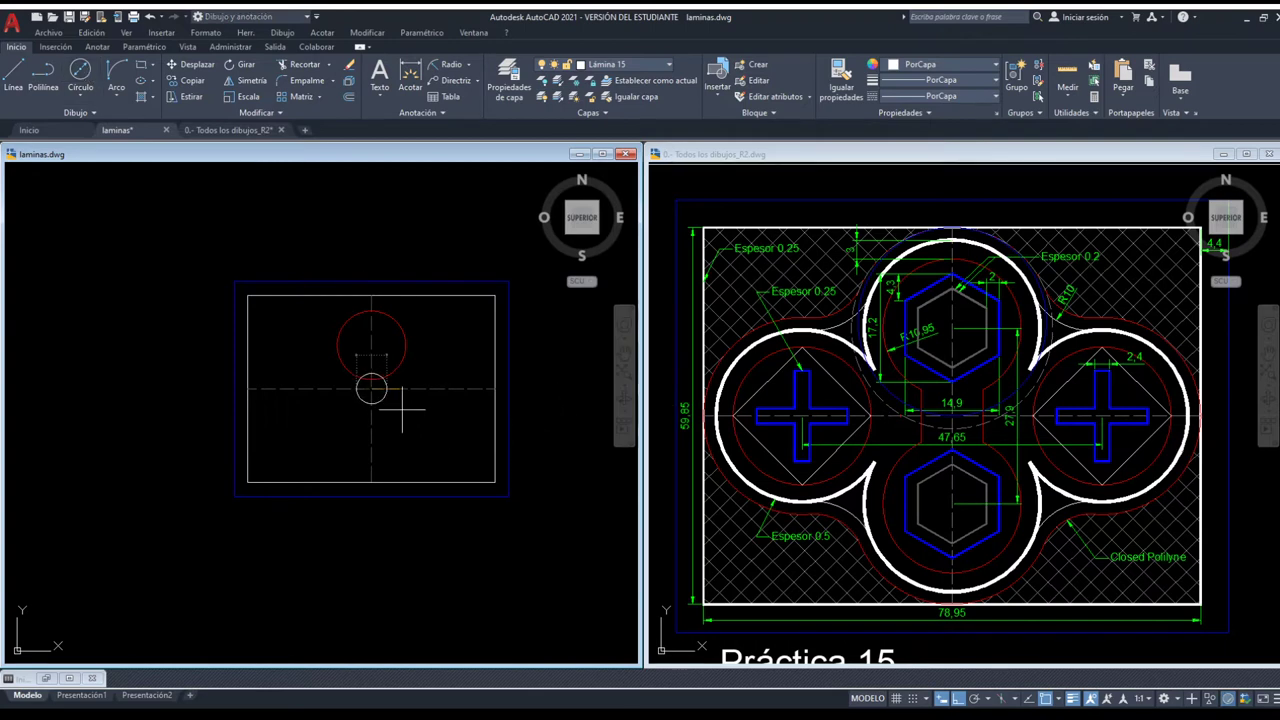
{"action": "key", "text": "Return"}
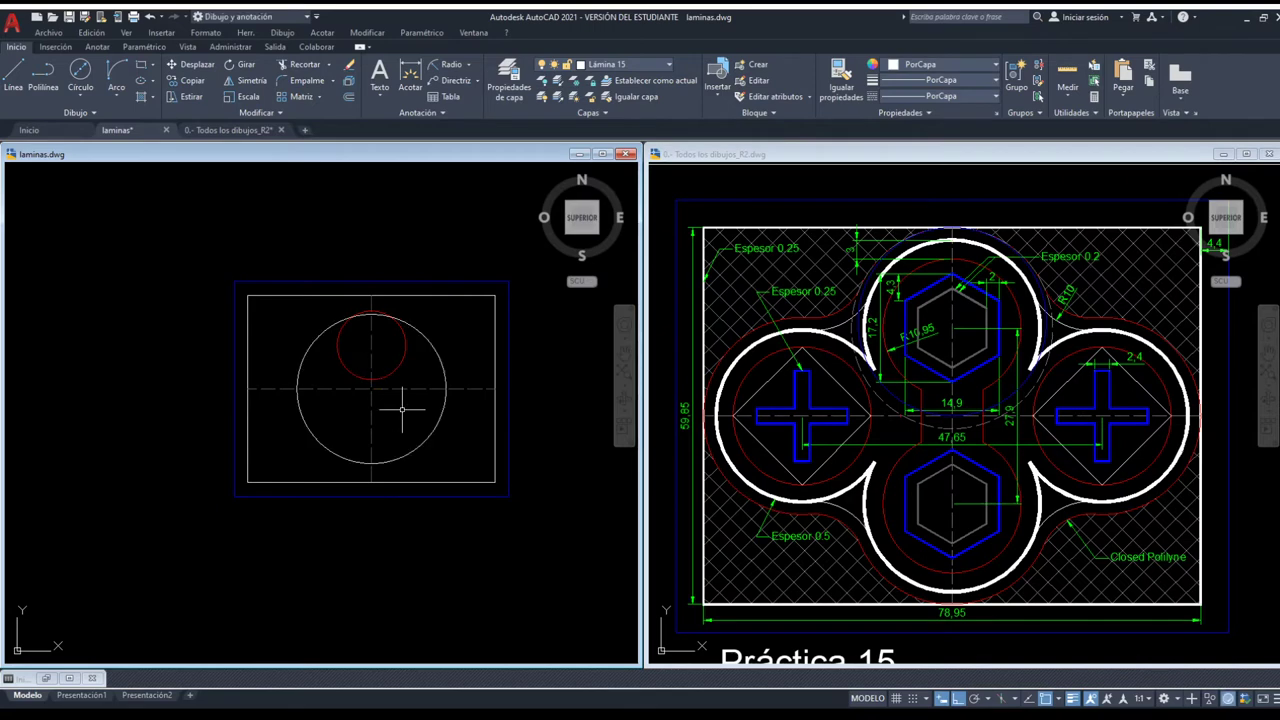
{"action": "left_click", "coordinate": [296, 389]}
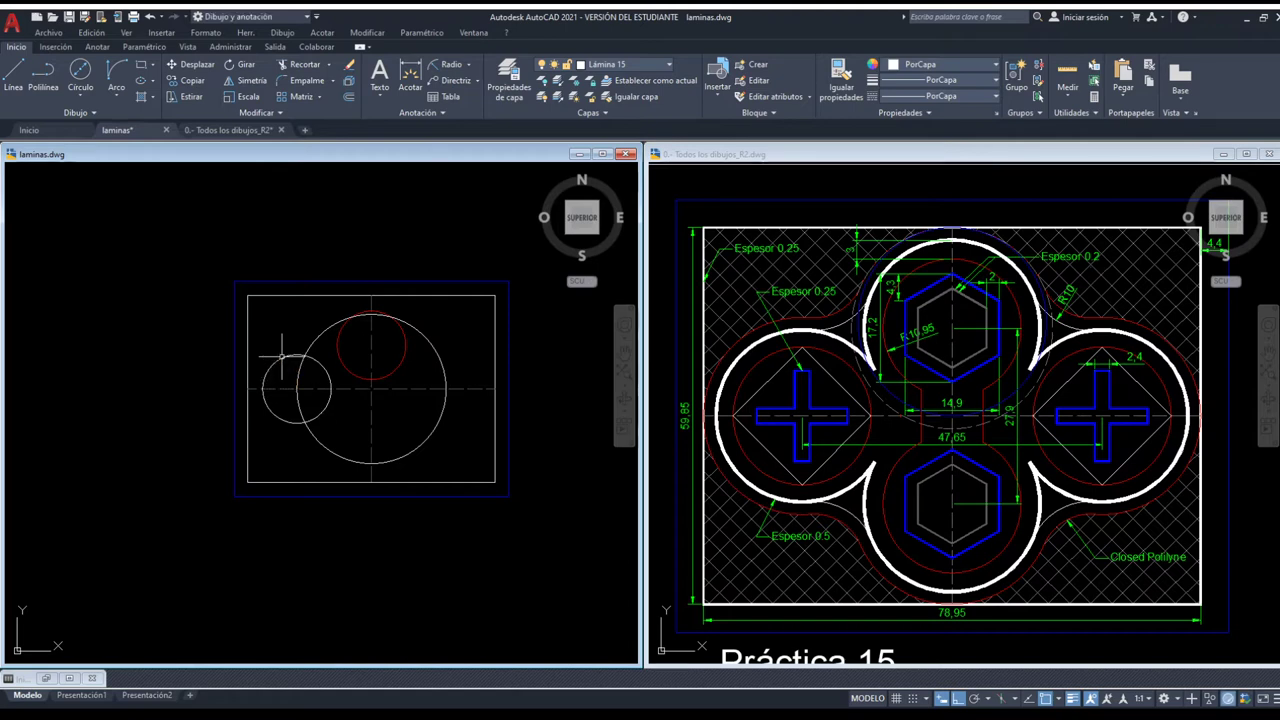
{"action": "left_click", "coordinate": [282, 357]}
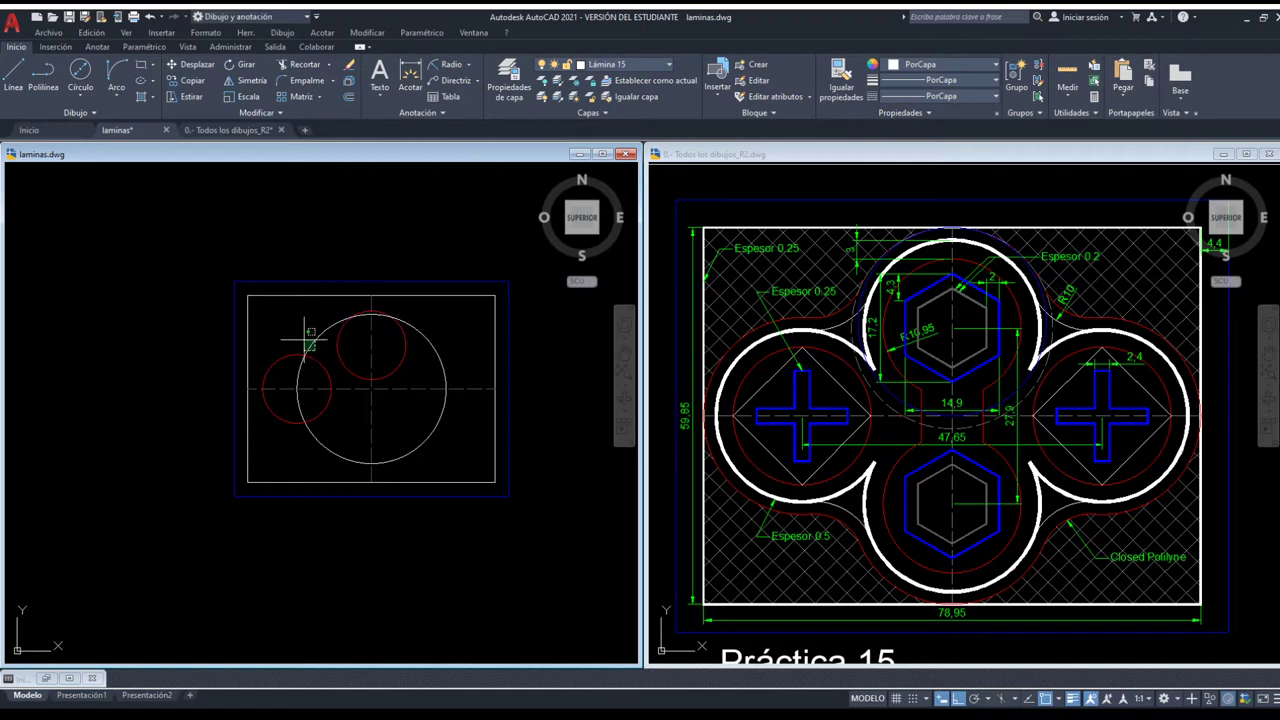
{"action": "left_click", "coordinate": [310, 345]}
{"action": "key", "text": "Delete"}
{"action": "scroll", "coordinate": [345, 313], "scroll_direction": "up", "scroll_amount": 4}
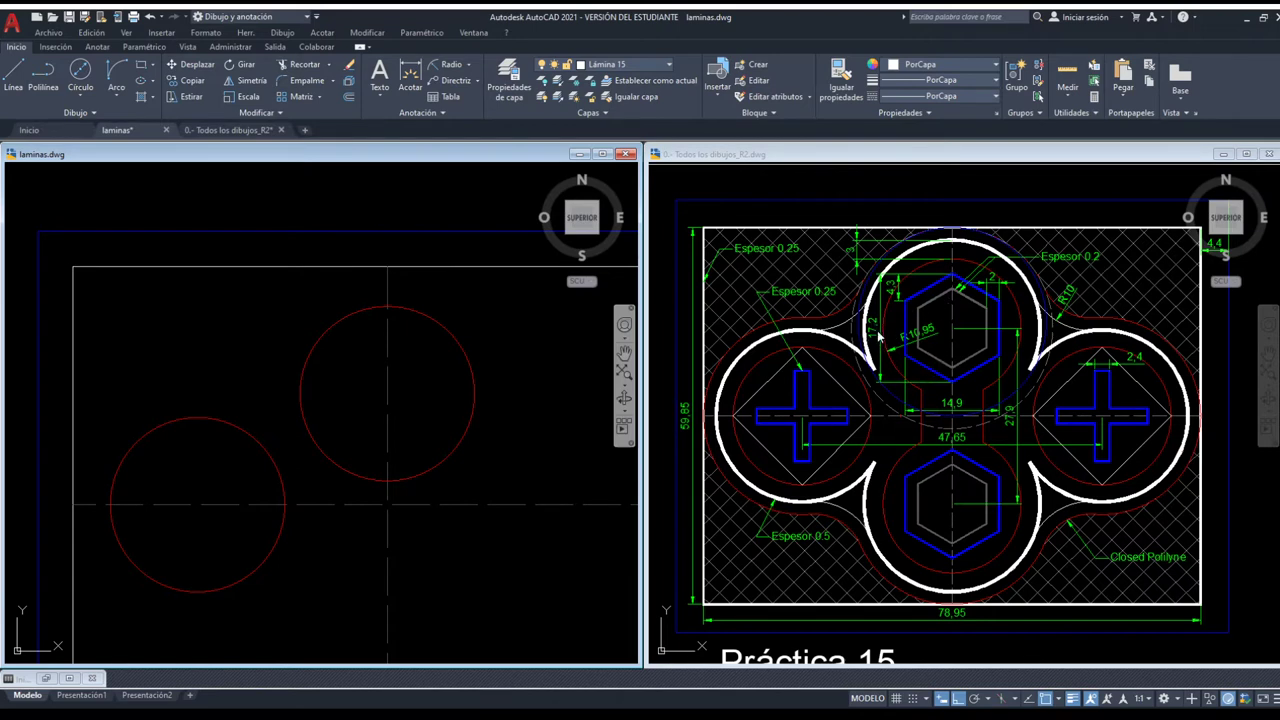
Inscribe a hexagon in a construction circle inside the top red circle, then erase the circle.
{"action": "left_click", "coordinate": [88, 72]}
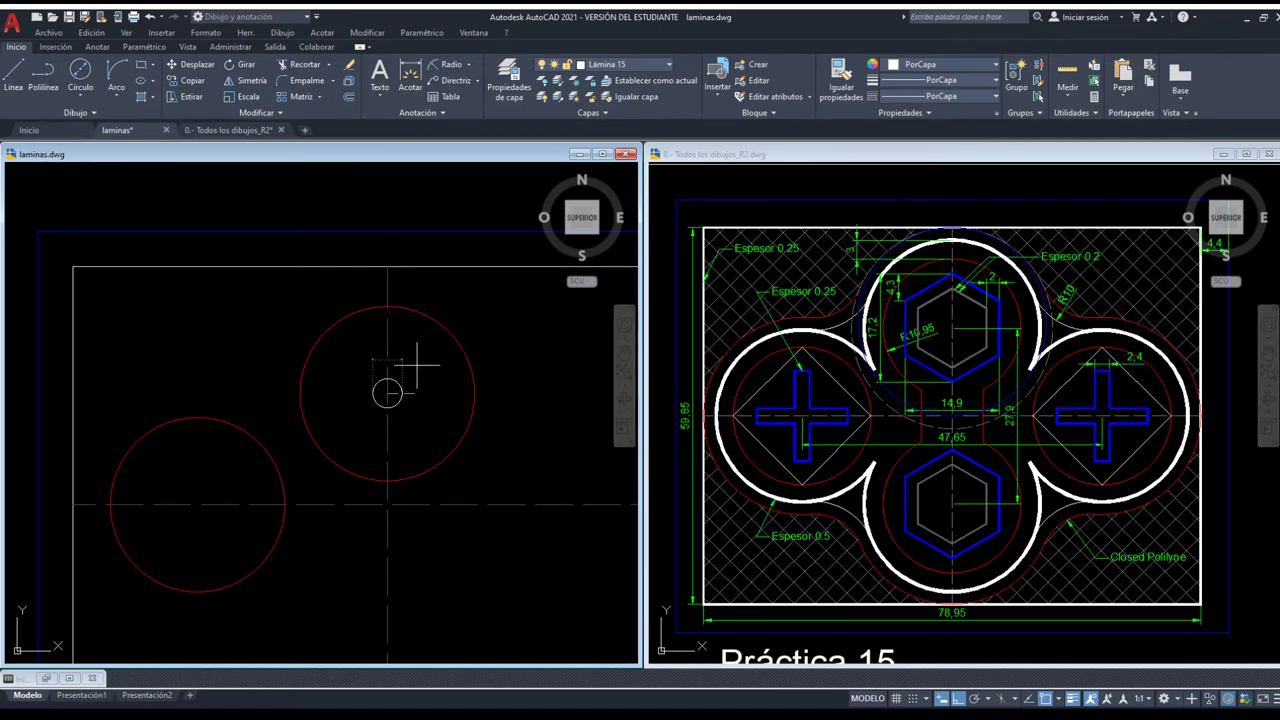
{"action": "left_click", "coordinate": [416, 365]}
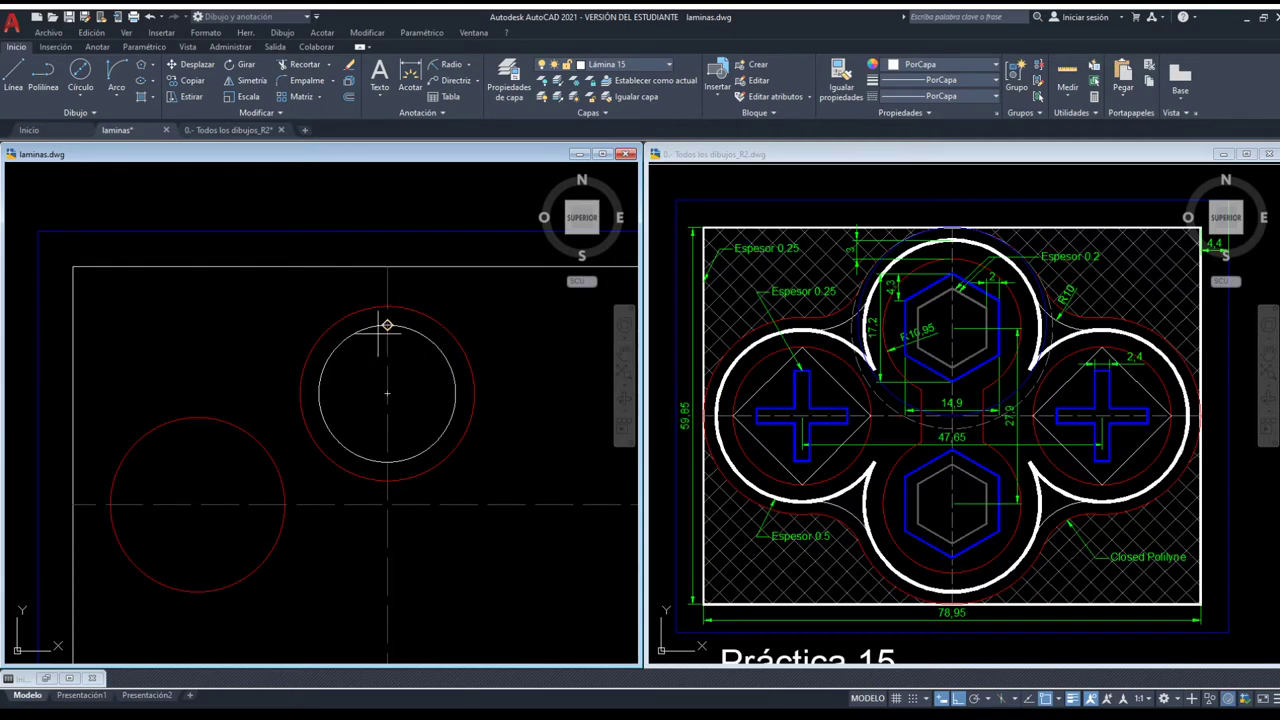
{"action": "left_click", "coordinate": [390, 395]}
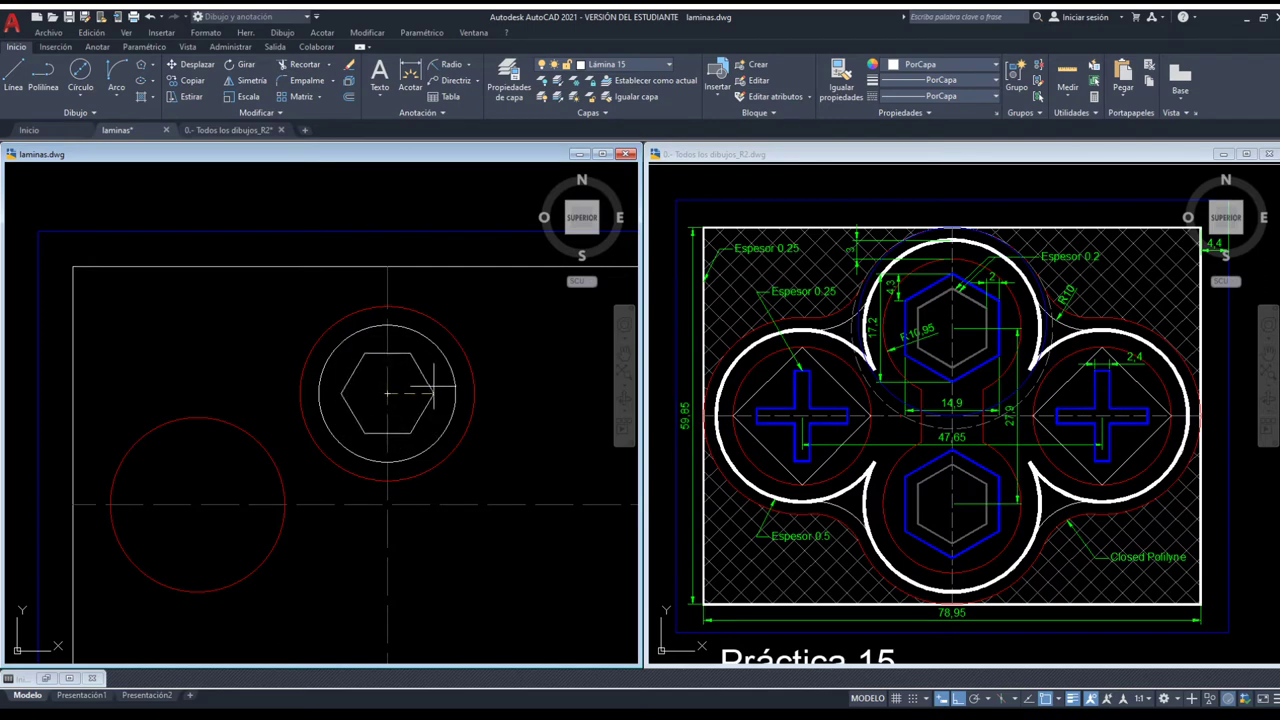
{"action": "left_click", "coordinate": [387, 325]}
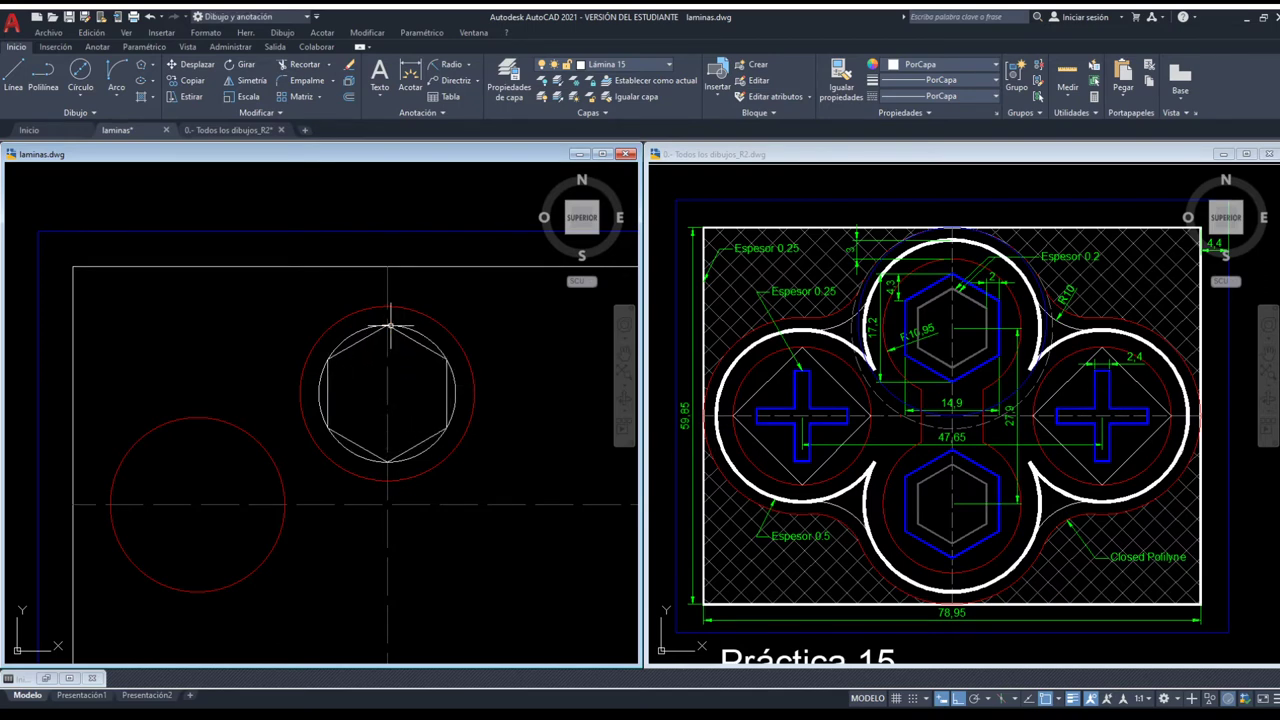
{"action": "left_click", "coordinate": [360, 328]}
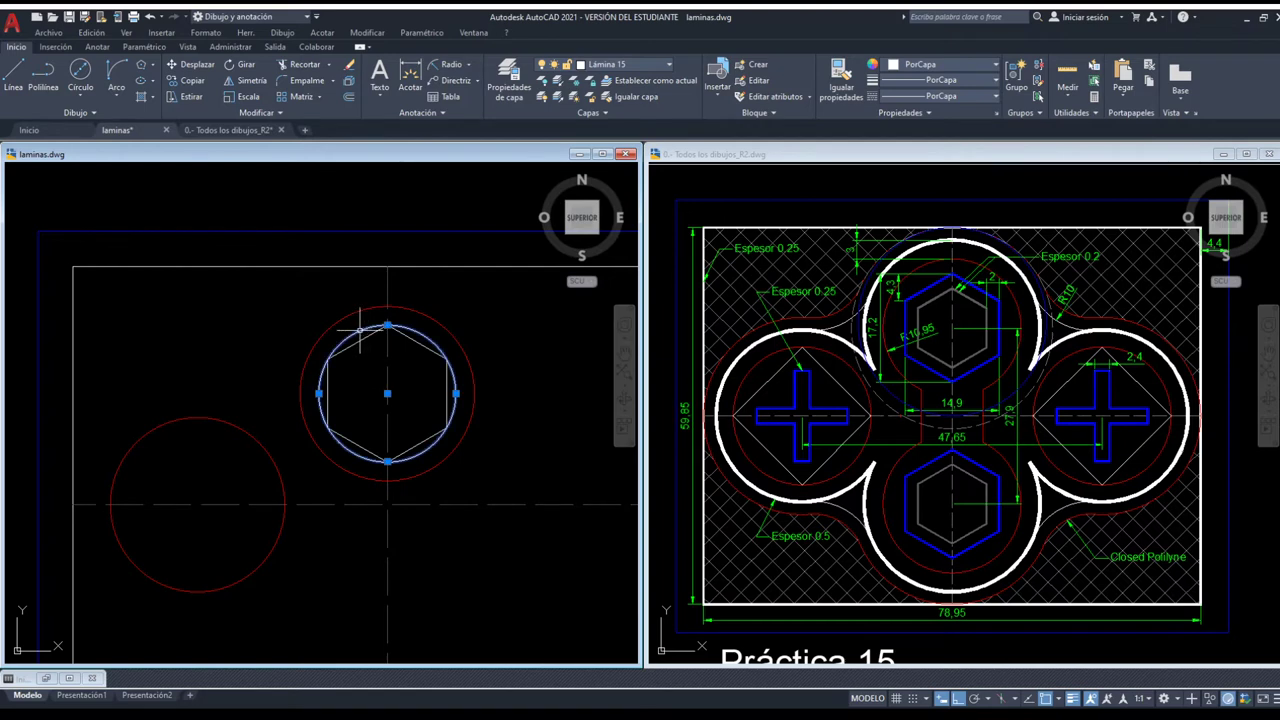
{"action": "key", "text": "Delete"}
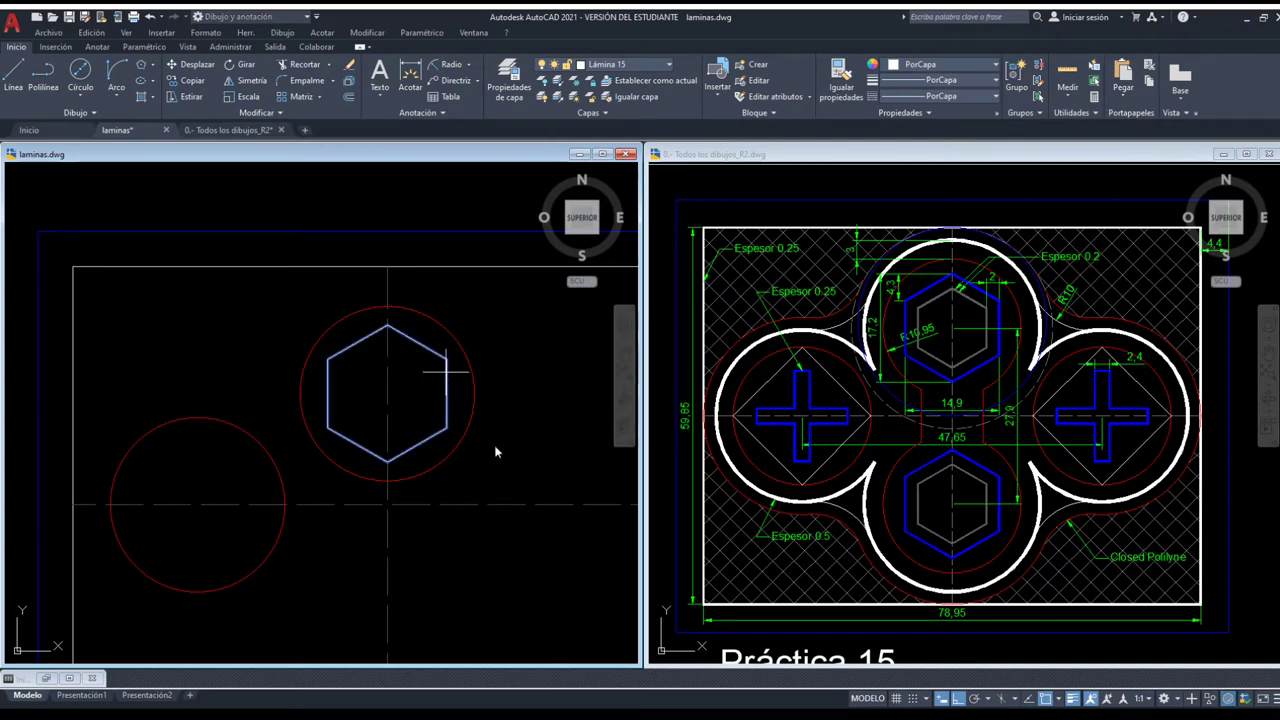
Colour the hexagon Azul and offset a smaller inner copy set to PorCapa colour.
{"action": "left_click", "coordinate": [446, 373]}
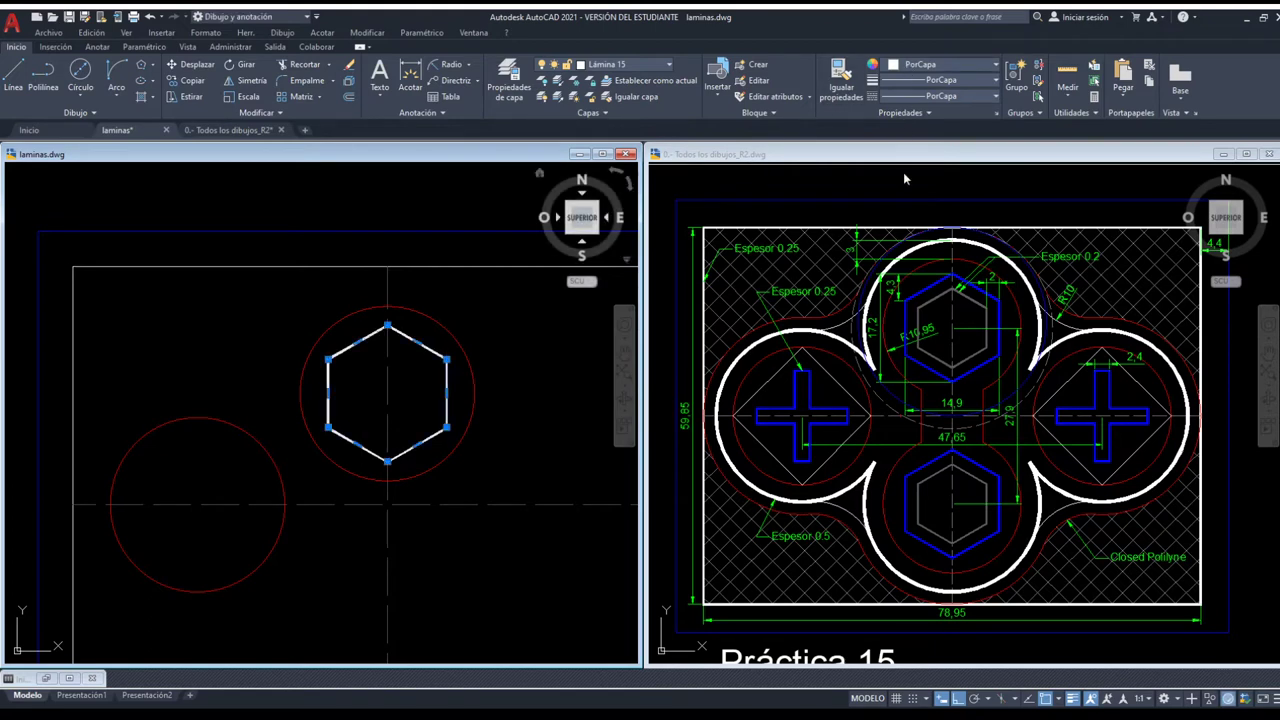
{"action": "key", "text": "Escape"}
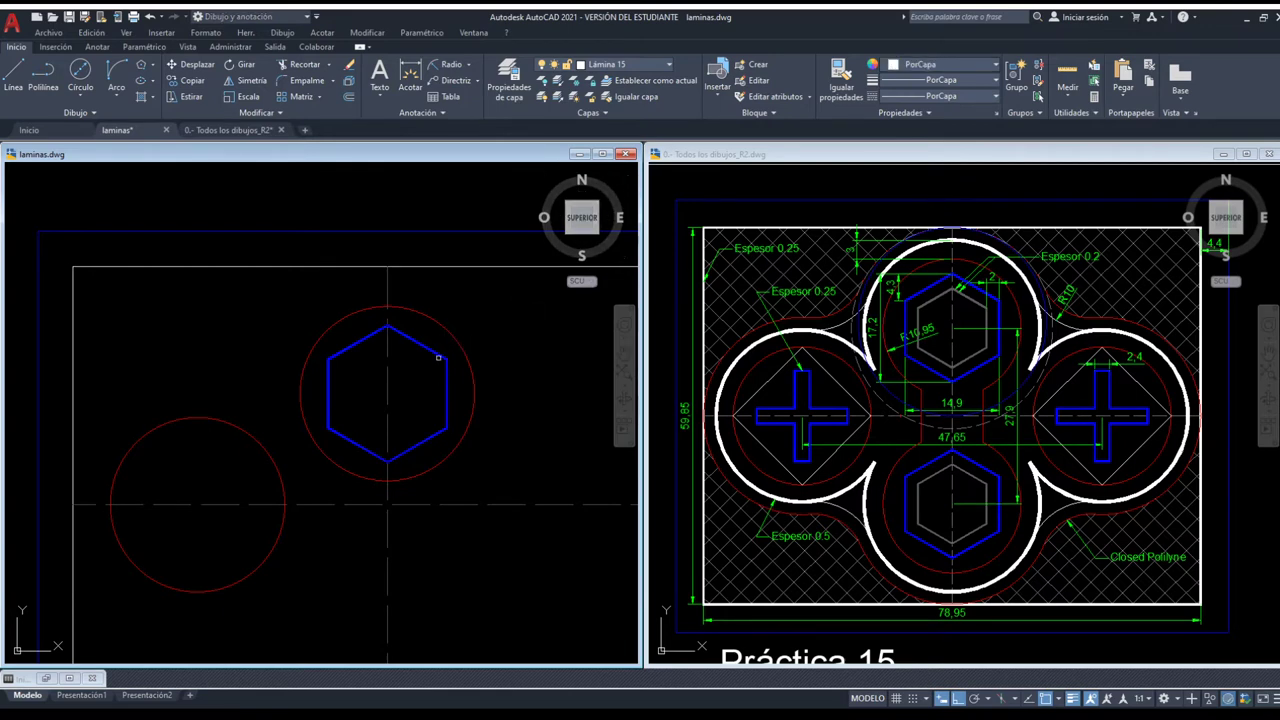
{"action": "left_click", "coordinate": [440, 359]}
{"action": "left_click", "coordinate": [432, 370]}
{"action": "left_click", "coordinate": [429, 372]}
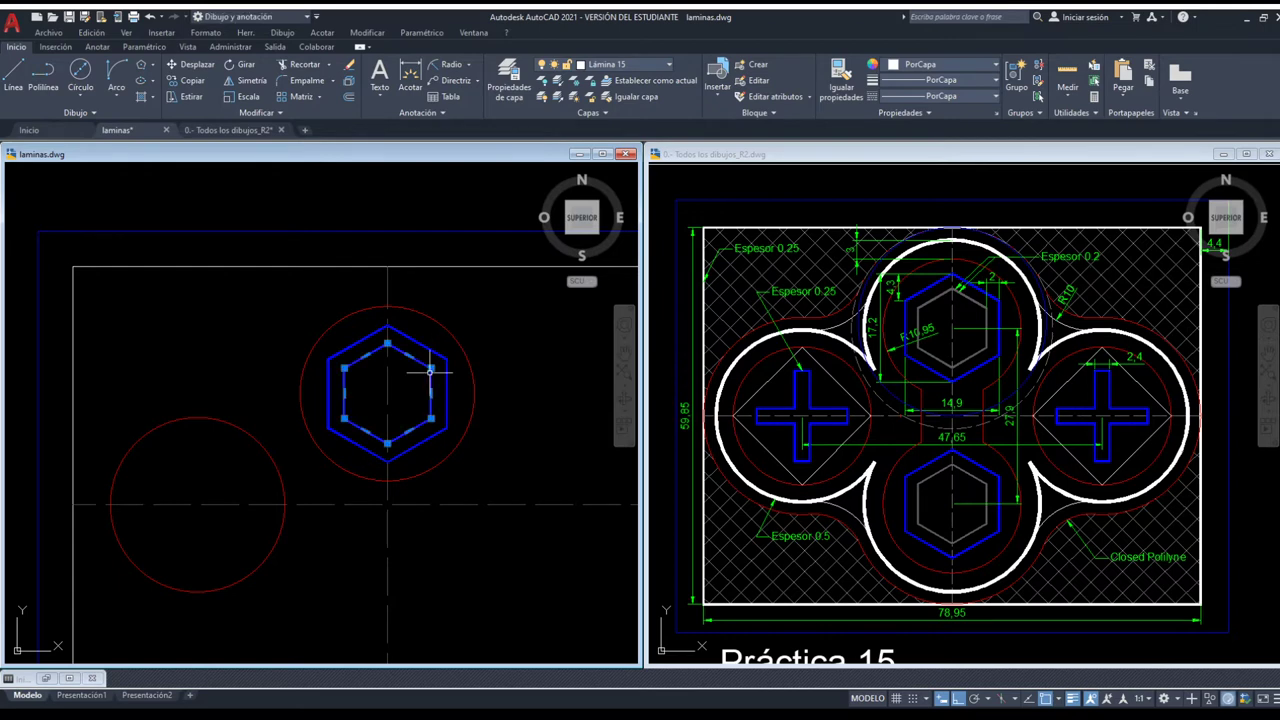
{"action": "left_click", "coordinate": [930, 70]}
{"action": "left_click", "coordinate": [917, 195]}
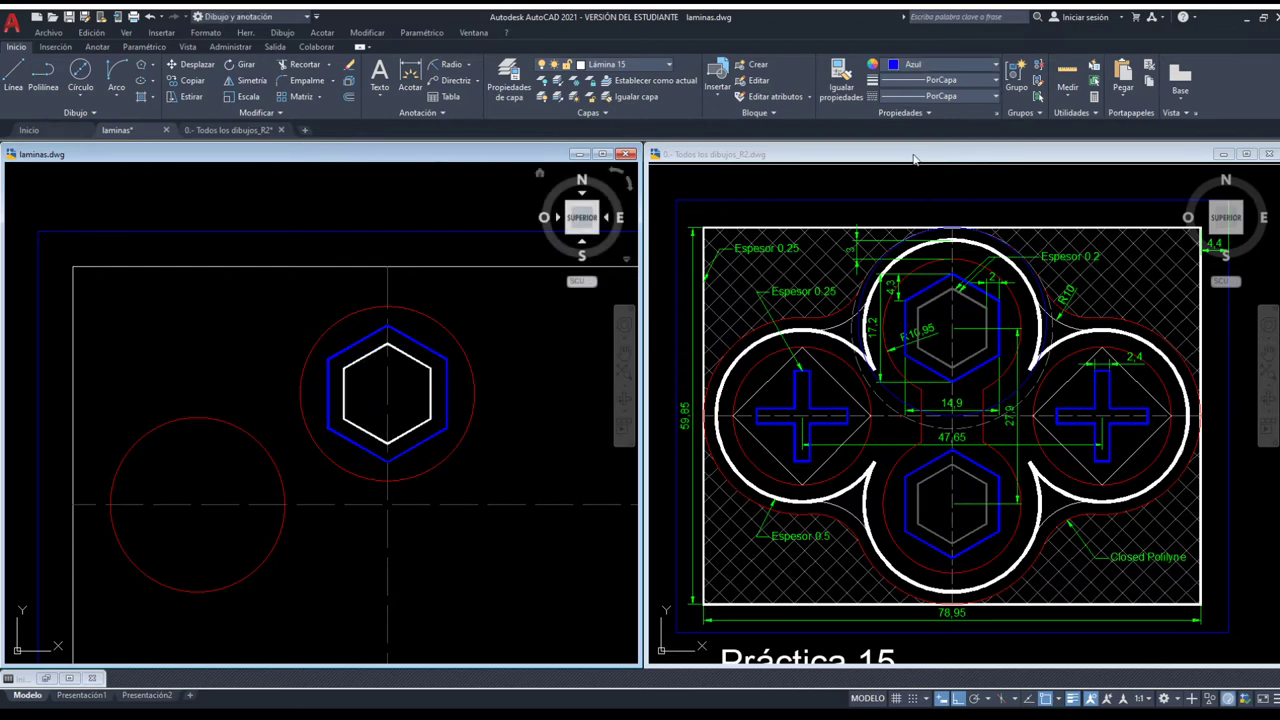
{"action": "key", "text": "Escape"}
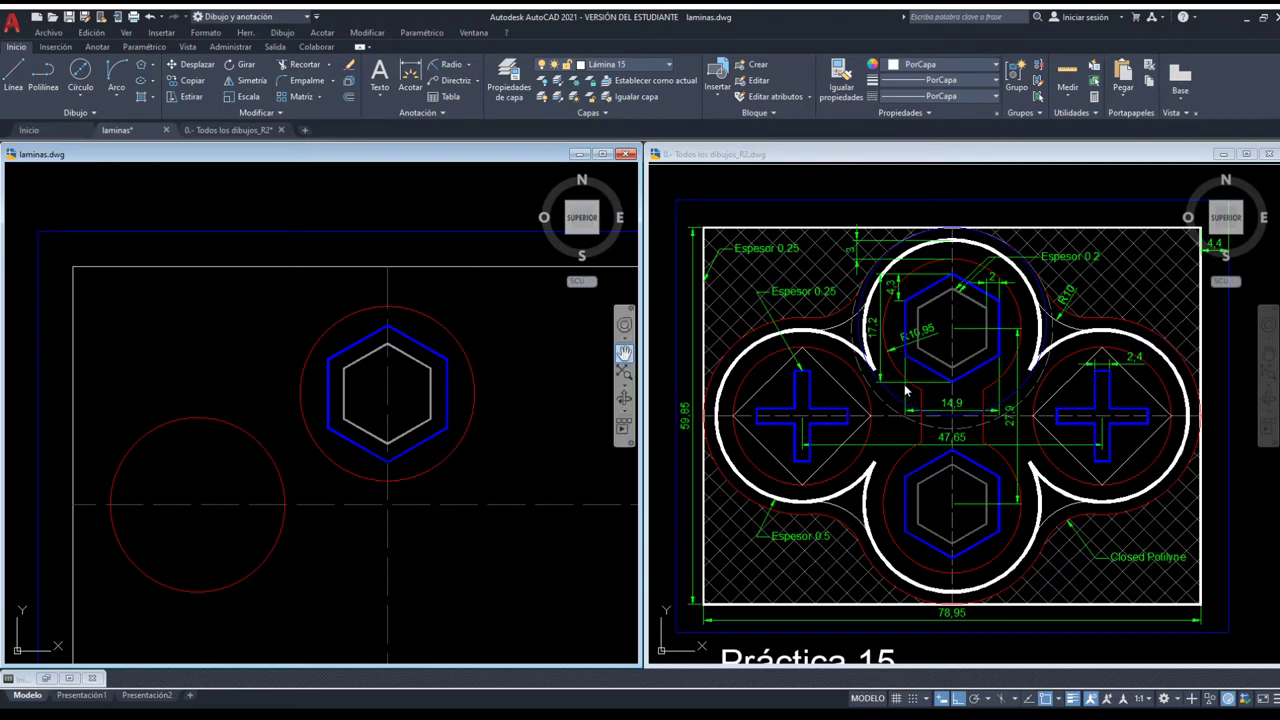
{"action": "middle_click_drag", "start_coordinate": [457, 423], "coordinate": [430, 385]}
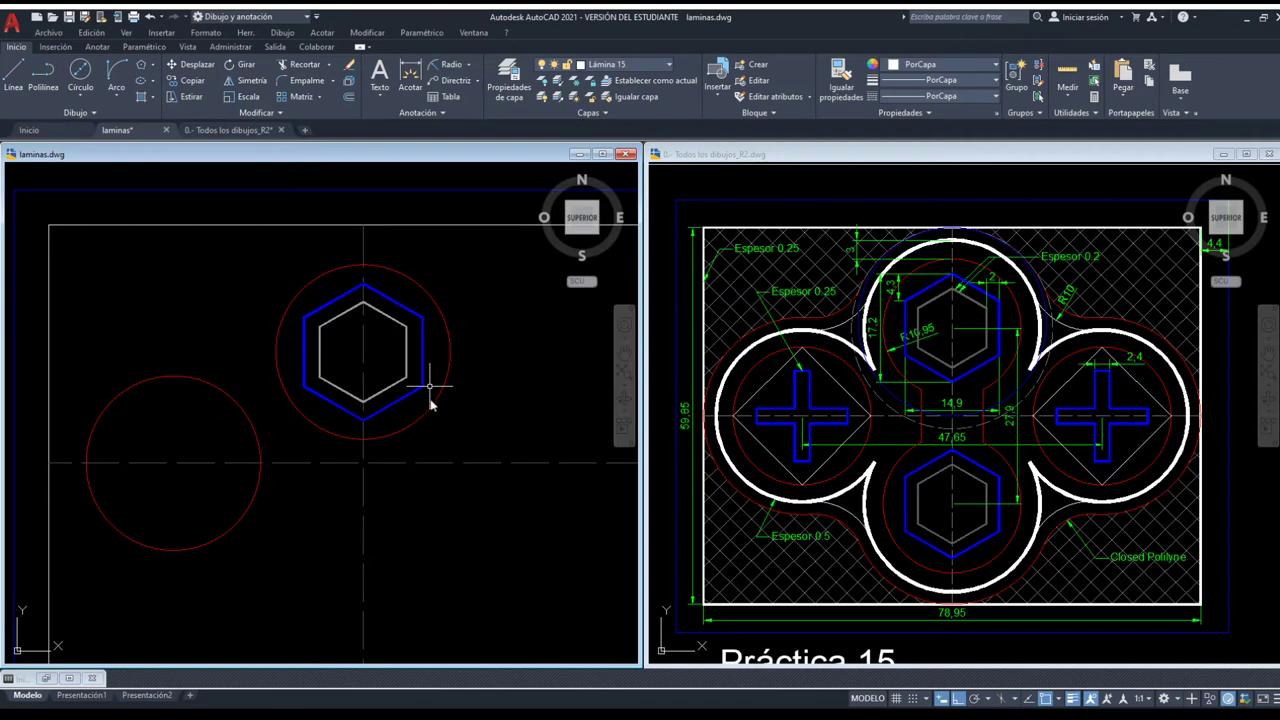
Mirror the top circle and hexagons about the horizontal centre line, keeping the originals.
{"action": "left_click", "coordinate": [445, 430]}
{"action": "left_click", "coordinate": [372, 334]}
{"action": "key", "text": "Return"}
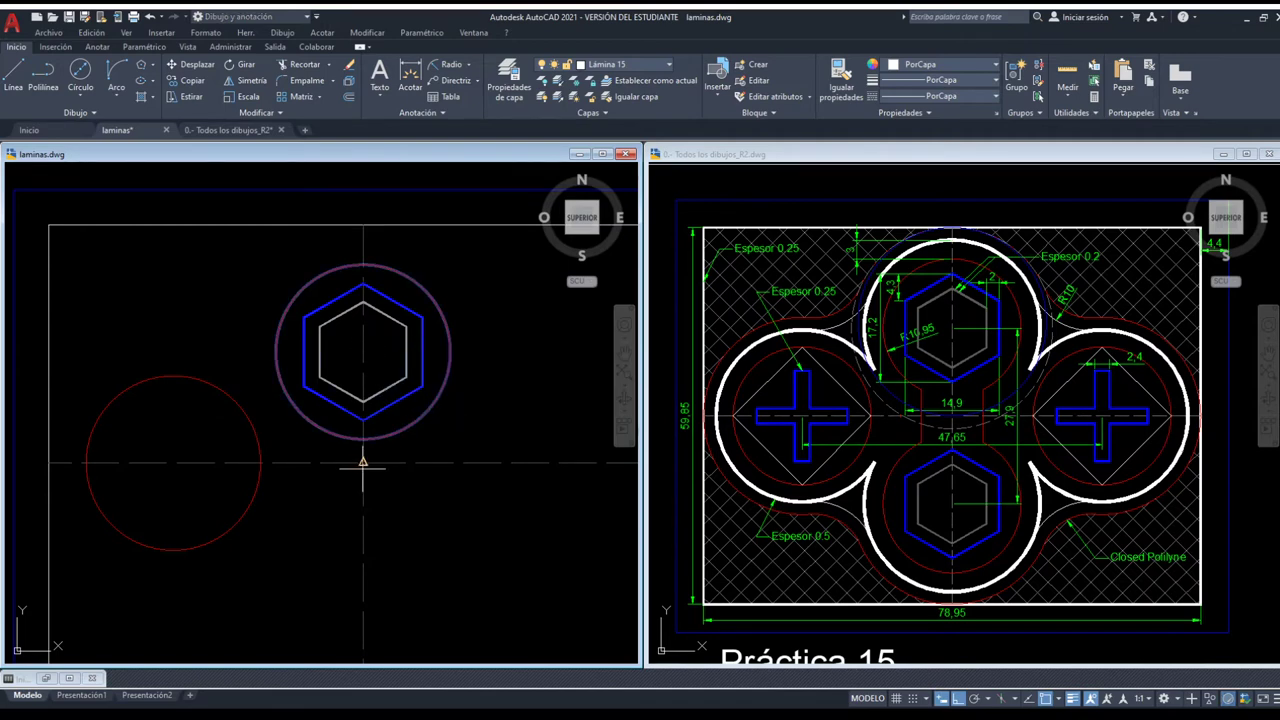
{"action": "left_click", "coordinate": [363, 462]}
{"action": "left_click", "coordinate": [62, 462]}
{"action": "key", "text": "Return"}
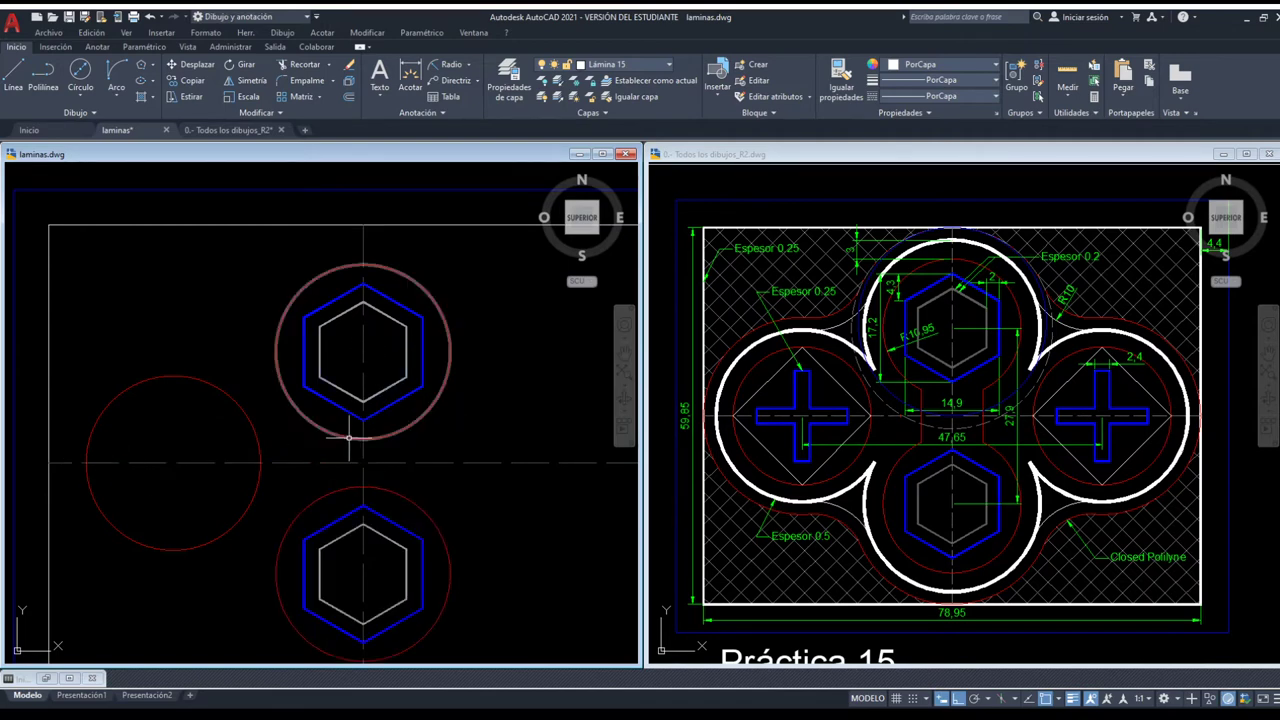
{"action": "scroll", "coordinate": [349, 437], "scroll_direction": "down", "scroll_amount": 4}
{"action": "scroll", "coordinate": [349, 437], "scroll_direction": "up", "scroll_amount": 2}
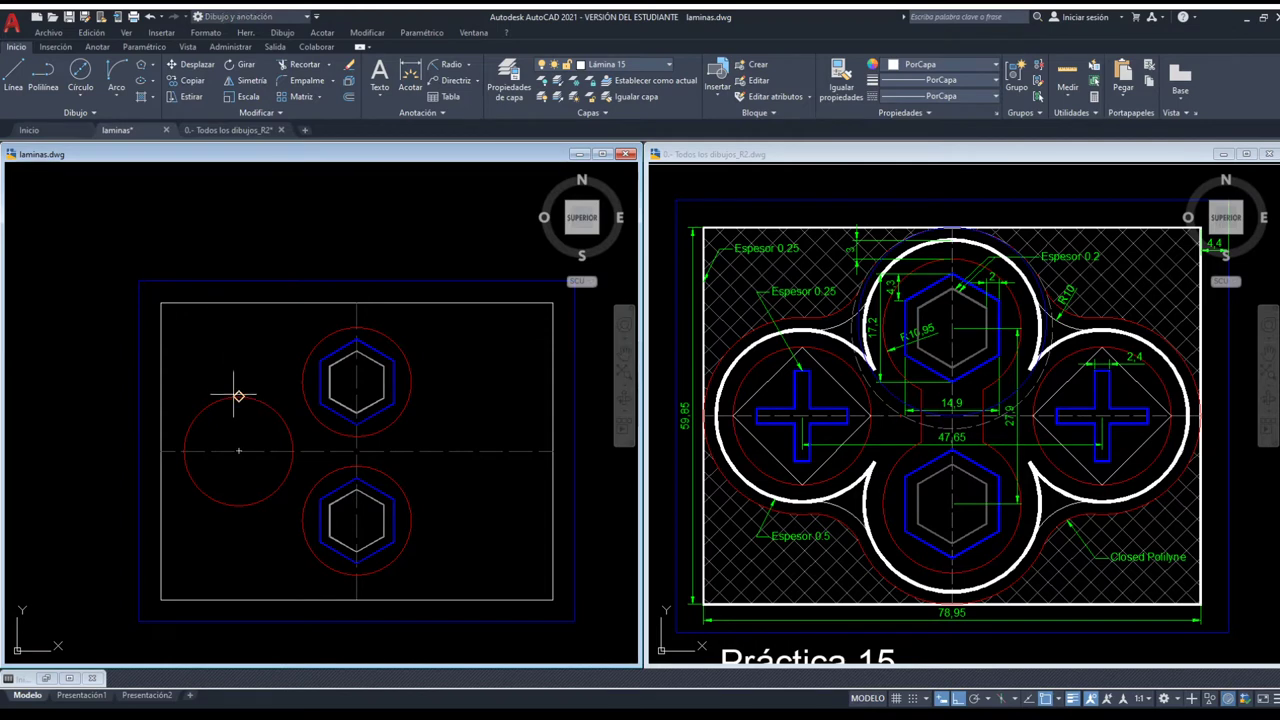
Draw a diamond of lines through the left red circle's four quadrants.
{"action": "left_click", "coordinate": [214, 420]}
{"action": "left_click", "coordinate": [184, 450]}
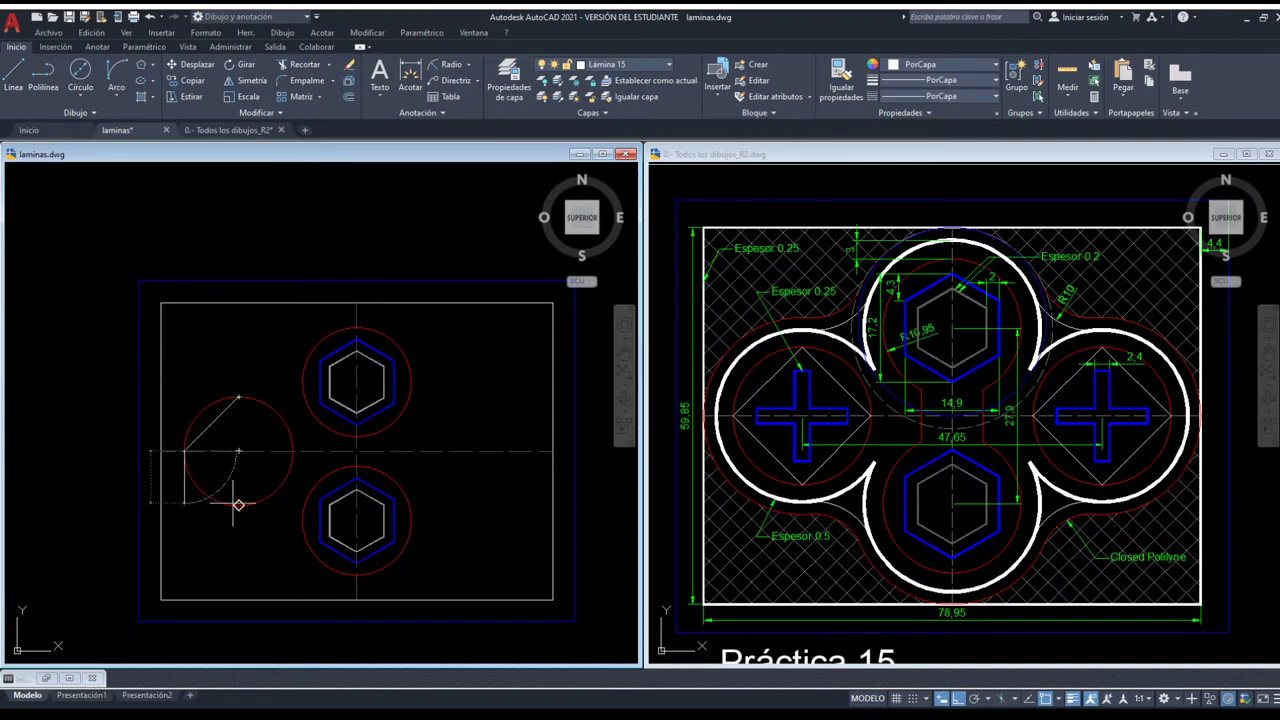
{"action": "left_click", "coordinate": [236, 505]}
{"action": "left_click", "coordinate": [292, 450]}
{"action": "left_click", "coordinate": [238, 398]}
{"action": "key", "text": "Return"}
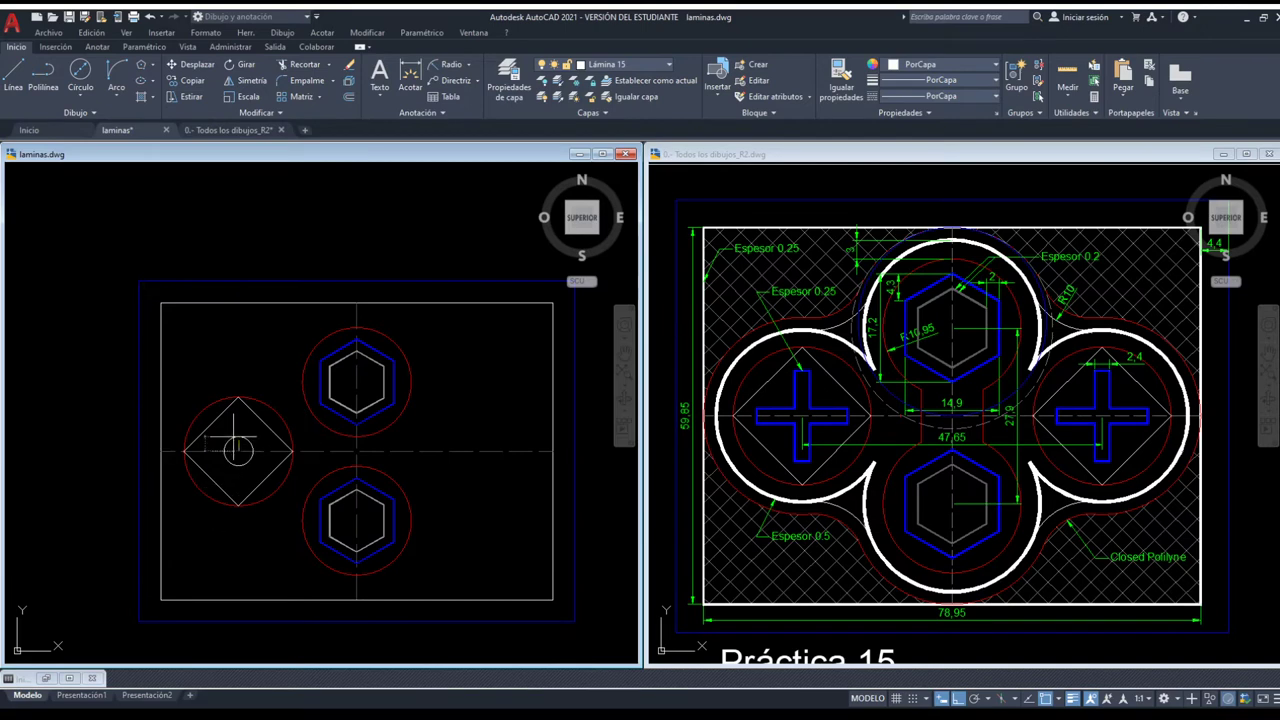
Draw a small circle at the diamond's centre.
{"action": "key", "text": "Escape"}
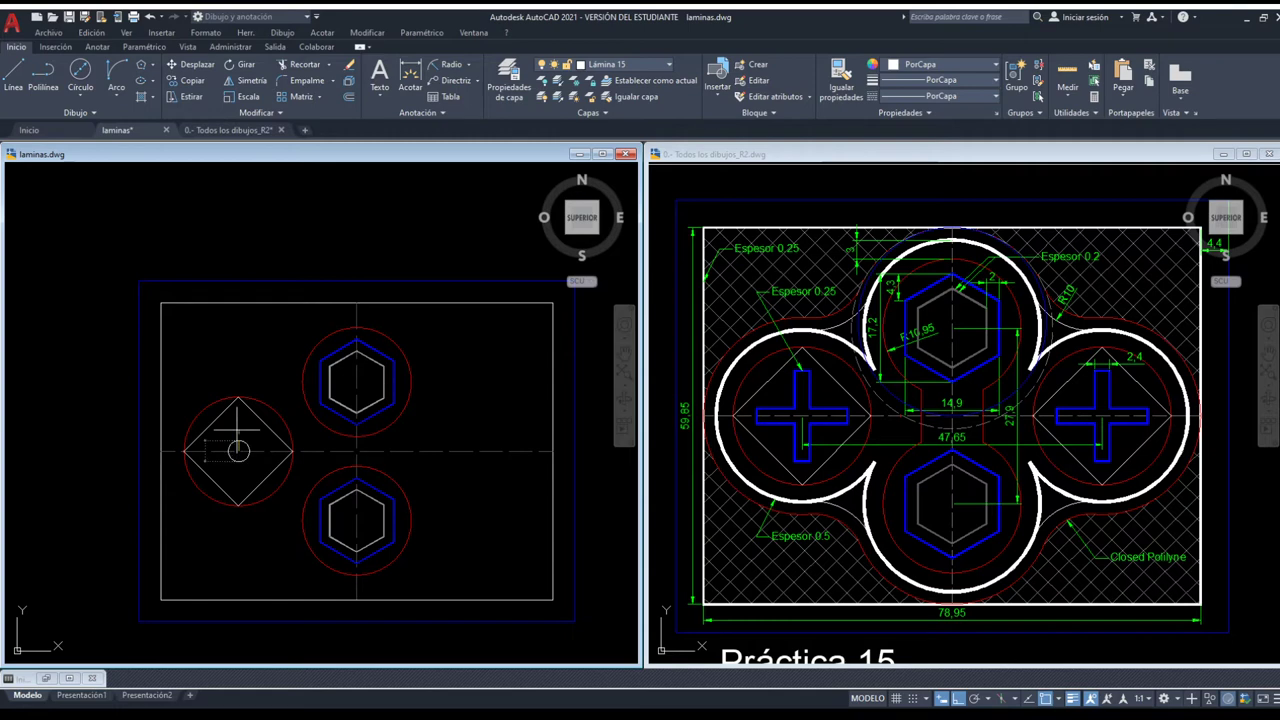
{"action": "left_click", "coordinate": [238, 452]}
{"action": "left_click", "coordinate": [268, 452]}
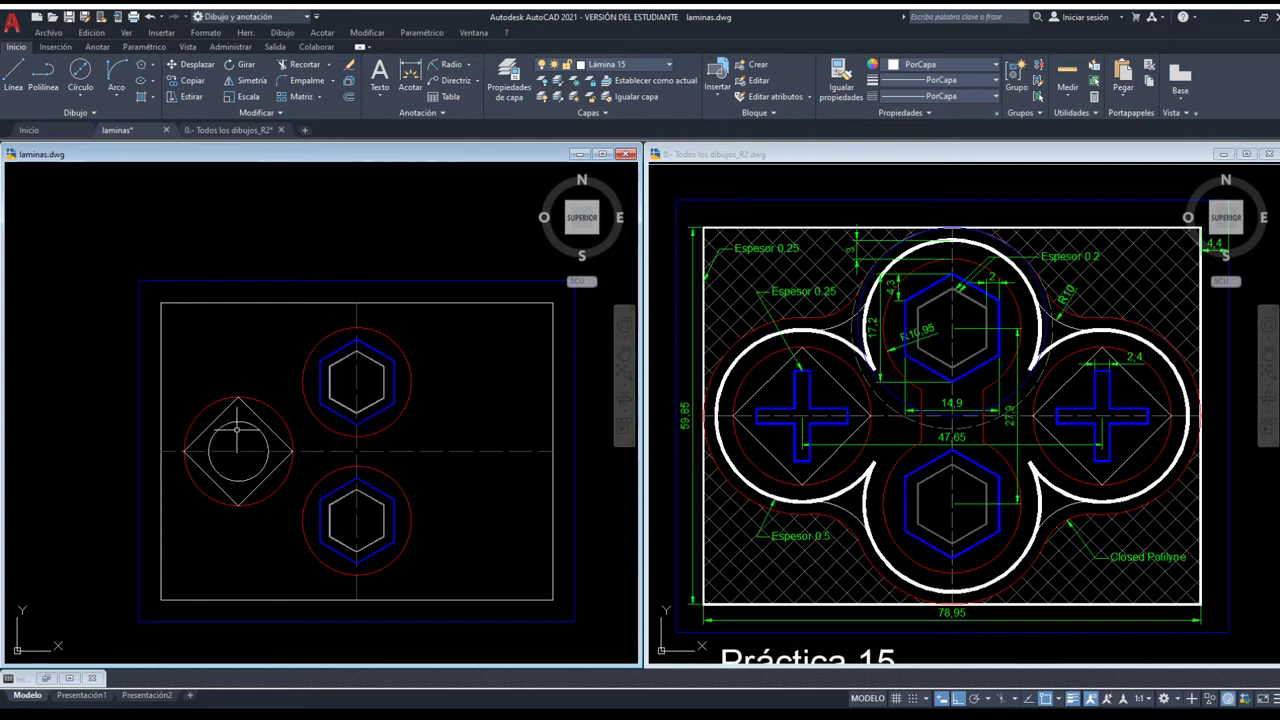
{"action": "scroll", "coordinate": [238, 466], "scroll_direction": "up", "scroll_amount": 1}
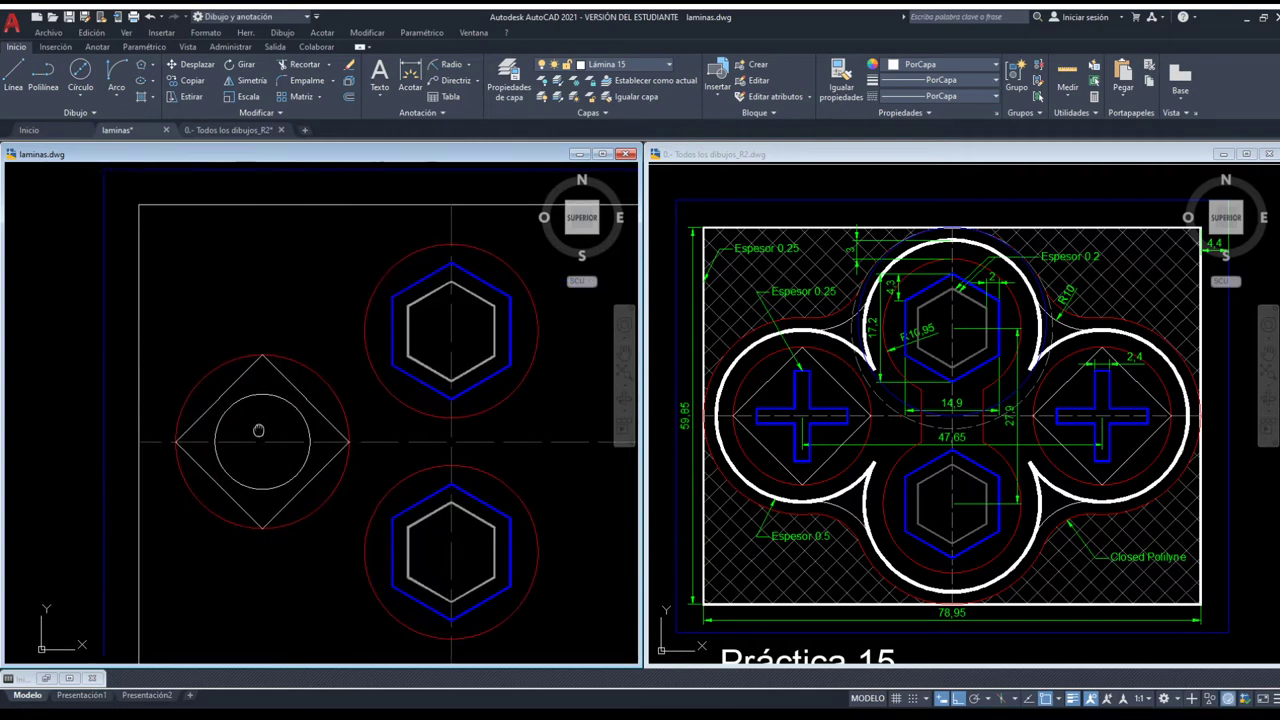
Draw radius lines from the inner circle's centre up to its top and out to its left.
{"action": "scroll", "coordinate": [255, 440], "scroll_direction": "up", "scroll_amount": 1}
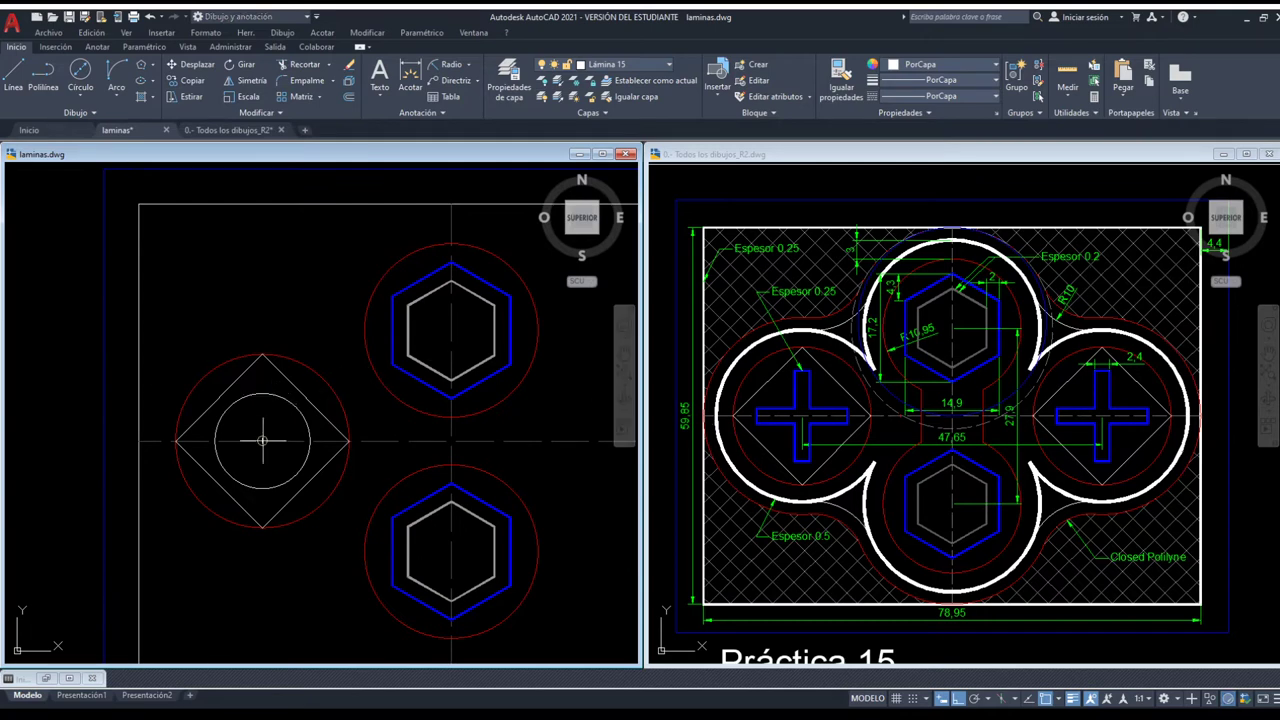
{"action": "left_click", "coordinate": [262, 441]}
{"action": "left_click", "coordinate": [262, 393]}
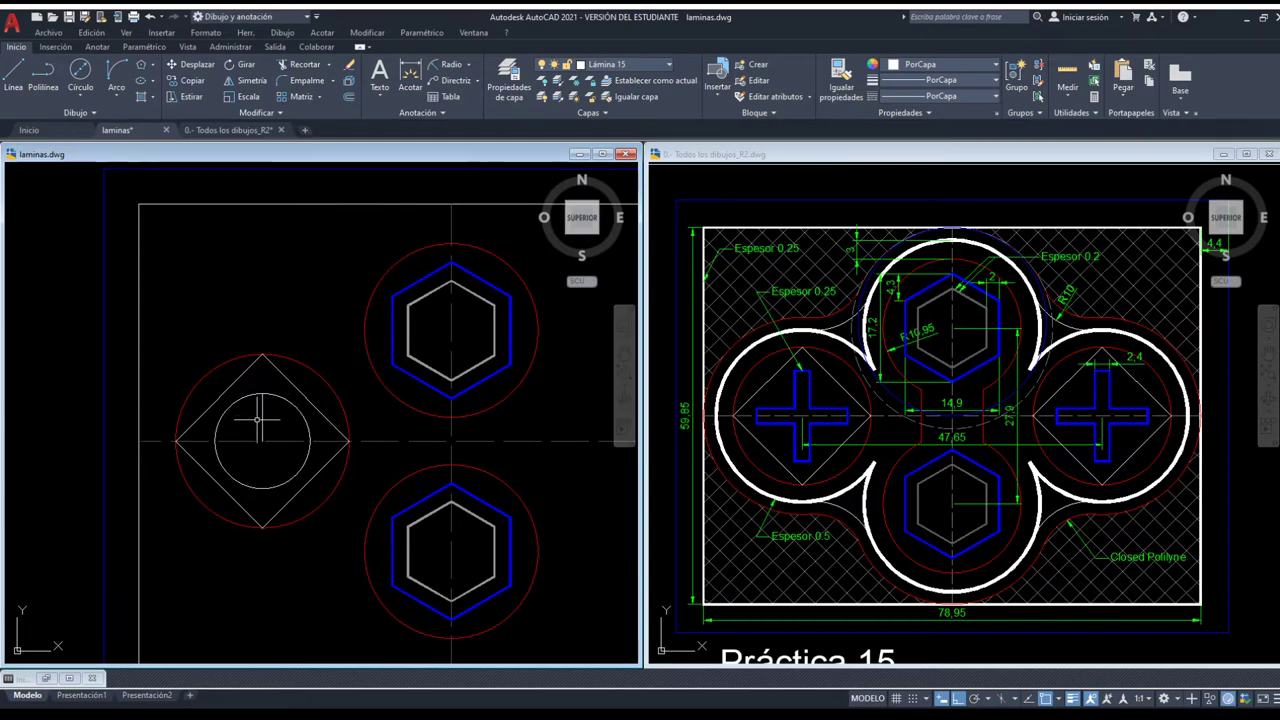
{"action": "scroll", "coordinate": [257, 414], "scroll_direction": "up", "scroll_amount": 1}
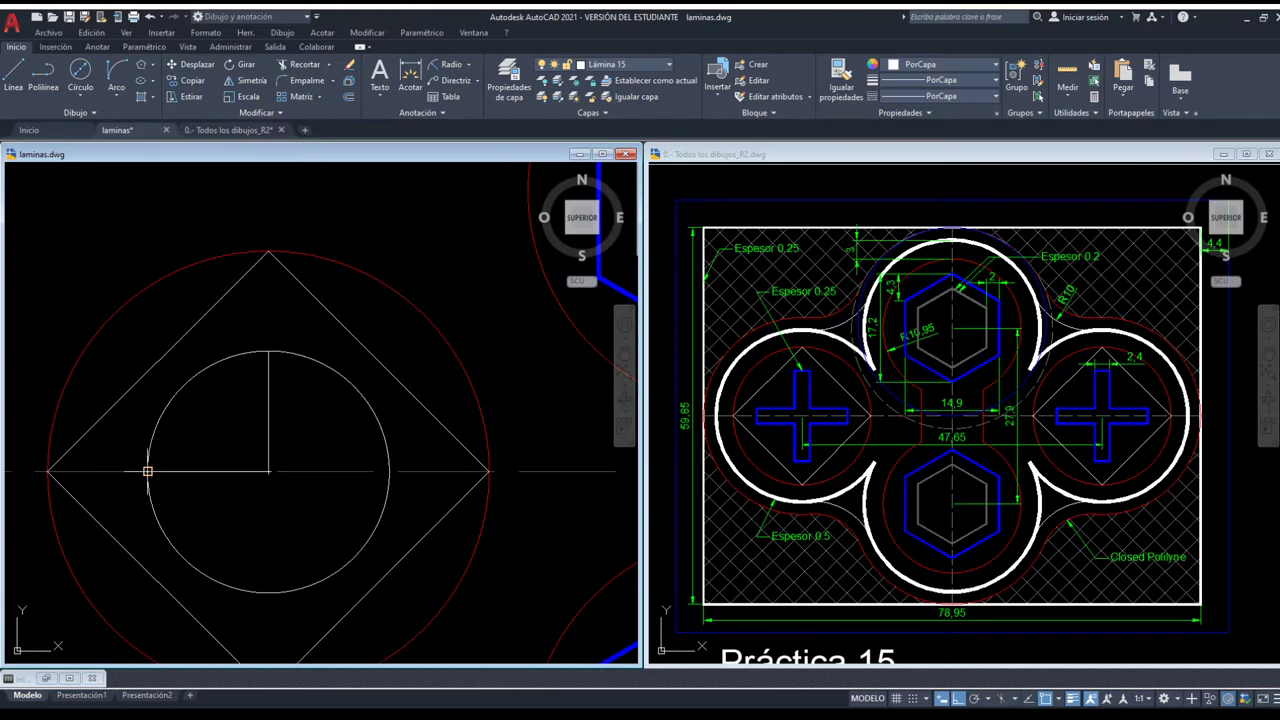
{"action": "left_click", "coordinate": [147, 471]}
{"action": "key", "text": "Return"}
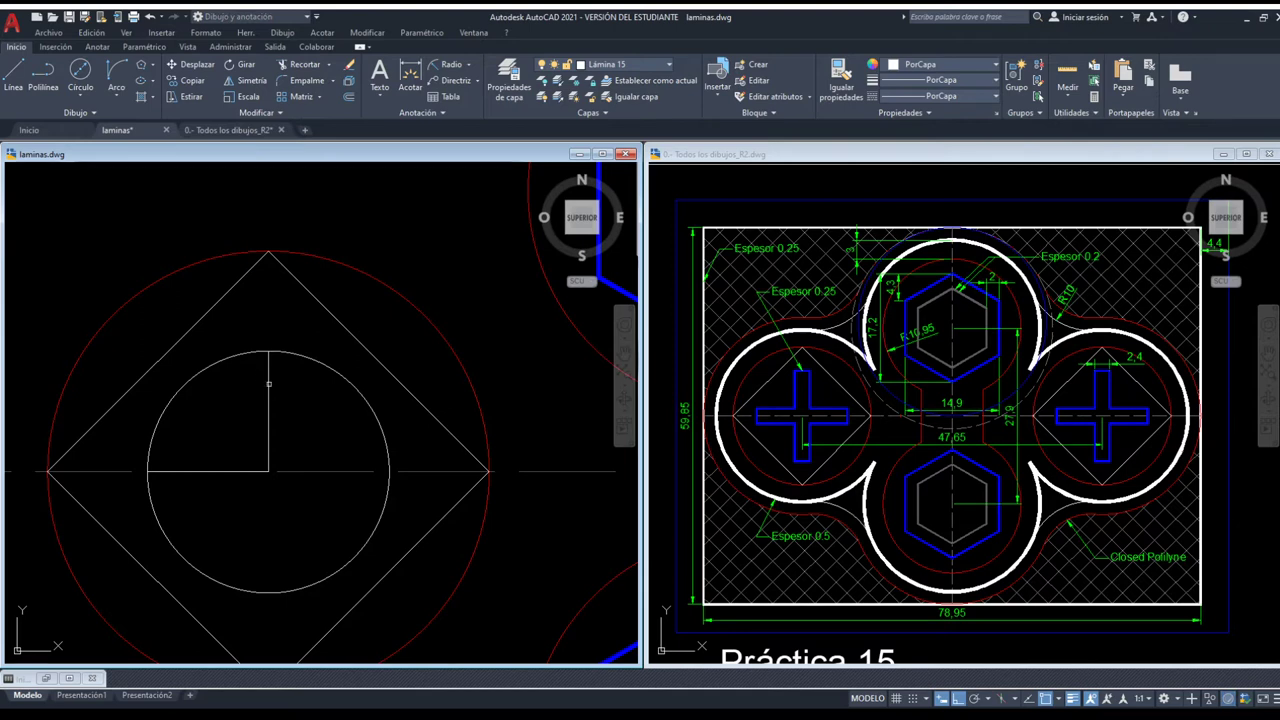
Offset the vertical and horizontal radius lines to both sides.
{"action": "left_click", "coordinate": [268, 387]}
{"action": "left_click", "coordinate": [237, 387]}
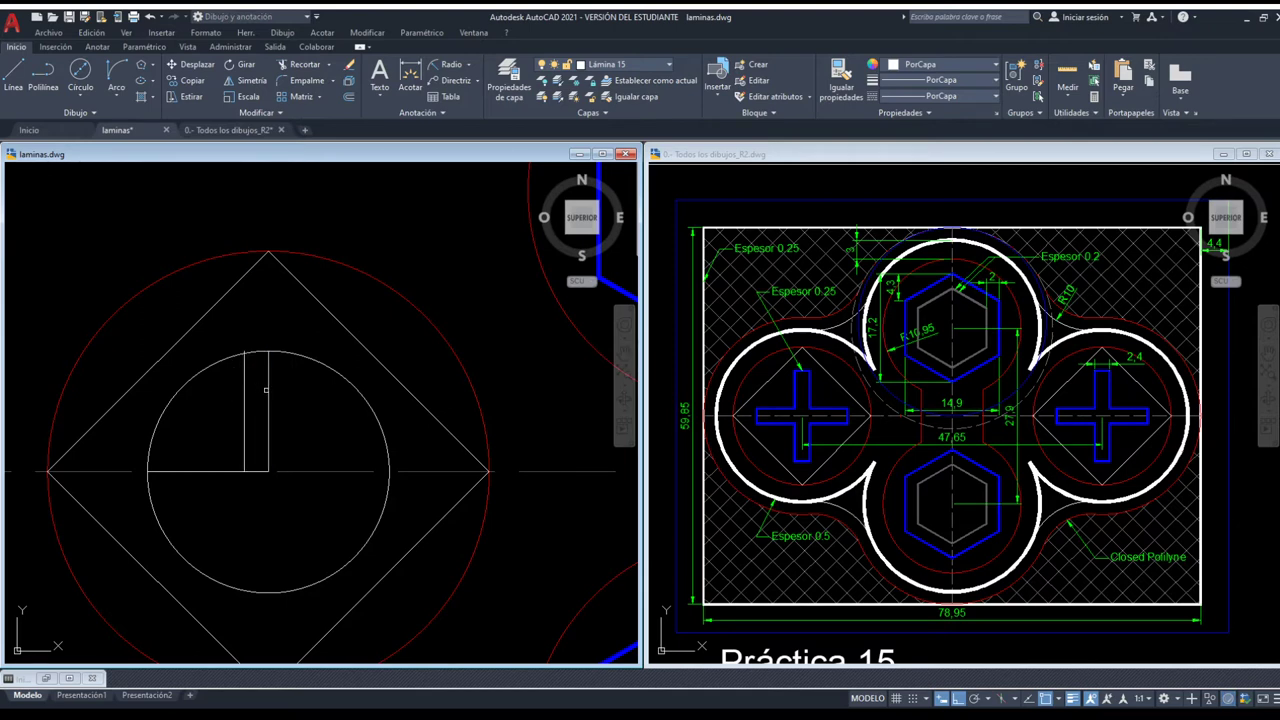
{"action": "left_click", "coordinate": [268, 390]}
{"action": "left_click", "coordinate": [290, 396]}
{"action": "left_click", "coordinate": [214, 470]}
{"action": "left_click", "coordinate": [210, 471]}
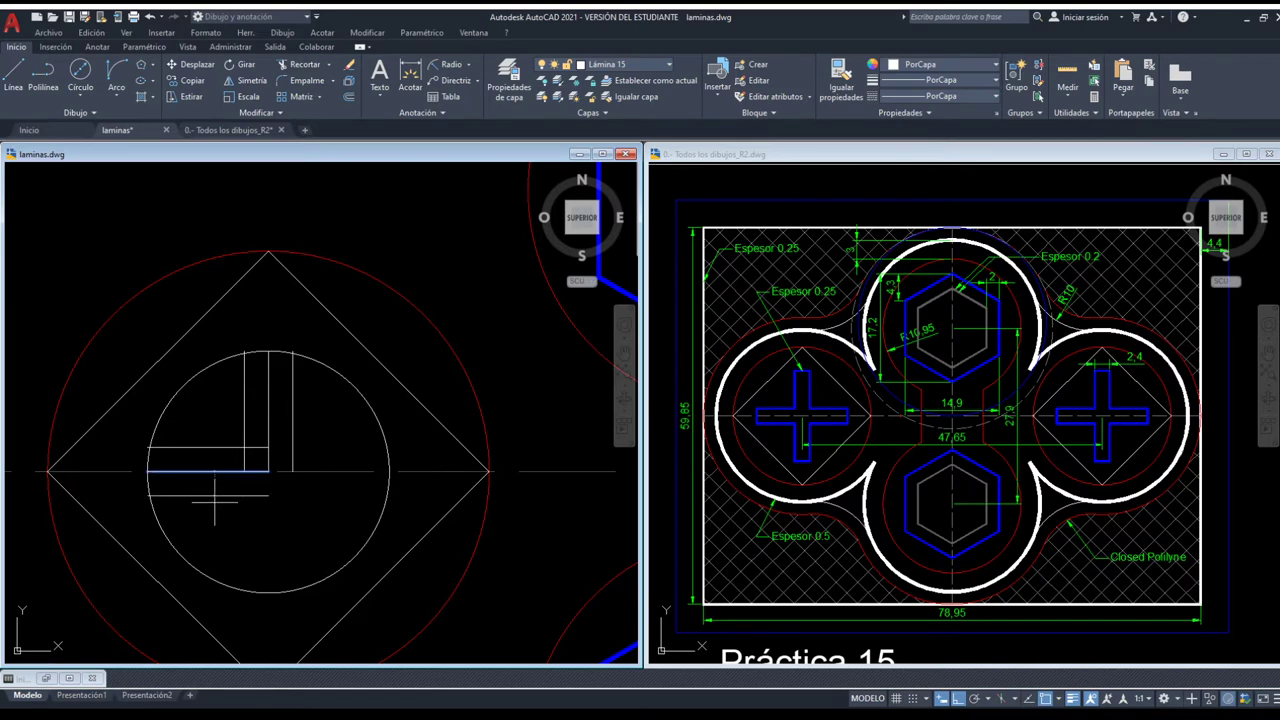
{"action": "left_click", "coordinate": [212, 488]}
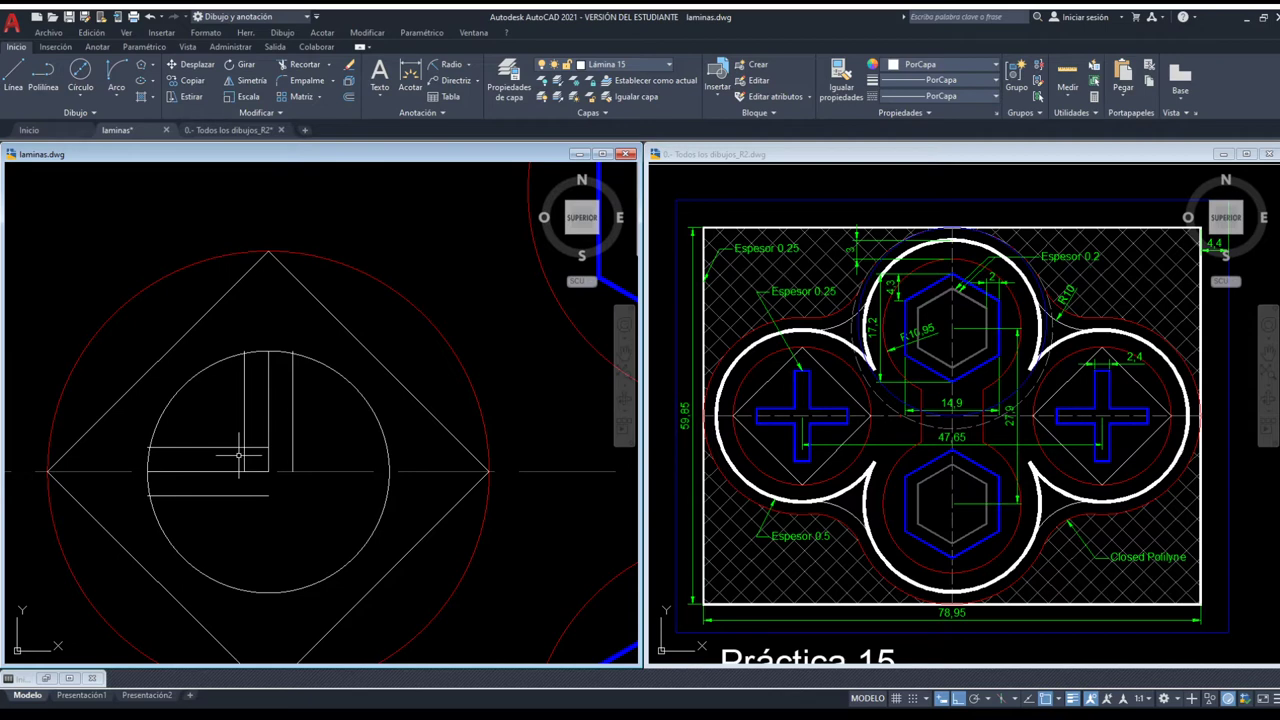
{"action": "left_click", "coordinate": [239, 456]}
Erase the inner circle and the two original radius lines.
{"action": "left_click", "coordinate": [222, 406]}
{"action": "left_click", "coordinate": [183, 360]}
{"action": "key", "text": "Delete"}
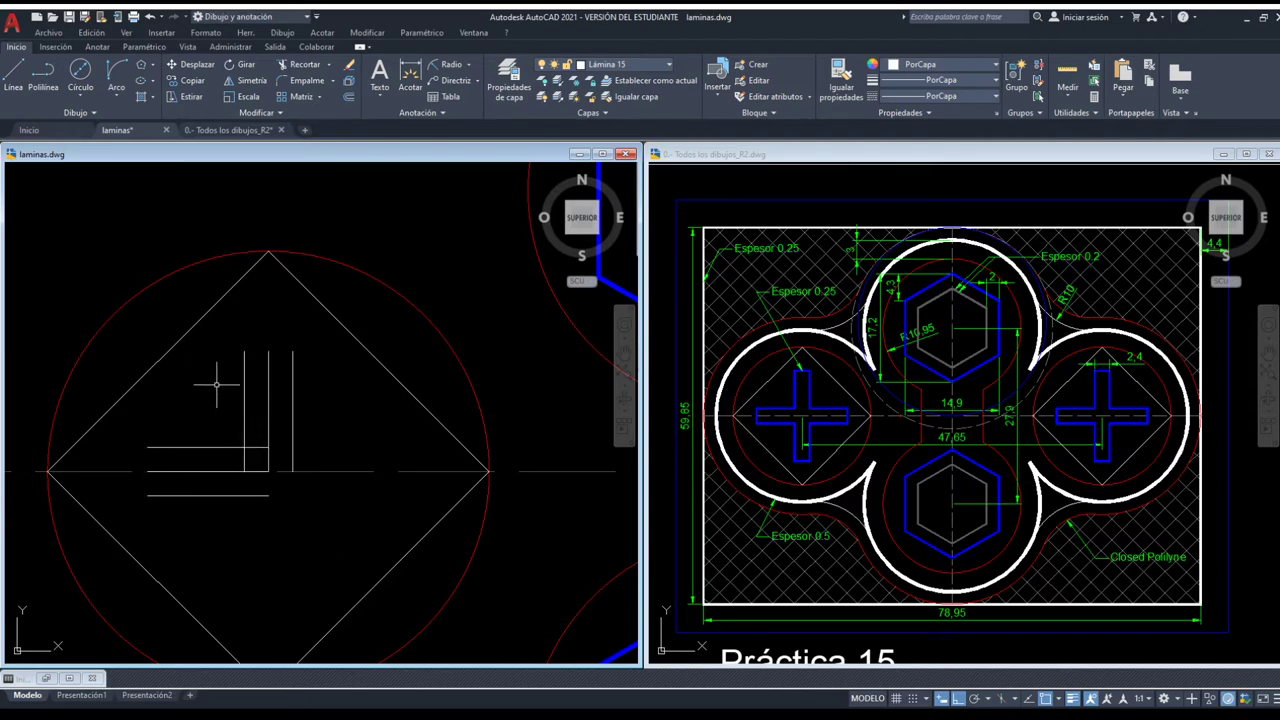
{"action": "left_click", "coordinate": [268, 400]}
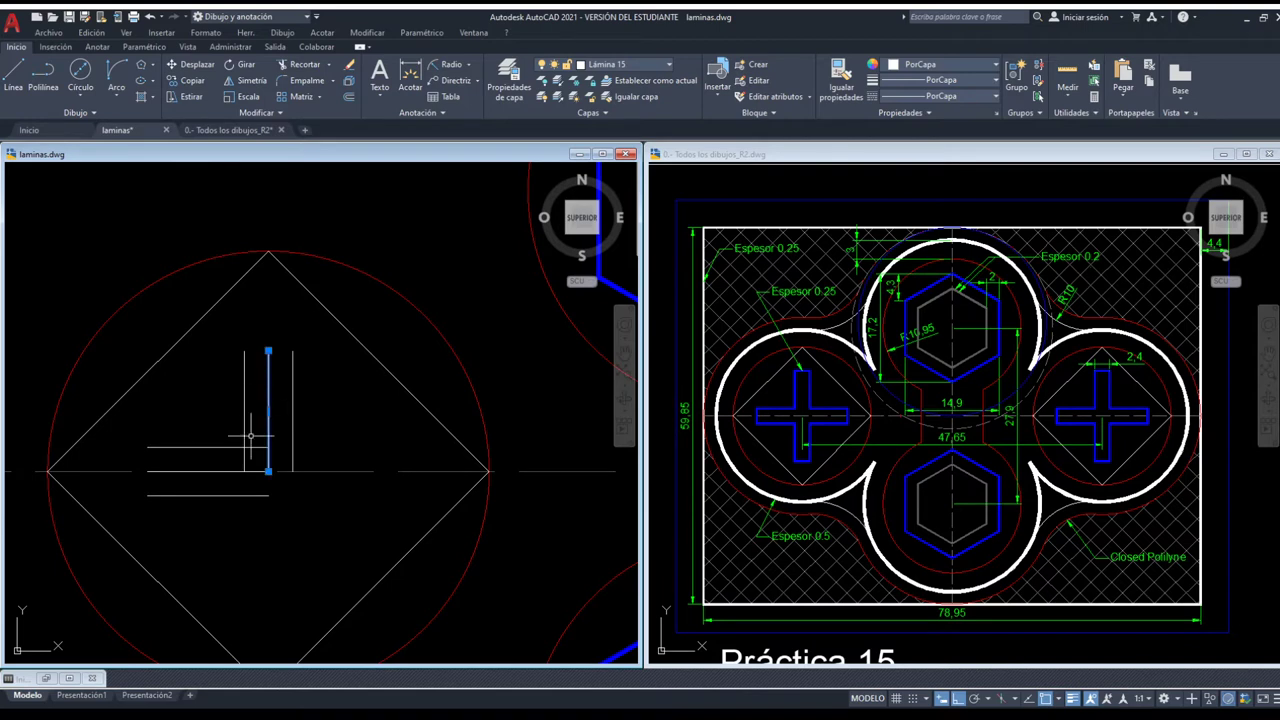
{"action": "left_click", "coordinate": [190, 471]}
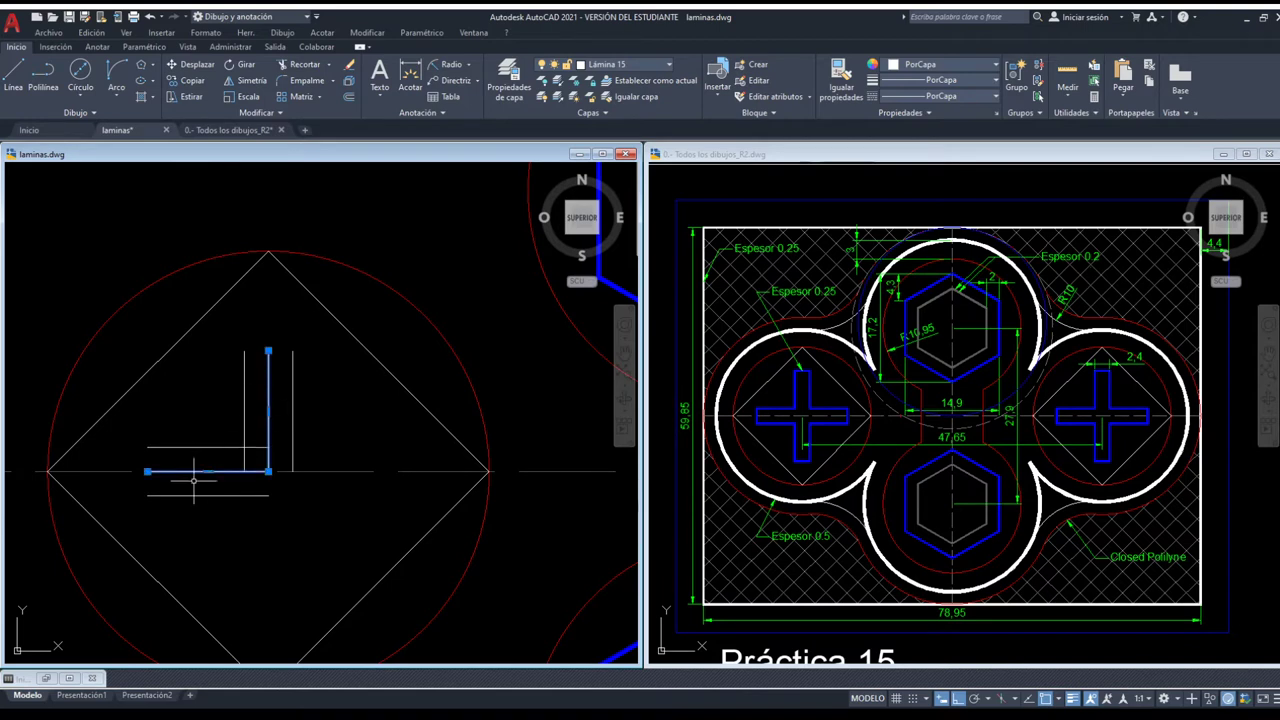
{"action": "key", "text": "Delete"}
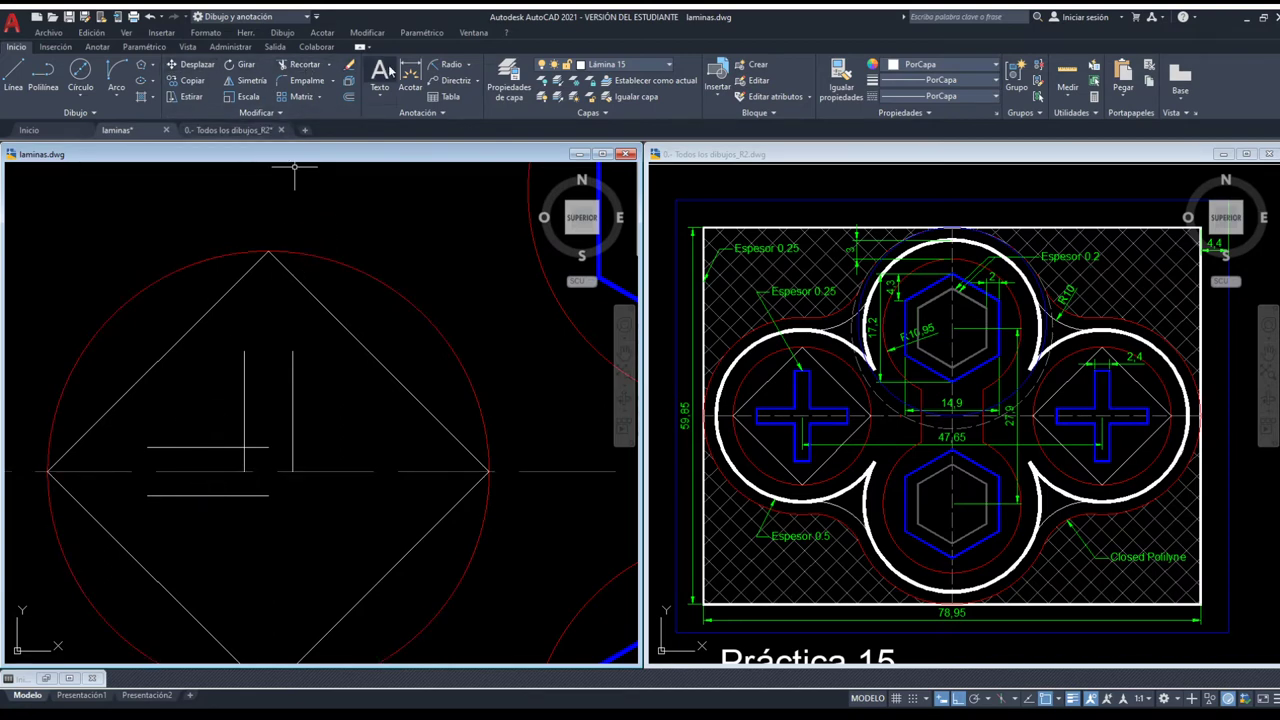
Check the gaps between the offset lines and trim the crossing lines into a clean corner.
{"action": "left_click", "coordinate": [246, 347]}
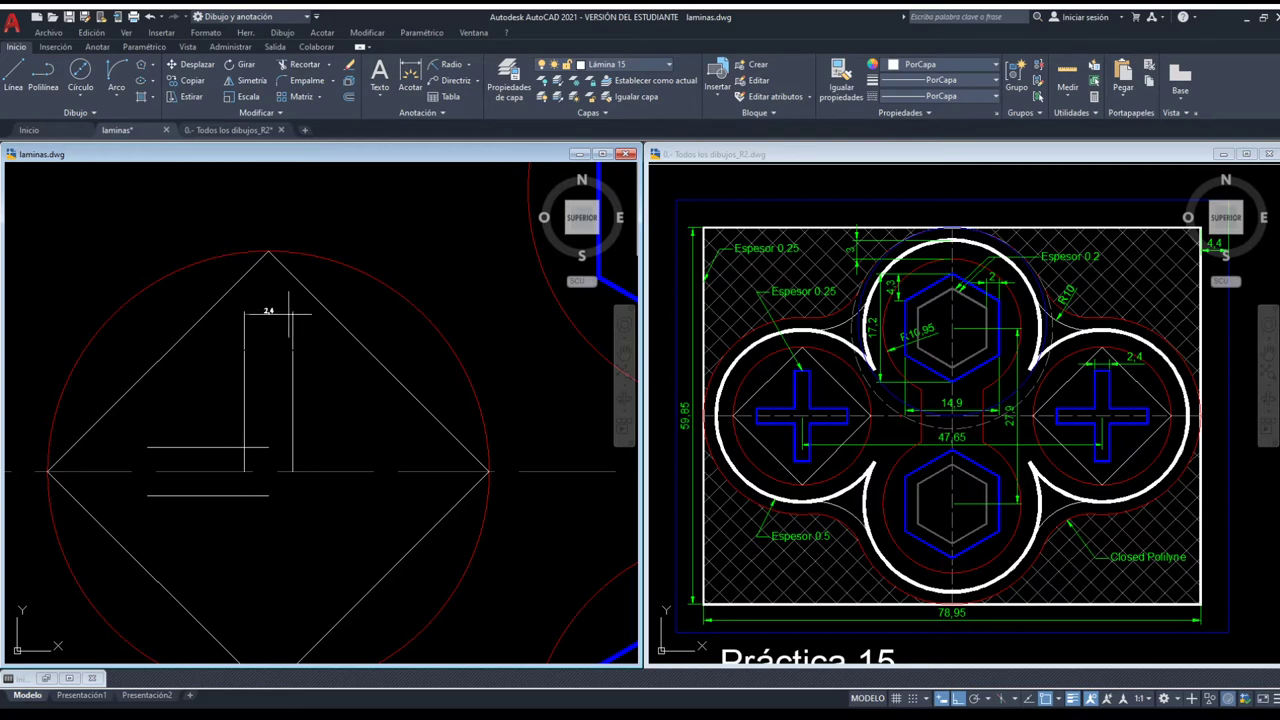
{"action": "key", "text": "Escape"}
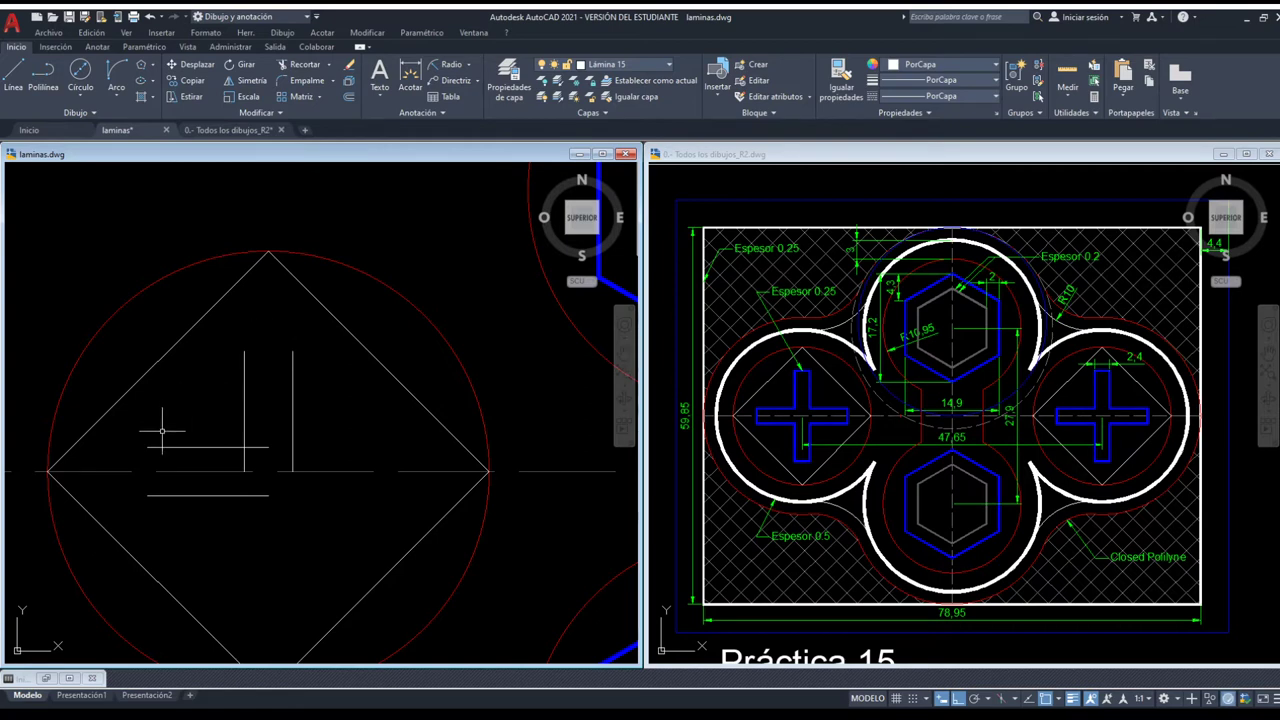
{"action": "left_click", "coordinate": [148, 447]}
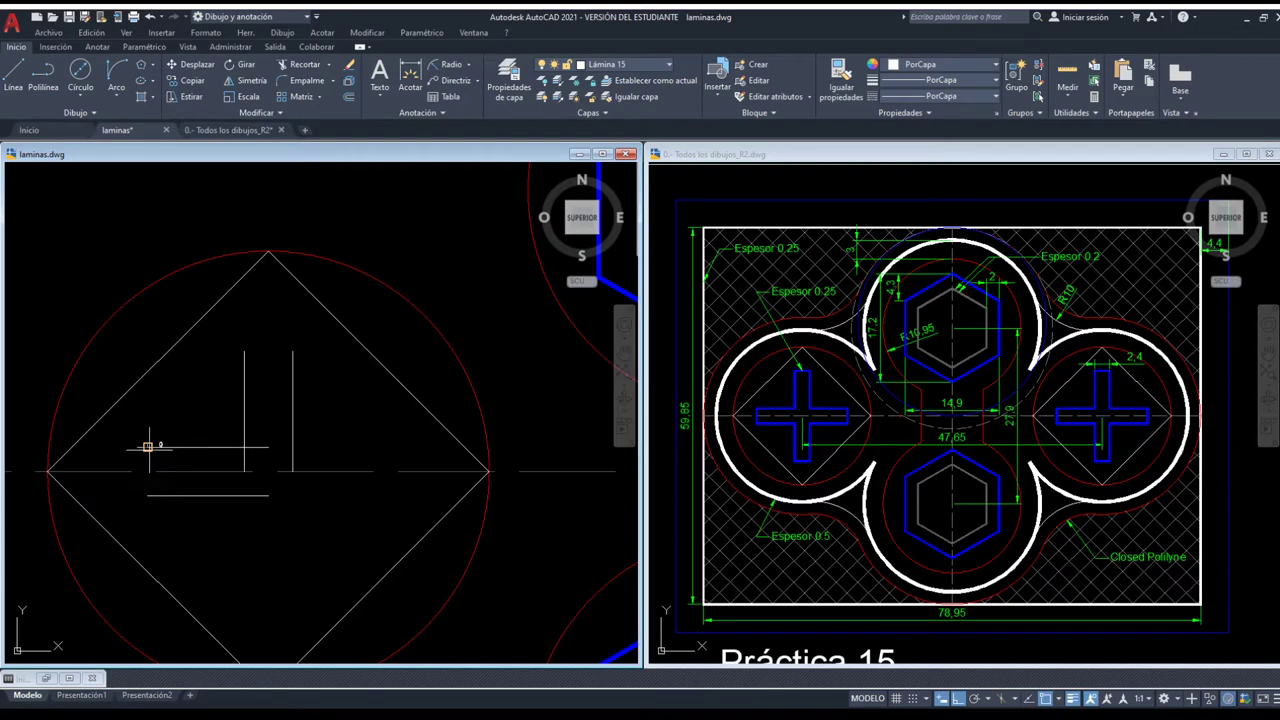
{"action": "left_click", "coordinate": [291, 348]}
{"action": "scroll", "coordinate": [289, 342], "scroll_direction": "up", "scroll_amount": 3}
{"action": "key", "text": "Escape"}
{"action": "scroll", "coordinate": [272, 329], "scroll_direction": "down", "scroll_amount": 3}
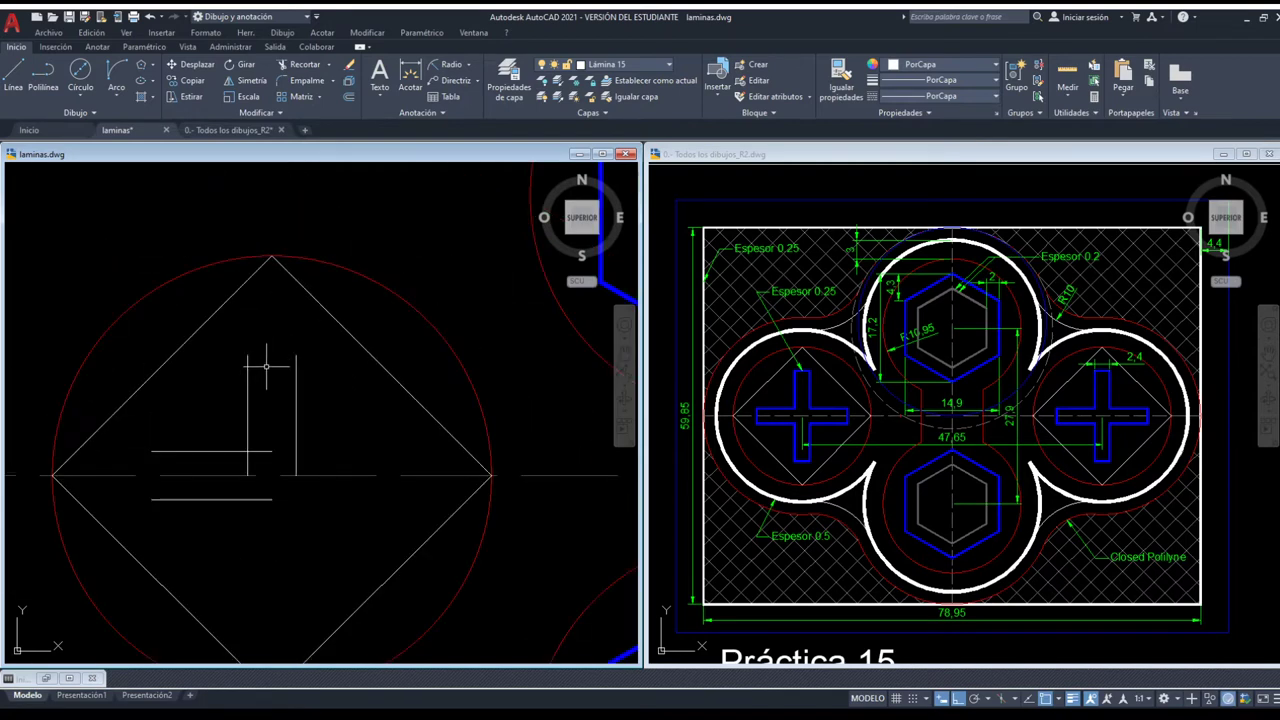
{"action": "left_click", "coordinate": [236, 451]}
{"action": "left_click", "coordinate": [246, 458]}
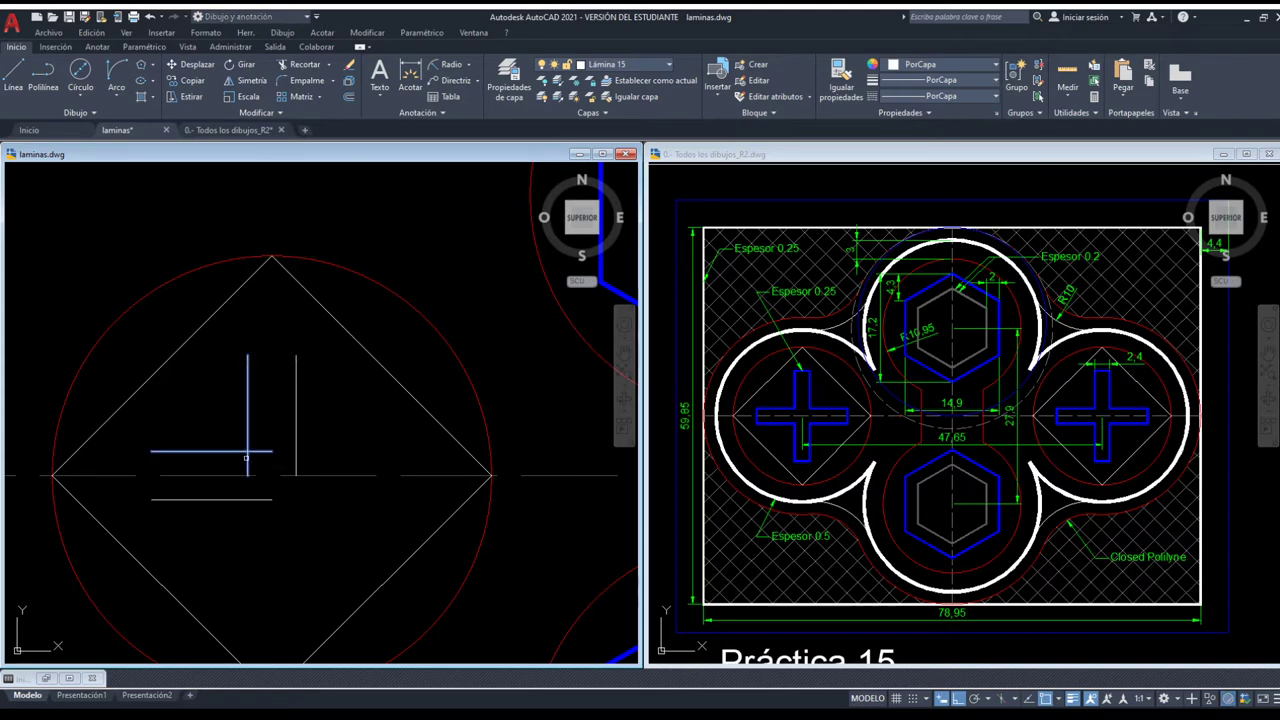
{"action": "left_click", "coordinate": [248, 440]}
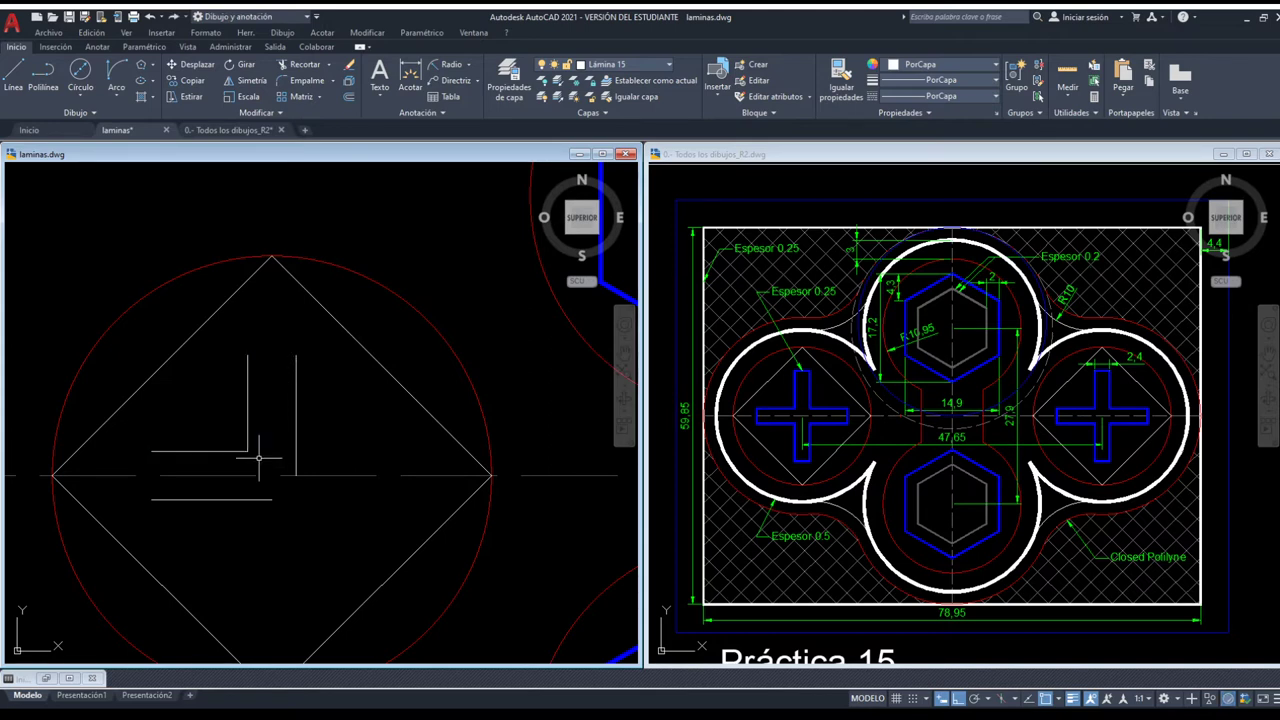
Draw the top and left closing segments to complete the L-shaped outline.
{"action": "left_click", "coordinate": [296, 355]}
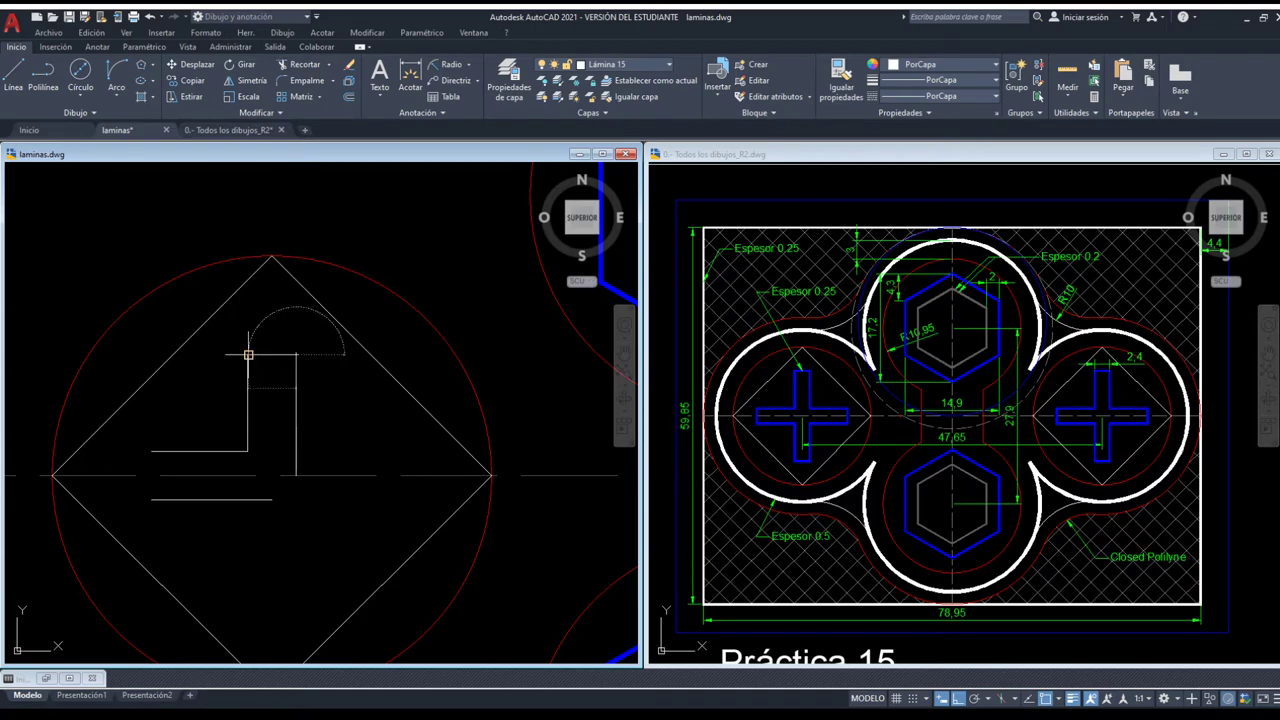
{"action": "left_click", "coordinate": [248, 355]}
{"action": "key", "text": "Return"}
{"action": "key", "text": "Return"}
{"action": "left_click", "coordinate": [150, 451]}
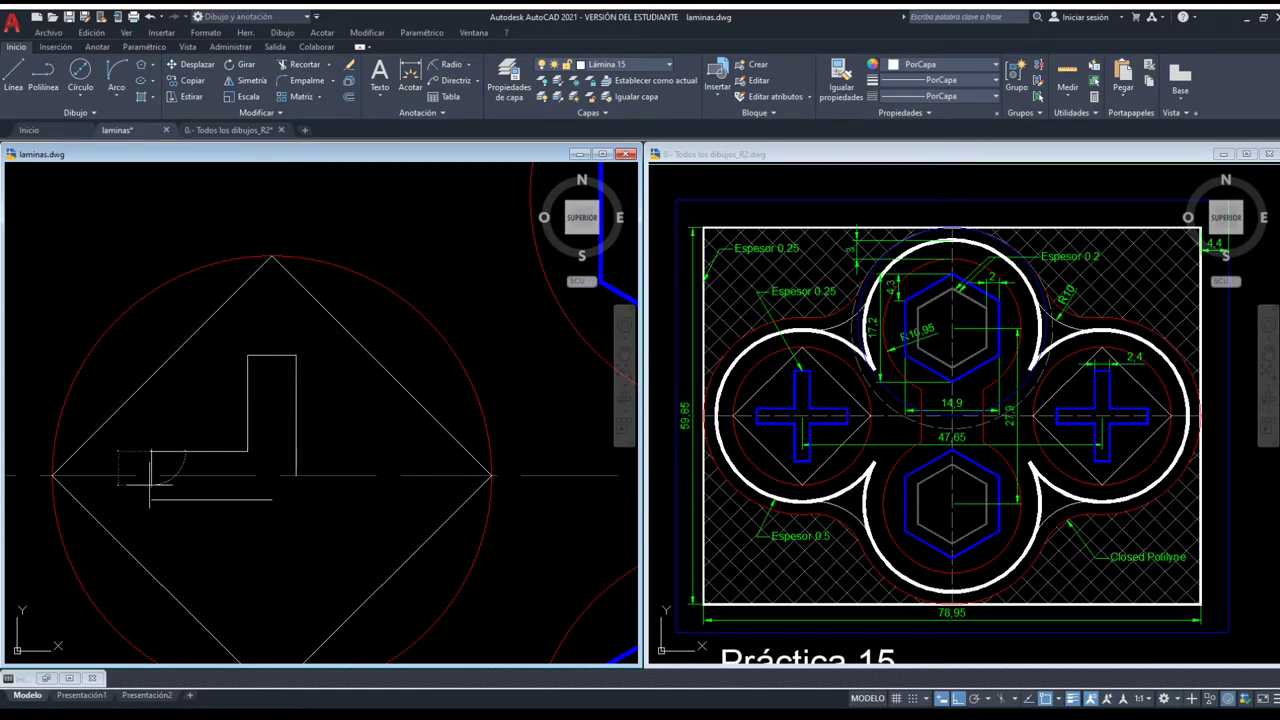
{"action": "left_click", "coordinate": [150, 498]}
{"action": "key", "text": "Return"}
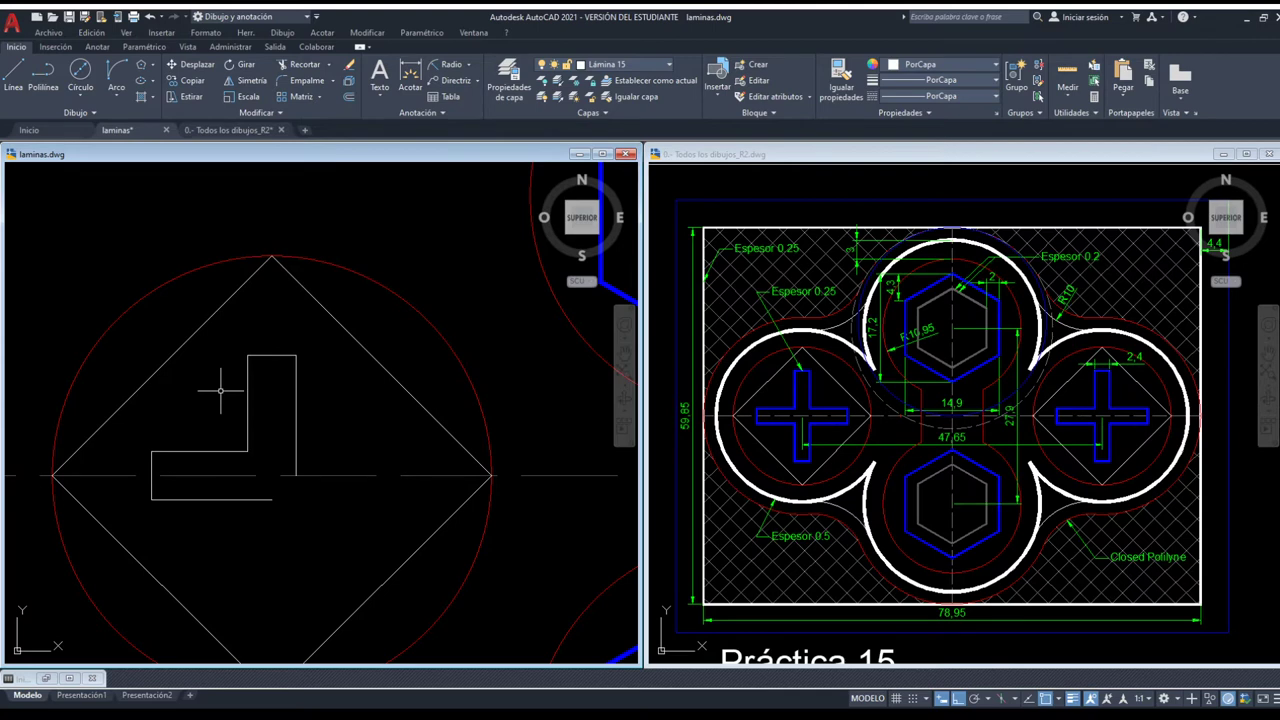
{"action": "type", "text": "tr"}
{"action": "key", "text": "Return"}
Mirror the L polyline about the diamond's diagonal, keeping both halves to form the cross.
{"action": "left_click", "coordinate": [126, 322]}
{"action": "left_click", "coordinate": [392, 590]}
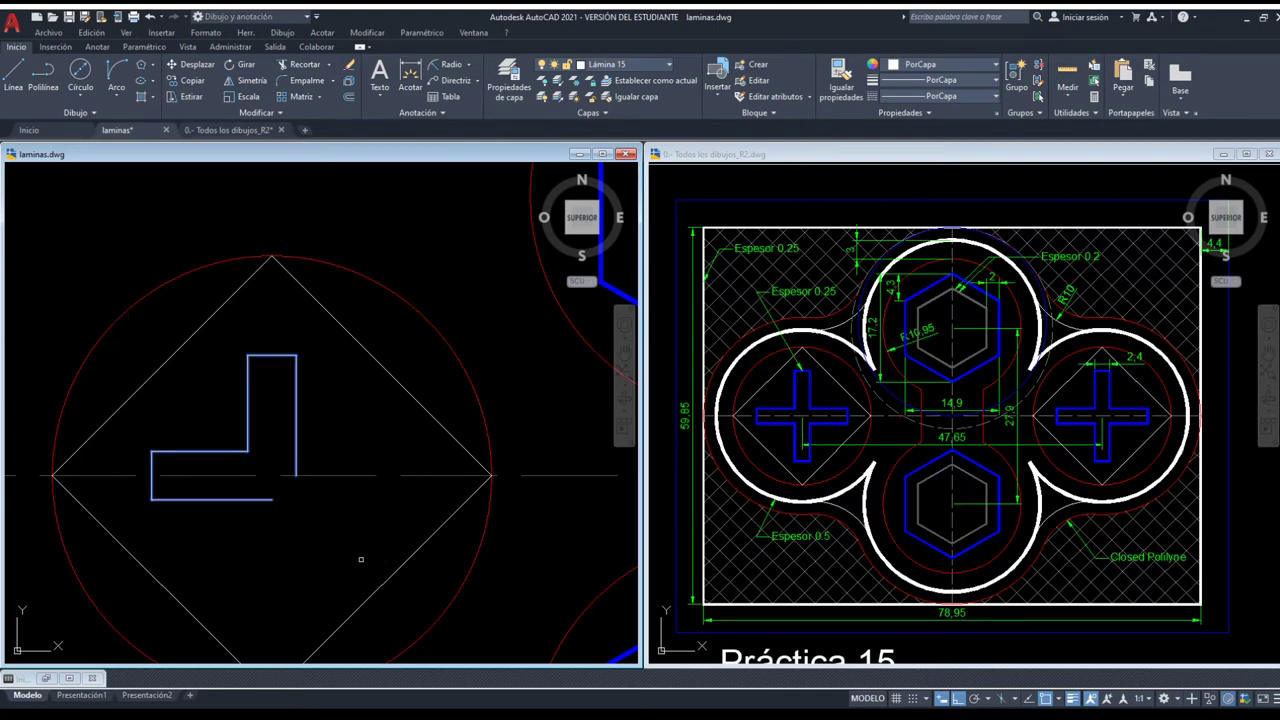
{"action": "left_click", "coordinate": [381, 360]}
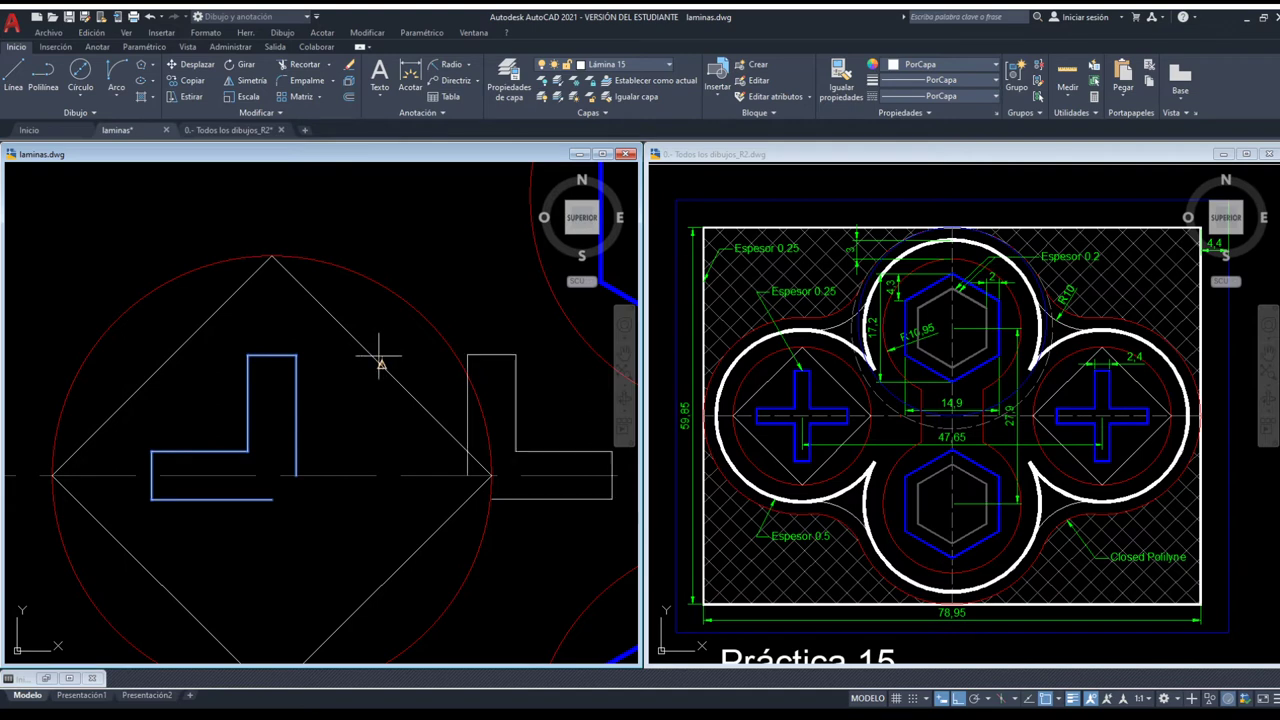
{"action": "left_click", "coordinate": [162, 585]}
{"action": "key", "text": "Return"}
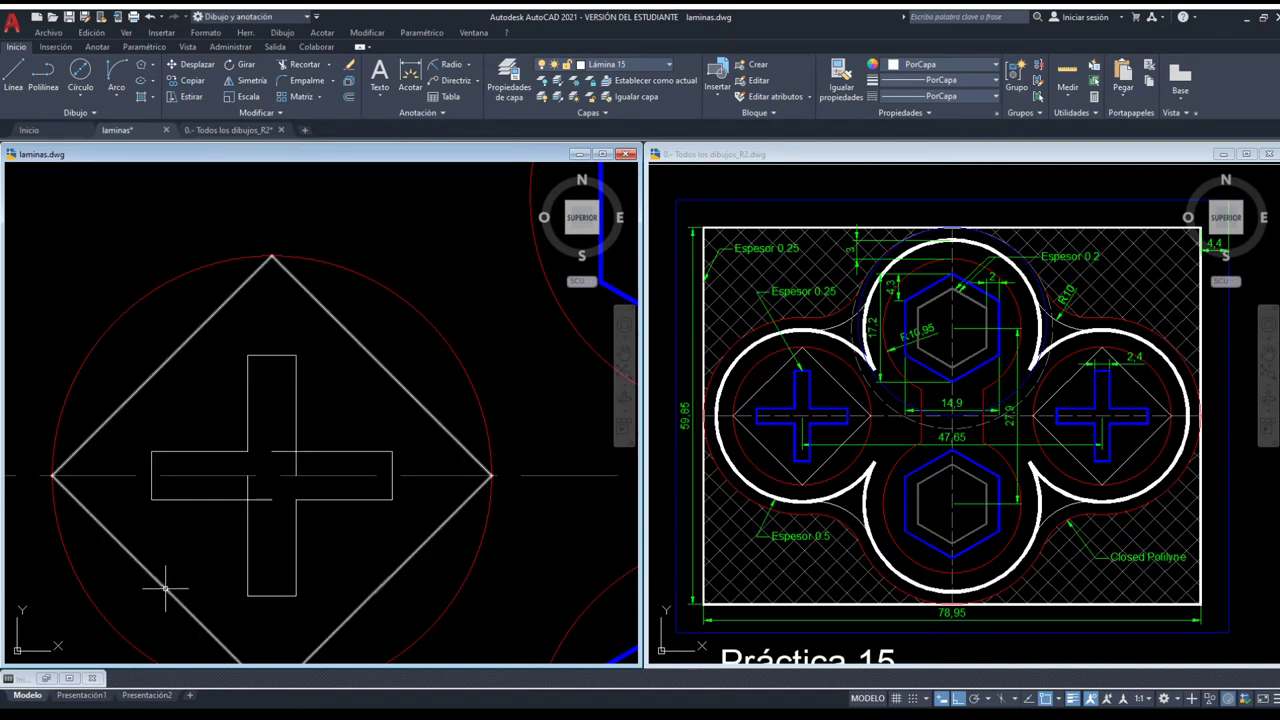
Remove the stray segments inside the cross.
{"action": "left_click", "coordinate": [312, 516]}
{"action": "left_click", "coordinate": [214, 492]}
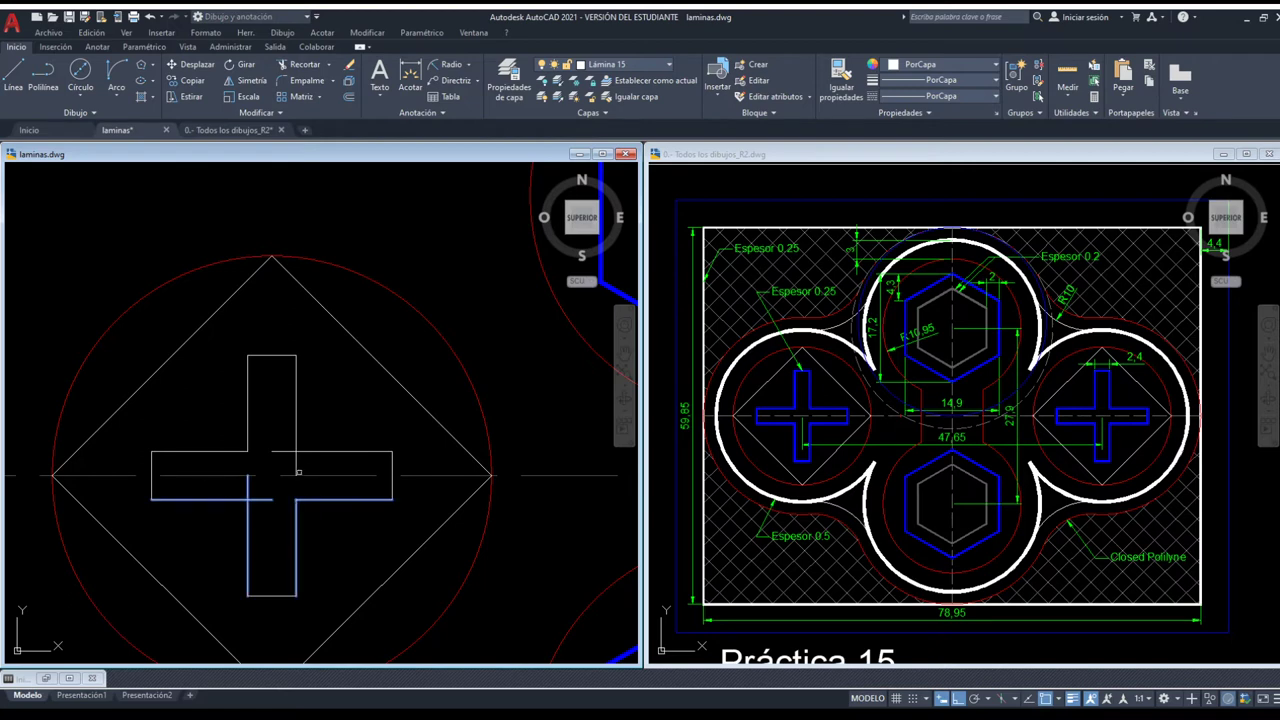
{"action": "left_click", "coordinate": [293, 441]}
{"action": "left_click", "coordinate": [261, 498]}
{"action": "key", "text": "Escape"}
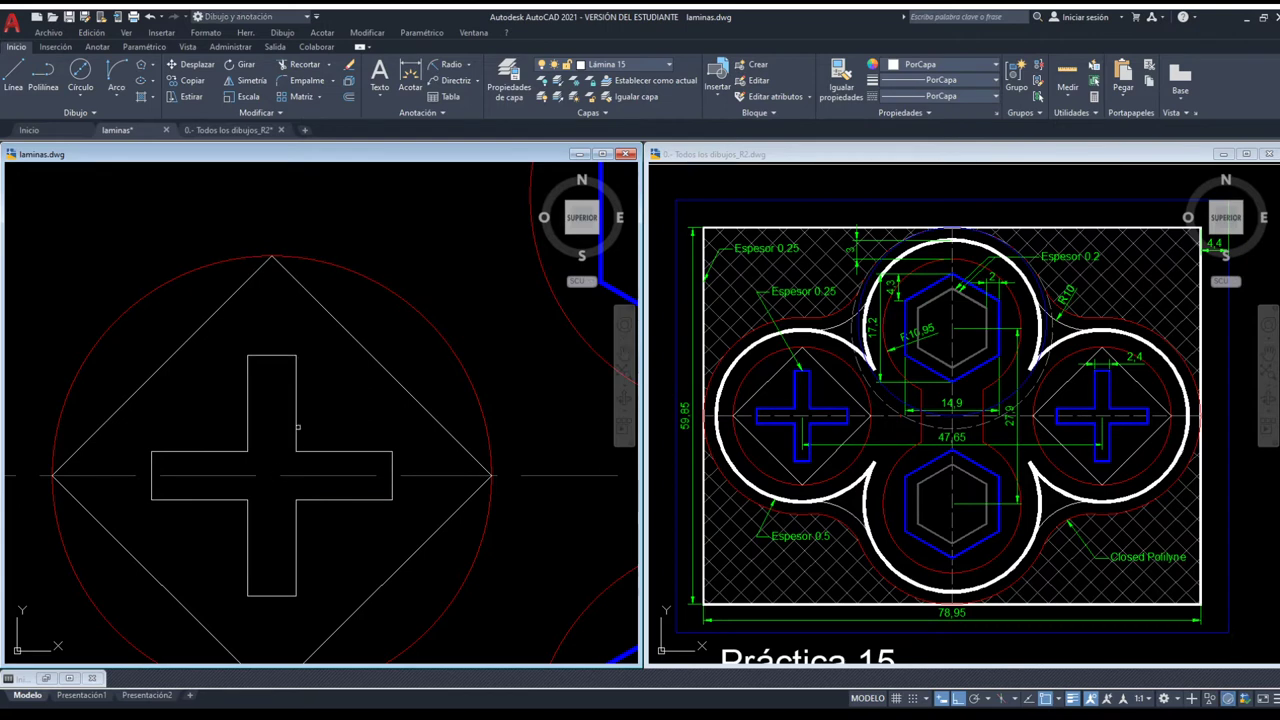
Trim the overlapping cross segments with TR and finish the single cross outline.
{"action": "type", "text": "tr"}
{"action": "key", "text": "space"}
{"action": "left_click", "coordinate": [108, 264]}
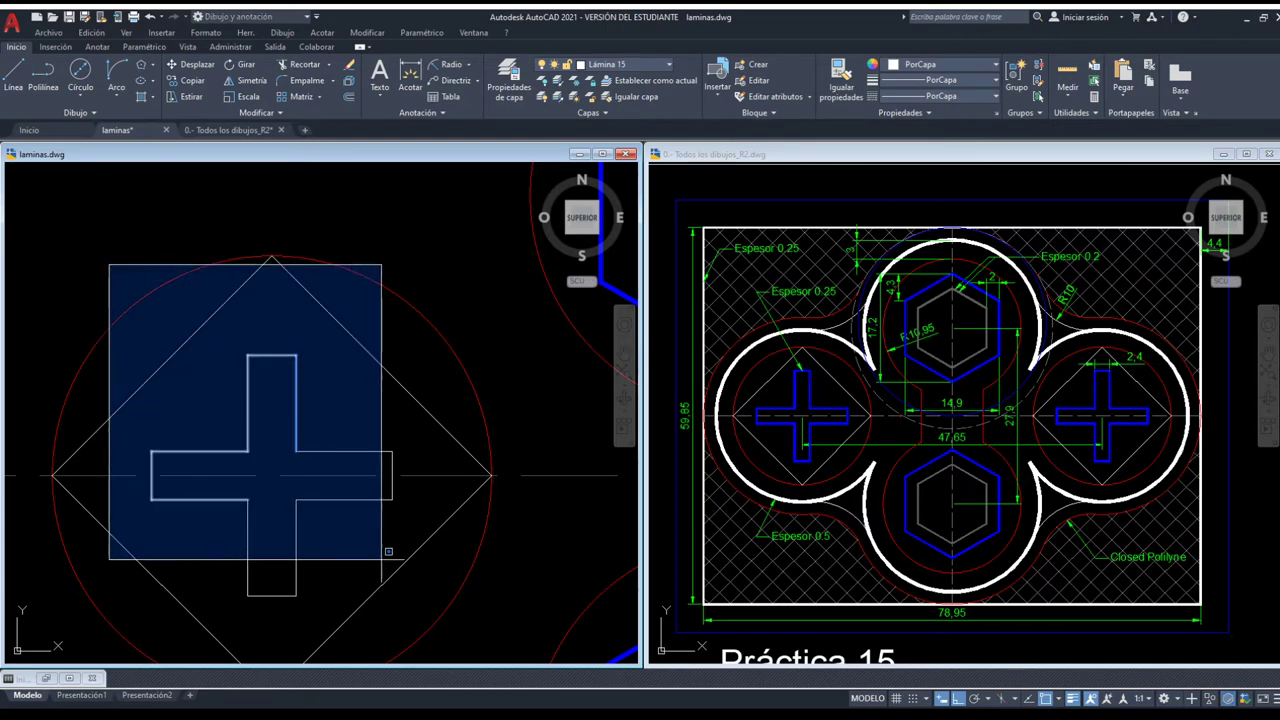
{"action": "left_click", "coordinate": [438, 612]}
{"action": "key", "text": "space"}
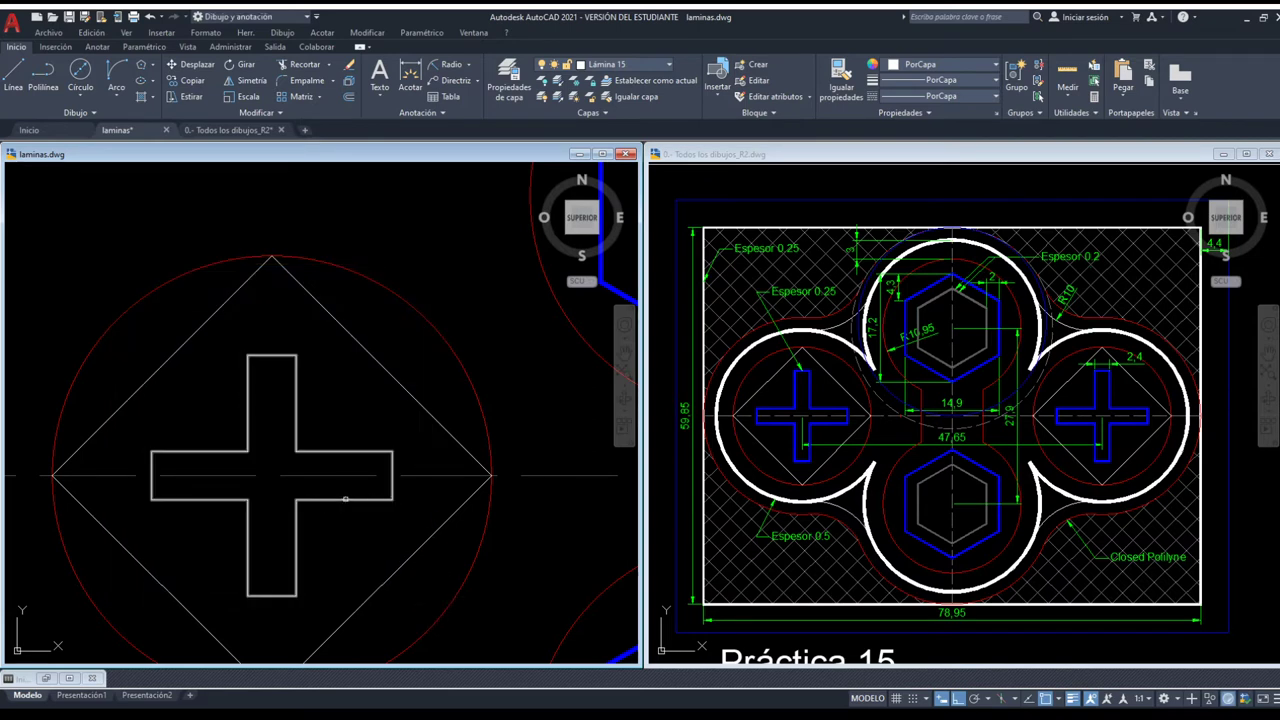
{"action": "left_click", "coordinate": [345, 498]}
{"action": "key", "text": "space"}
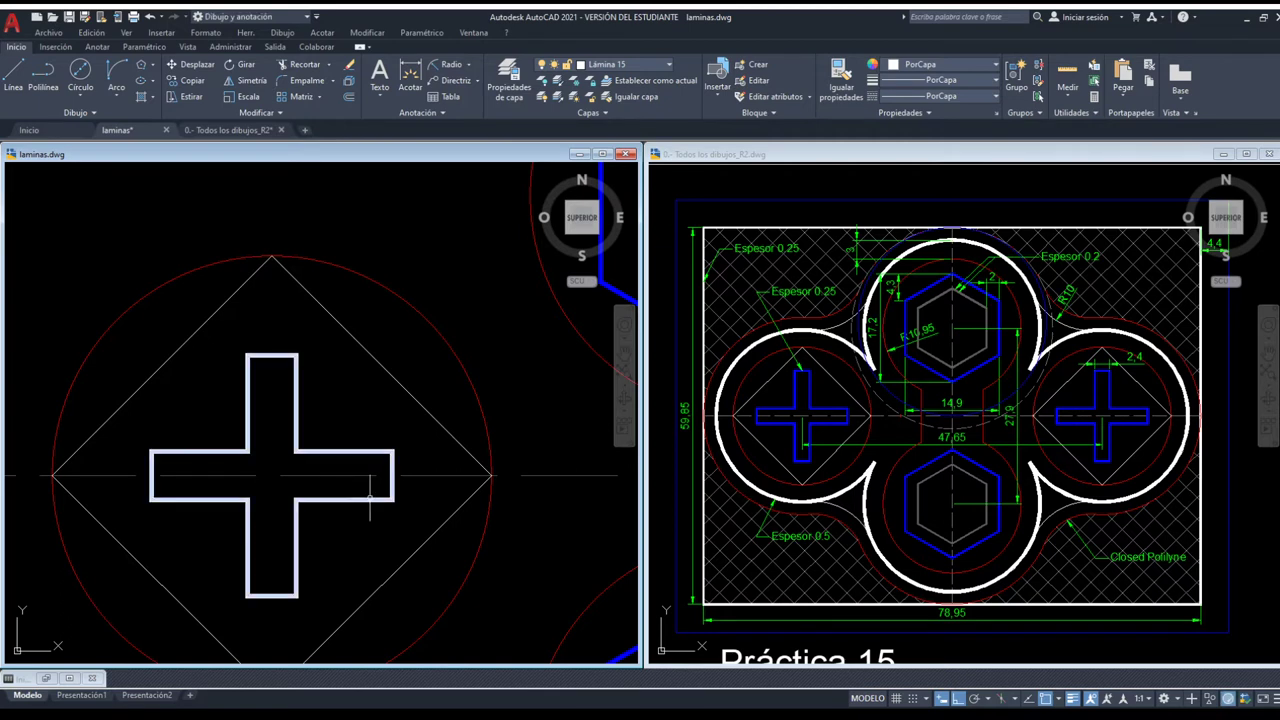
{"action": "left_click", "coordinate": [308, 440]}
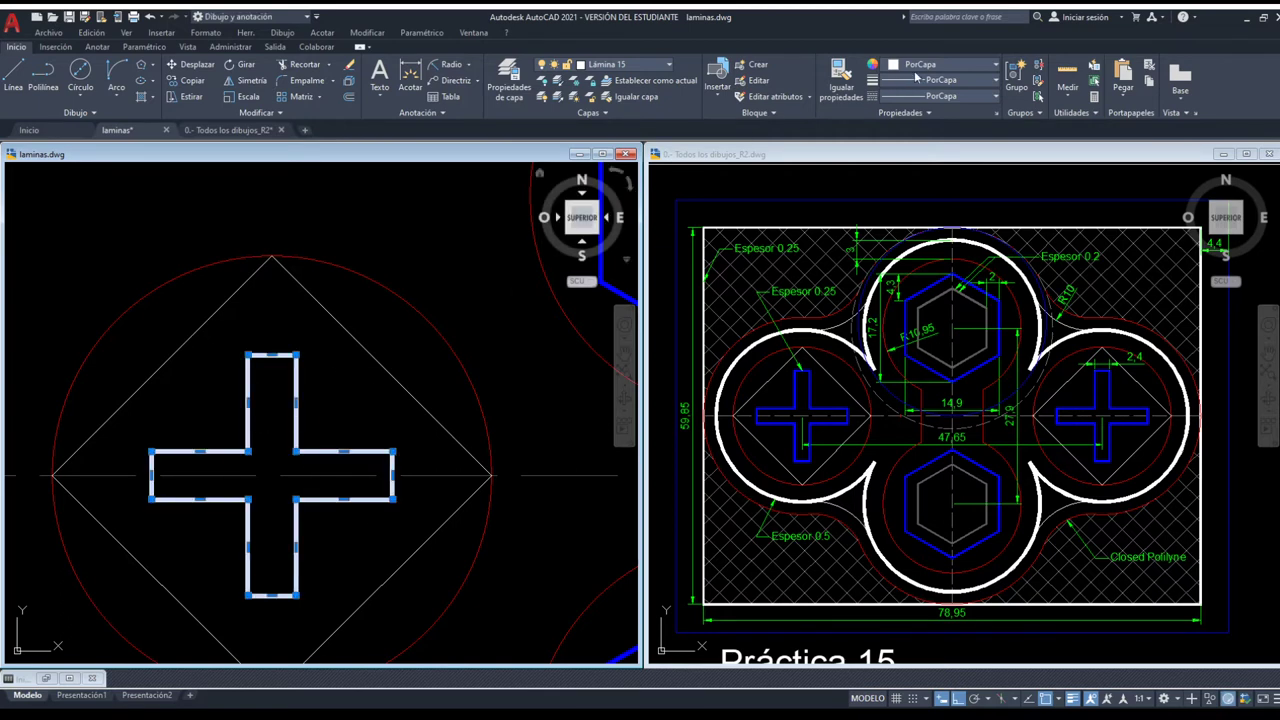
Put the cross on the blue layer.
{"action": "key", "text": "Escape"}
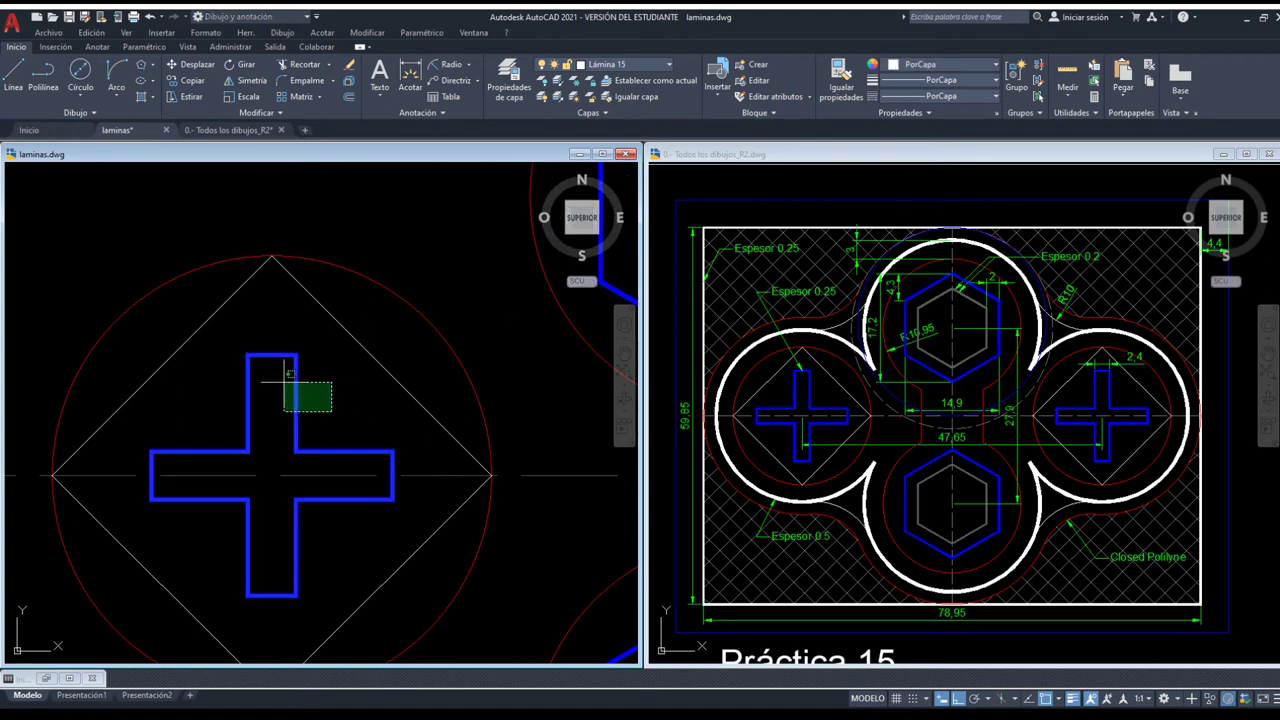
{"action": "scroll", "coordinate": [277, 385], "scroll_direction": "down", "scroll_amount": 2}
{"action": "scroll", "coordinate": [277, 385], "scroll_direction": "down", "scroll_amount": 2}
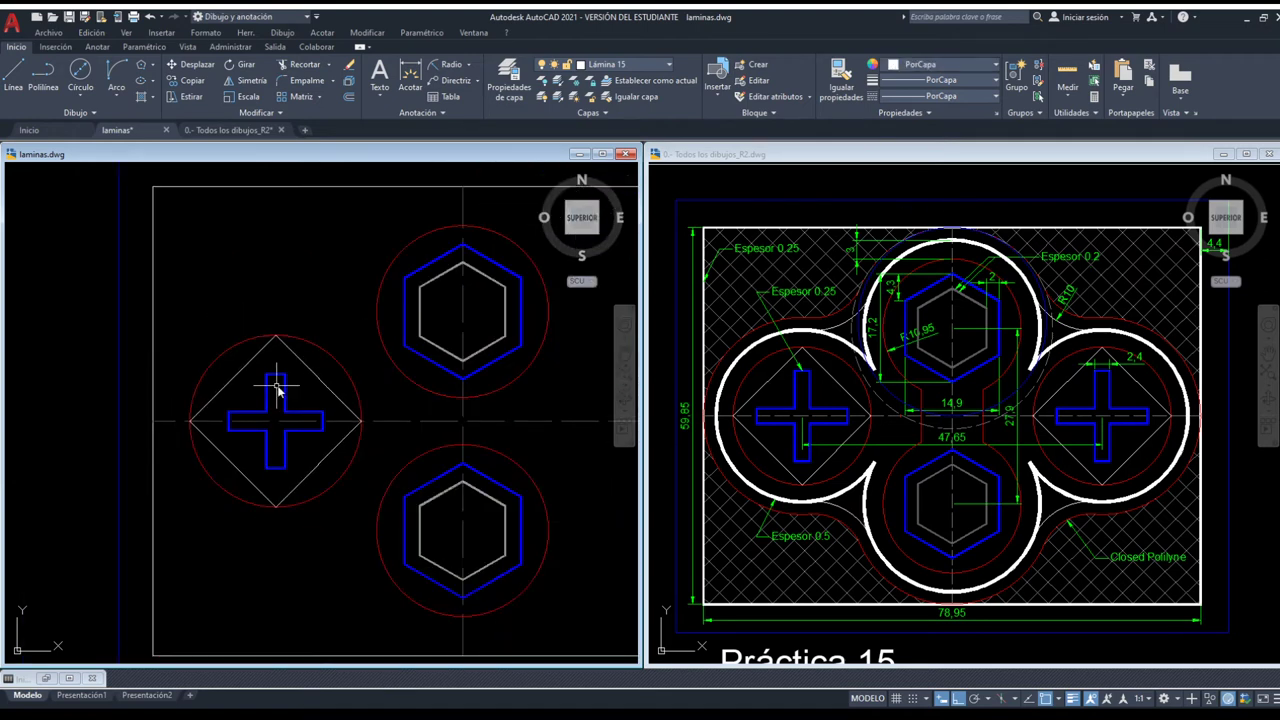
Mirror the left diamond, circle and cross about the vertical centre line onto the right side.
{"action": "key", "text": "Return"}
{"action": "left_click", "coordinate": [292, 394]}
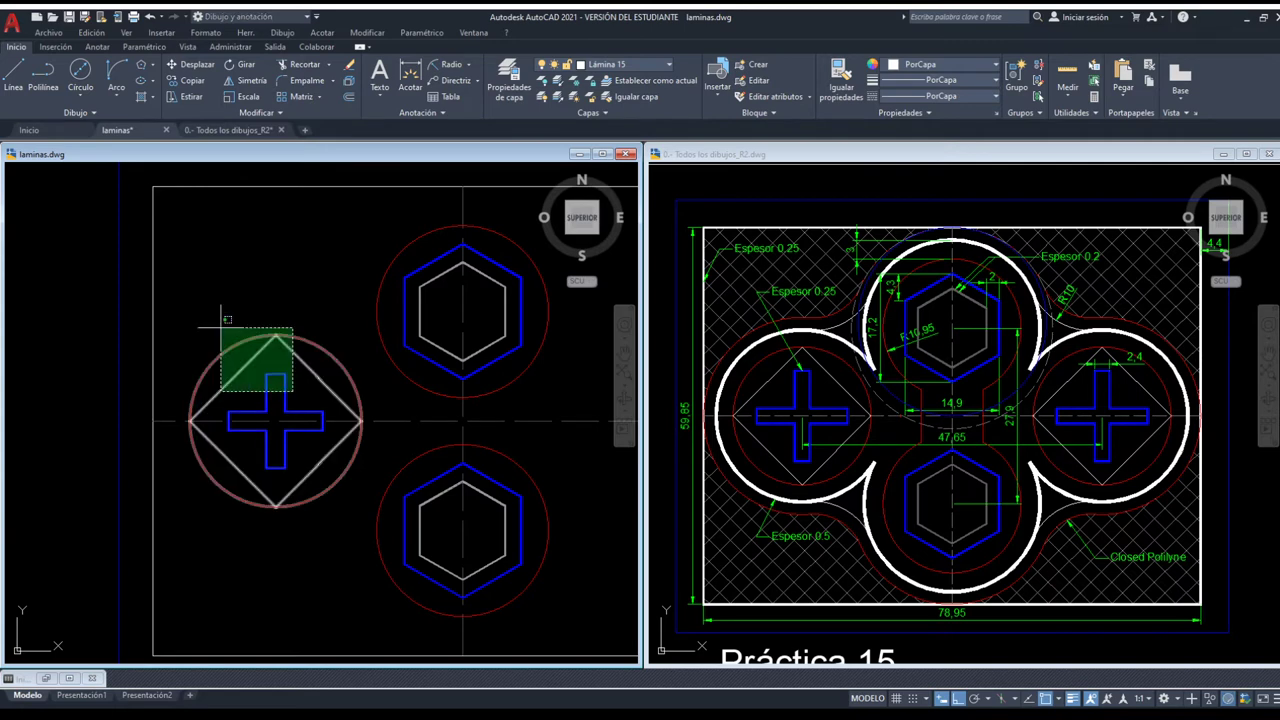
{"action": "left_click", "coordinate": [221, 328]}
{"action": "left_click", "coordinate": [462, 420]}
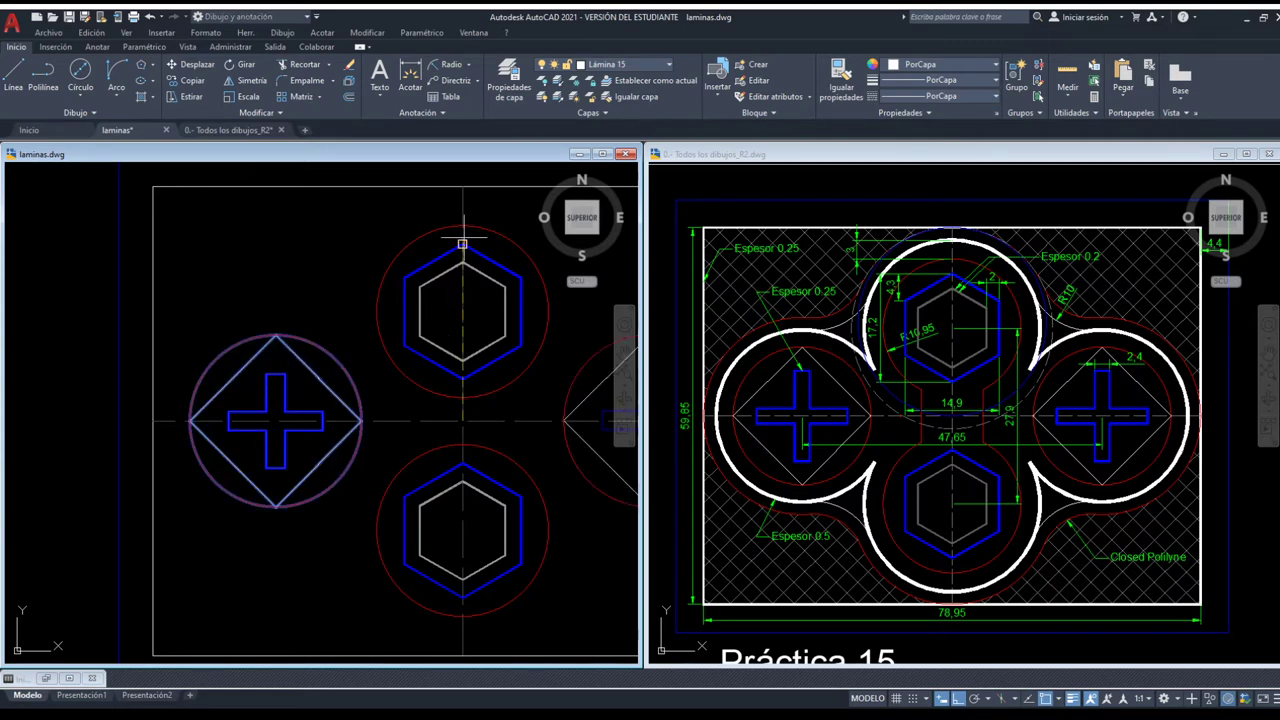
{"action": "left_click", "coordinate": [463, 200]}
{"action": "key", "text": "Return"}
{"action": "scroll", "coordinate": [343, 283], "scroll_direction": "down", "scroll_amount": 4}
{"action": "scroll", "coordinate": [340, 300], "scroll_direction": "up", "scroll_amount": 1}
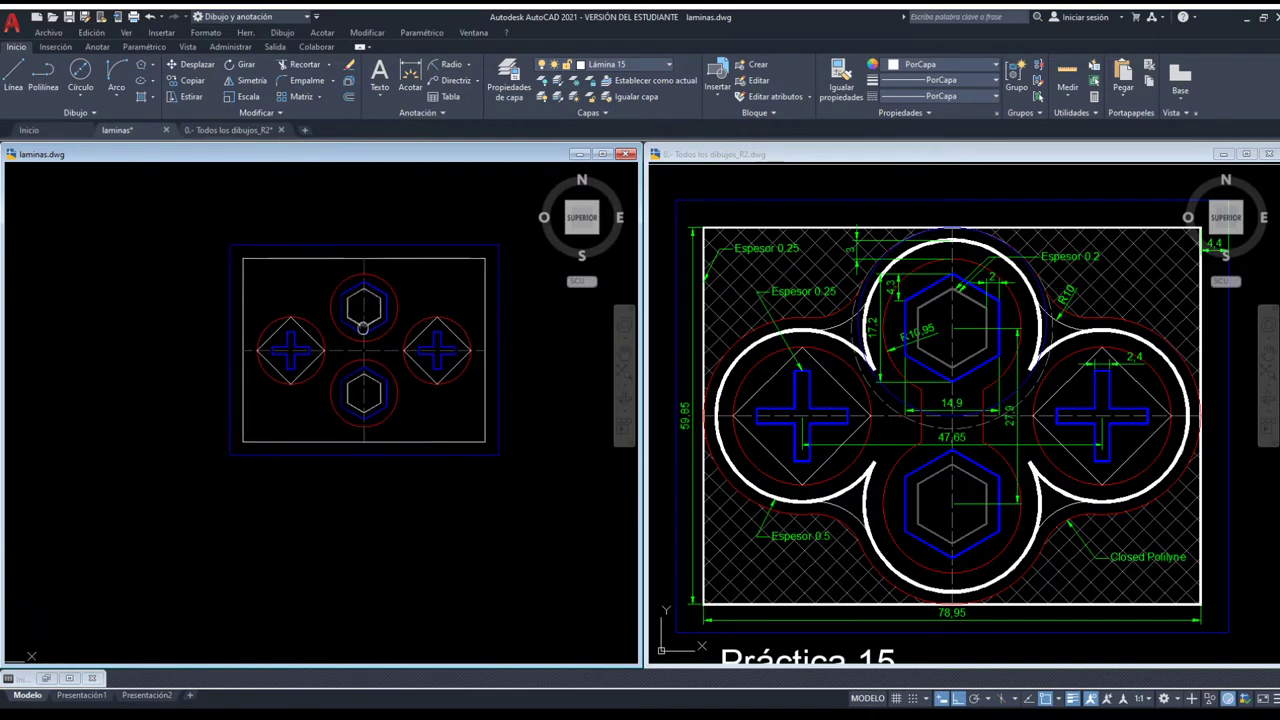
{"action": "scroll", "coordinate": [337, 323], "scroll_direction": "up", "scroll_amount": 1}
{"action": "scroll", "coordinate": [349, 345], "scroll_direction": "up", "scroll_amount": 1}
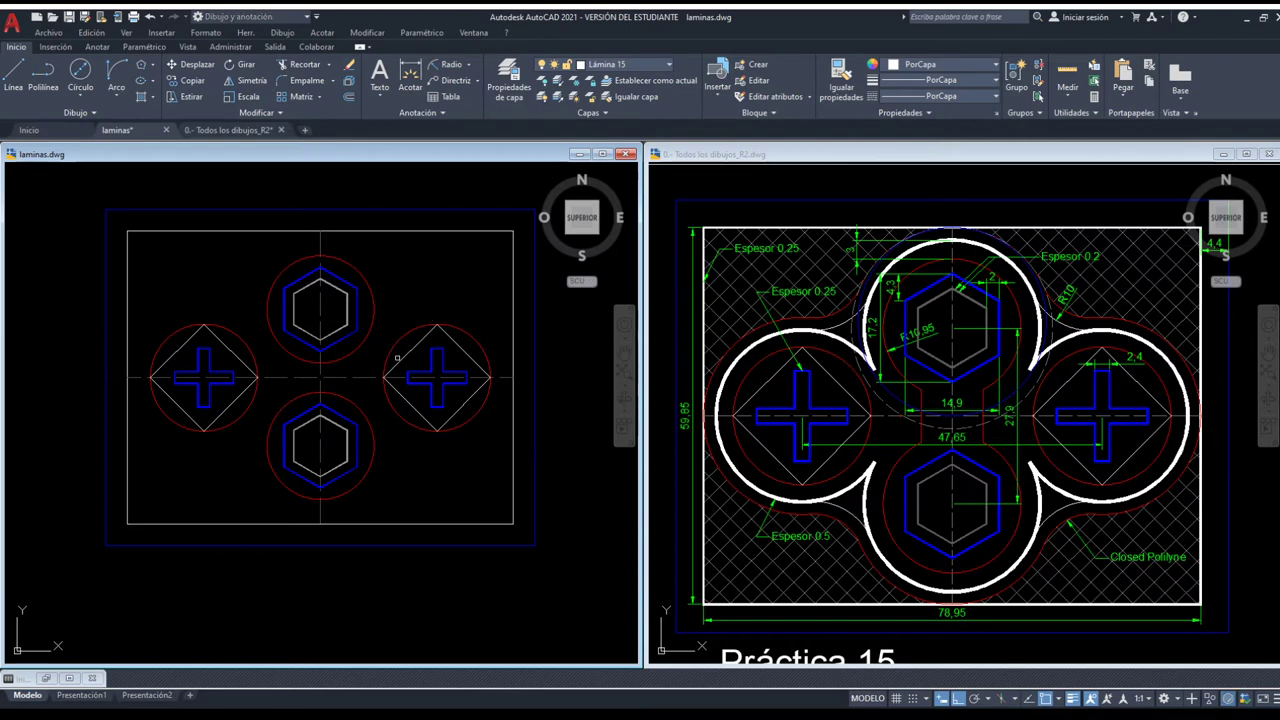
Copy the frame rectangles, four circles and centre lines to a spot above the original drawing.
{"action": "left_click", "coordinate": [398, 340]}
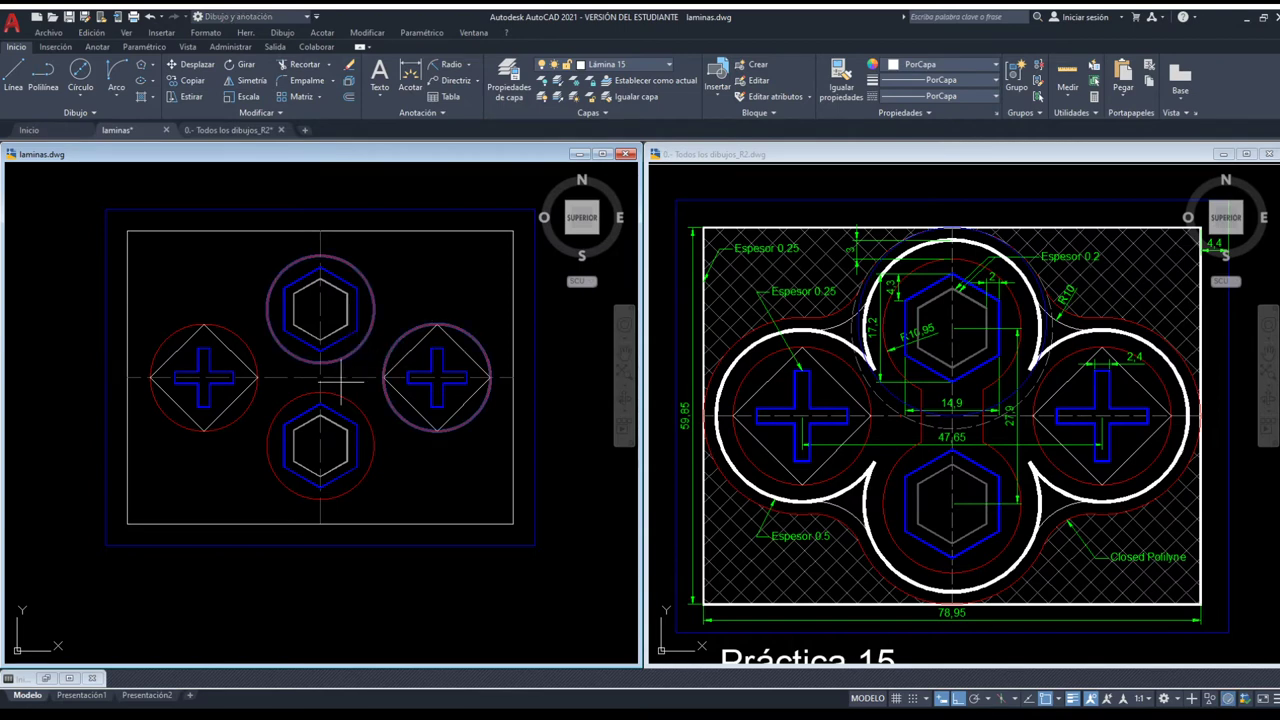
{"action": "left_click", "coordinate": [294, 404]}
{"action": "left_click", "coordinate": [302, 400]}
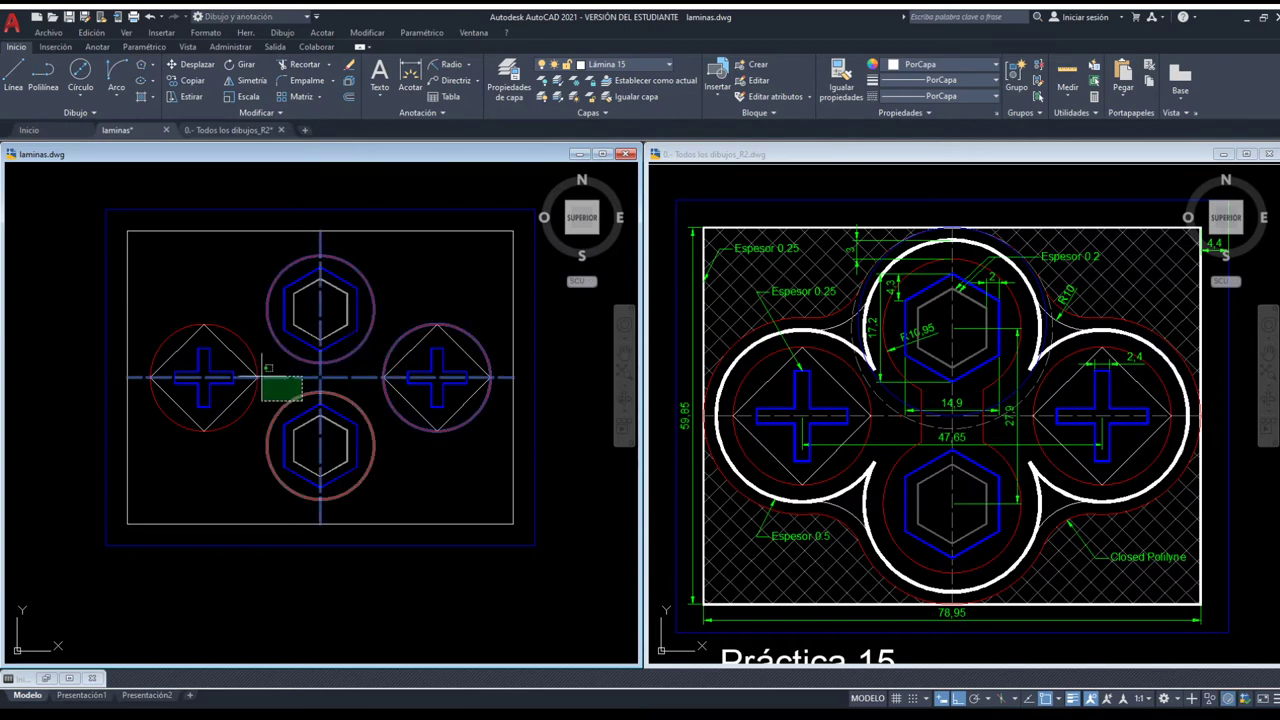
{"action": "left_click", "coordinate": [262, 384]}
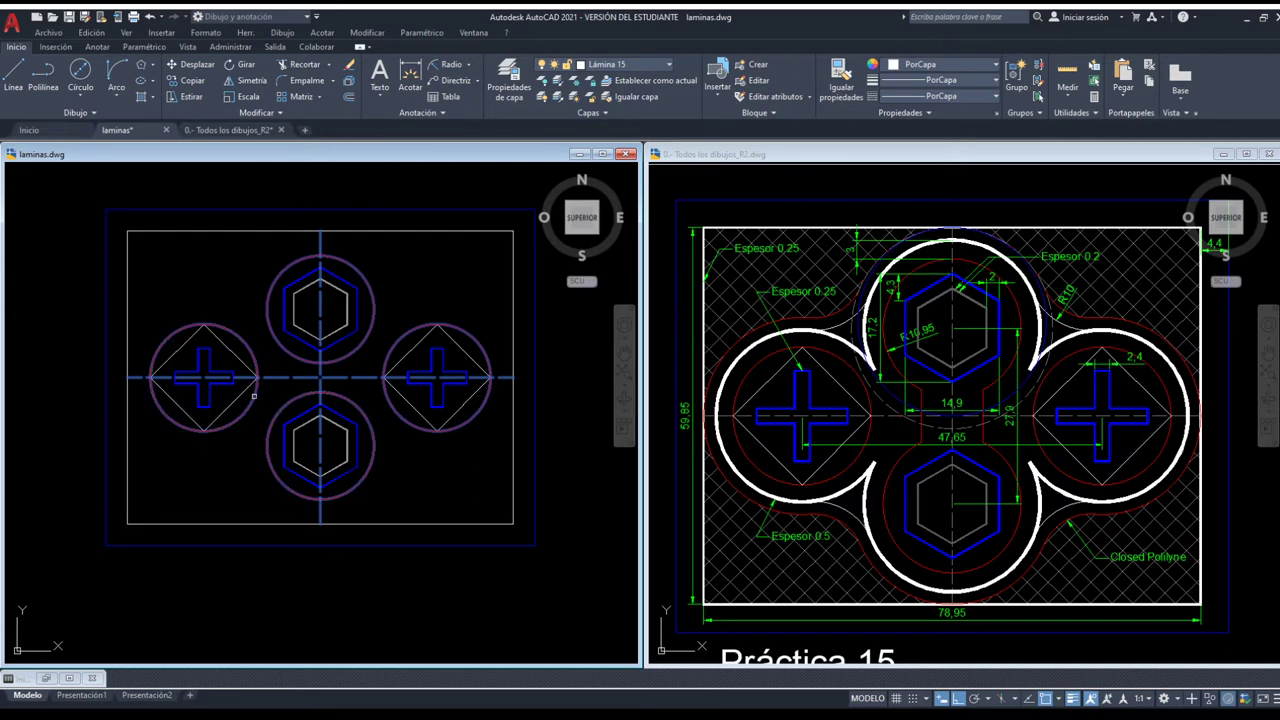
{"action": "left_click", "coordinate": [177, 291]}
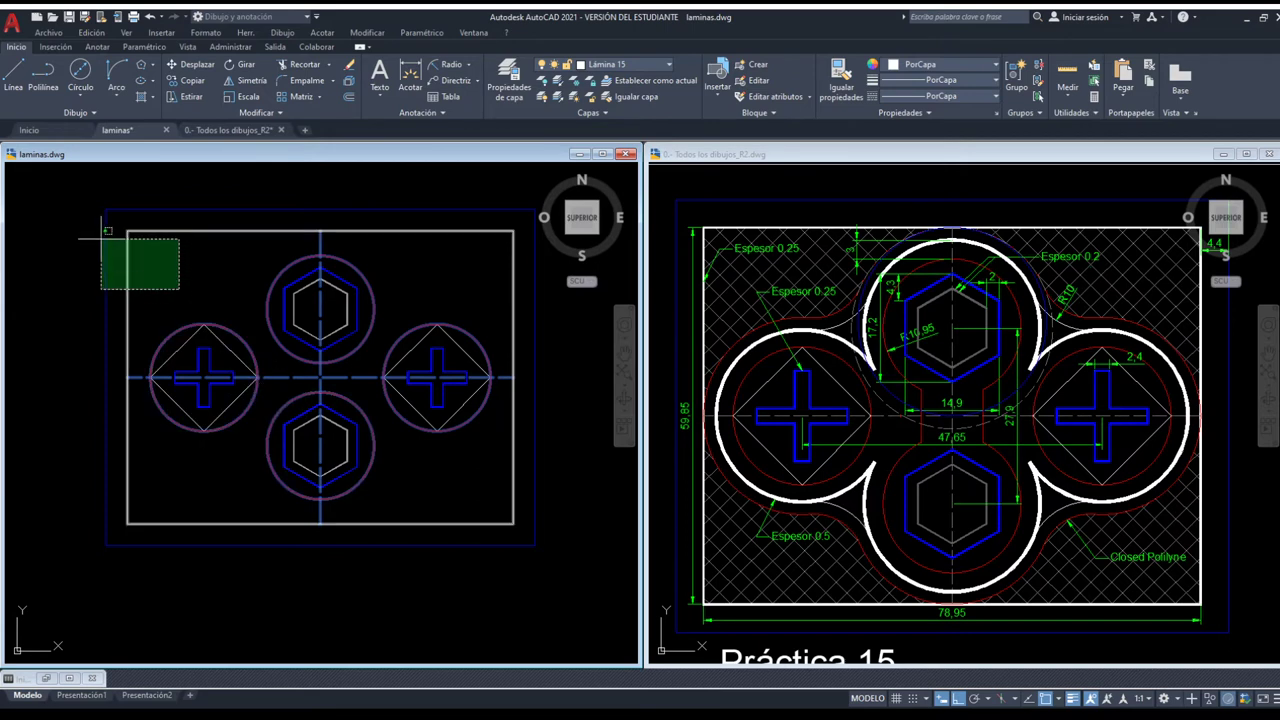
{"action": "left_click", "coordinate": [100, 237]}
{"action": "scroll", "coordinate": [160, 402], "scroll_direction": "down", "scroll_amount": 2}
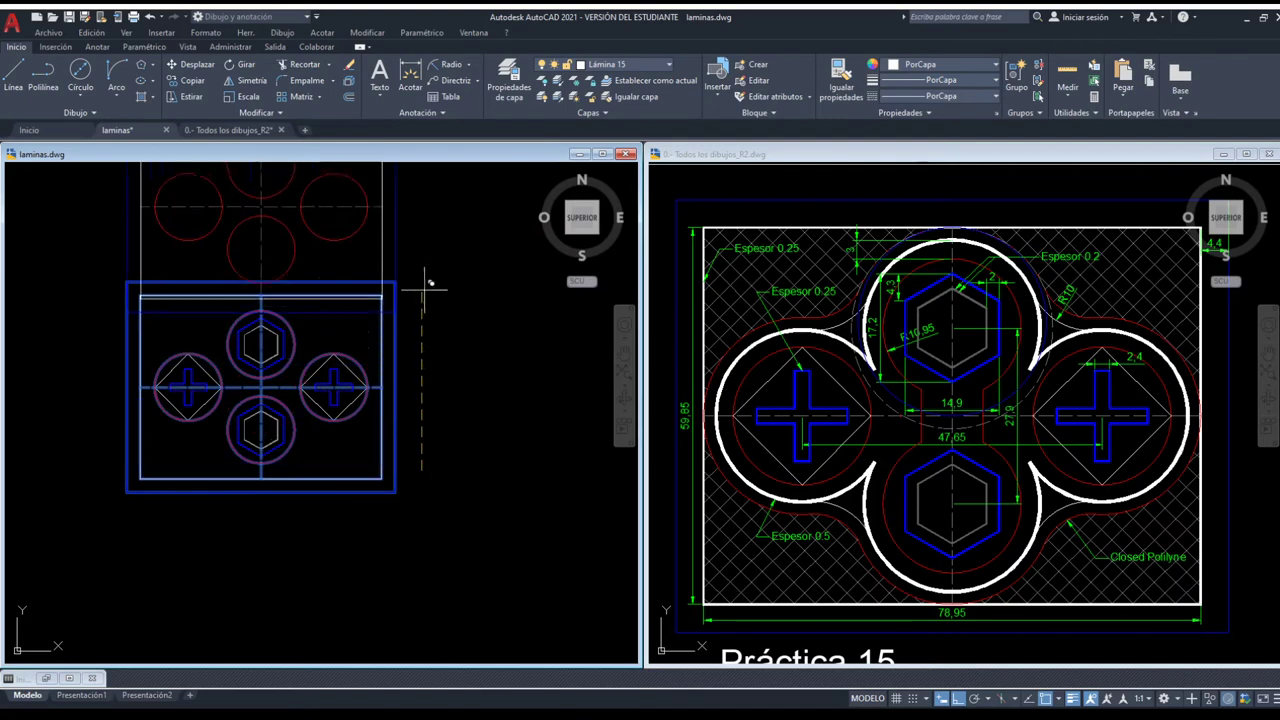
{"action": "middle_click_drag", "start_coordinate": [428, 277], "coordinate": [428, 423]}
{"action": "key", "text": "Escape"}
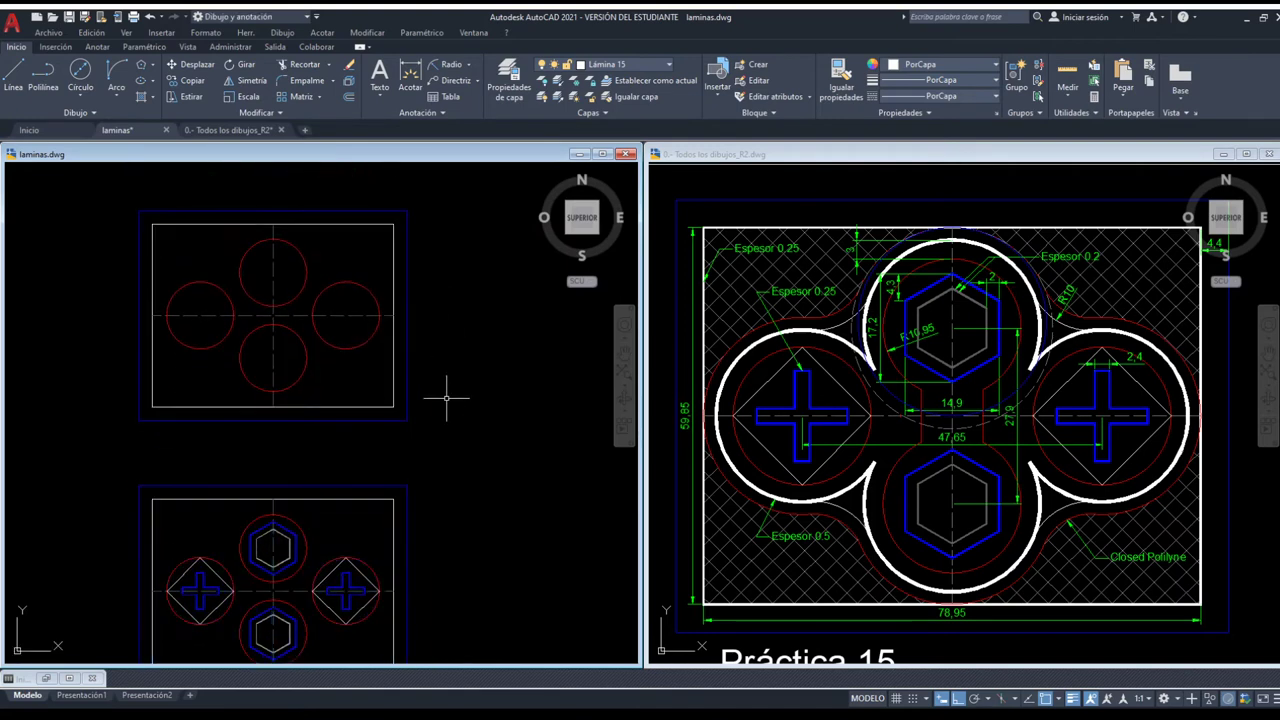
{"action": "scroll", "coordinate": [450, 392], "scroll_direction": "down", "scroll_amount": 4}
{"action": "scroll", "coordinate": [368, 480], "scroll_direction": "up", "scroll_amount": 4}
{"action": "middle_click_drag", "start_coordinate": [368, 480], "coordinate": [378, 464]}
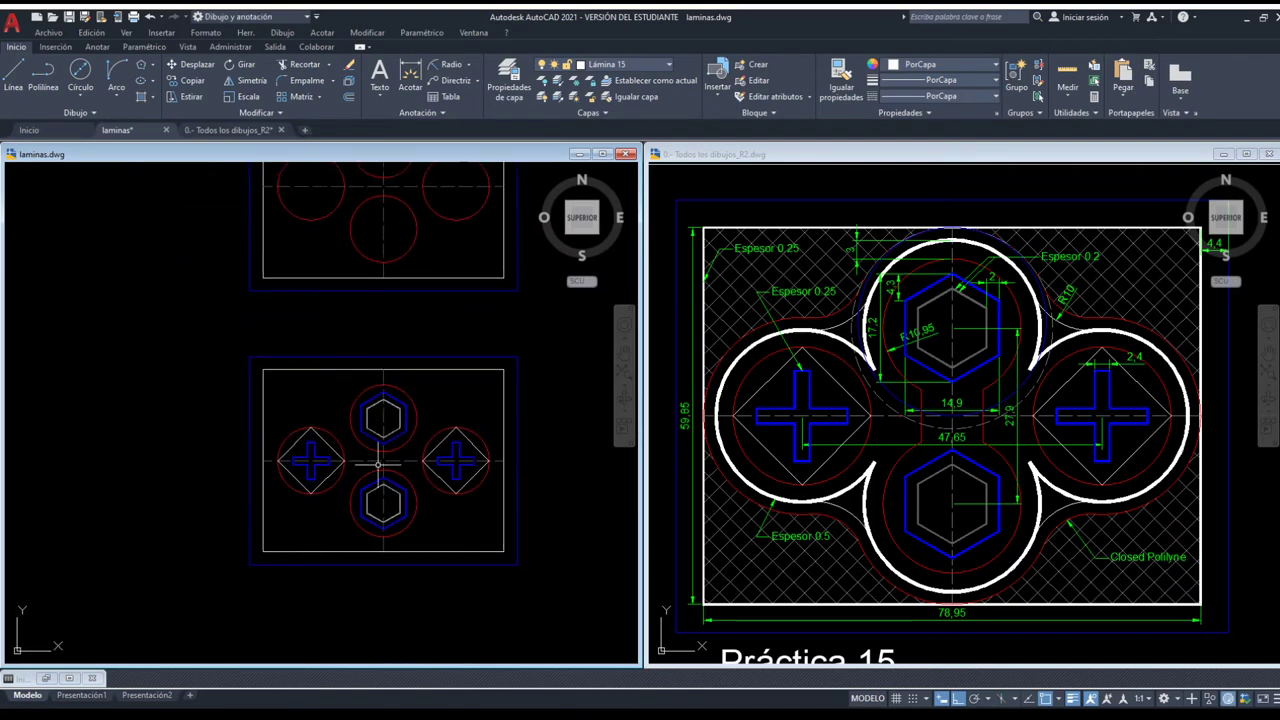
Draw vertical lines connecting the upper and lower hexagon circles.
{"action": "scroll", "coordinate": [375, 430], "scroll_direction": "up", "scroll_amount": 6}
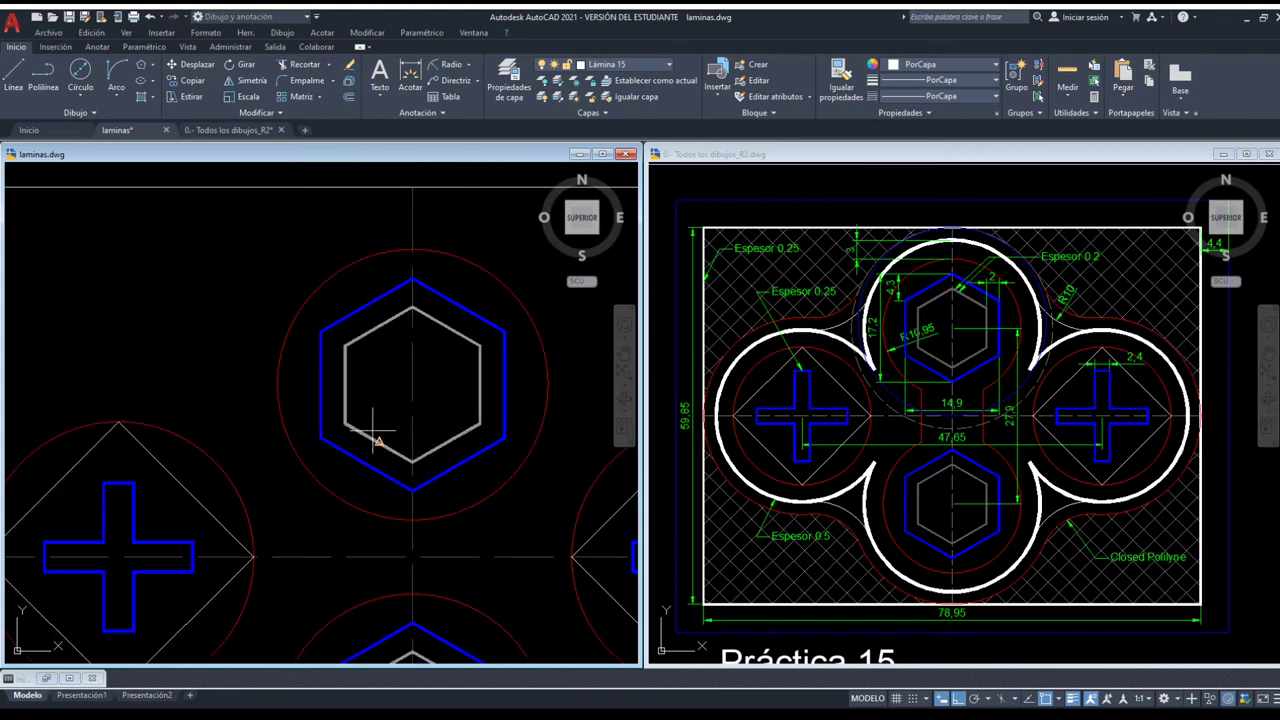
{"action": "left_click", "coordinate": [345, 423]}
{"action": "middle_click_drag", "start_coordinate": [345, 570], "coordinate": [345, 450]}
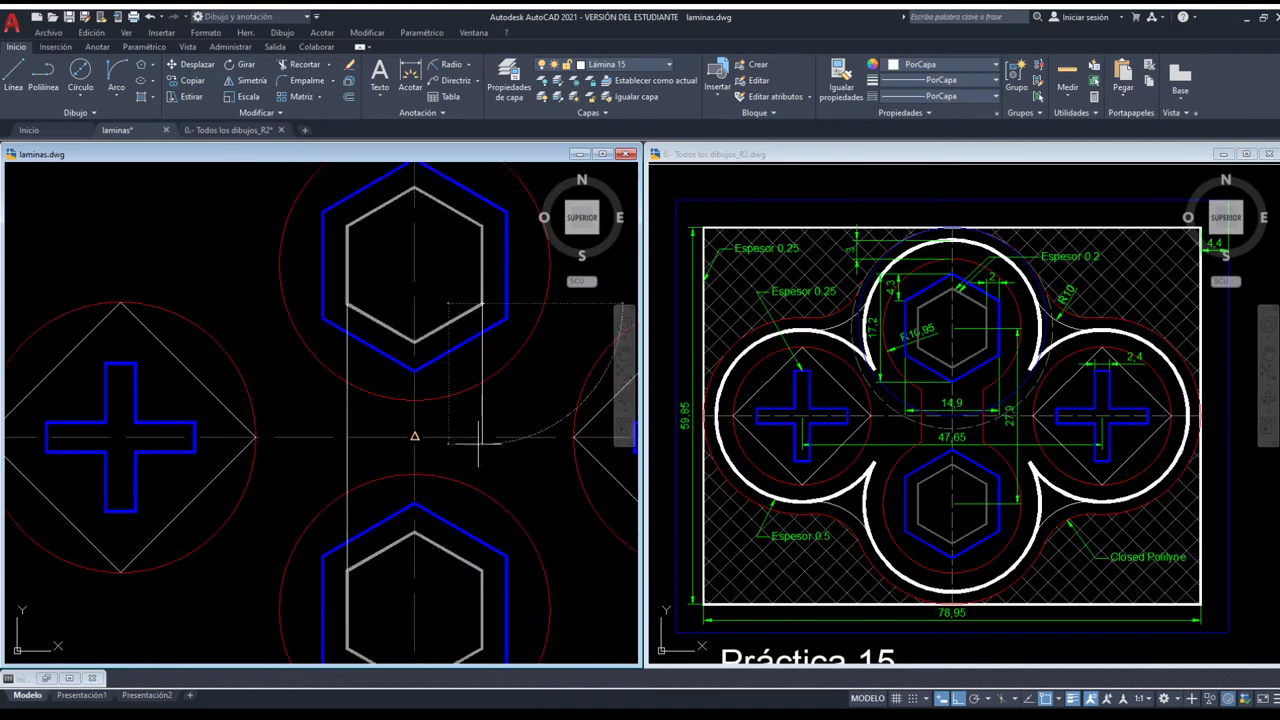
{"action": "left_click", "coordinate": [481, 571]}
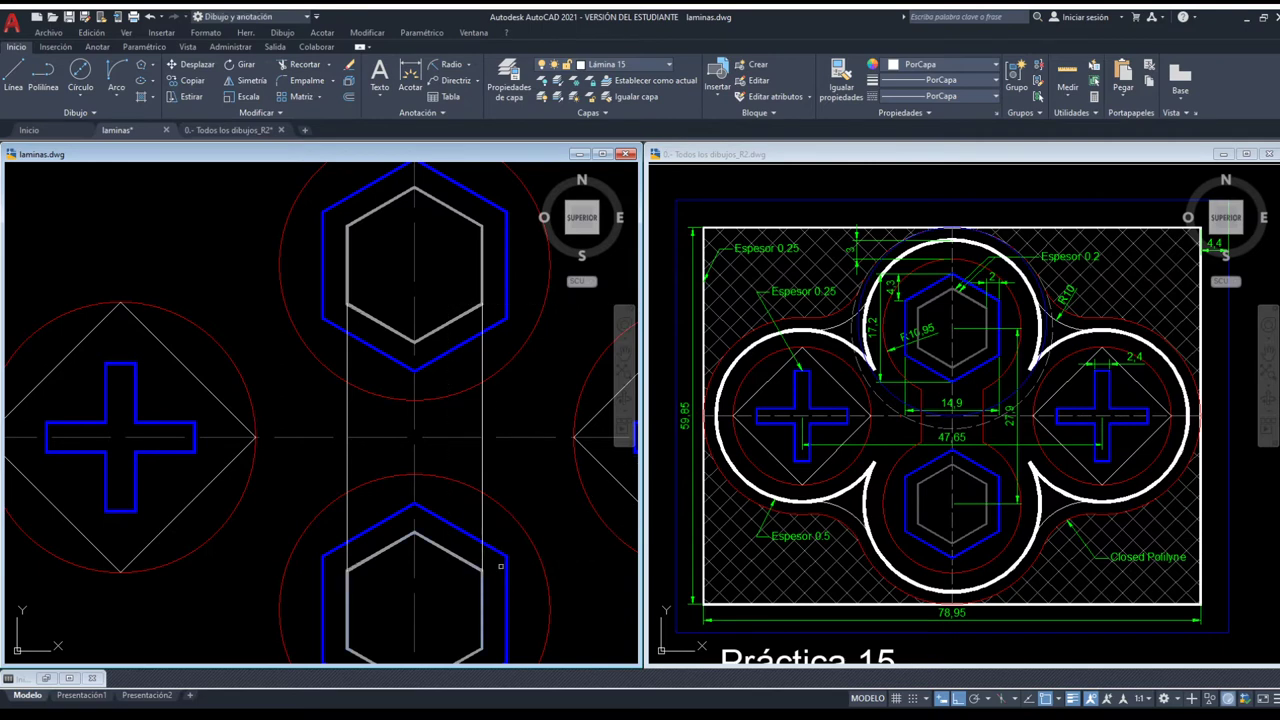
Trim the connecting lines back to the circles above and below.
{"action": "left_click", "coordinate": [517, 492]}
{"action": "left_click", "coordinate": [337, 371]}
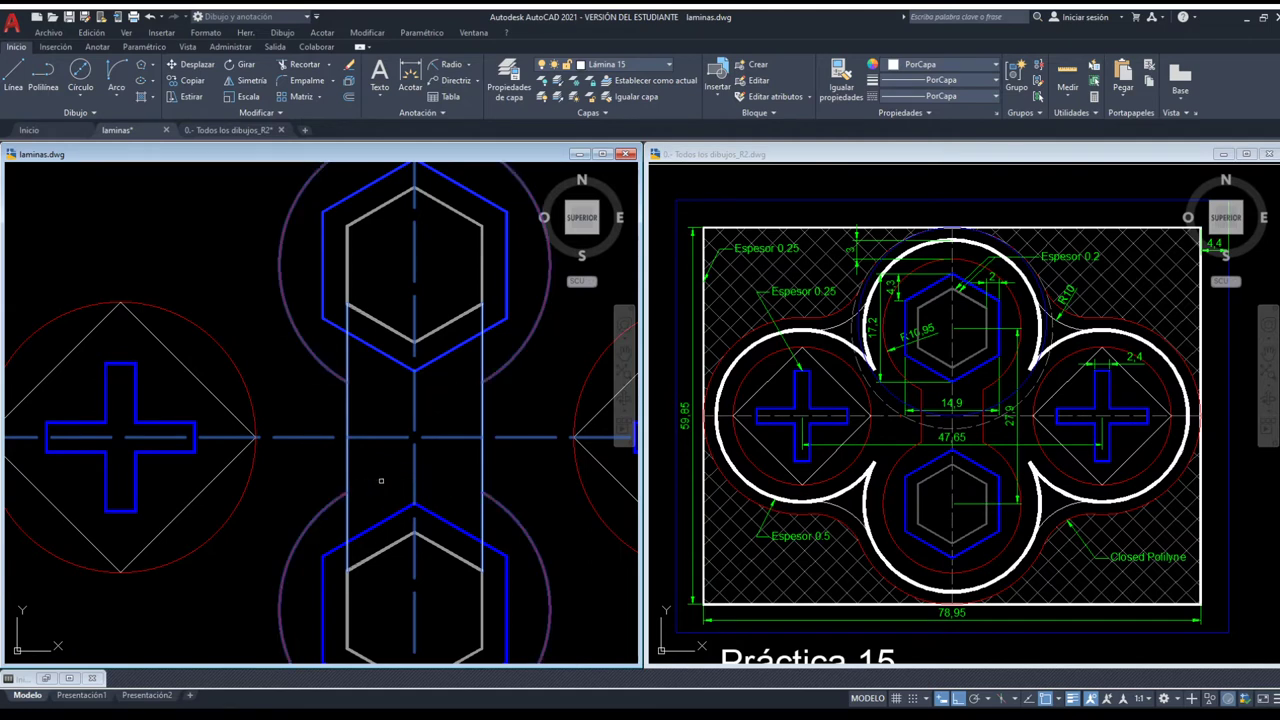
{"action": "left_click", "coordinate": [348, 516]}
{"action": "left_click", "coordinate": [482, 354]}
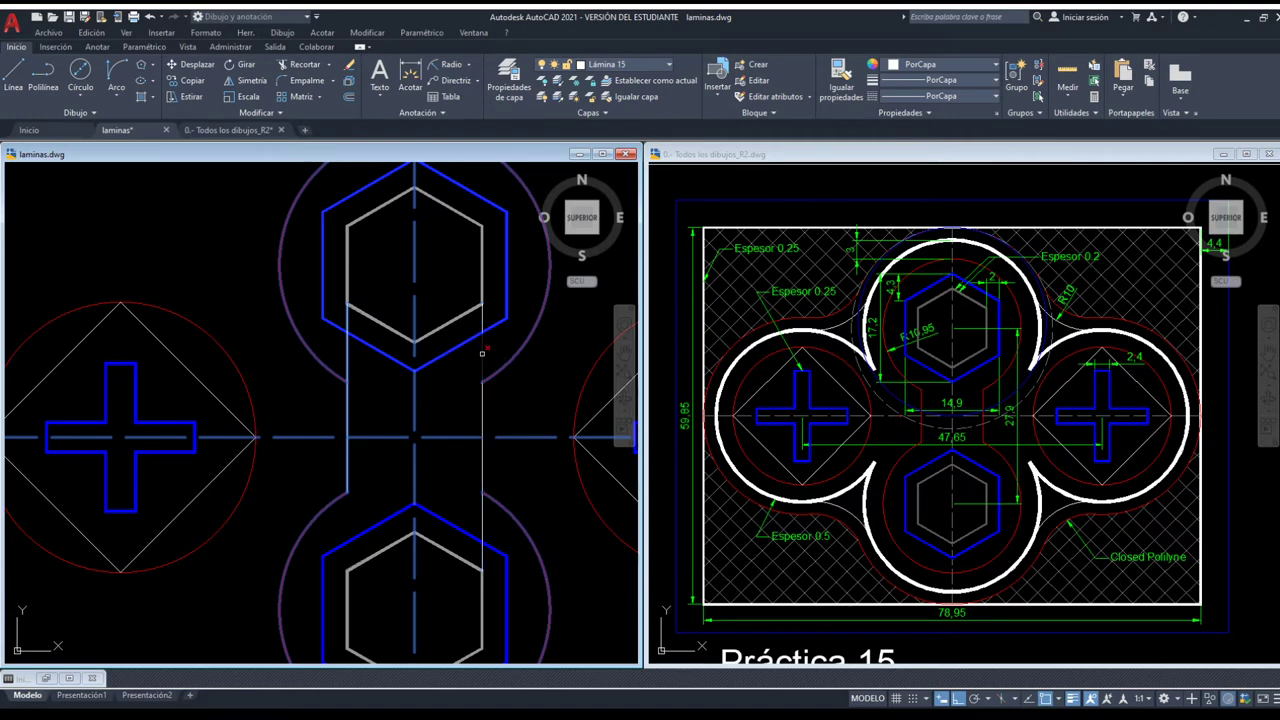
{"action": "left_click", "coordinate": [347, 328]}
{"action": "key", "text": "Escape"}
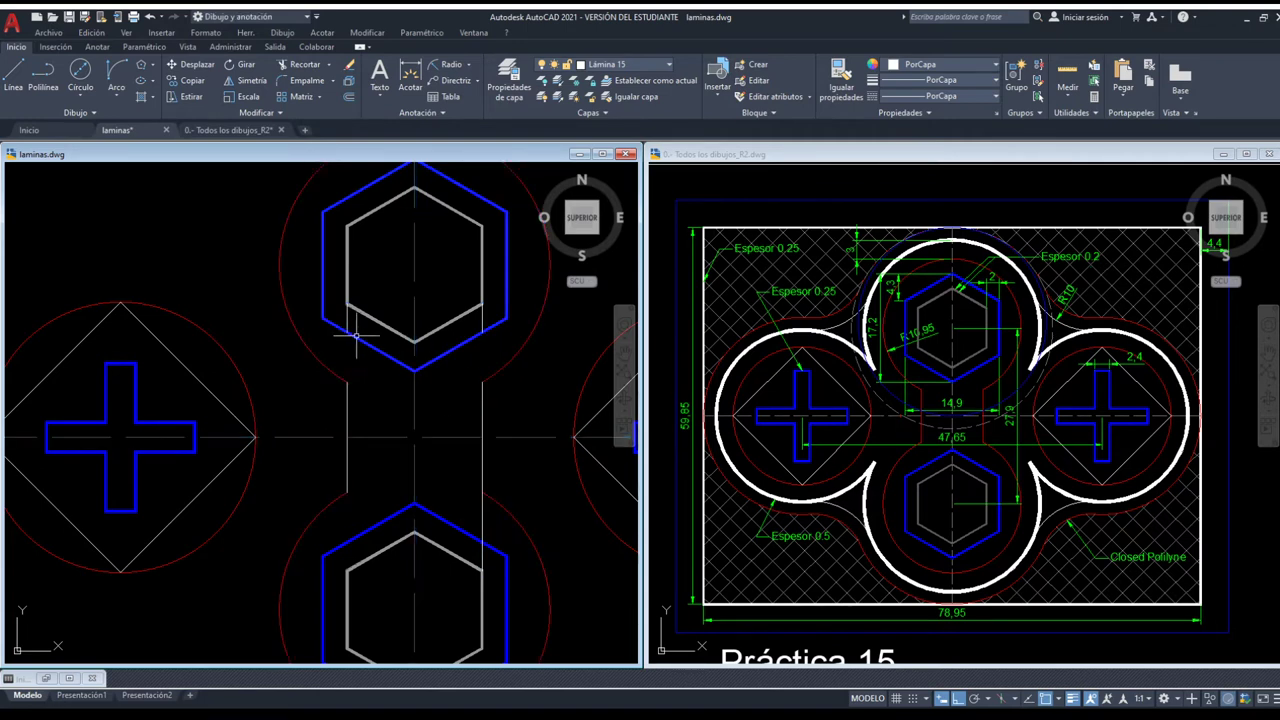
Delete the two leftover line stubs.
{"action": "left_click", "coordinate": [347, 318]}
{"action": "left_click", "coordinate": [482, 318]}
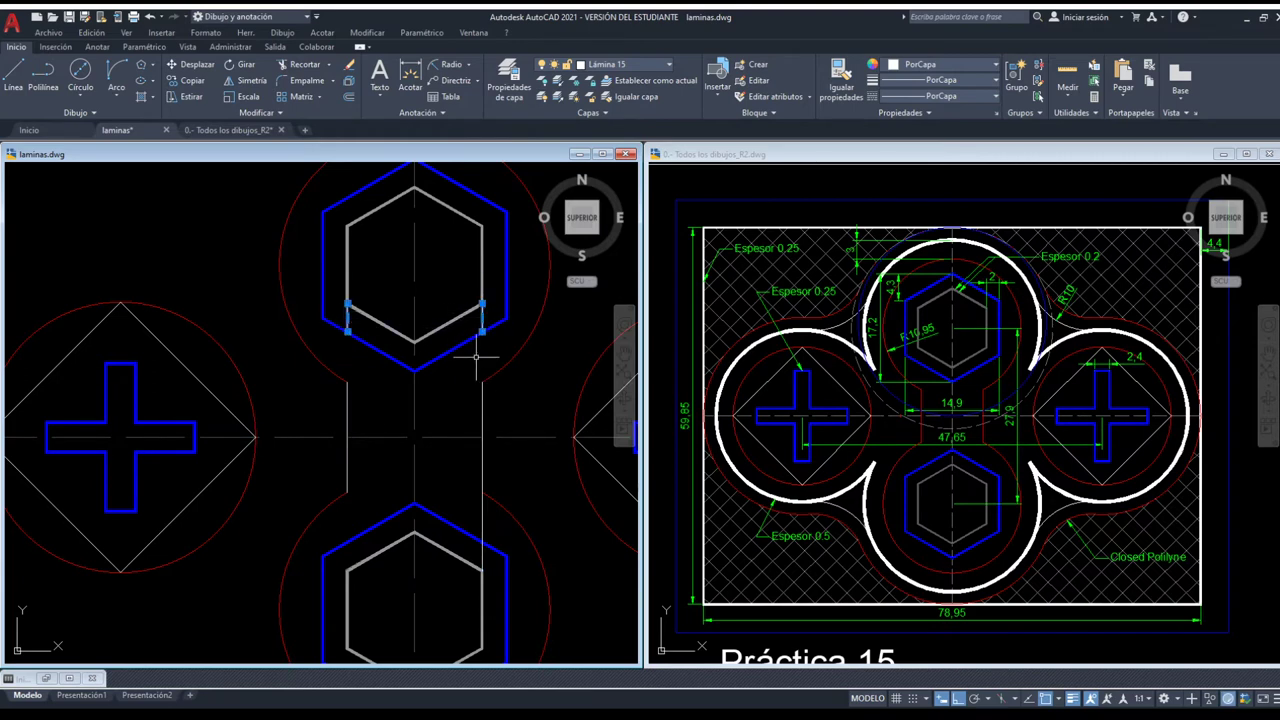
{"action": "key", "text": "Delete"}
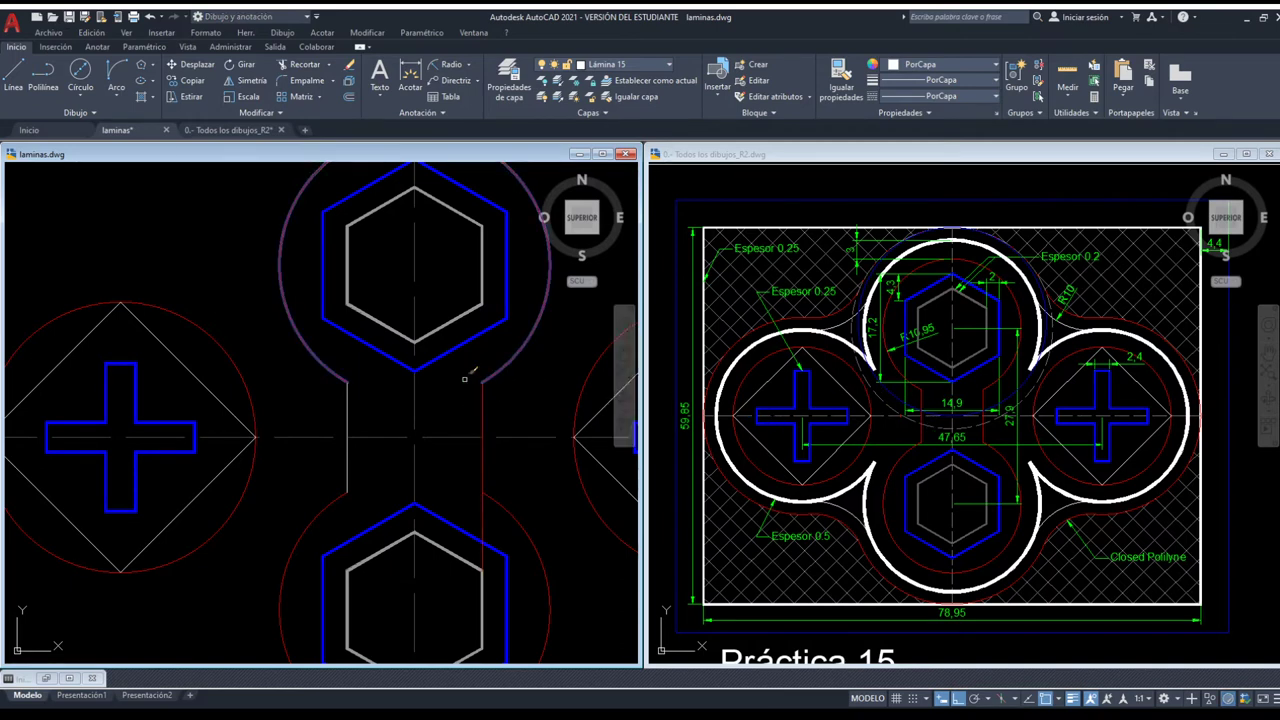
Select the lower arc and vertical line between the connecting lines.
{"action": "left_click", "coordinate": [378, 413]}
{"action": "left_click", "coordinate": [340, 388]}
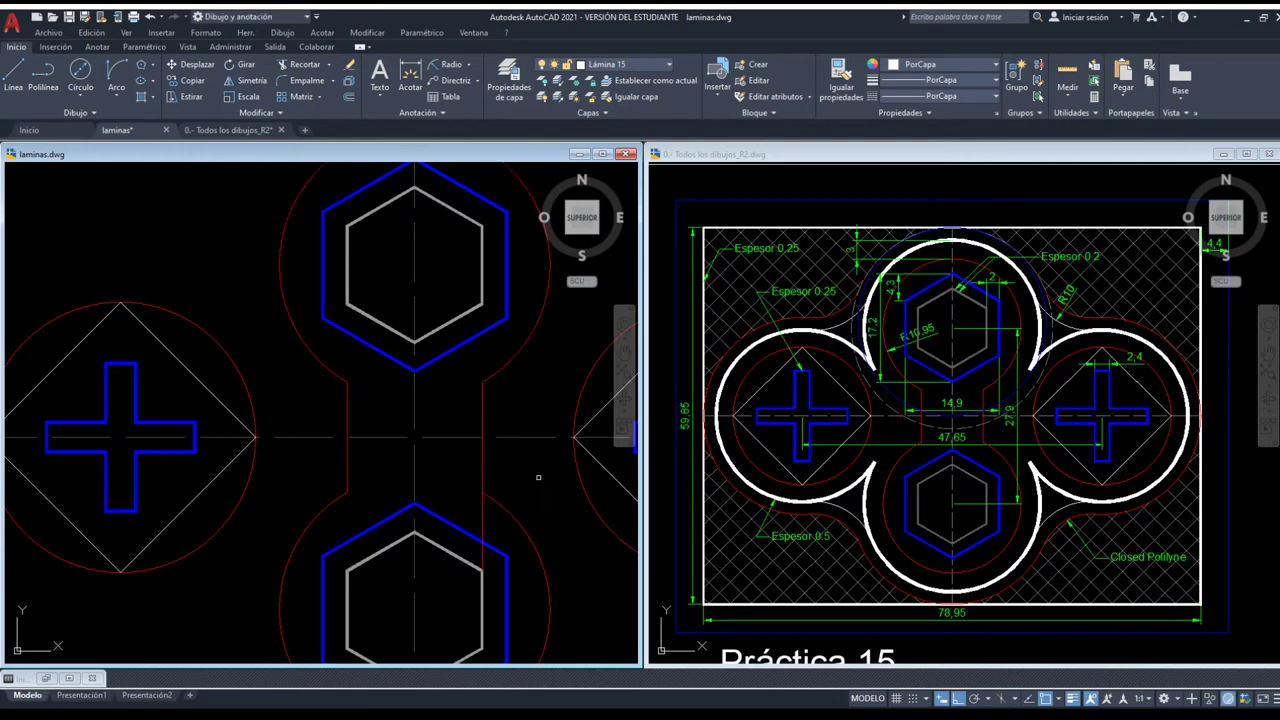
{"action": "left_click", "coordinate": [531, 508]}
{"action": "left_click", "coordinate": [471, 481]}
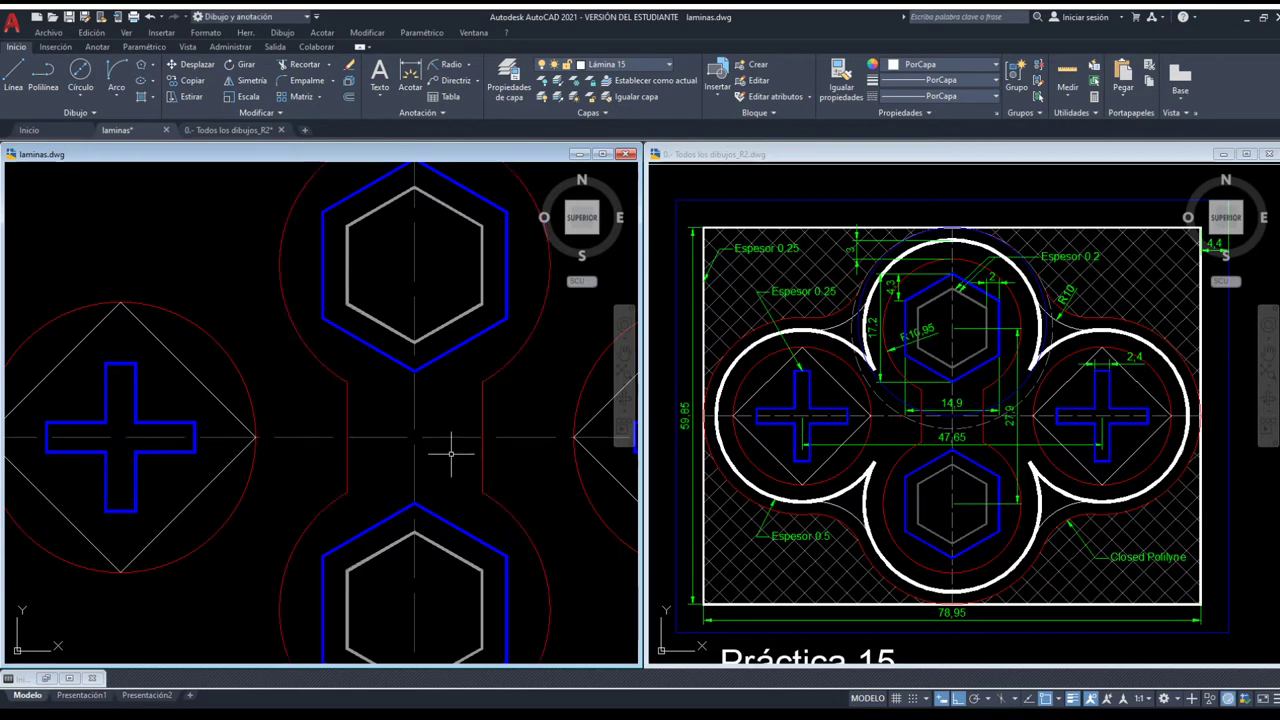
{"action": "scroll", "coordinate": [457, 449], "scroll_direction": "down", "scroll_amount": 2}
{"action": "scroll", "coordinate": [457, 449], "scroll_direction": "down", "scroll_amount": 3}
{"action": "middle_click_drag", "start_coordinate": [457, 449], "coordinate": [471, 506]}
{"action": "scroll", "coordinate": [471, 506], "scroll_direction": "down", "scroll_amount": 3}
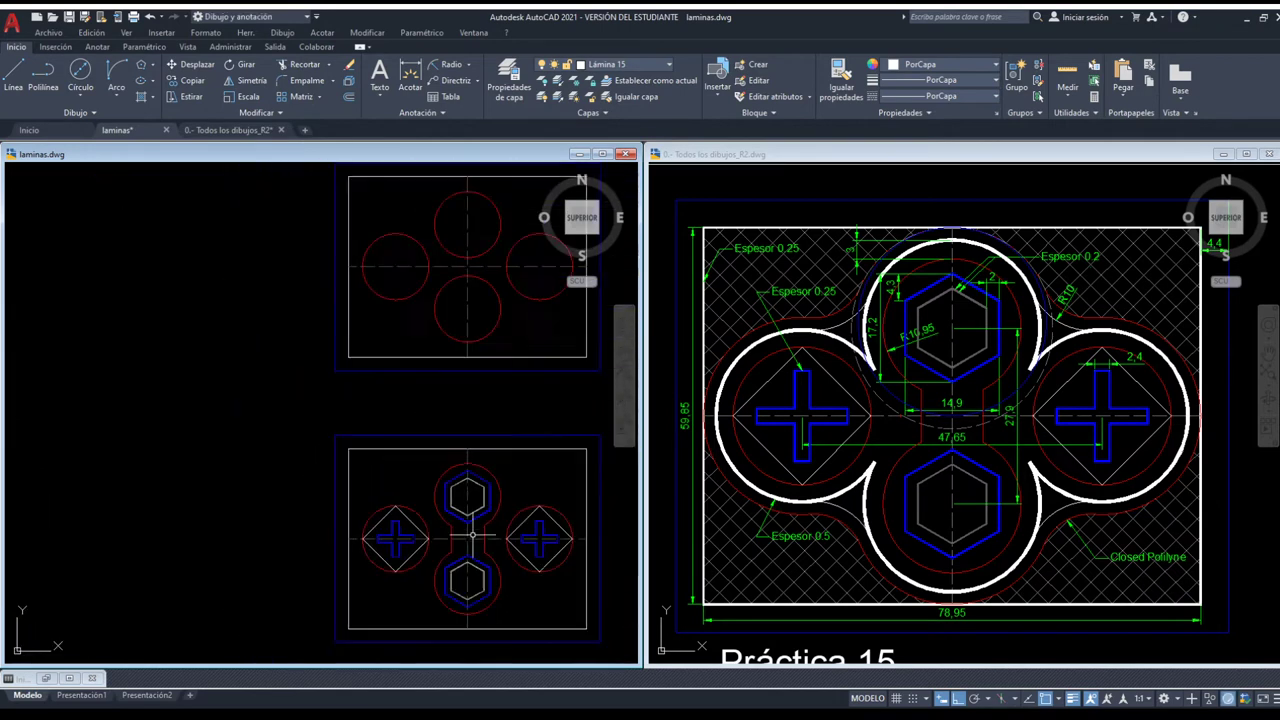
{"action": "scroll", "coordinate": [460, 440], "scroll_direction": "down", "scroll_amount": 2}
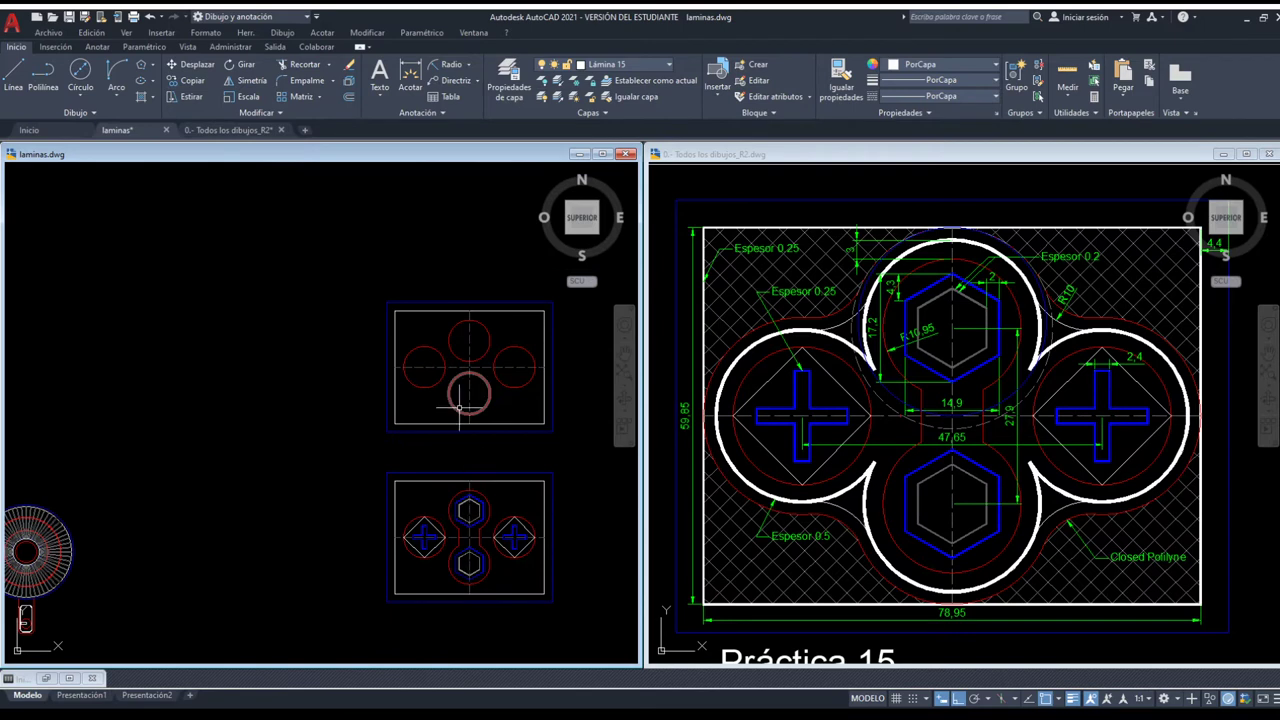
{"action": "left_click", "coordinate": [895, 300]}
{"action": "scroll", "coordinate": [890, 310], "scroll_direction": "up", "scroll_amount": 2}
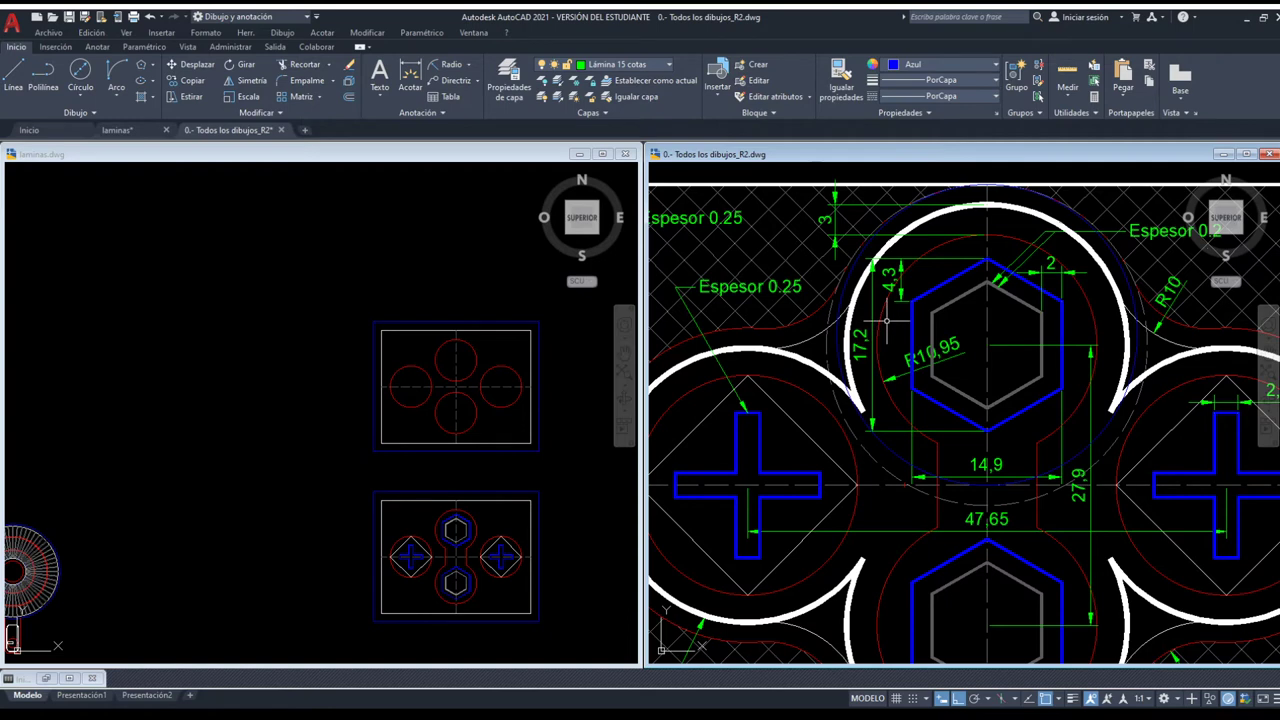
{"action": "scroll", "coordinate": [947, 247], "scroll_direction": "down", "scroll_amount": 2}
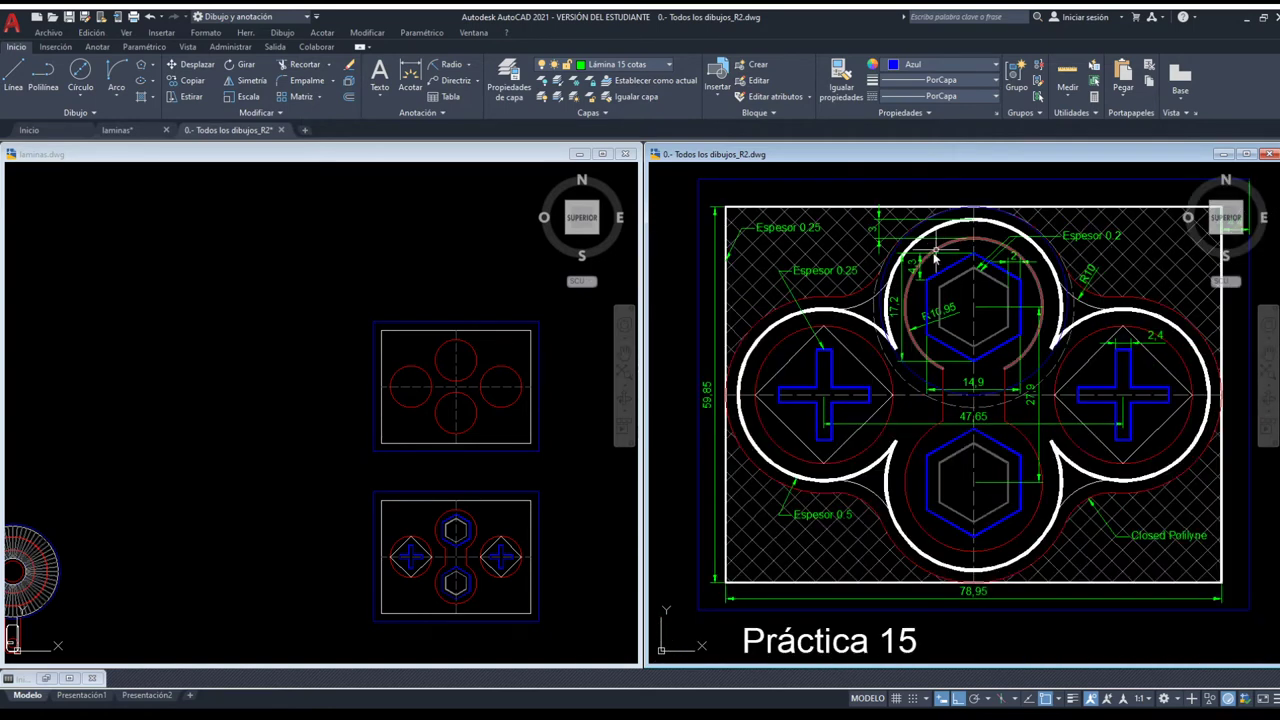
{"action": "left_click", "coordinate": [540, 240]}
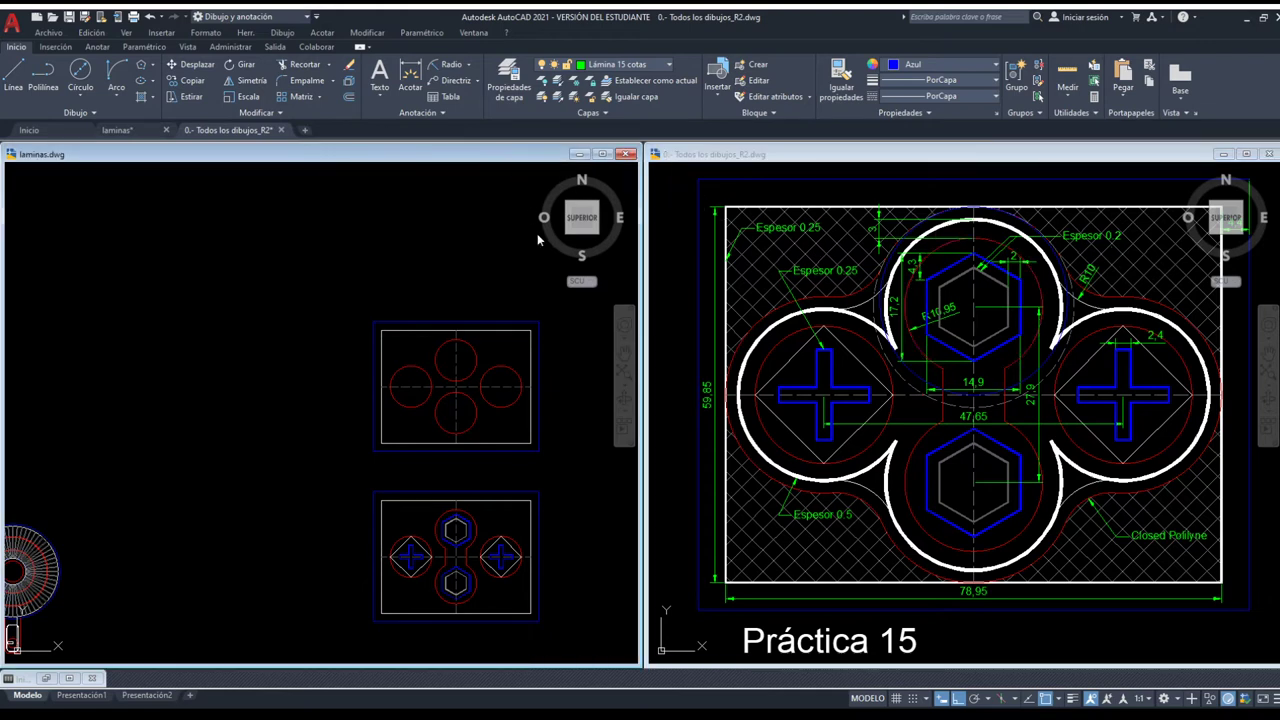
{"action": "scroll", "coordinate": [455, 387], "scroll_direction": "up", "scroll_amount": 3}
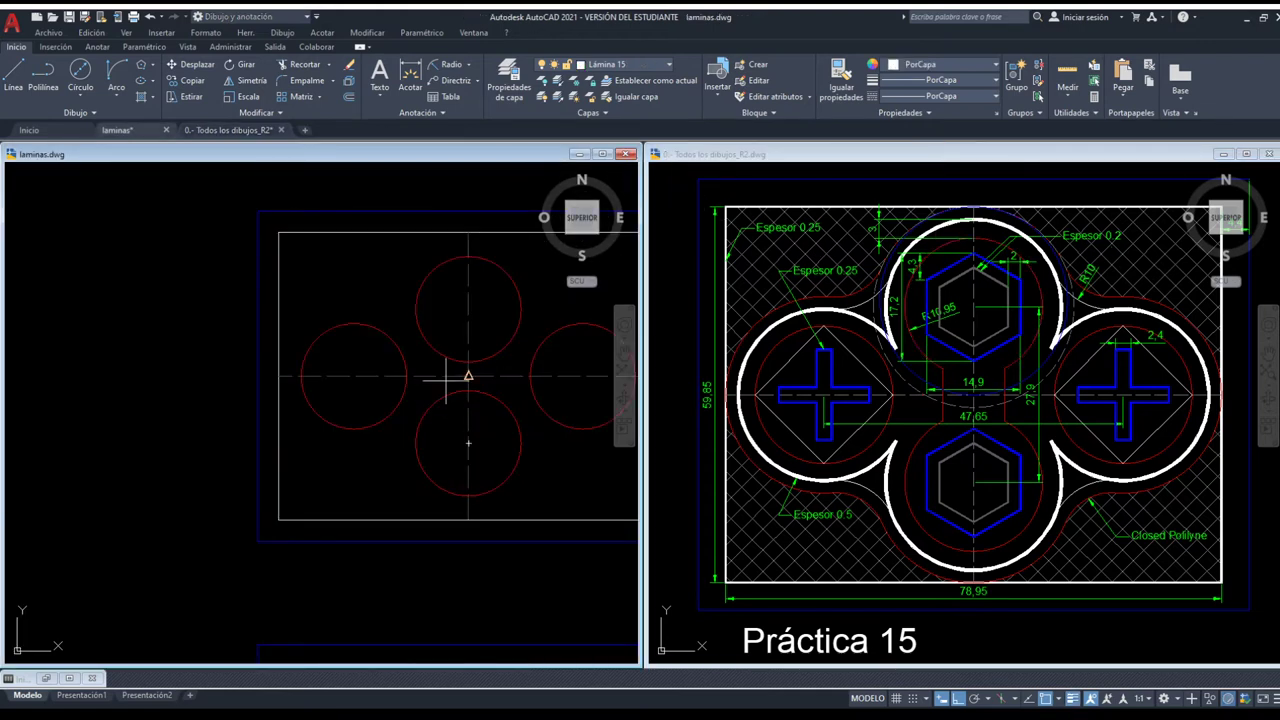
Offset the top, left, bottom and right red circles outward into larger concentric circles.
{"action": "middle_click_drag", "start_coordinate": [451, 371], "coordinate": [396, 423]}
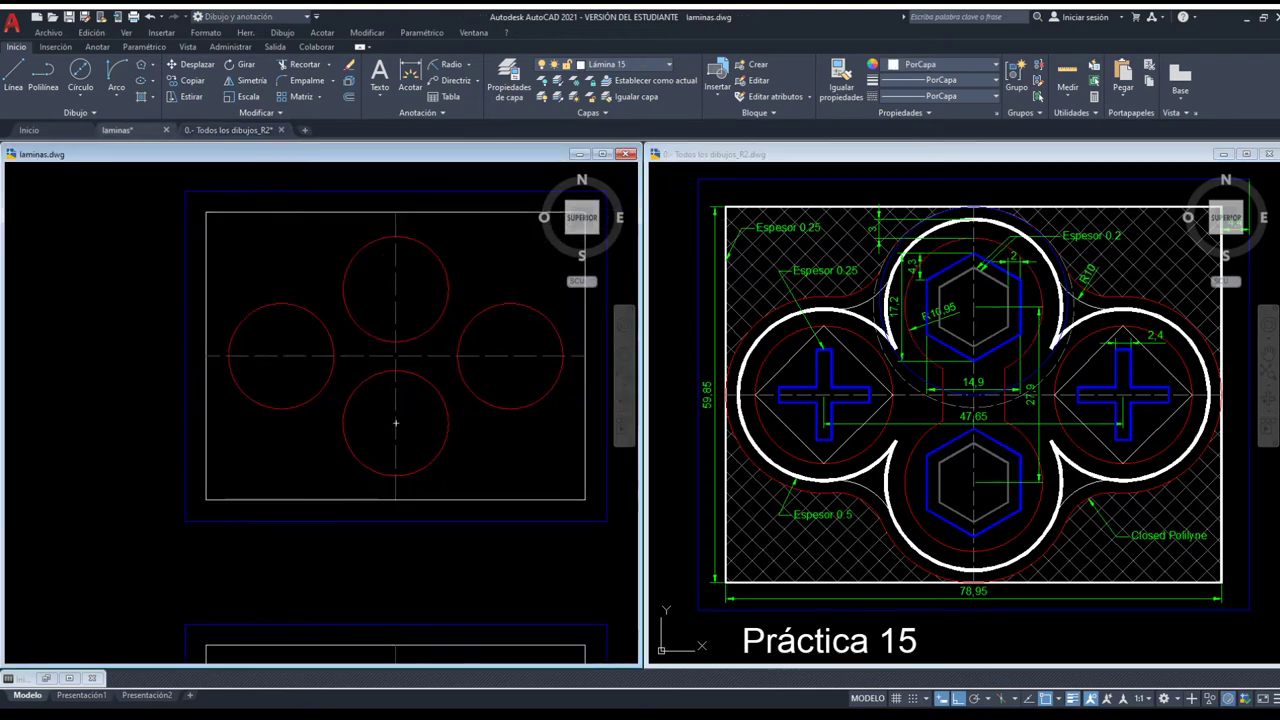
{"action": "left_click", "coordinate": [350, 253]}
{"action": "left_click", "coordinate": [305, 277]}
{"action": "left_click", "coordinate": [292, 301]}
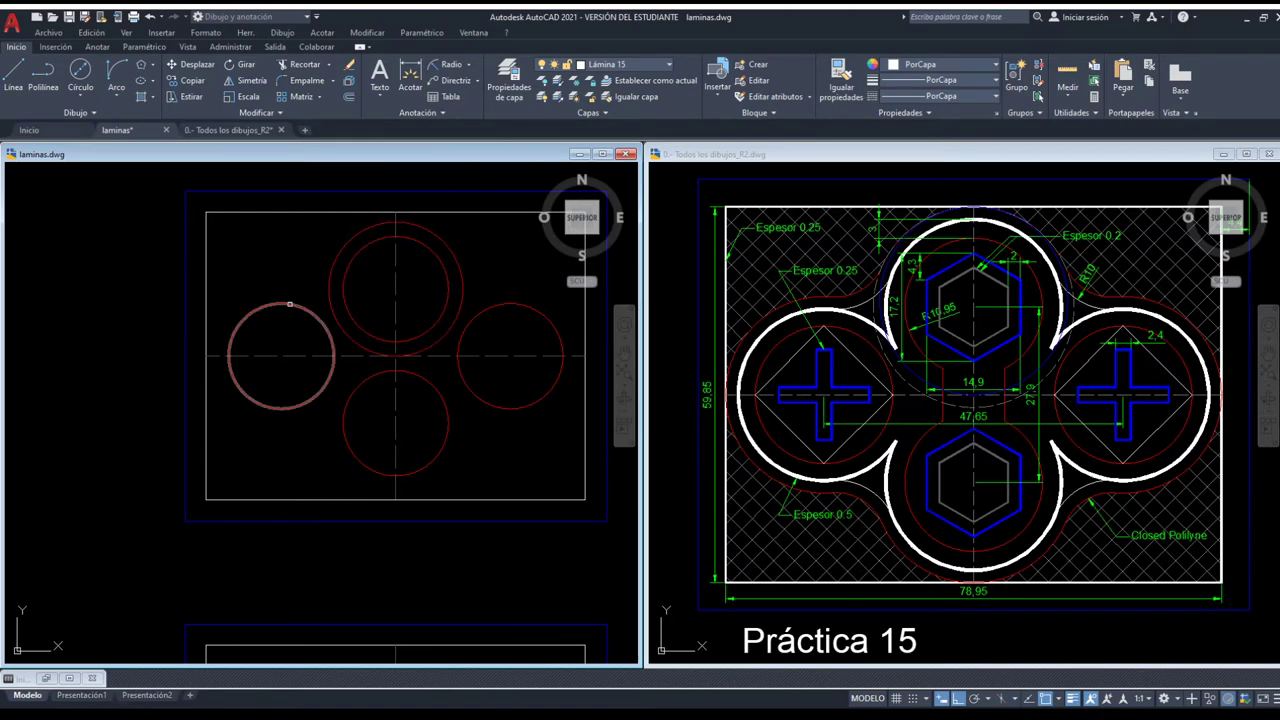
{"action": "left_click", "coordinate": [283, 276]}
{"action": "left_click", "coordinate": [339, 432]}
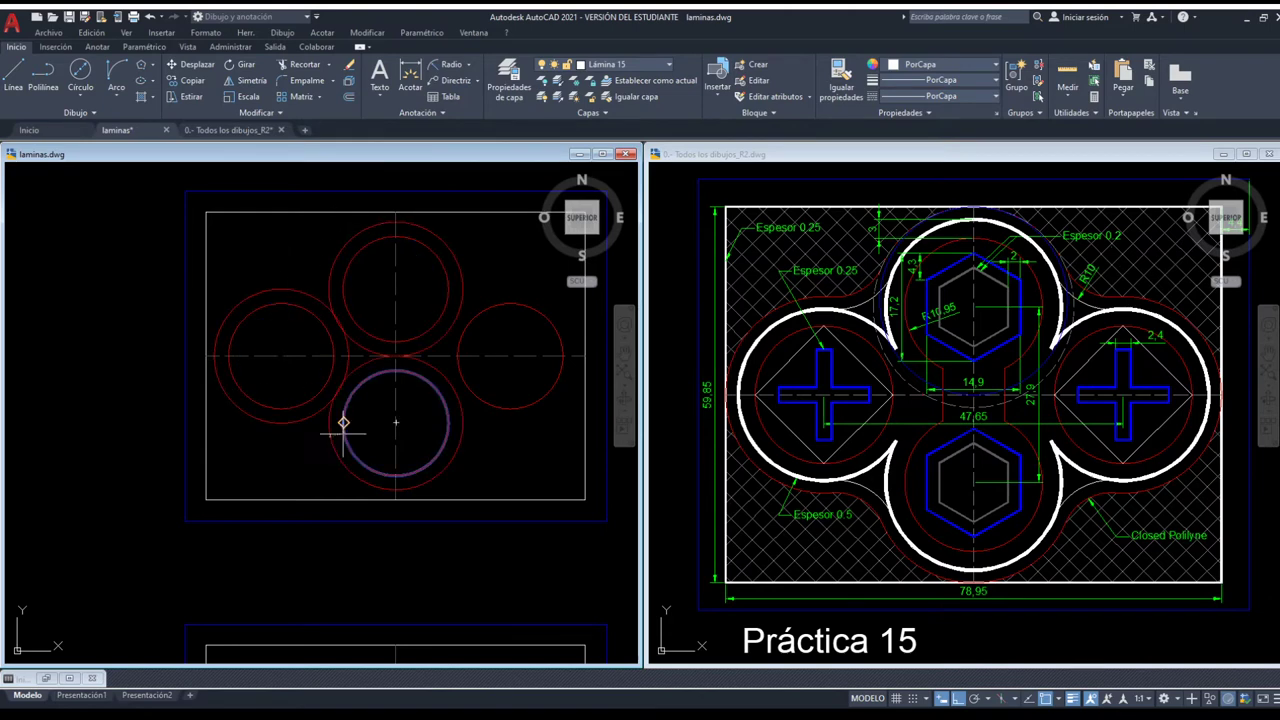
{"action": "left_click", "coordinate": [340, 428]}
{"action": "left_click", "coordinate": [501, 403]}
{"action": "left_click", "coordinate": [500, 432]}
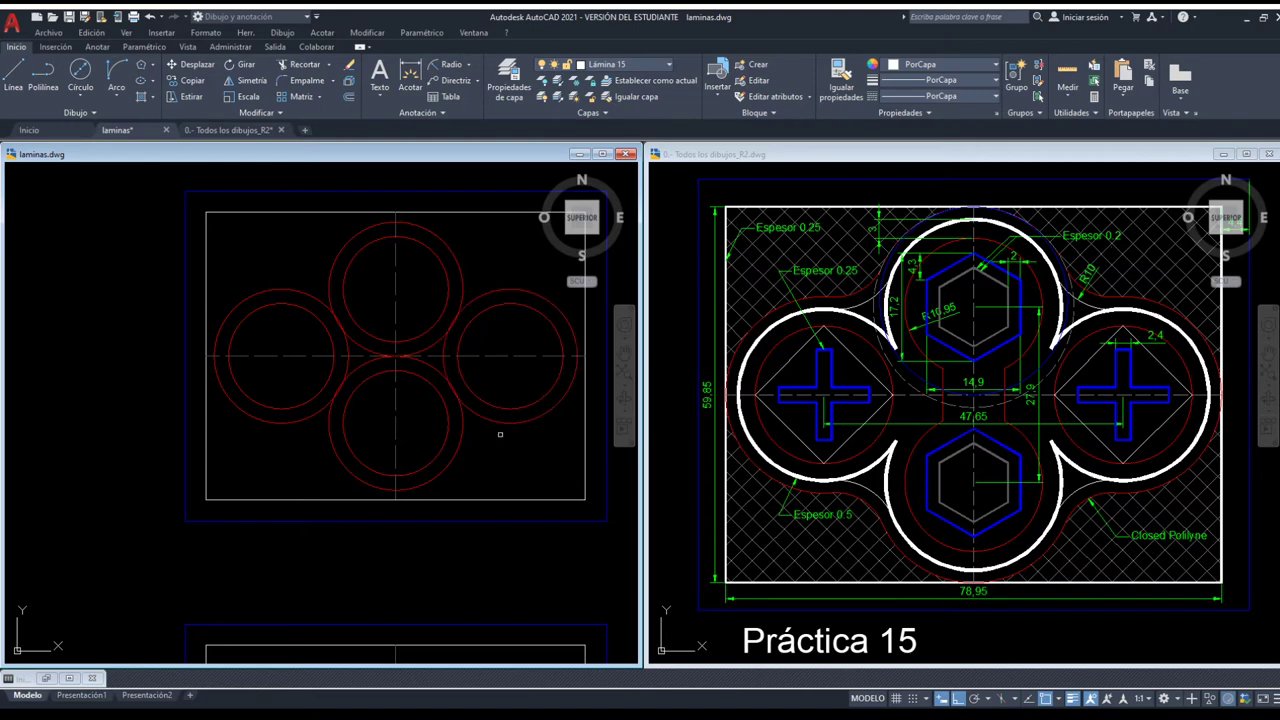
Select the four outer circles, then clear the selection.
{"action": "left_click", "coordinate": [485, 418]}
{"action": "left_click", "coordinate": [463, 428]}
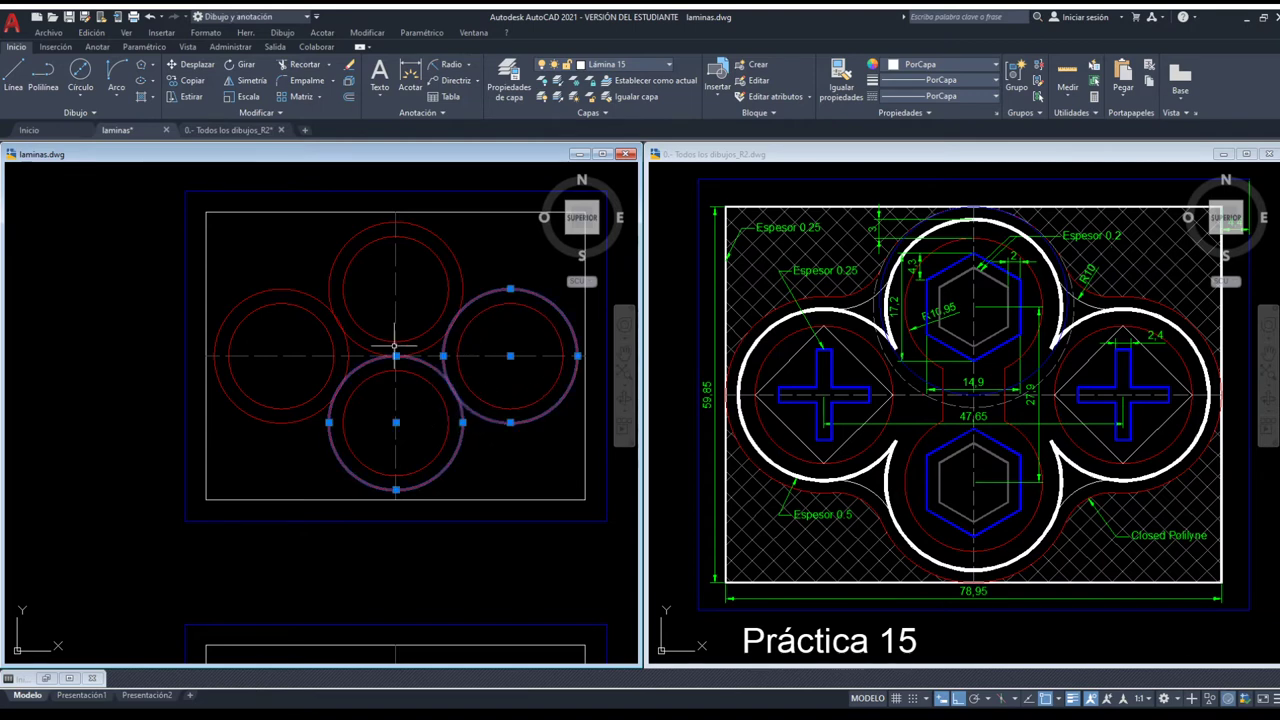
{"action": "left_click", "coordinate": [318, 285]}
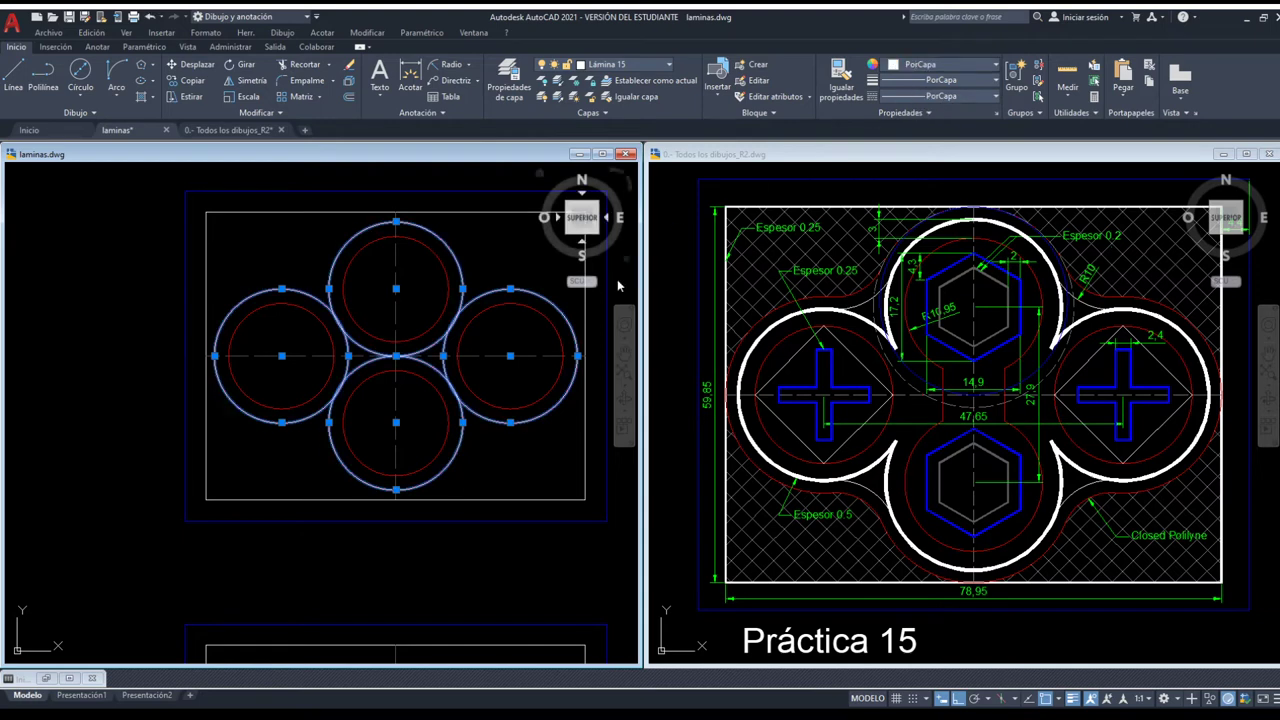
{"action": "key", "text": "Escape"}
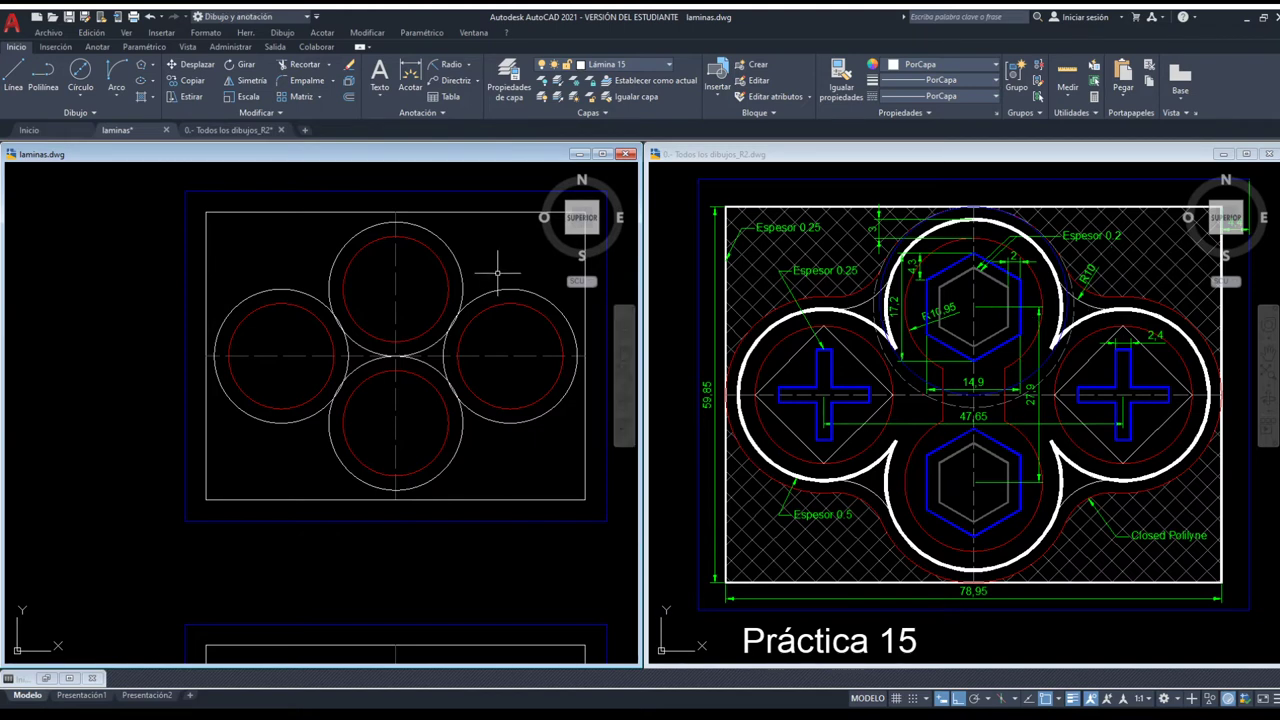
Crossing-select the four outer circles with their centrelines and copy them above the framed drawing.
{"action": "scroll", "coordinate": [435, 368], "scroll_direction": "up", "scroll_amount": 2}
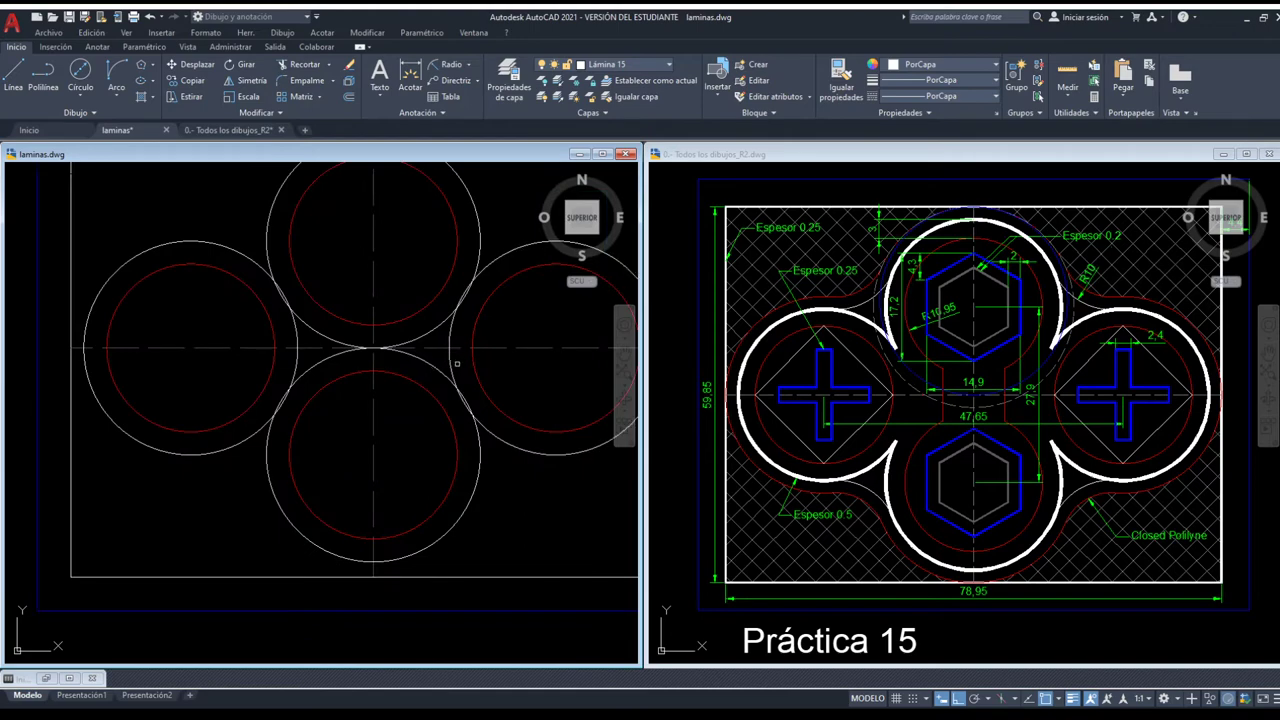
{"action": "left_click_drag", "start_coordinate": [457, 363], "coordinate": [341, 343]}
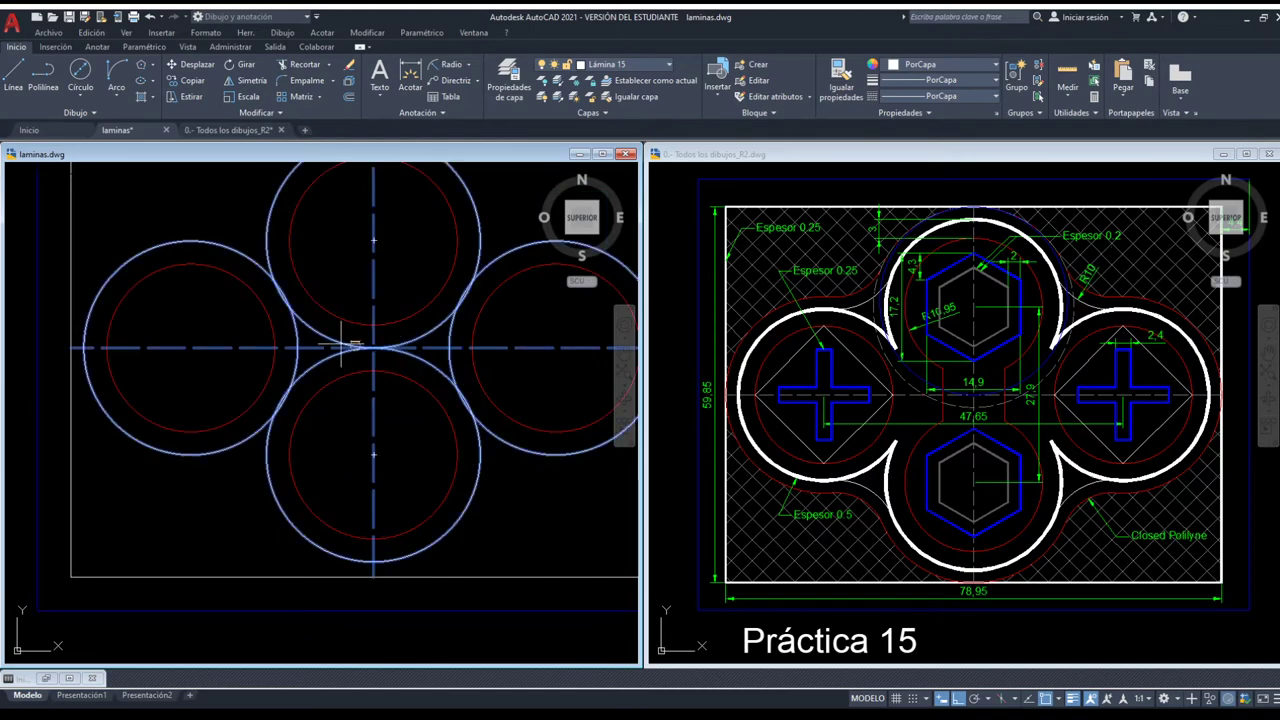
{"action": "scroll", "coordinate": [341, 343], "scroll_direction": "down", "scroll_amount": 3}
{"action": "scroll", "coordinate": [341, 343], "scroll_direction": "down", "scroll_amount": 2}
{"action": "scroll", "coordinate": [343, 290], "scroll_direction": "up", "scroll_amount": 4}
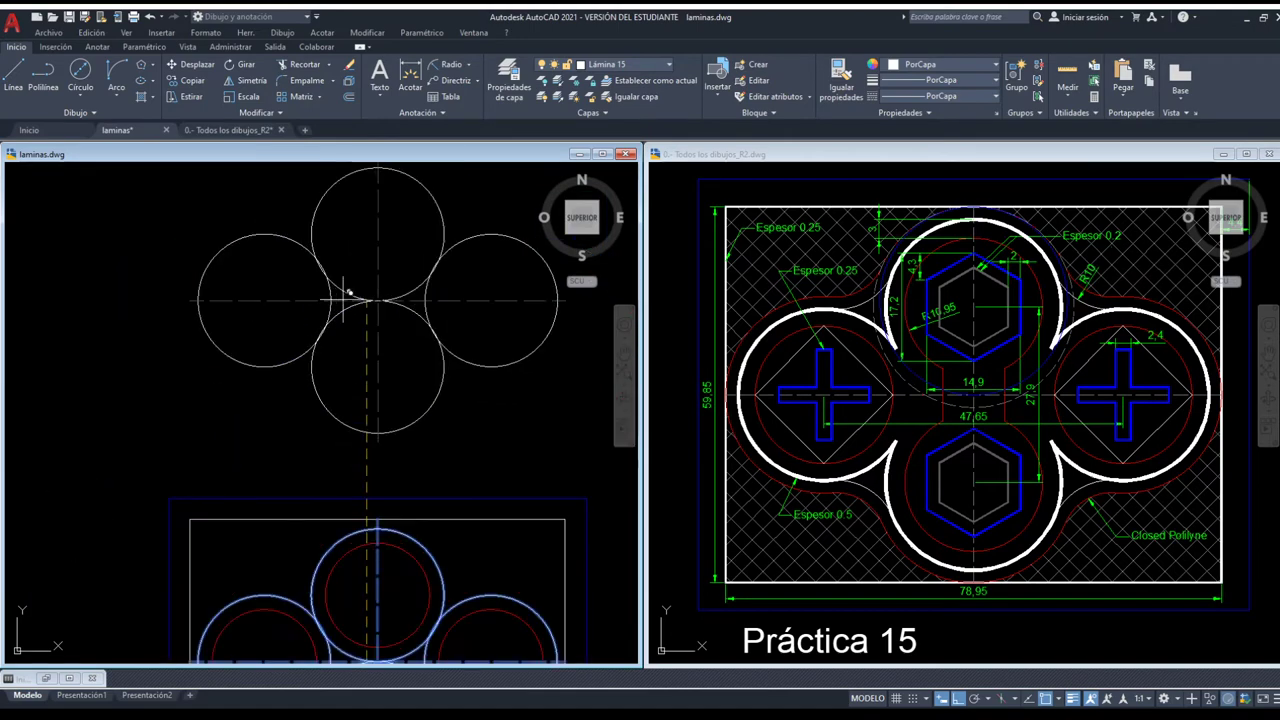
{"action": "key", "text": "Escape"}
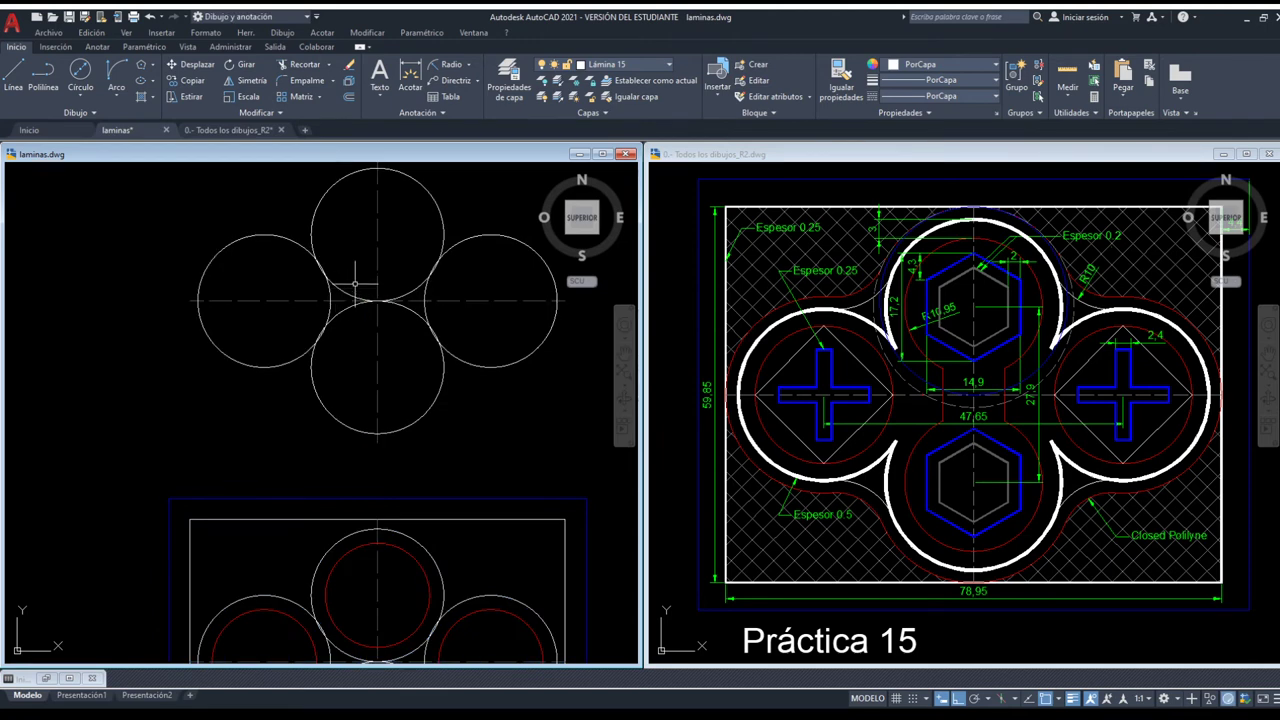
Join each adjacent pair of outer circles with a concave fillet arc at the four notches.
{"action": "left_click", "coordinate": [300, 86]}
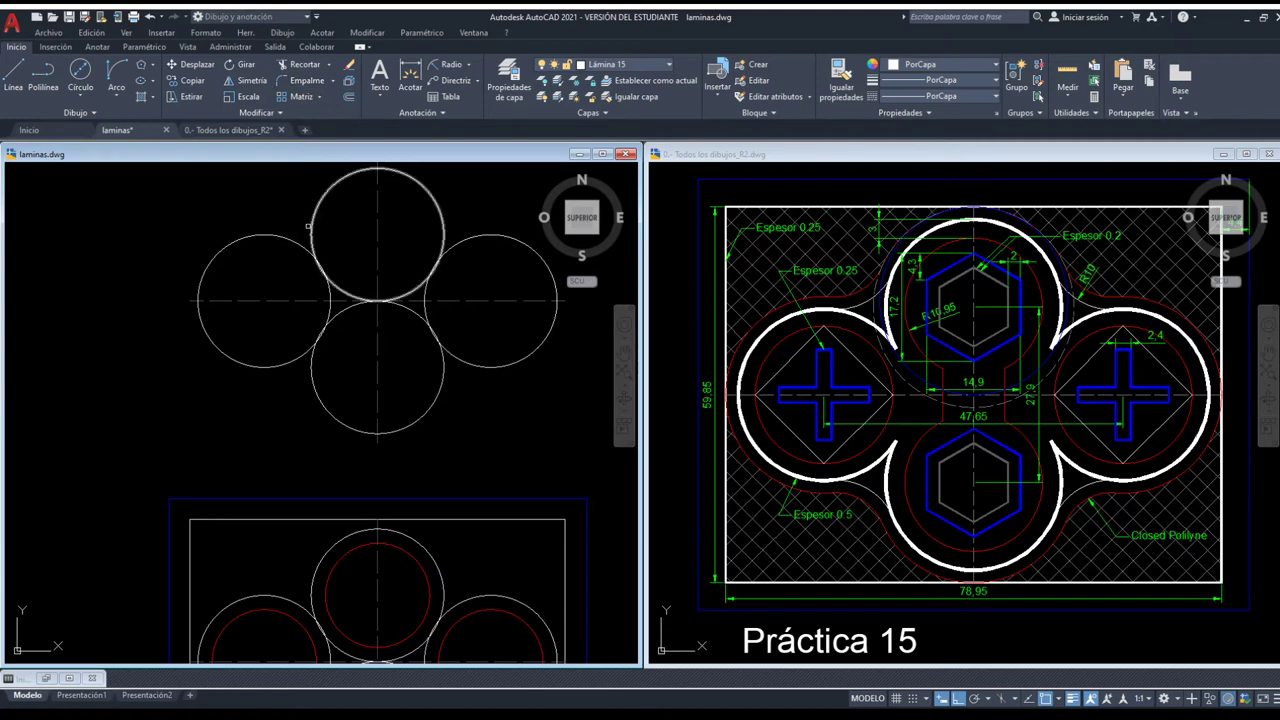
{"action": "left_click", "coordinate": [360, 170]}
{"action": "left_click", "coordinate": [291, 241]}
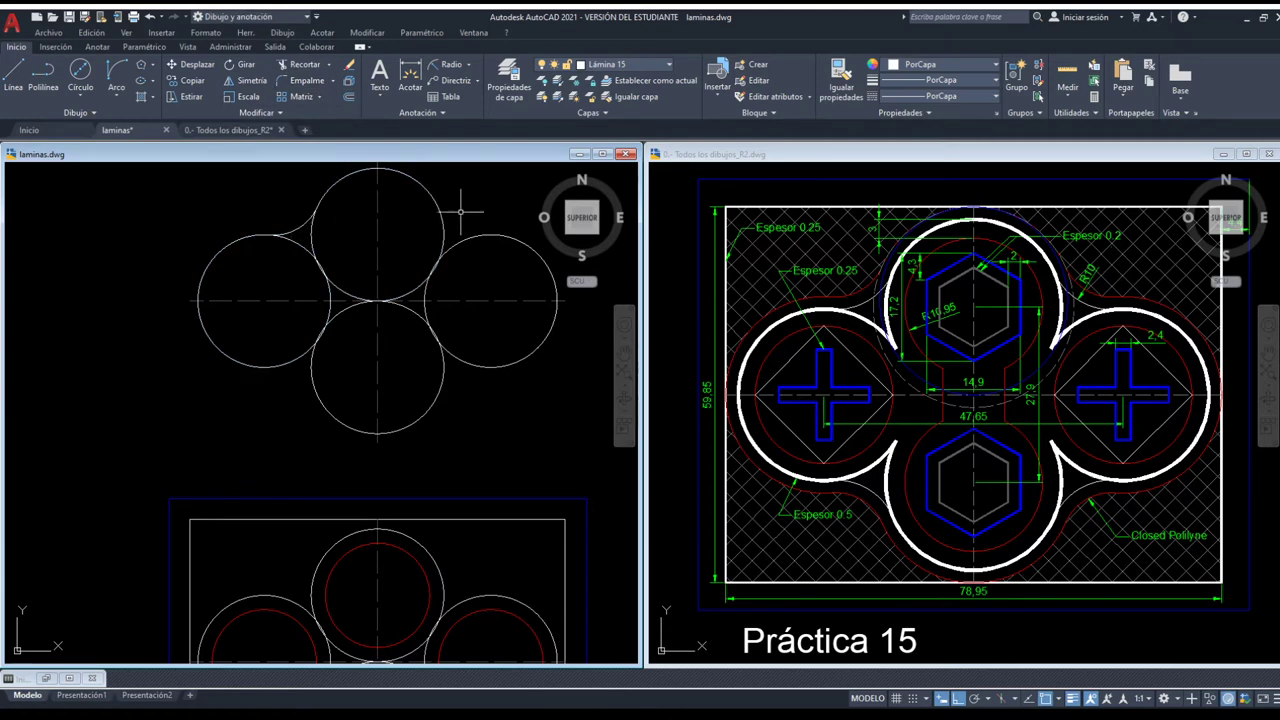
{"action": "key", "text": "Return"}
{"action": "left_click", "coordinate": [444, 214]}
{"action": "left_click", "coordinate": [473, 237]}
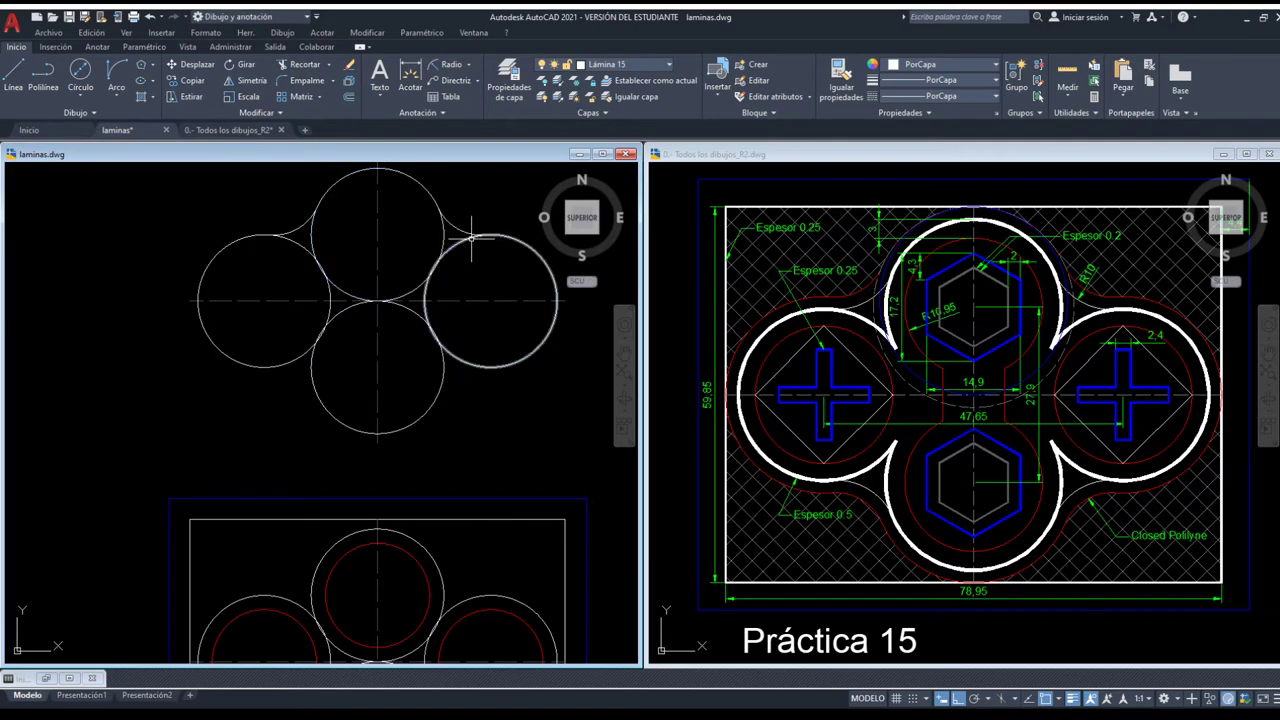
{"action": "left_click", "coordinate": [471, 366]}
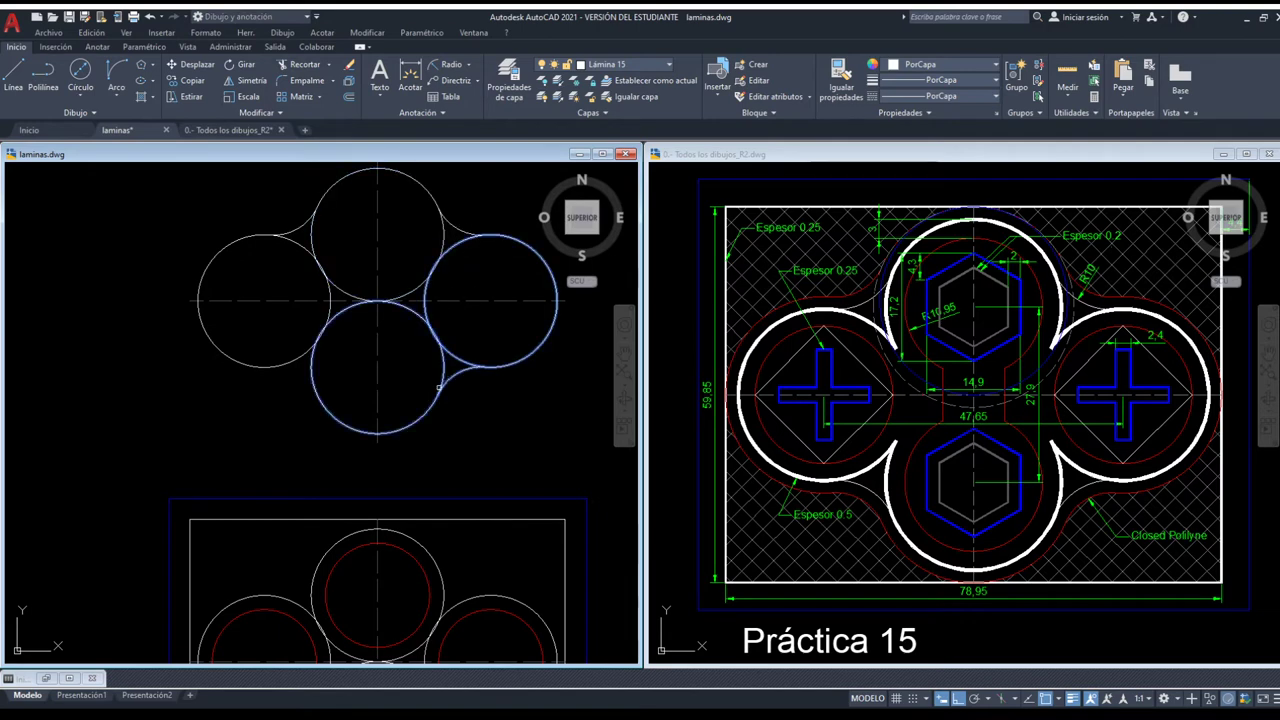
{"action": "left_click", "coordinate": [437, 393]}
{"action": "key", "text": "Return"}
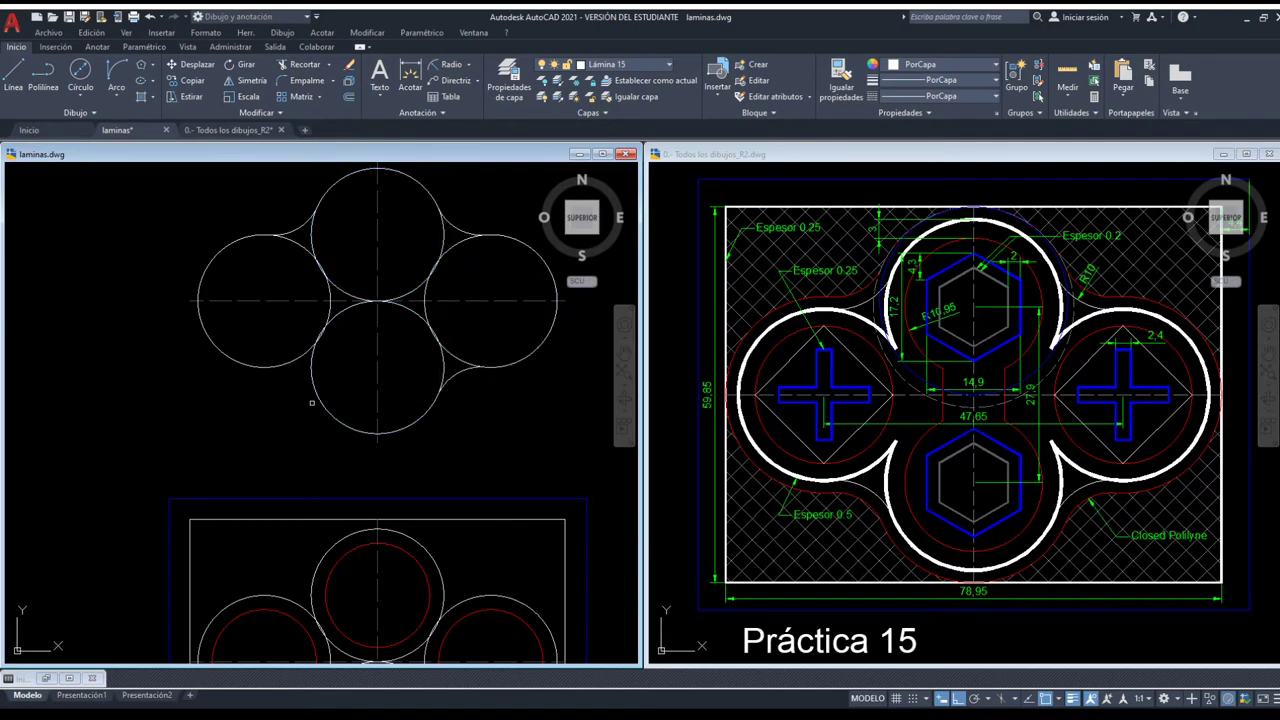
{"action": "left_click", "coordinate": [312, 401]}
{"action": "left_click", "coordinate": [285, 363]}
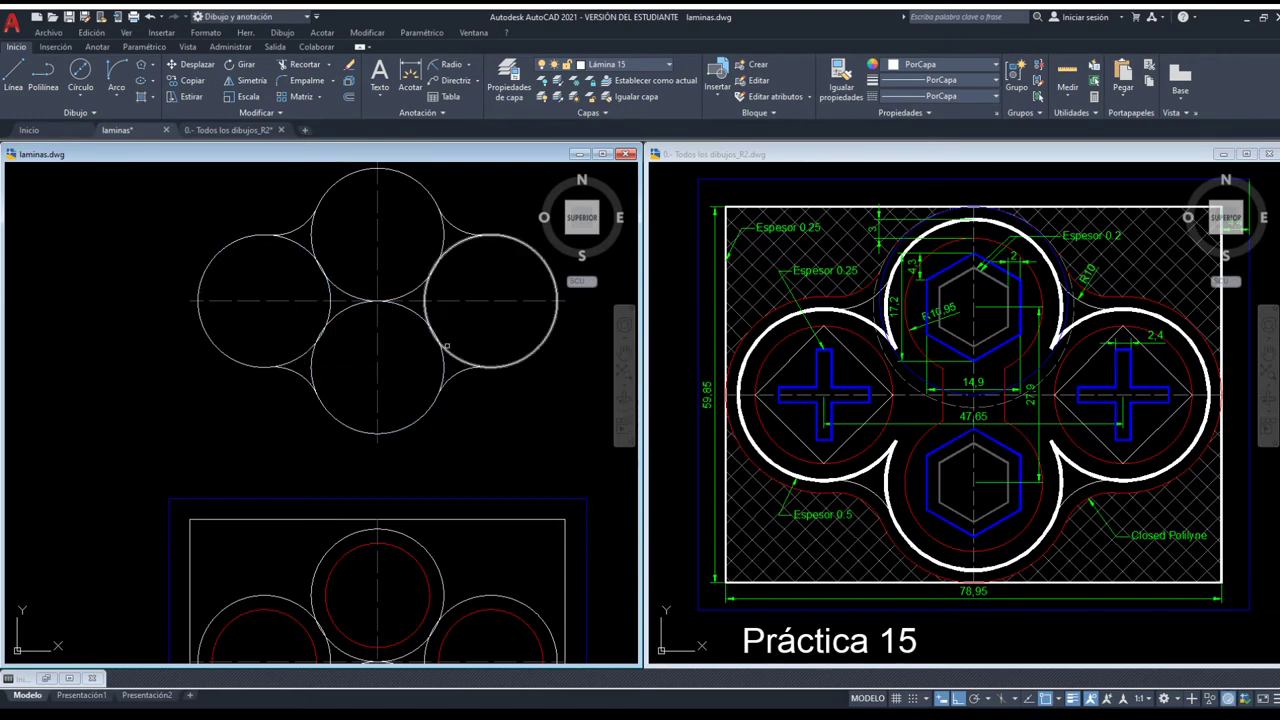
Trim away the inner arc segments of the four overlapping circles.
{"action": "left_click", "coordinate": [501, 395]}
{"action": "left_click", "coordinate": [257, 220]}
{"action": "scroll", "coordinate": [305, 262], "scroll_direction": "up", "scroll_amount": 2}
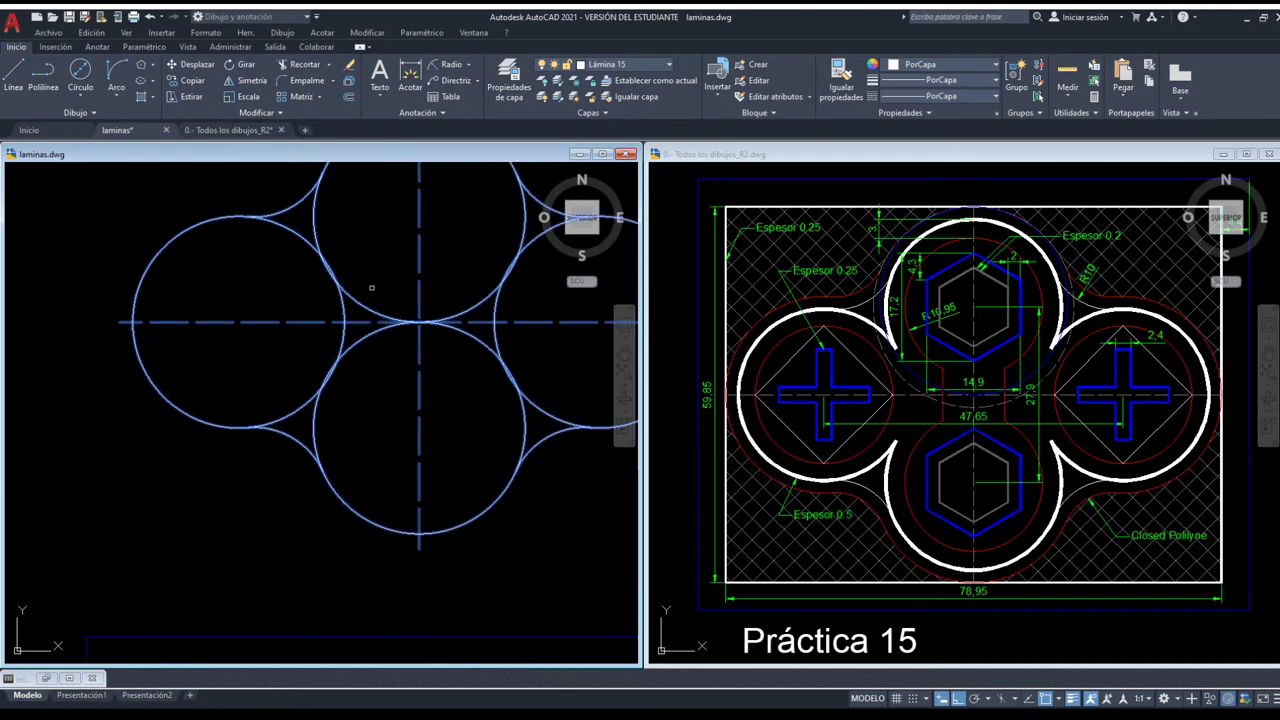
{"action": "key", "text": "Return"}
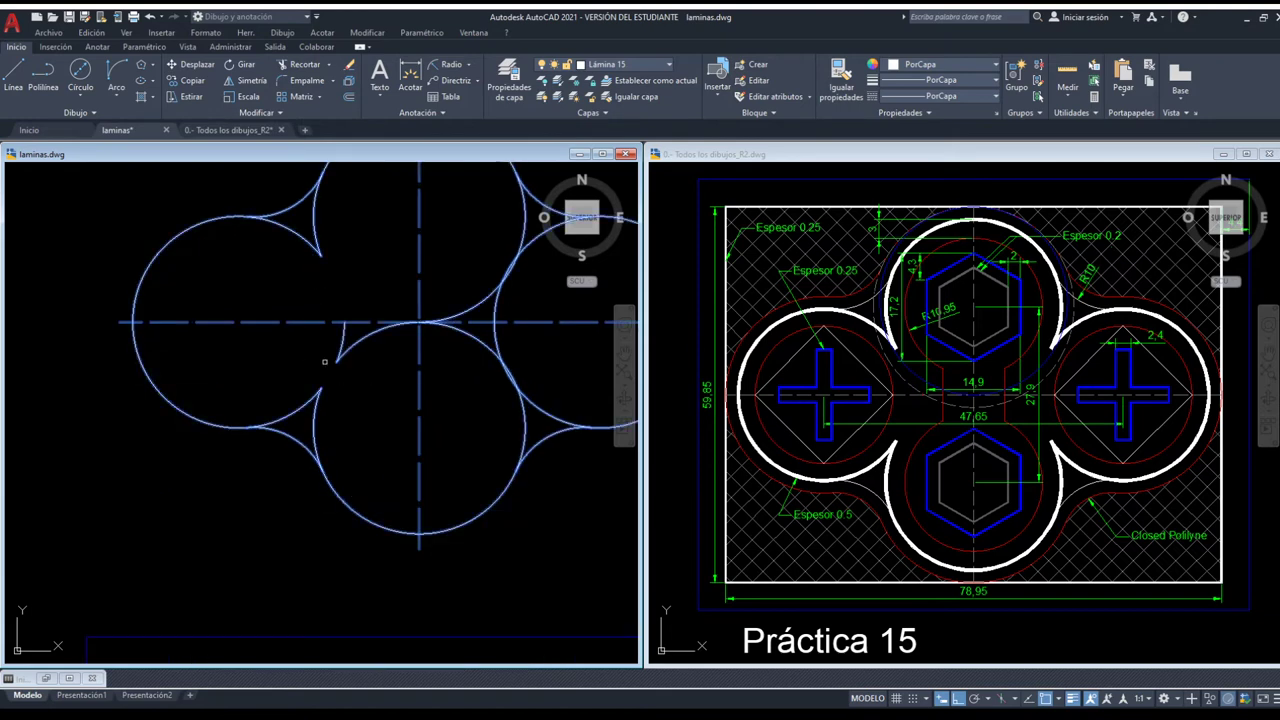
{"action": "left_click", "coordinate": [500, 271]}
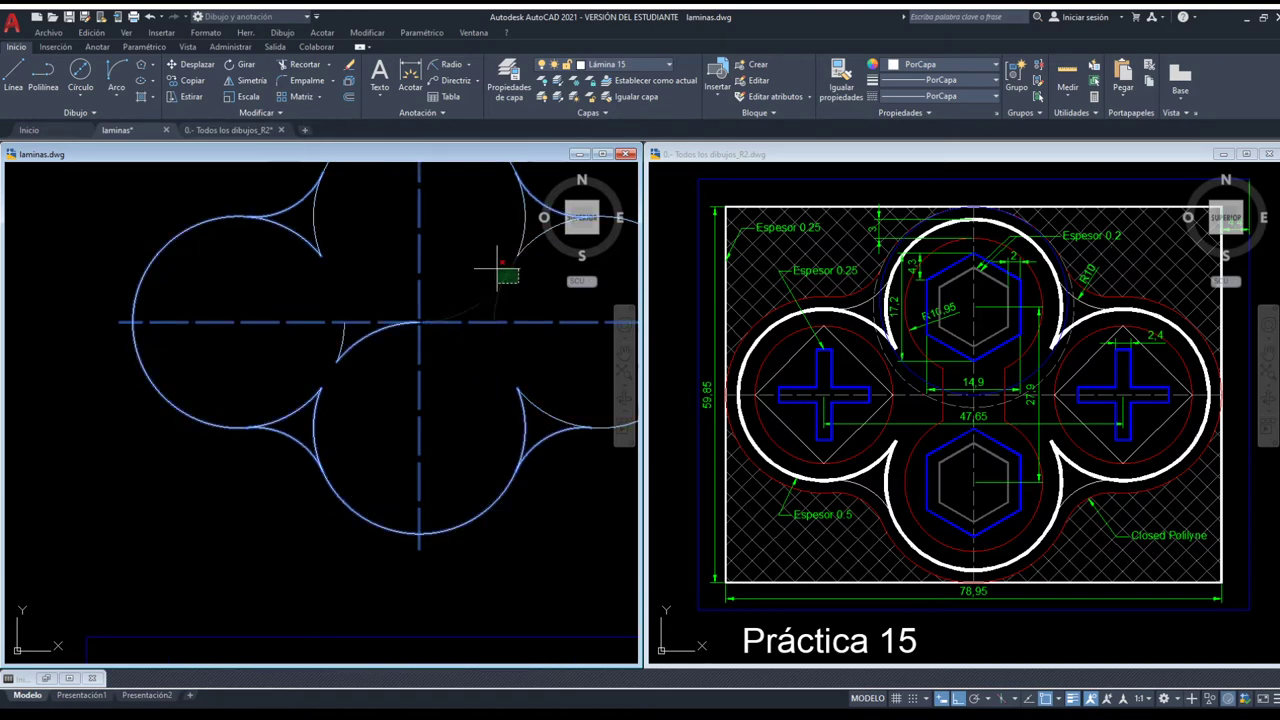
{"action": "left_click", "coordinate": [480, 292]}
{"action": "key", "text": "Return"}
Delete the leftover small arc near the centre.
{"action": "left_click", "coordinate": [338, 343]}
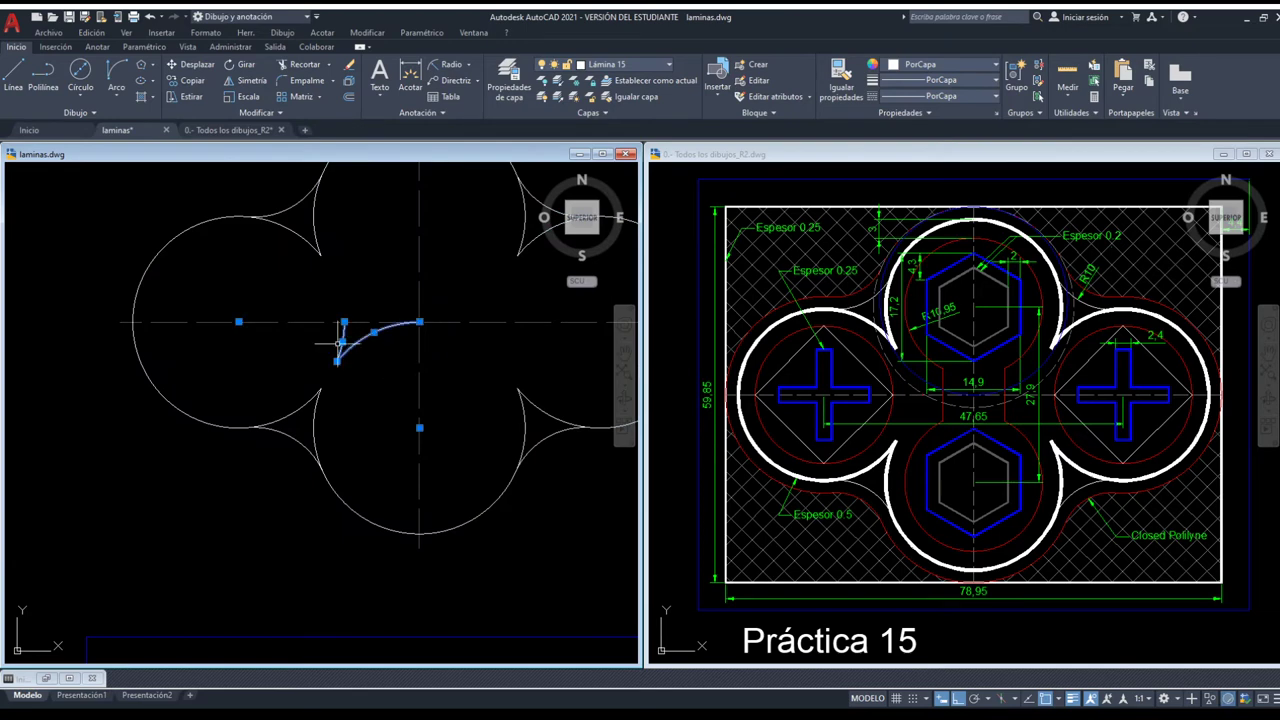
{"action": "key", "text": "Delete"}
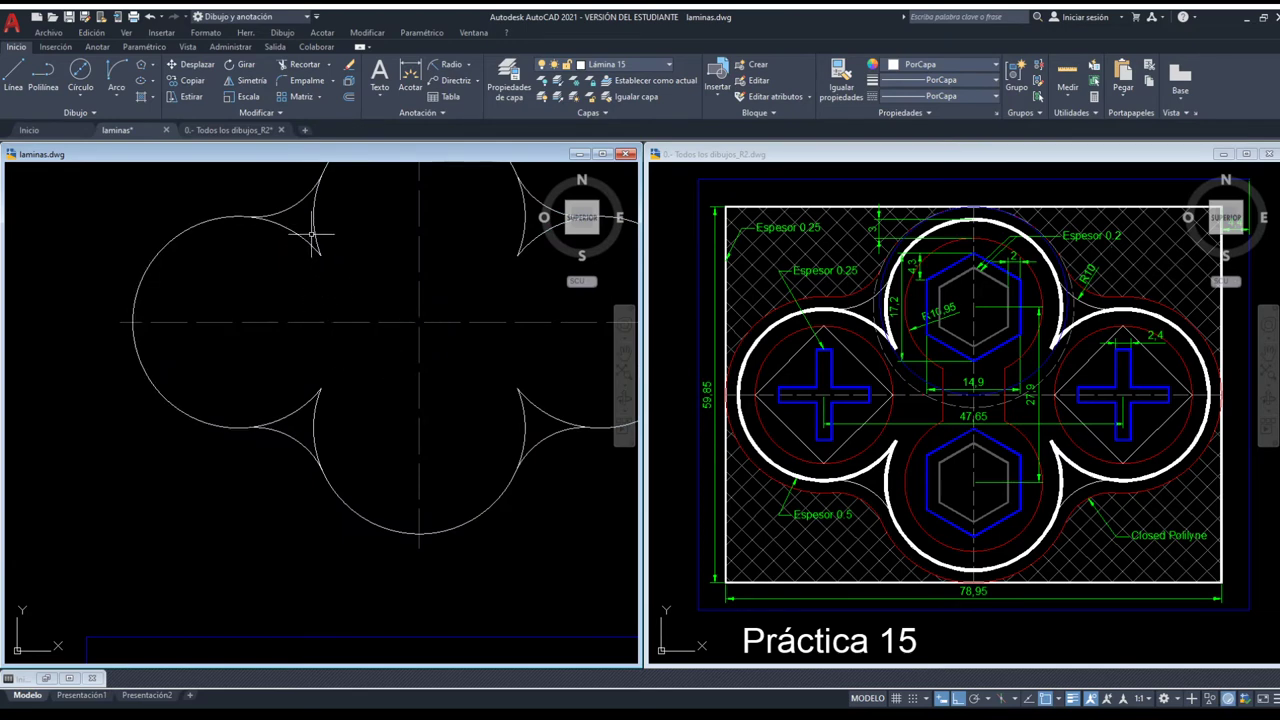
{"action": "key", "text": "Return"}
{"action": "scroll", "coordinate": [356, 344], "scroll_direction": "down", "scroll_amount": 2}
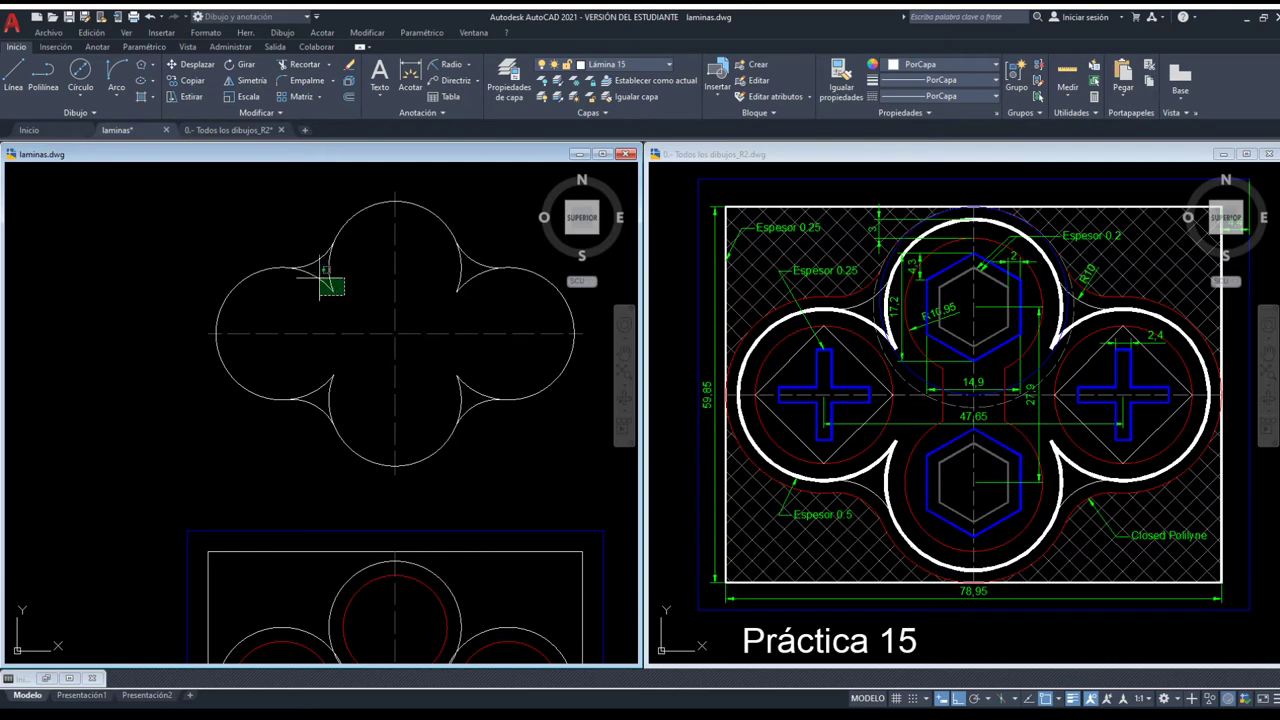
Join the four lobe arcs into a single thick polyline.
{"action": "left_click", "coordinate": [456, 287]}
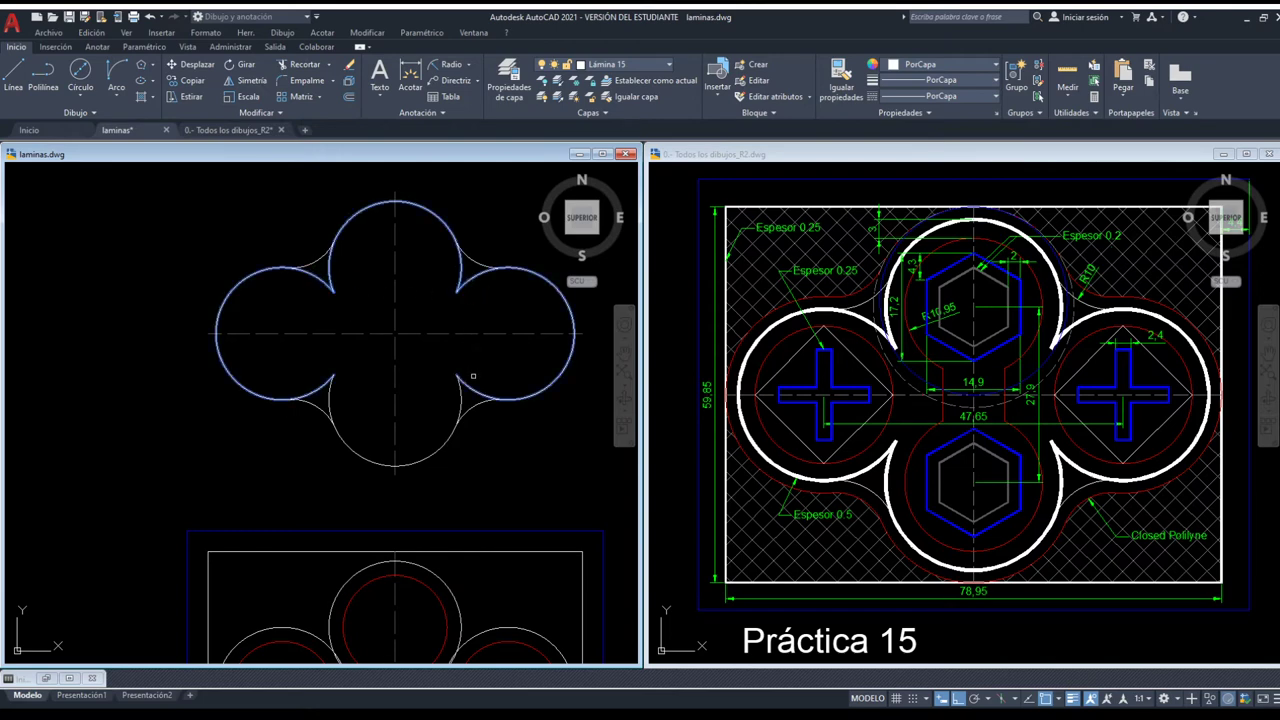
{"action": "left_click", "coordinate": [456, 375]}
{"action": "key", "text": "Return"}
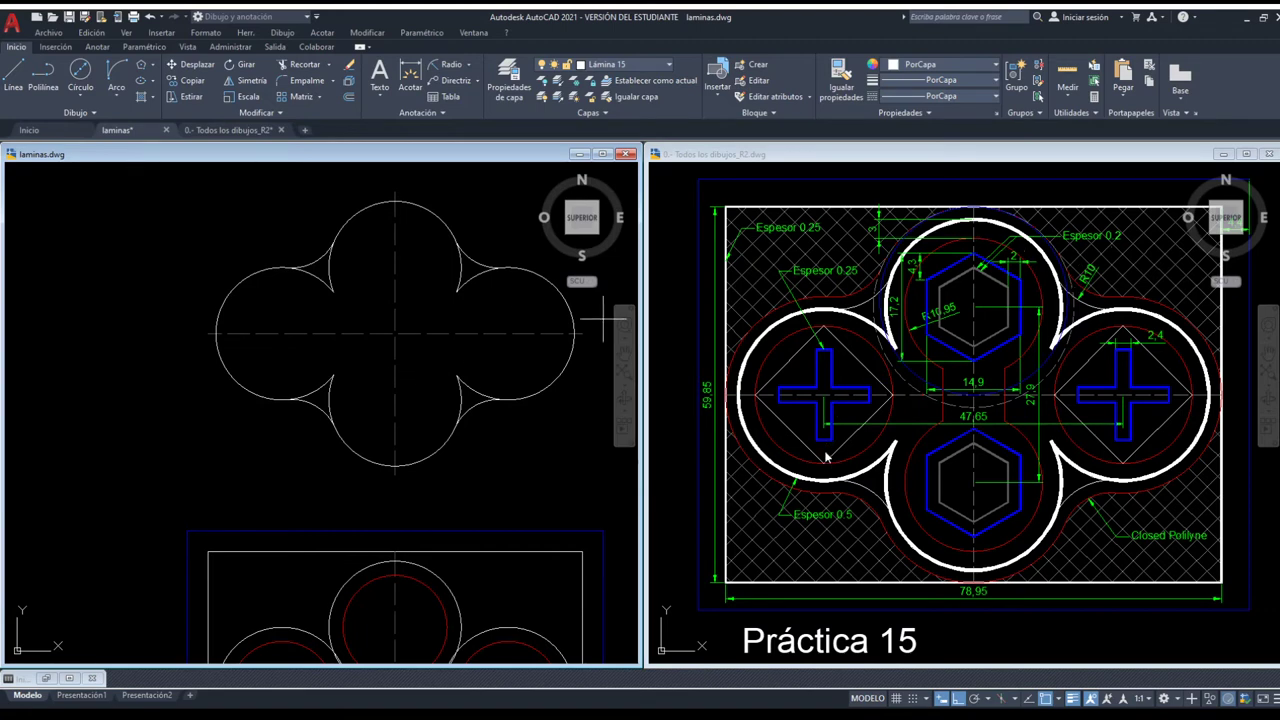
{"action": "key", "text": "Return"}
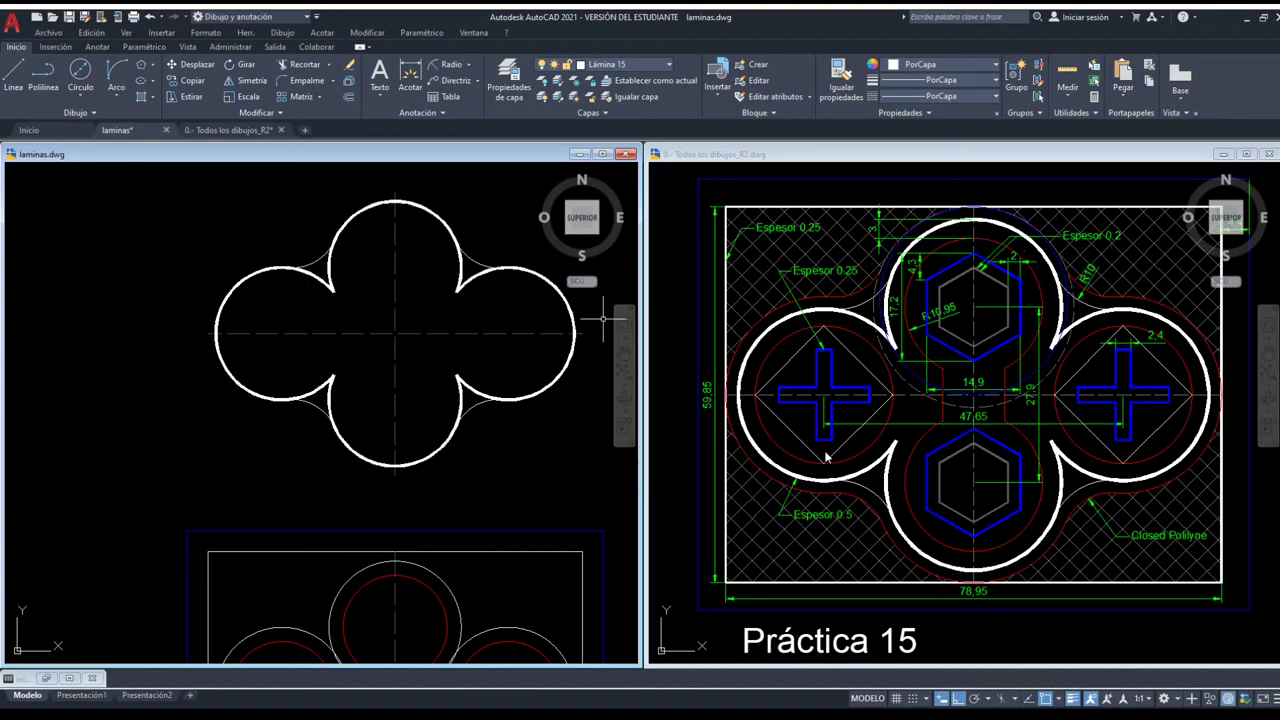
Window-select the four small corner arcs at the notches.
{"action": "scroll", "coordinate": [371, 275], "scroll_direction": "down", "scroll_amount": 2}
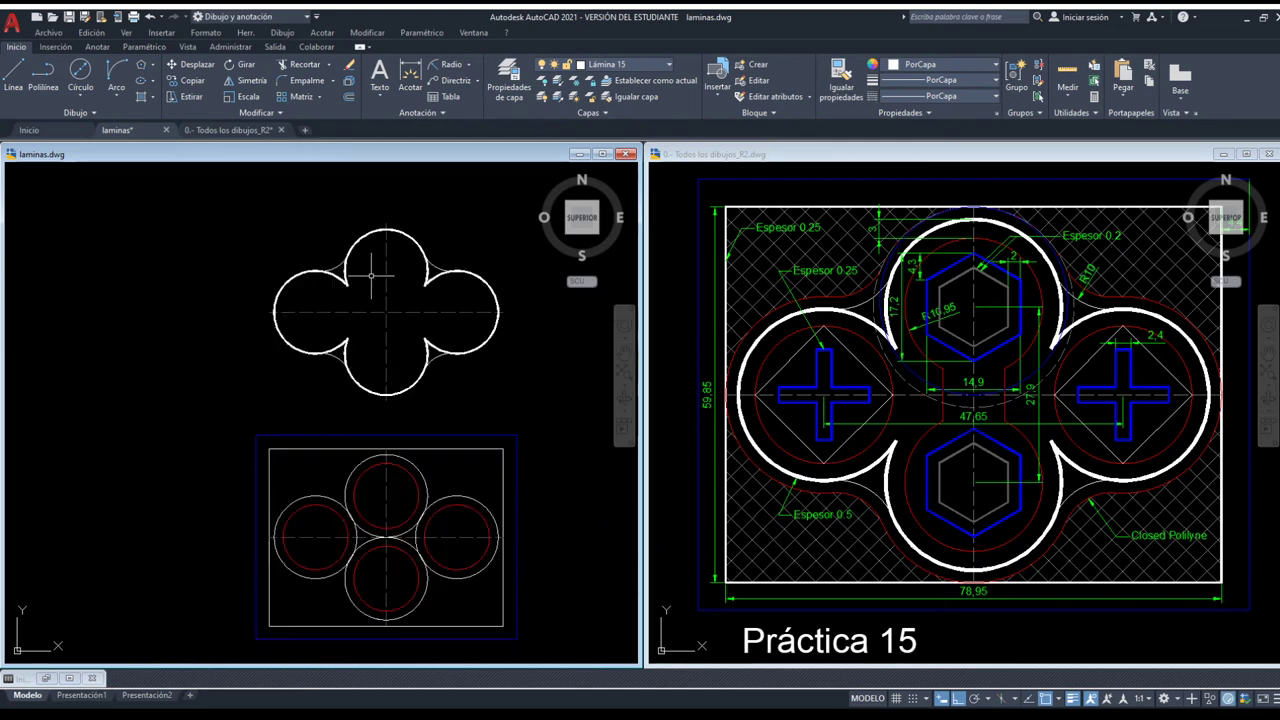
{"action": "left_click_drag", "start_coordinate": [370, 302], "coordinate": [300, 240]}
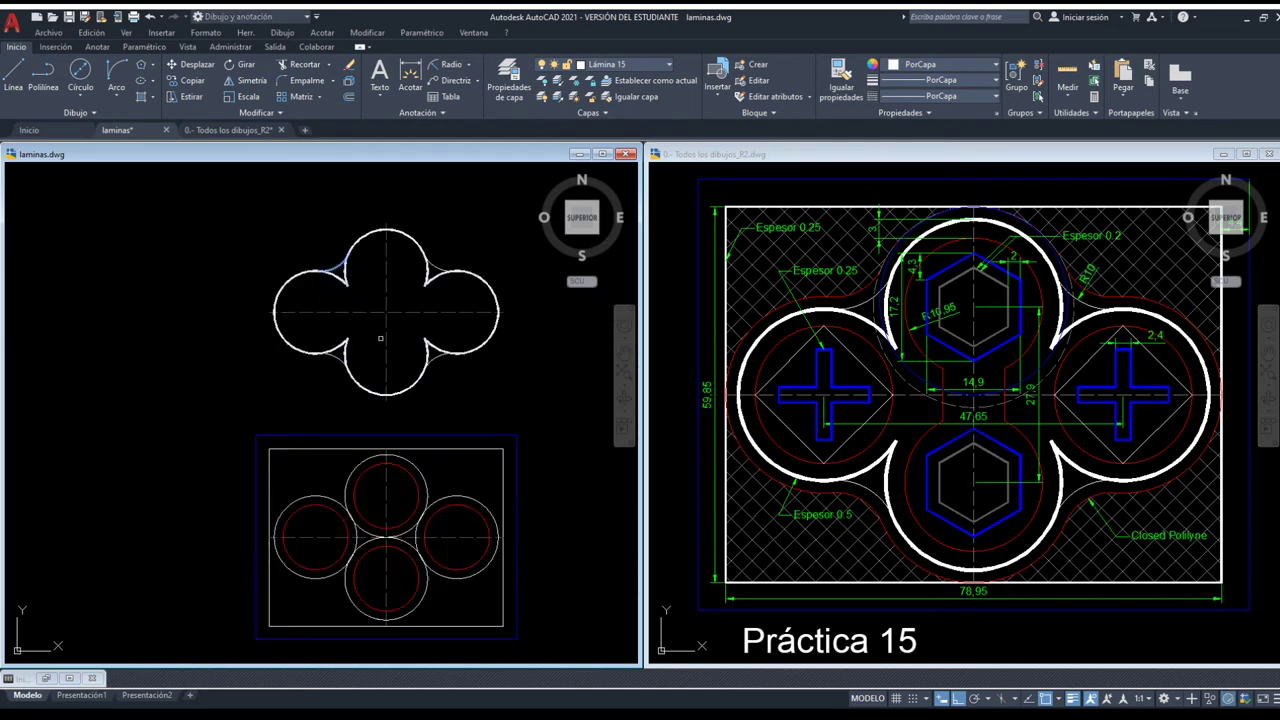
{"action": "left_click_drag", "start_coordinate": [358, 401], "coordinate": [290, 320]}
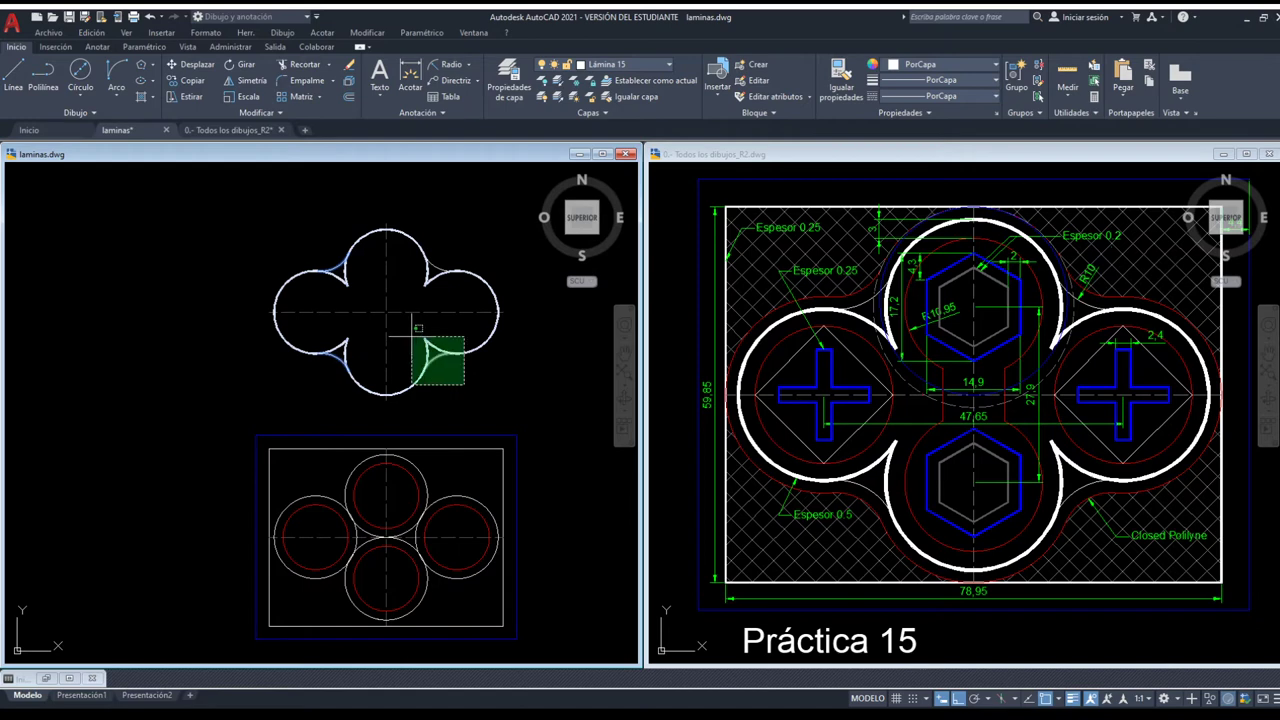
{"action": "left_click_drag", "start_coordinate": [465, 388], "coordinate": [390, 314]}
{"action": "left_click_drag", "start_coordinate": [464, 291], "coordinate": [425, 253]}
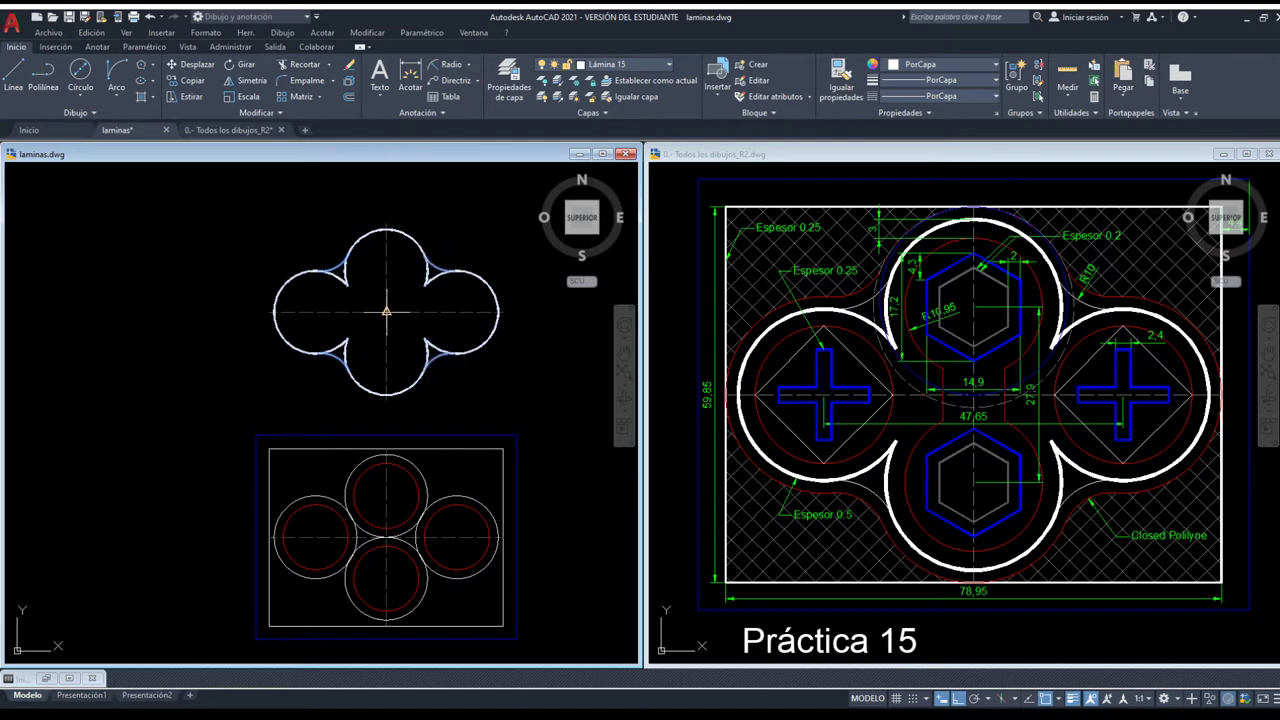
{"action": "scroll", "coordinate": [400, 260], "scroll_direction": "down", "scroll_amount": 2}
{"action": "scroll", "coordinate": [405, 332], "scroll_direction": "down", "scroll_amount": 2}
{"action": "scroll", "coordinate": [410, 440], "scroll_direction": "up", "scroll_amount": 5}
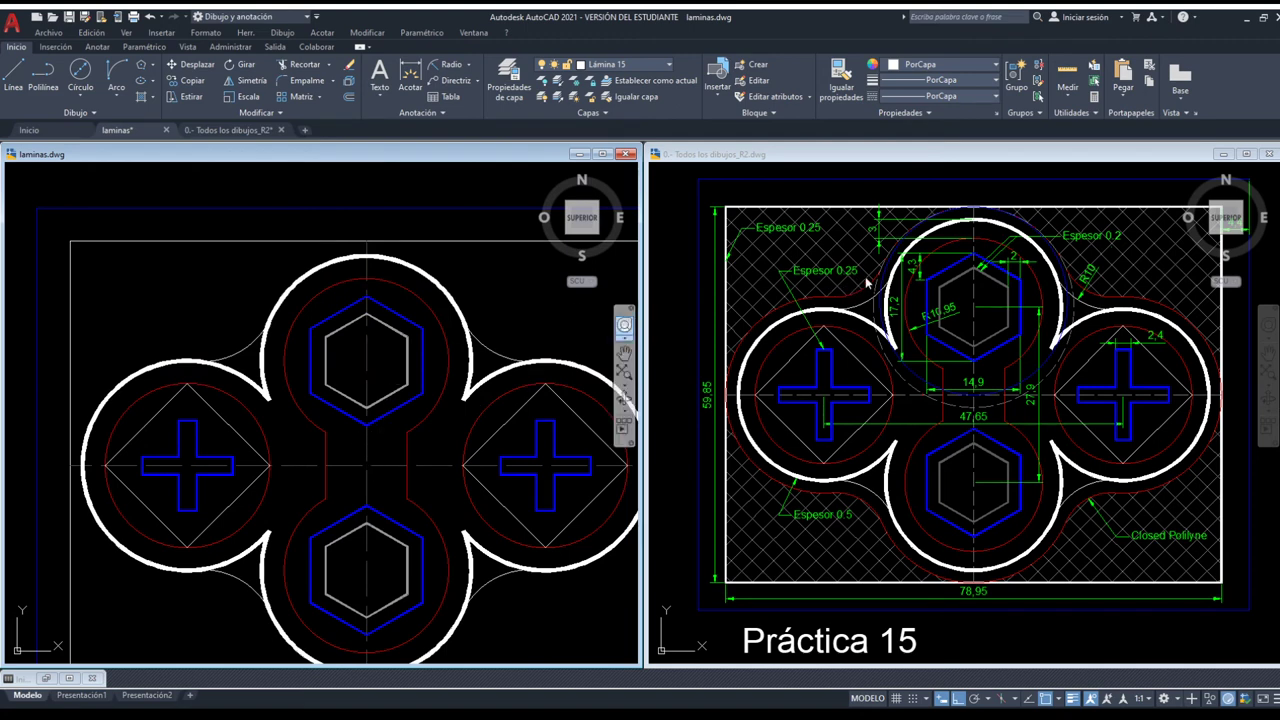
{"action": "left_click", "coordinate": [864, 302]}
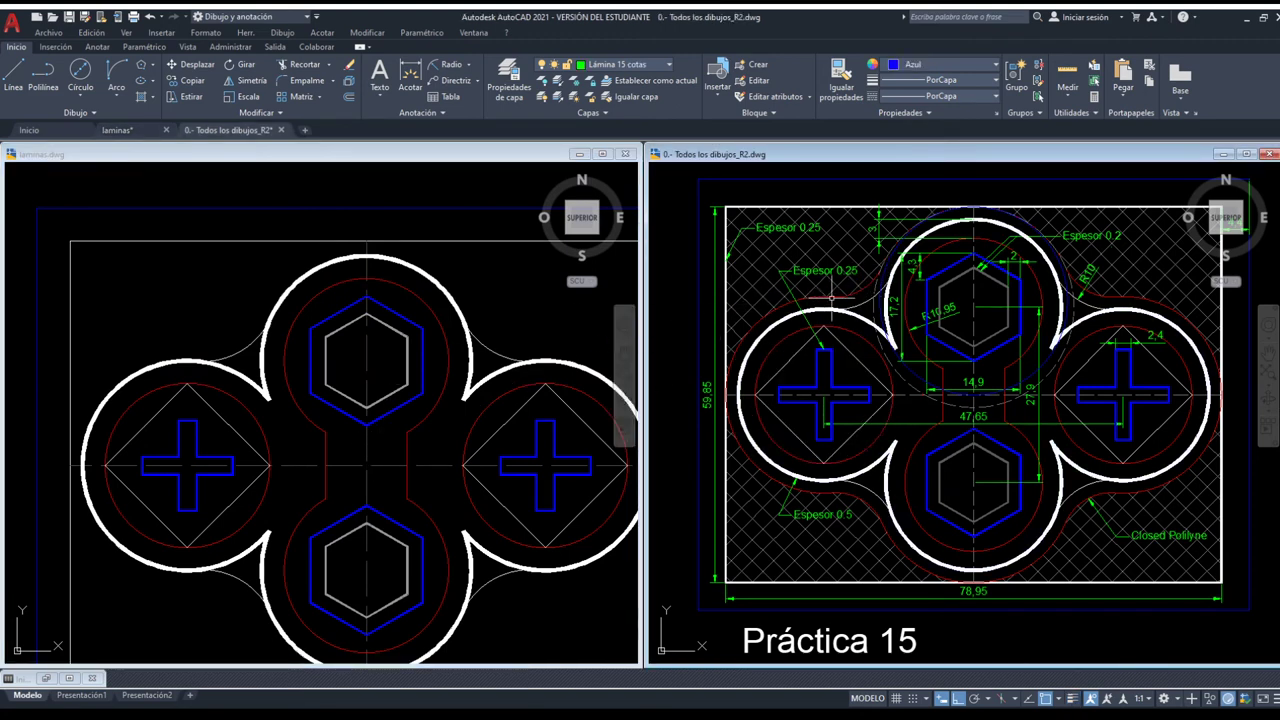
{"action": "scroll", "coordinate": [891, 356], "scroll_direction": "down", "scroll_amount": 6}
{"action": "scroll", "coordinate": [960, 400], "scroll_direction": "up", "scroll_amount": 3}
{"action": "scroll", "coordinate": [970, 405], "scroll_direction": "up", "scroll_amount": 3}
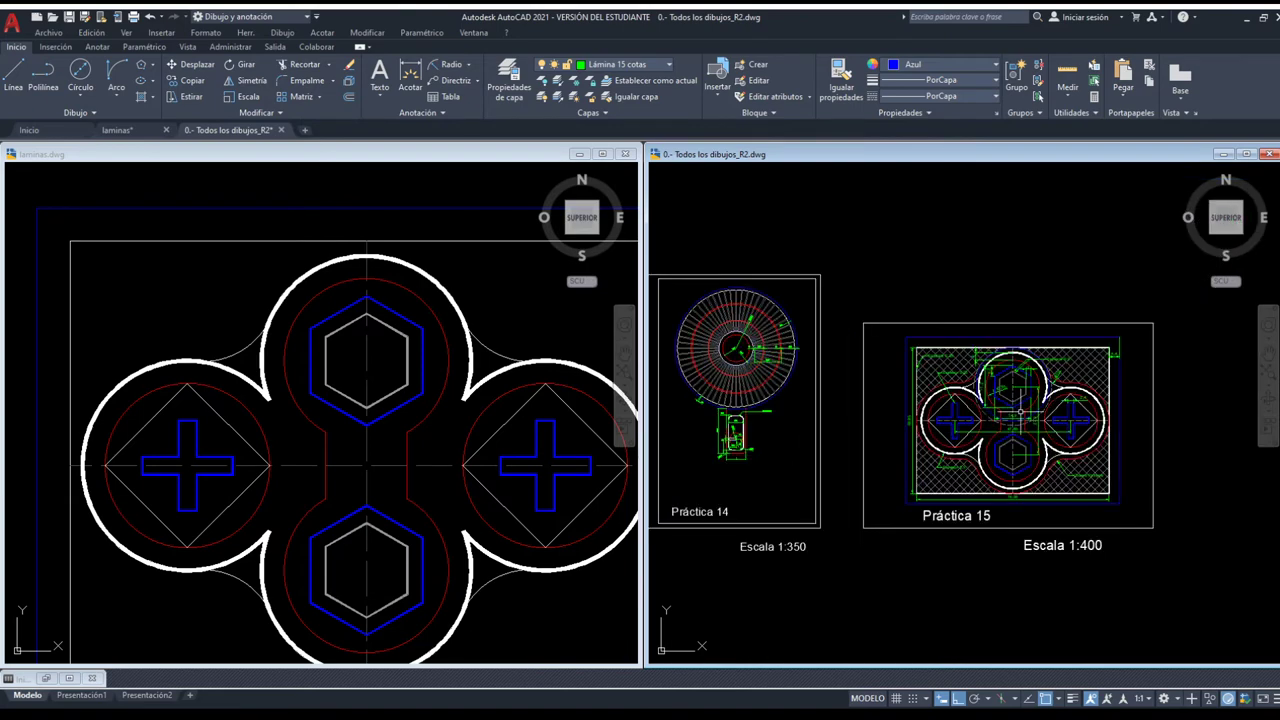
{"action": "scroll", "coordinate": [988, 415], "scroll_direction": "up", "scroll_amount": 4}
{"action": "scroll", "coordinate": [988, 415], "scroll_direction": "down", "scroll_amount": 2}
{"action": "scroll", "coordinate": [988, 415], "scroll_direction": "down", "scroll_amount": 2}
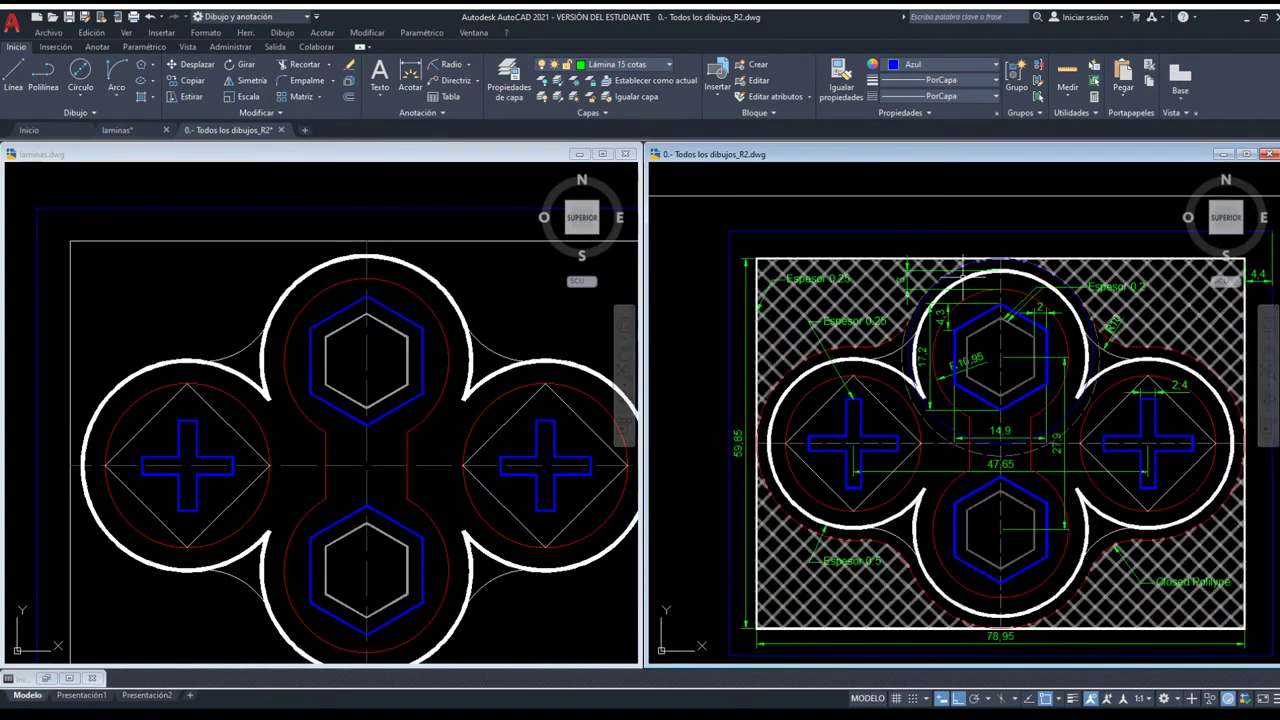
{"action": "left_click", "coordinate": [429, 200]}
{"action": "scroll", "coordinate": [450, 288], "scroll_direction": "down", "scroll_amount": 4}
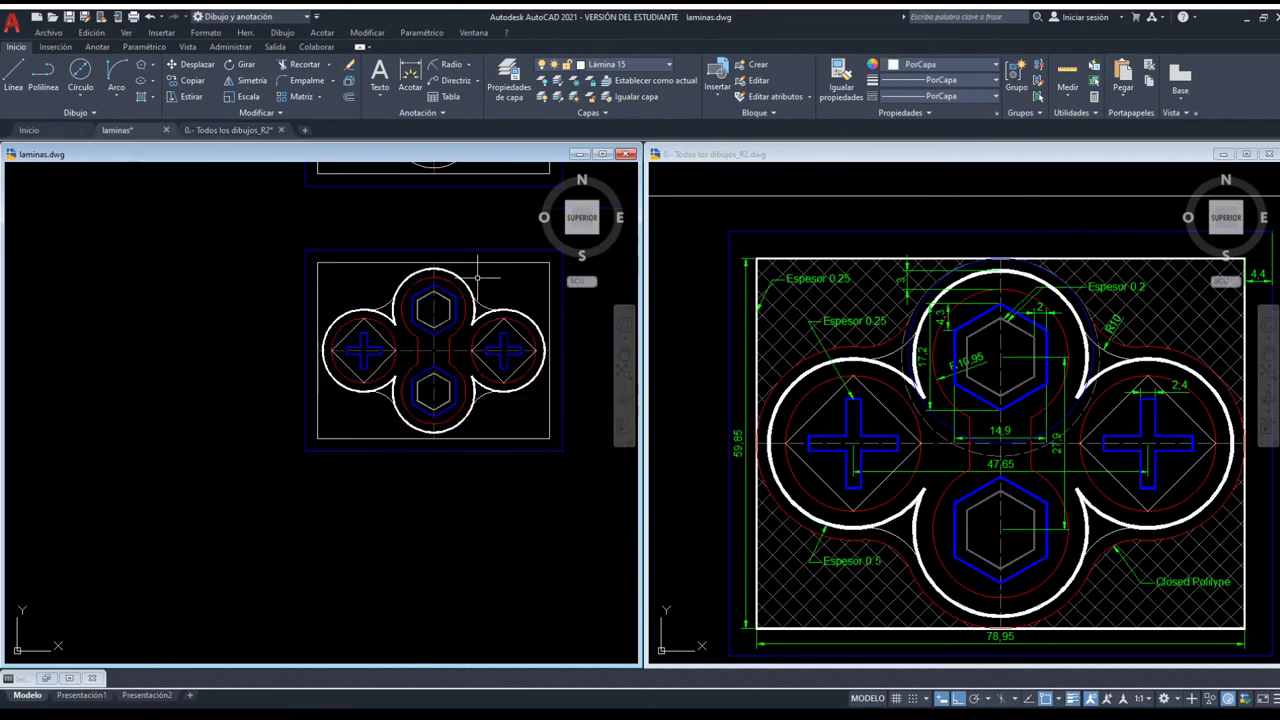
{"action": "scroll", "coordinate": [450, 288], "scroll_direction": "down", "scroll_amount": 1}
{"action": "middle_click_drag", "start_coordinate": [450, 288], "coordinate": [431, 268]}
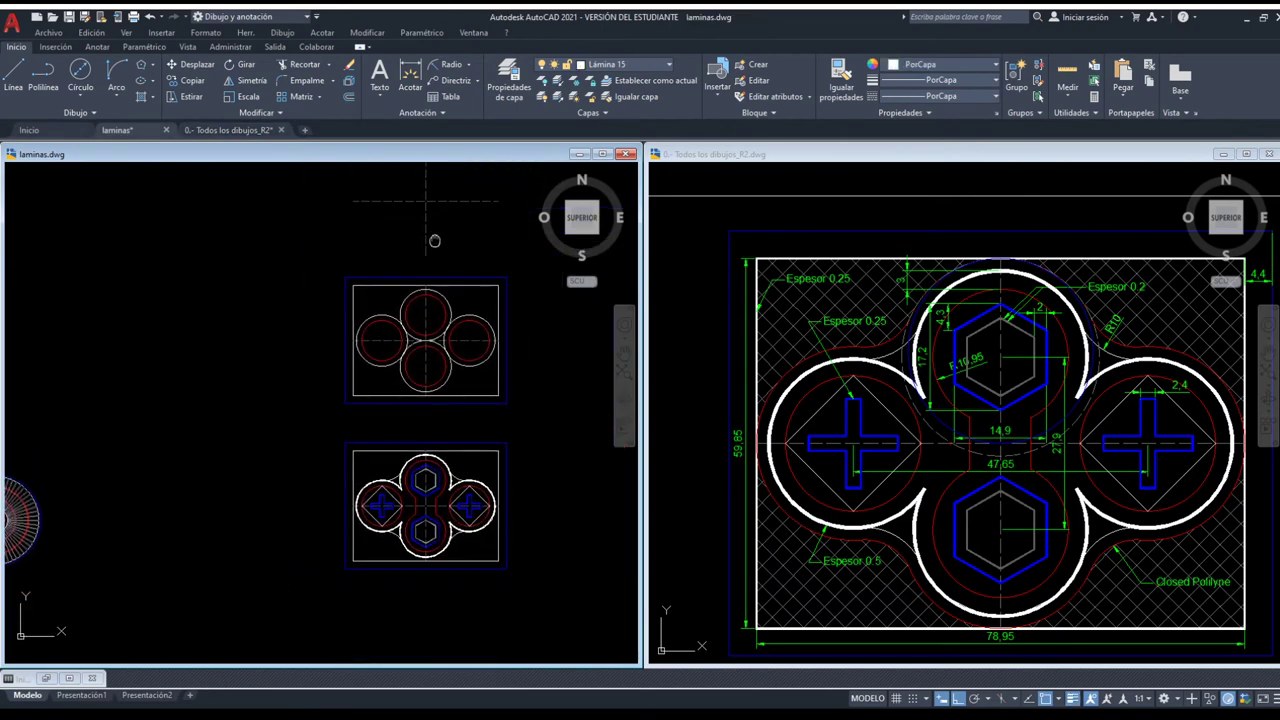
{"action": "scroll", "coordinate": [427, 347], "scroll_direction": "up", "scroll_amount": 1}
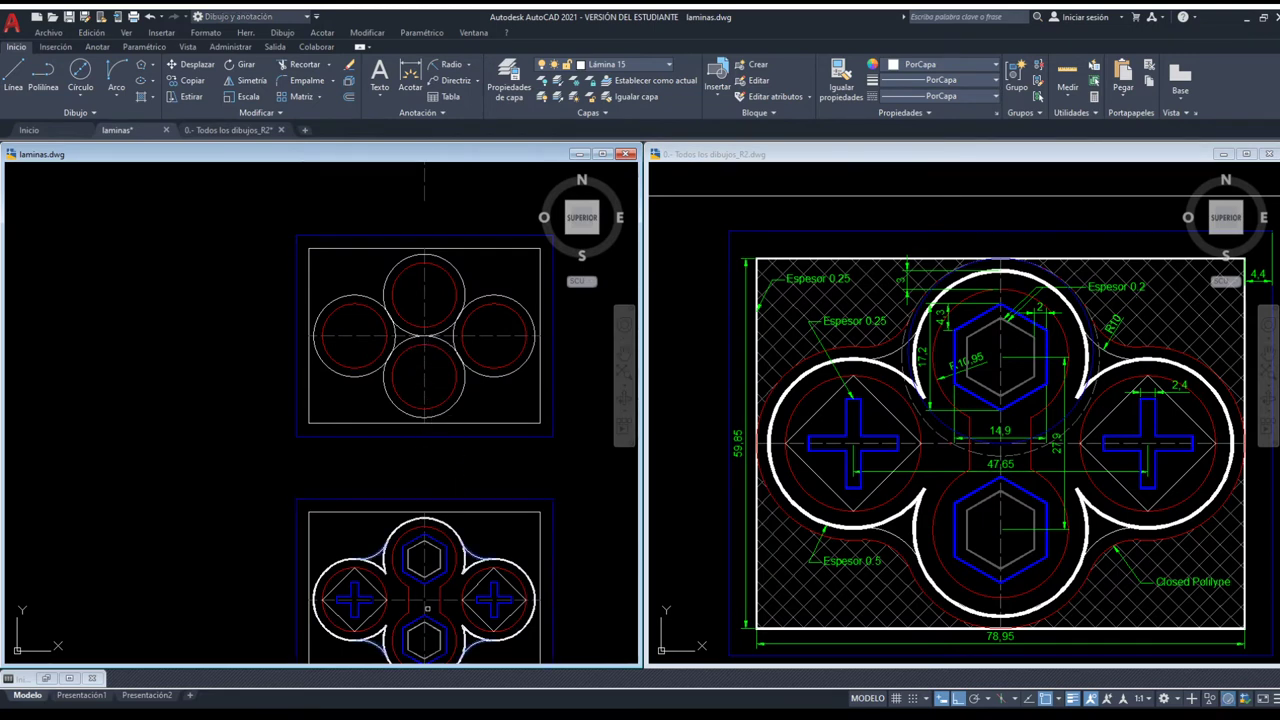
Move the cloverleaf outline above the upper plate sheet.
{"action": "left_click", "coordinate": [423, 605]}
{"action": "left_click_drag", "start_coordinate": [423, 605], "coordinate": [421, 236]}
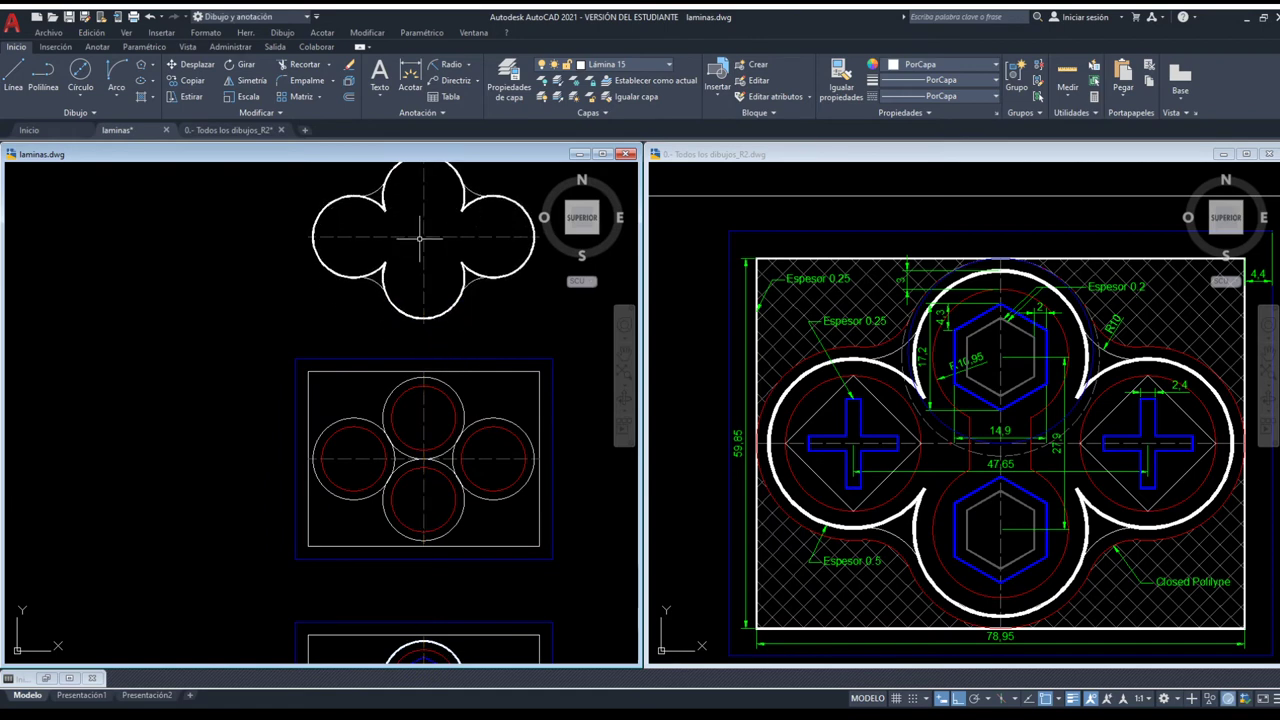
{"action": "scroll", "coordinate": [422, 256], "scroll_direction": "down", "scroll_amount": 2}
{"action": "scroll", "coordinate": [420, 245], "scroll_direction": "up", "scroll_amount": 2}
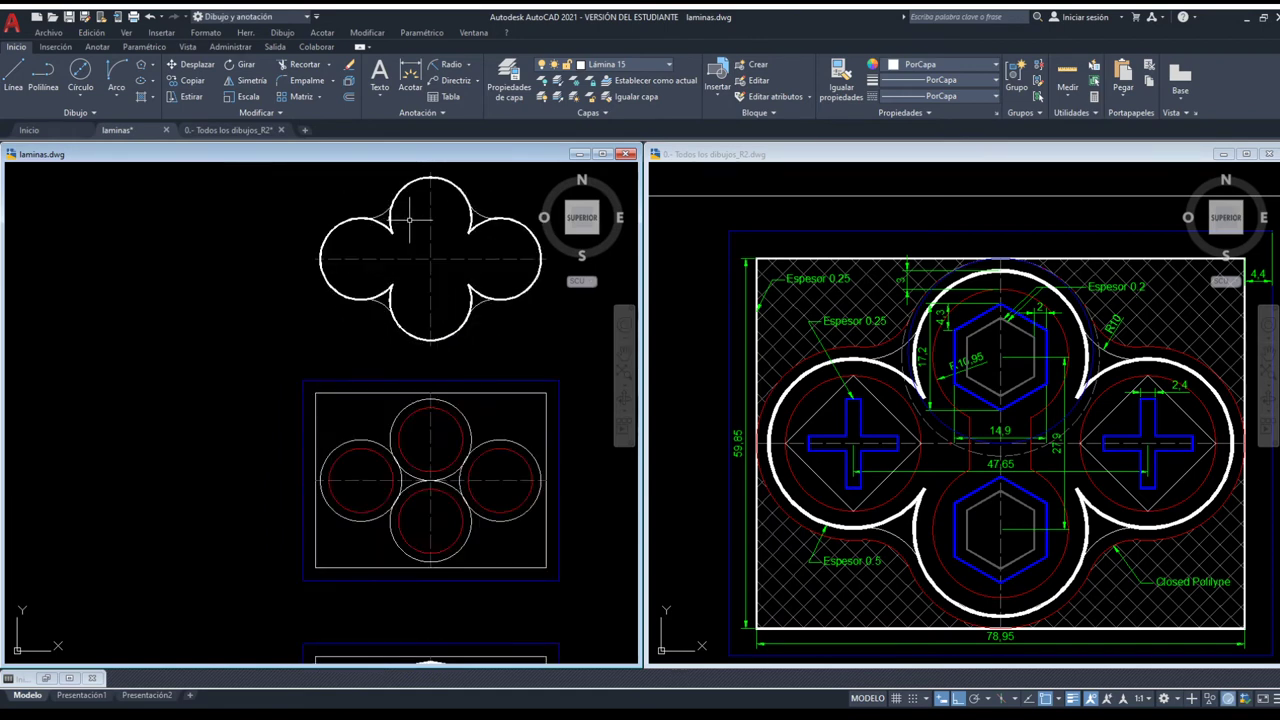
{"action": "middle_click_drag", "start_coordinate": [414, 214], "coordinate": [409, 228]}
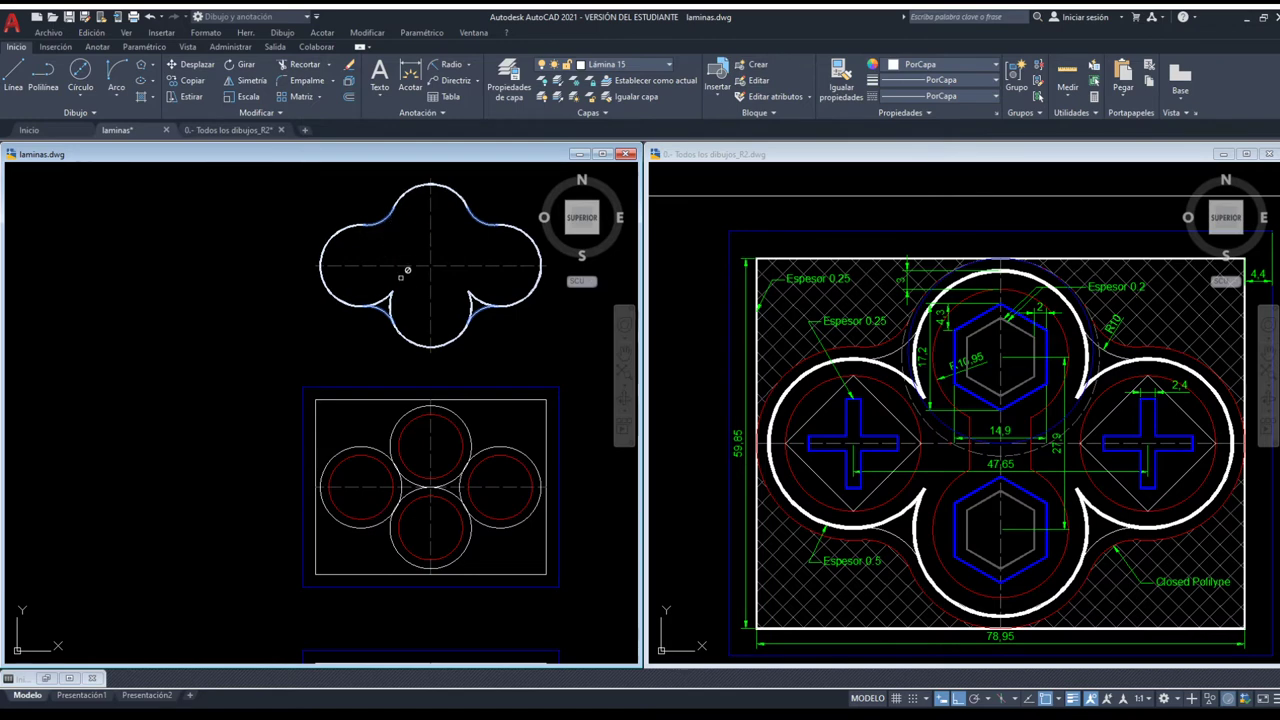
Round the lower-right notch into a fillet arc and pick the upper-right notch arc.
{"action": "left_click", "coordinate": [488, 295]}
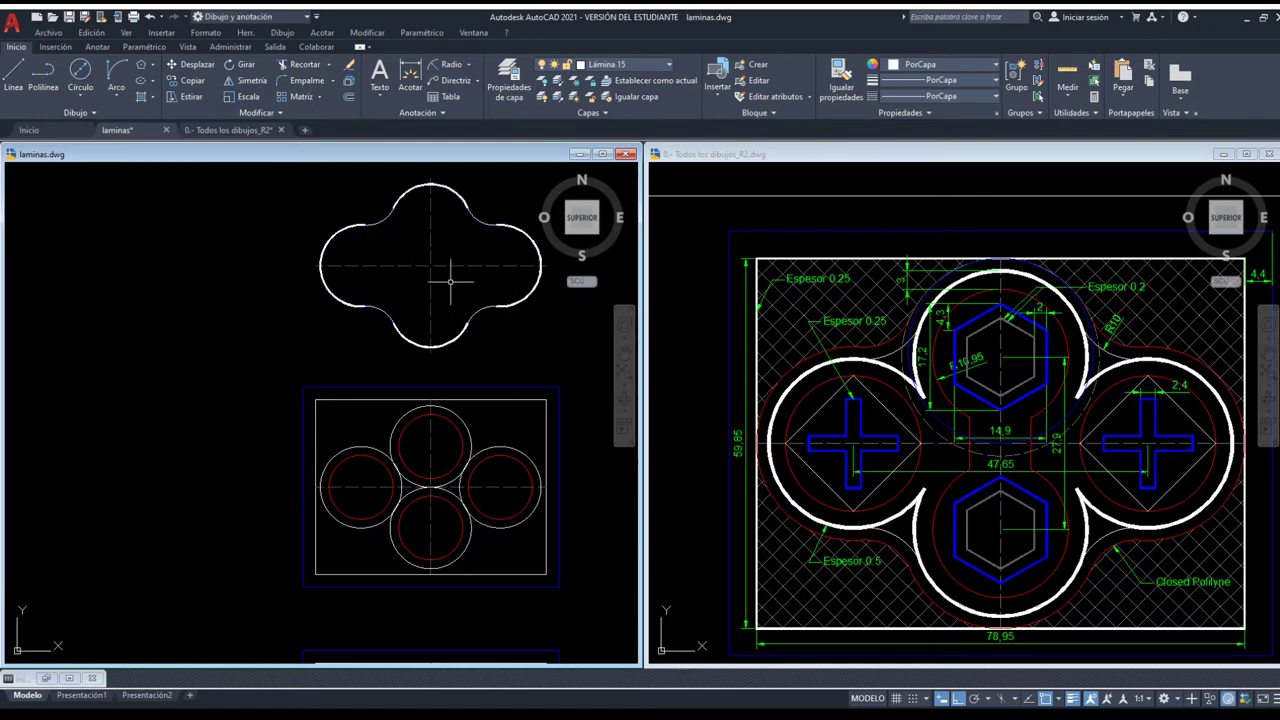
{"action": "key", "text": "space"}
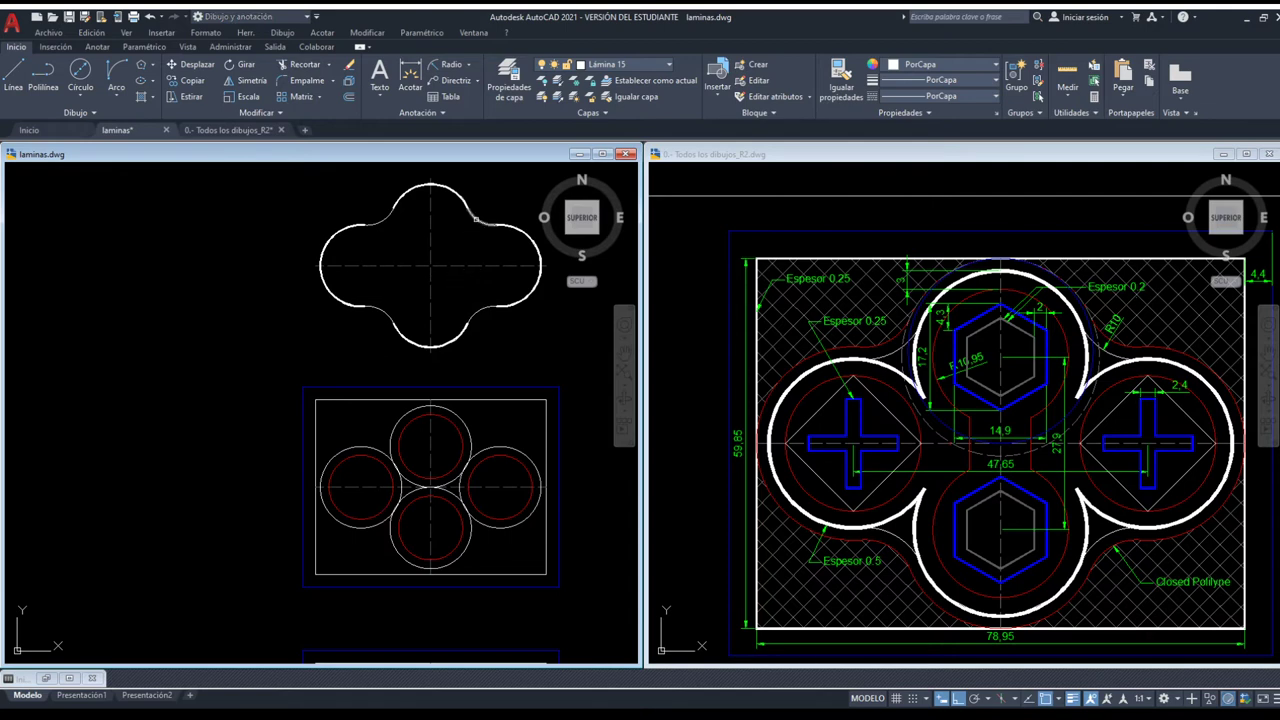
{"action": "left_click", "coordinate": [477, 219]}
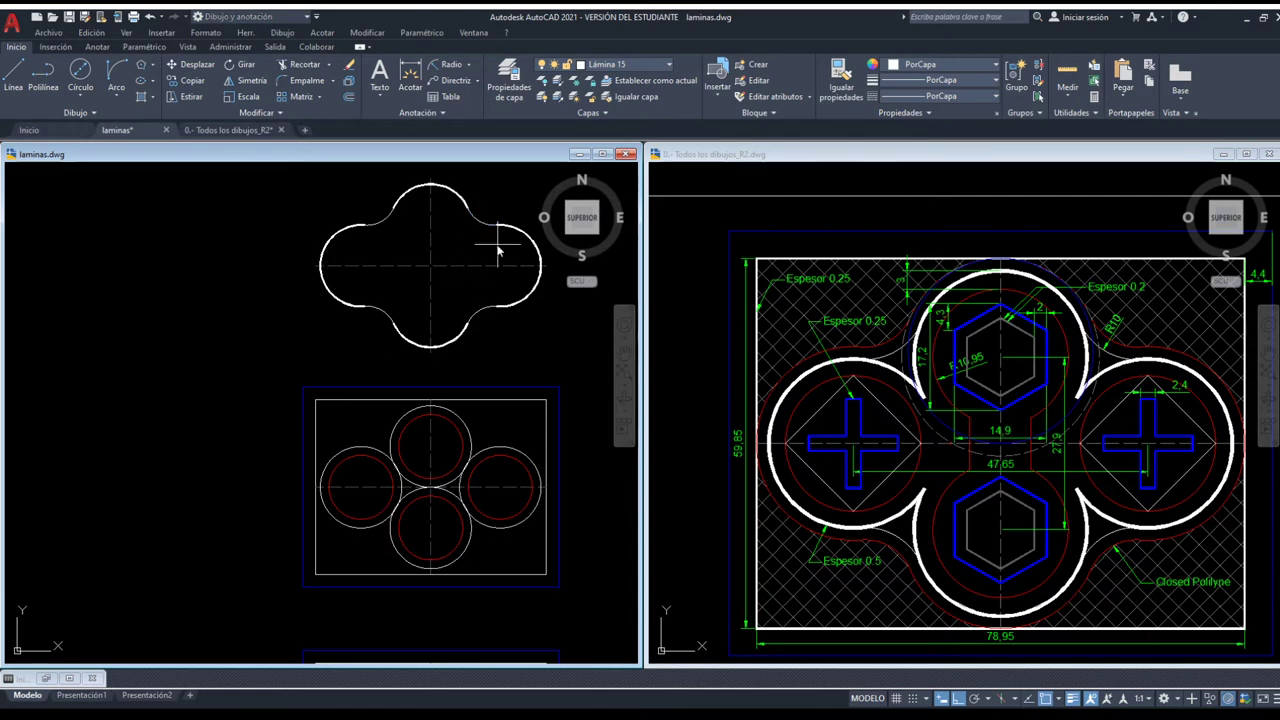
{"action": "scroll", "coordinate": [486, 246], "scroll_direction": "down", "scroll_amount": 2}
Select the rounded four-lobed outline and its lower-left arc, then clear the selection.
{"action": "left_click", "coordinate": [521, 287]}
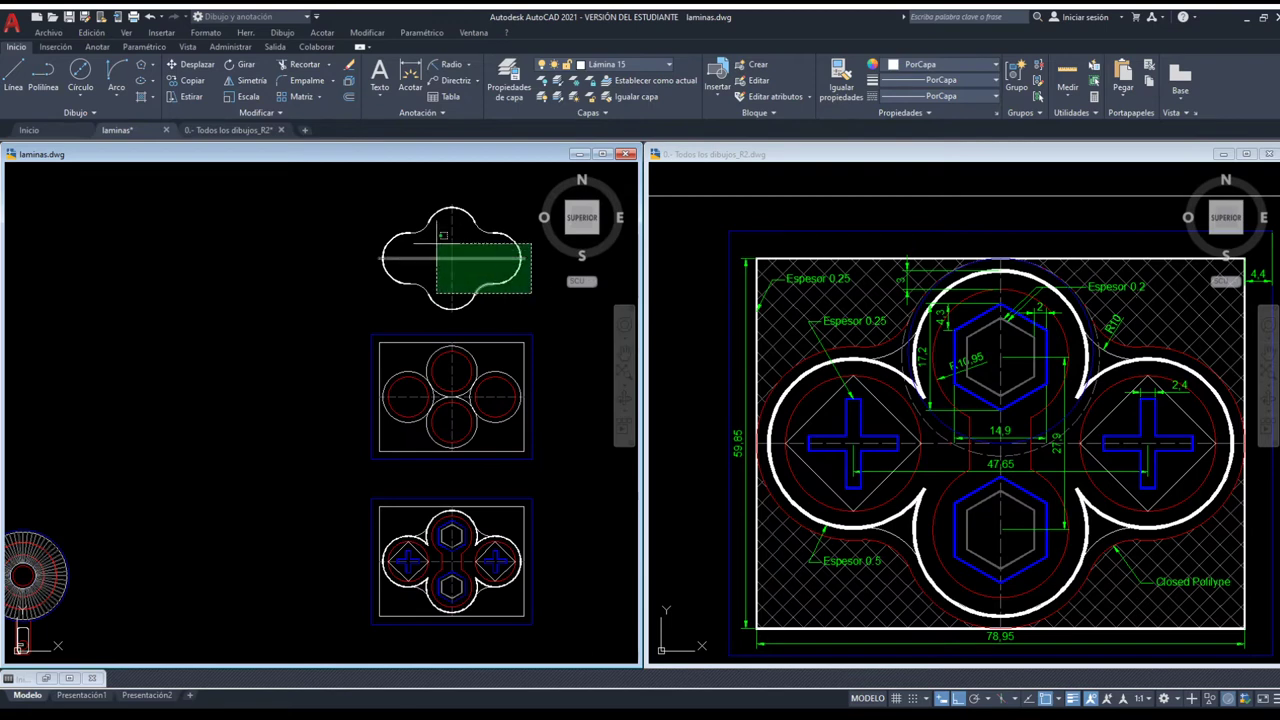
{"action": "left_click", "coordinate": [372, 194]}
{"action": "key", "text": "Return"}
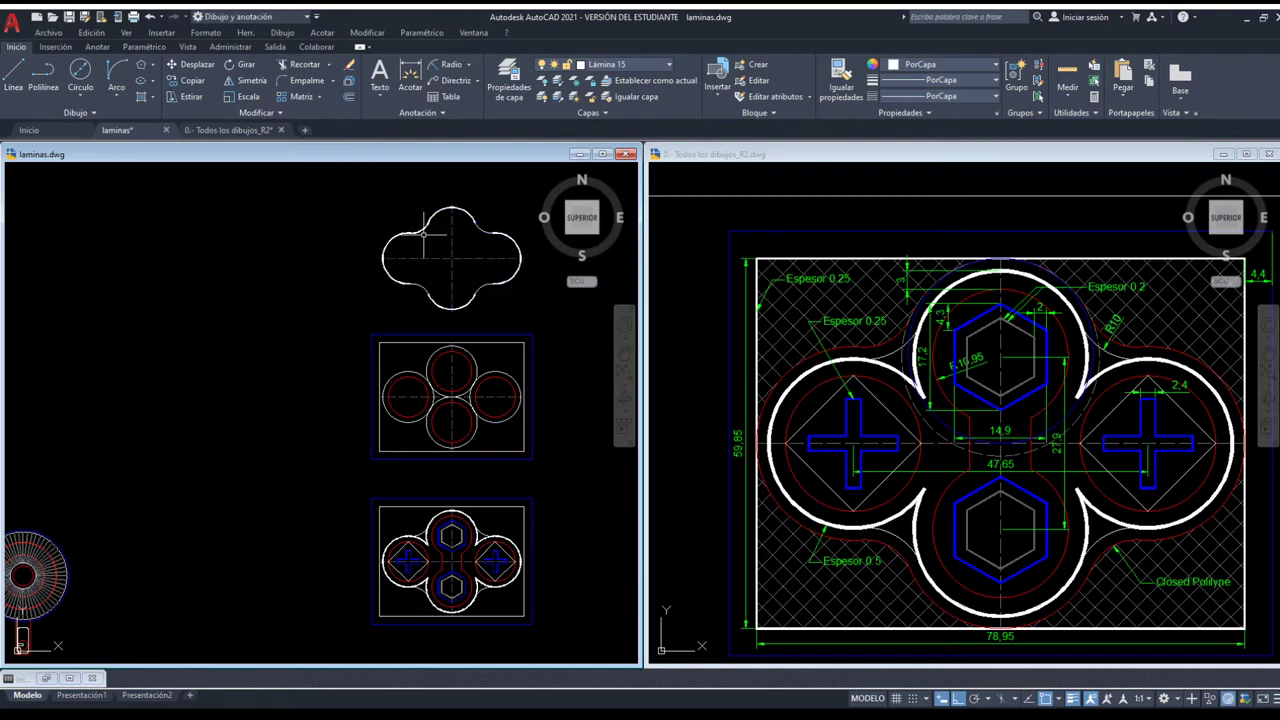
{"action": "left_click", "coordinate": [412, 231]}
{"action": "scroll", "coordinate": [415, 227], "scroll_direction": "up", "scroll_amount": 3}
{"action": "key", "text": "Escape"}
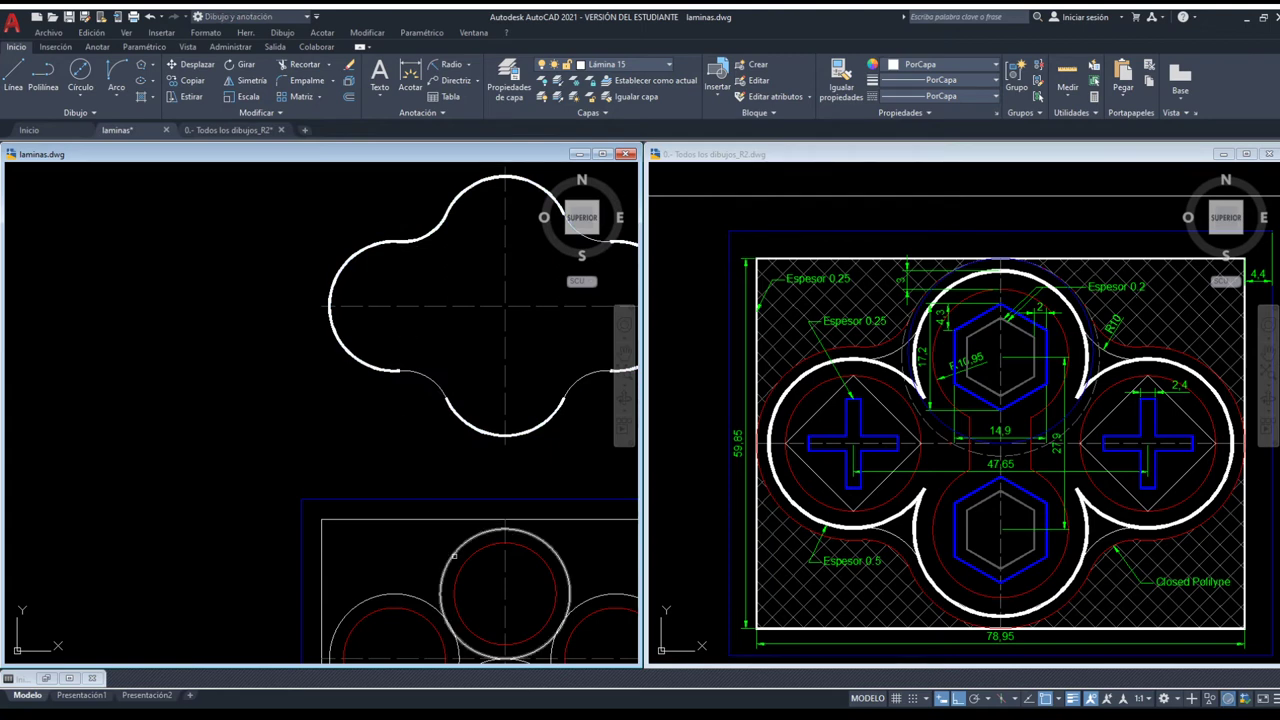
{"action": "left_click_drag", "start_coordinate": [422, 428], "coordinate": [368, 358]}
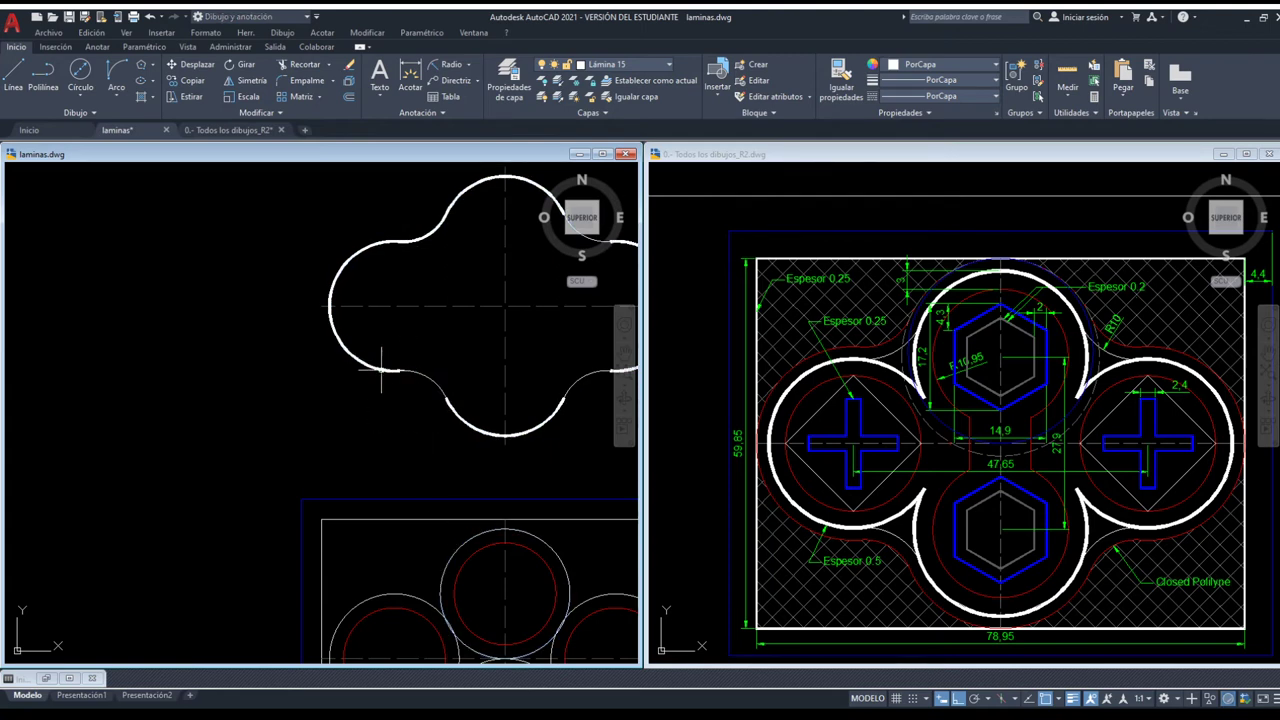
{"action": "scroll", "coordinate": [385, 365], "scroll_direction": "down", "scroll_amount": 4}
{"action": "left_click", "coordinate": [385, 366]}
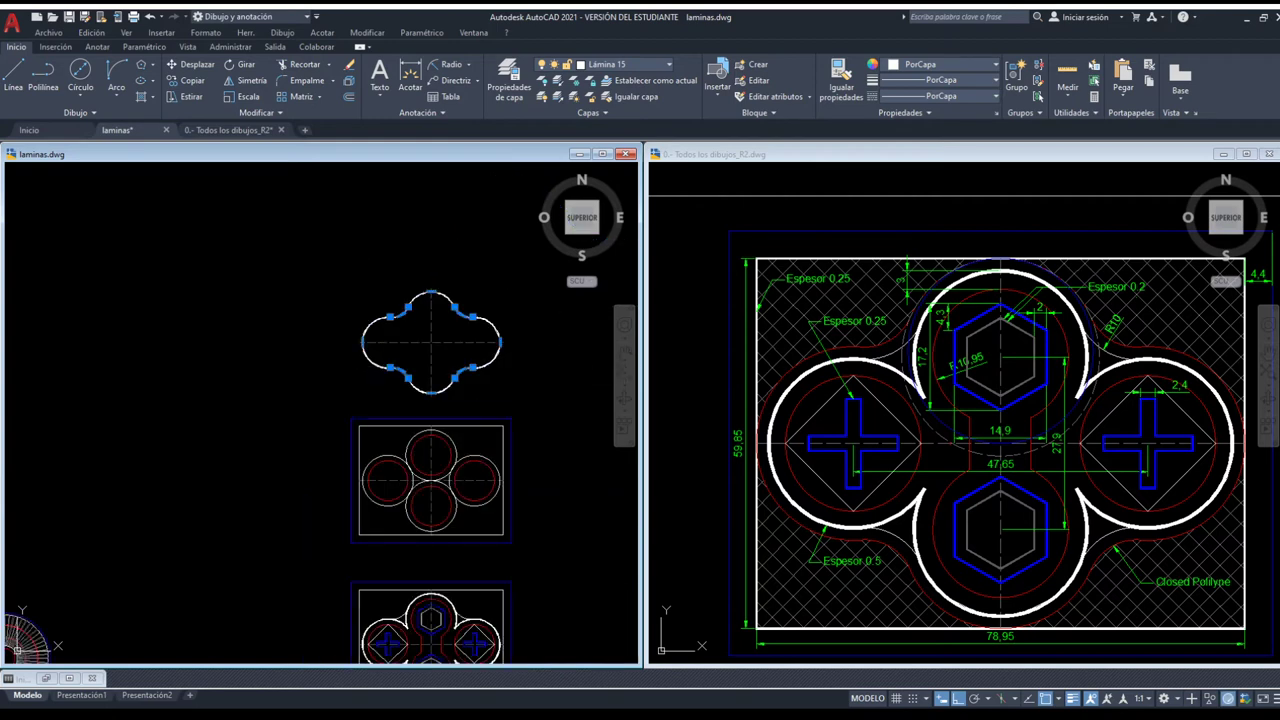
{"action": "key", "text": "Escape"}
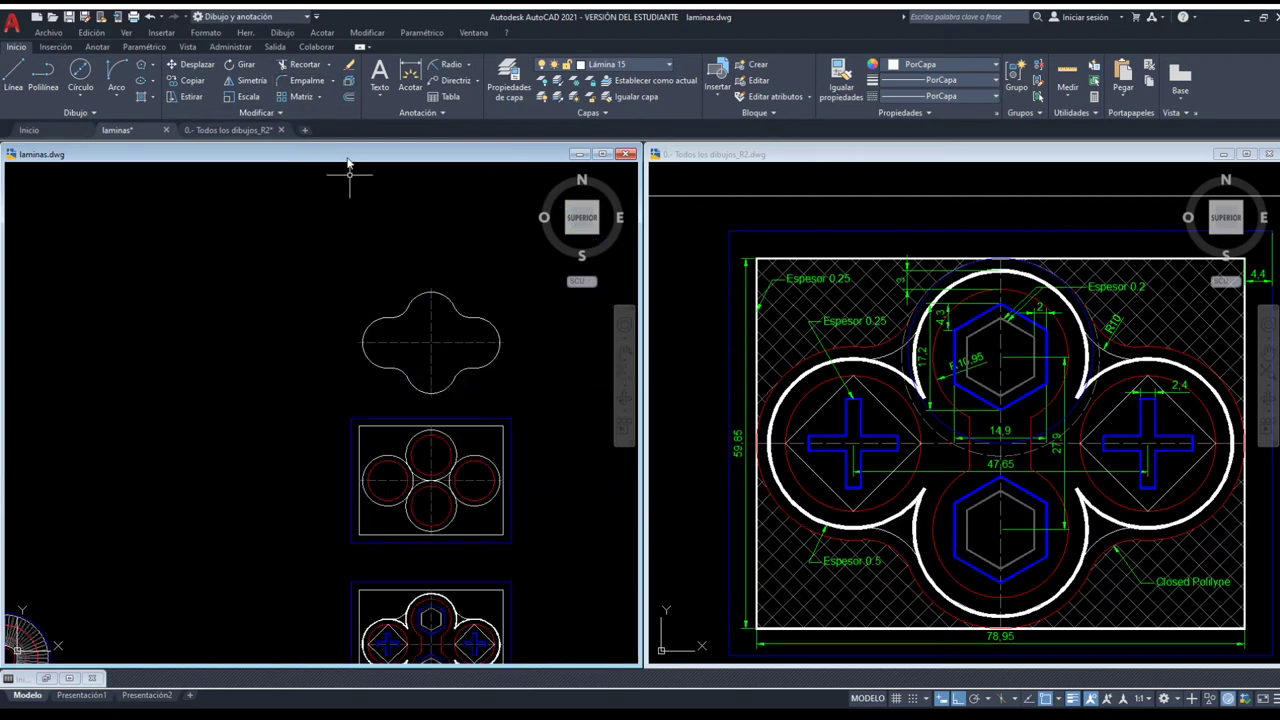
Select only the four-lobed polyline and change its colour from ByLayer to Rojo (red).
{"action": "scroll", "coordinate": [386, 278], "scroll_direction": "up", "scroll_amount": 2}
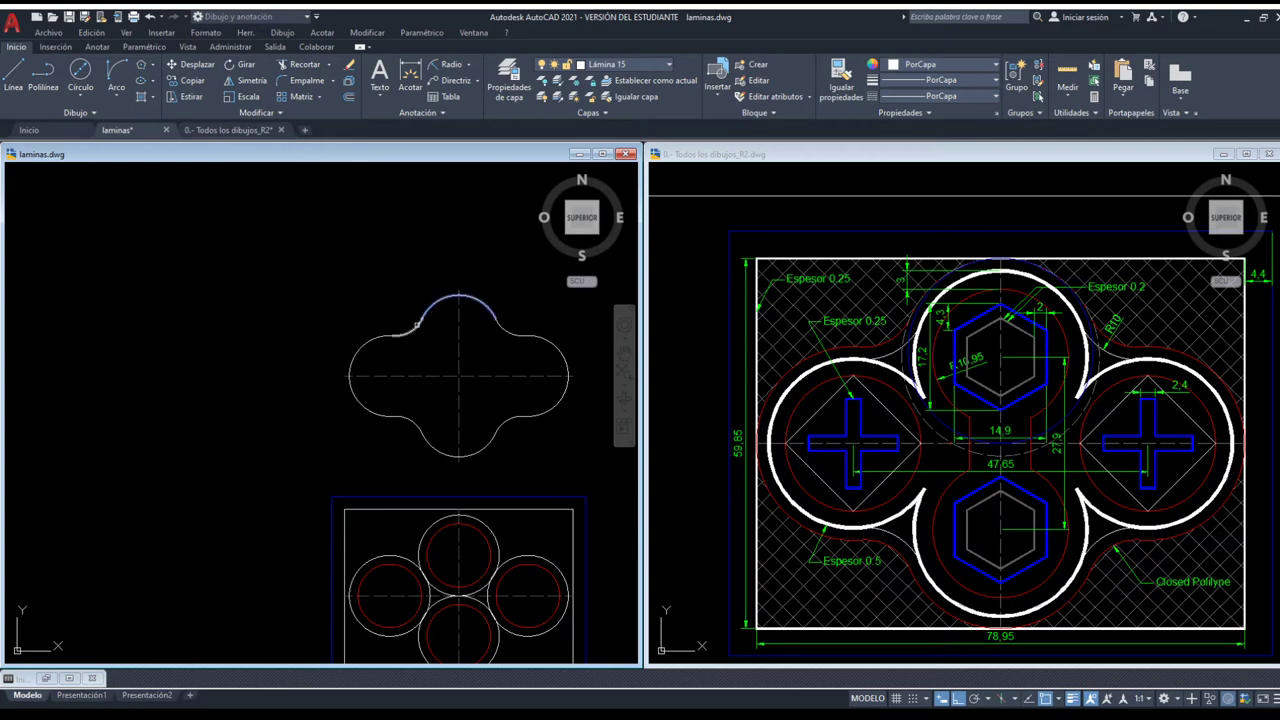
{"action": "left_click", "coordinate": [327, 295]}
{"action": "left_click", "coordinate": [604, 486]}
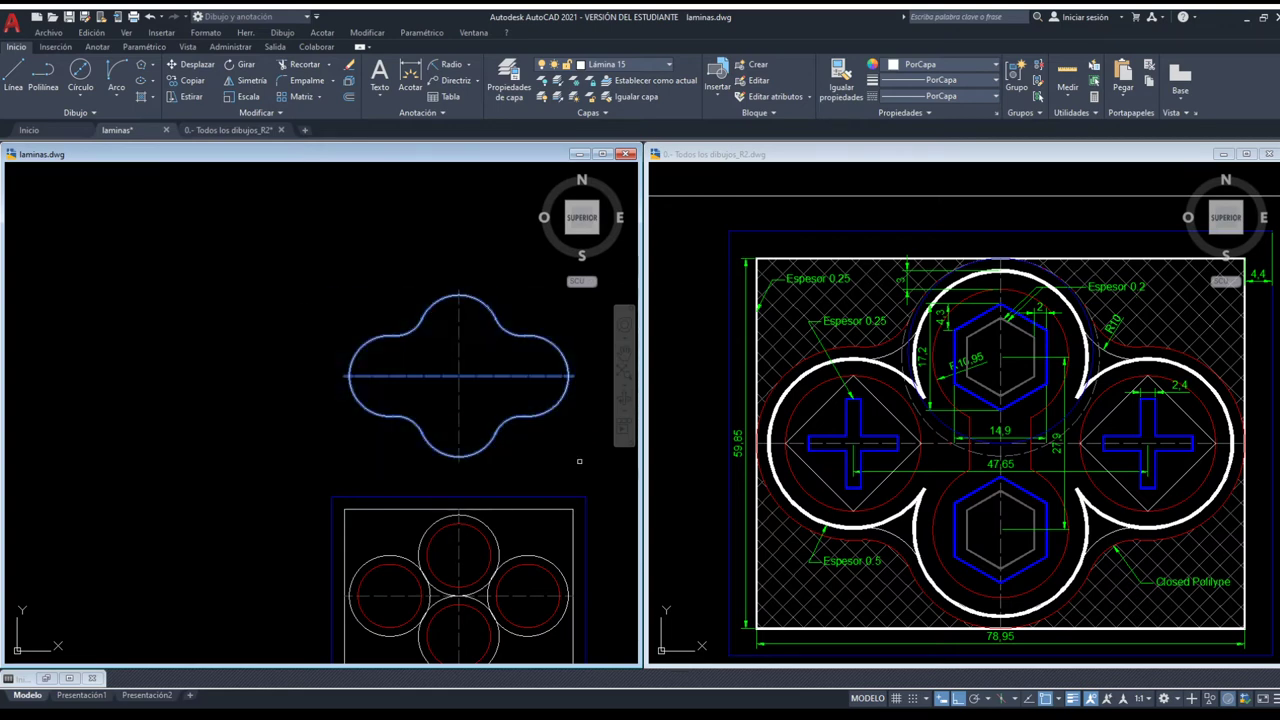
{"action": "key", "text": "Escape"}
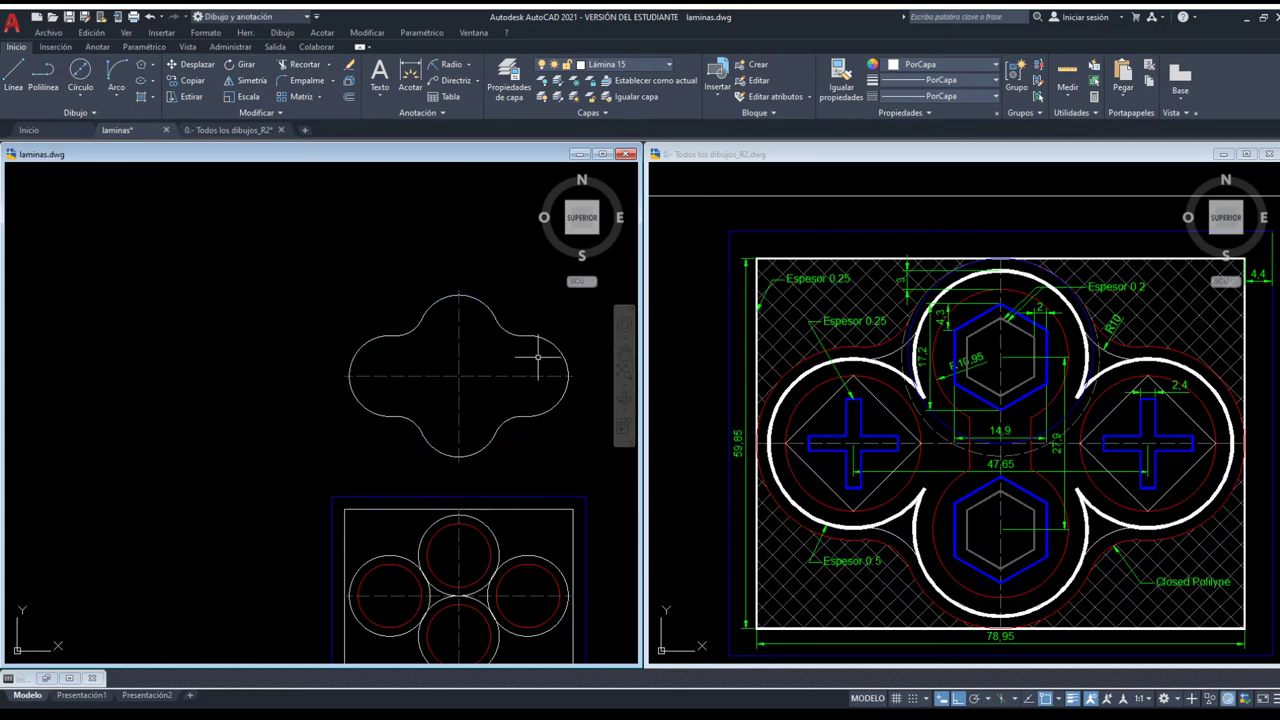
{"action": "left_click", "coordinate": [525, 343]}
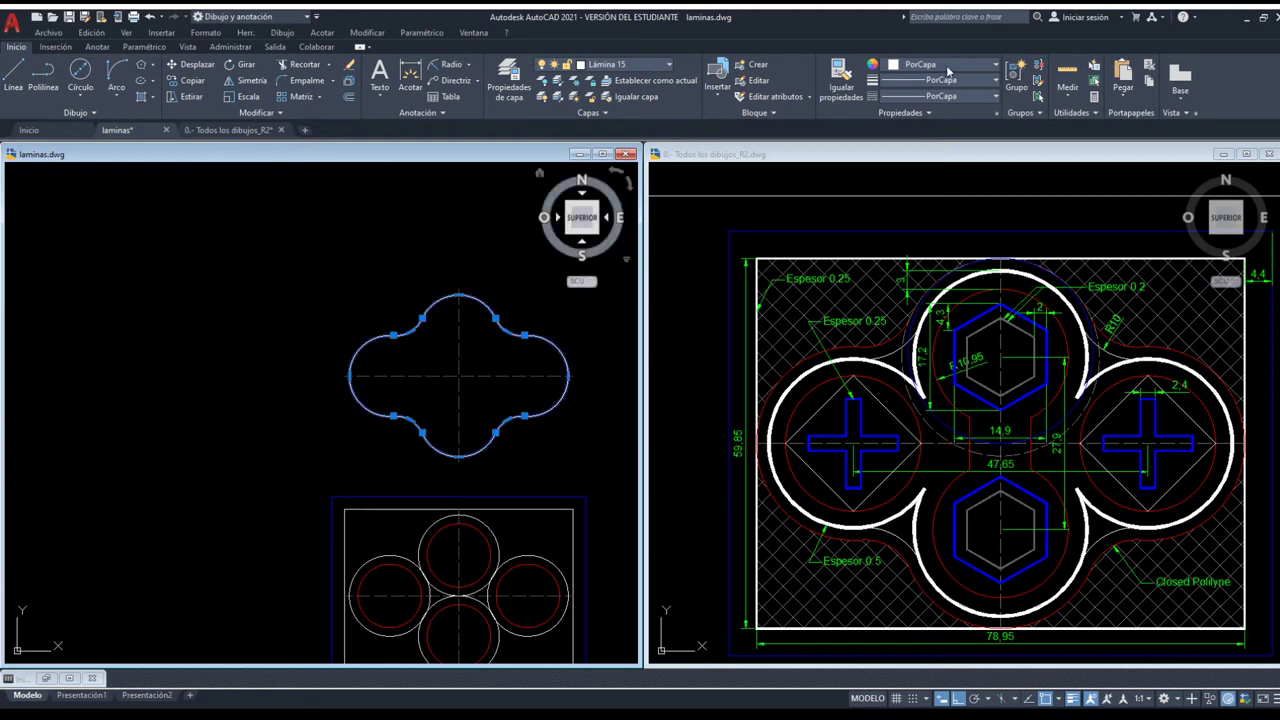
{"action": "left_click", "coordinate": [948, 68]}
{"action": "left_click", "coordinate": [915, 111]}
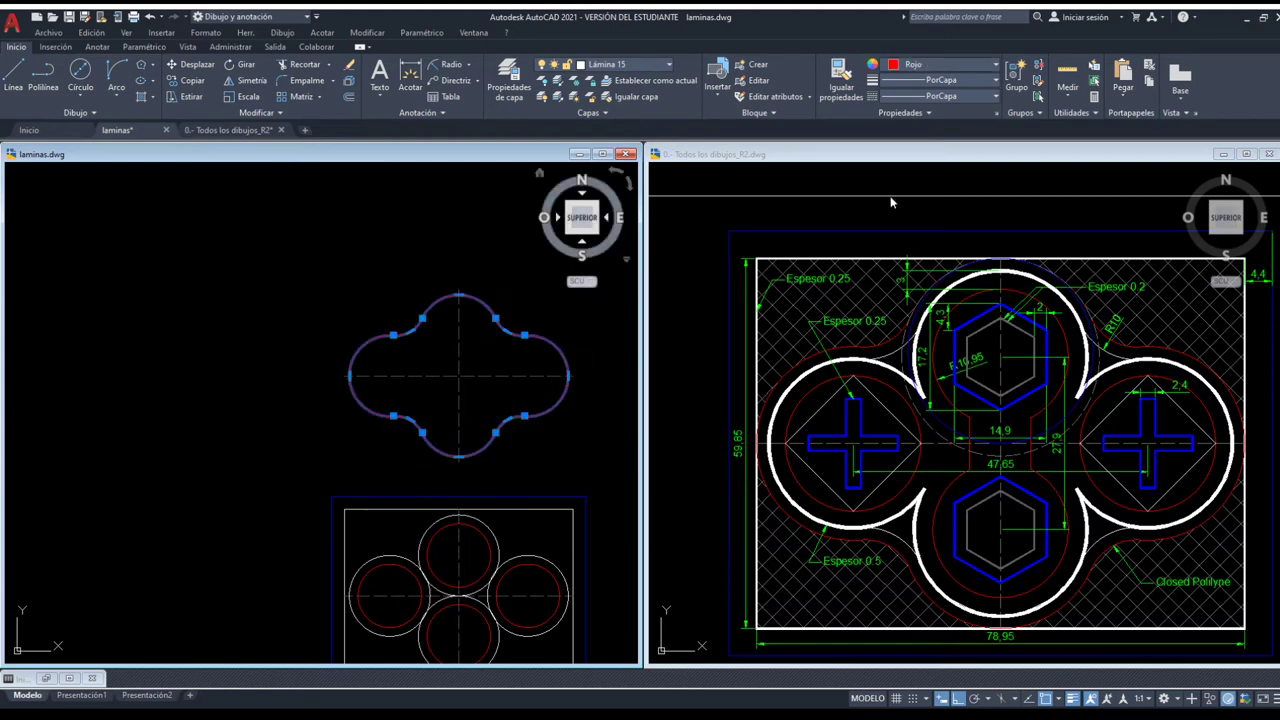
{"action": "key", "text": "Escape"}
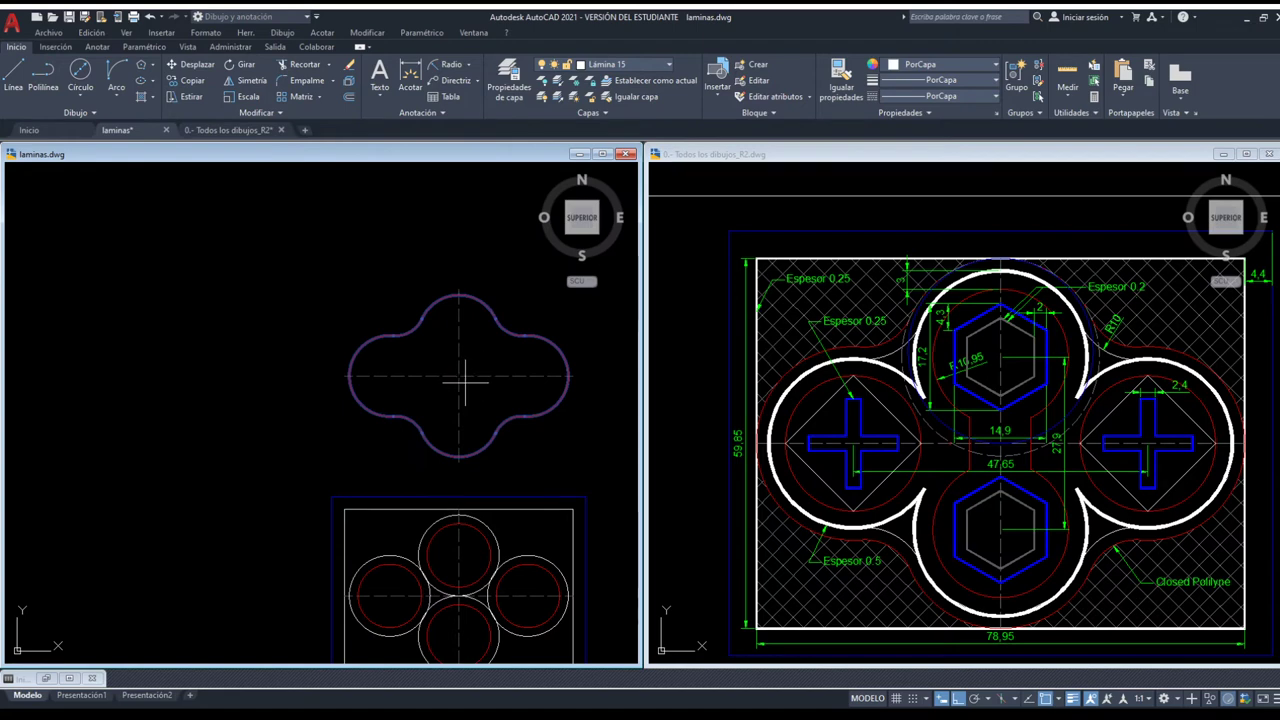
{"action": "scroll", "coordinate": [468, 365], "scroll_direction": "down", "scroll_amount": 5}
{"action": "scroll", "coordinate": [462, 300], "scroll_direction": "up", "scroll_amount": 3}
{"action": "scroll", "coordinate": [466, 290], "scroll_direction": "up", "scroll_amount": 2}
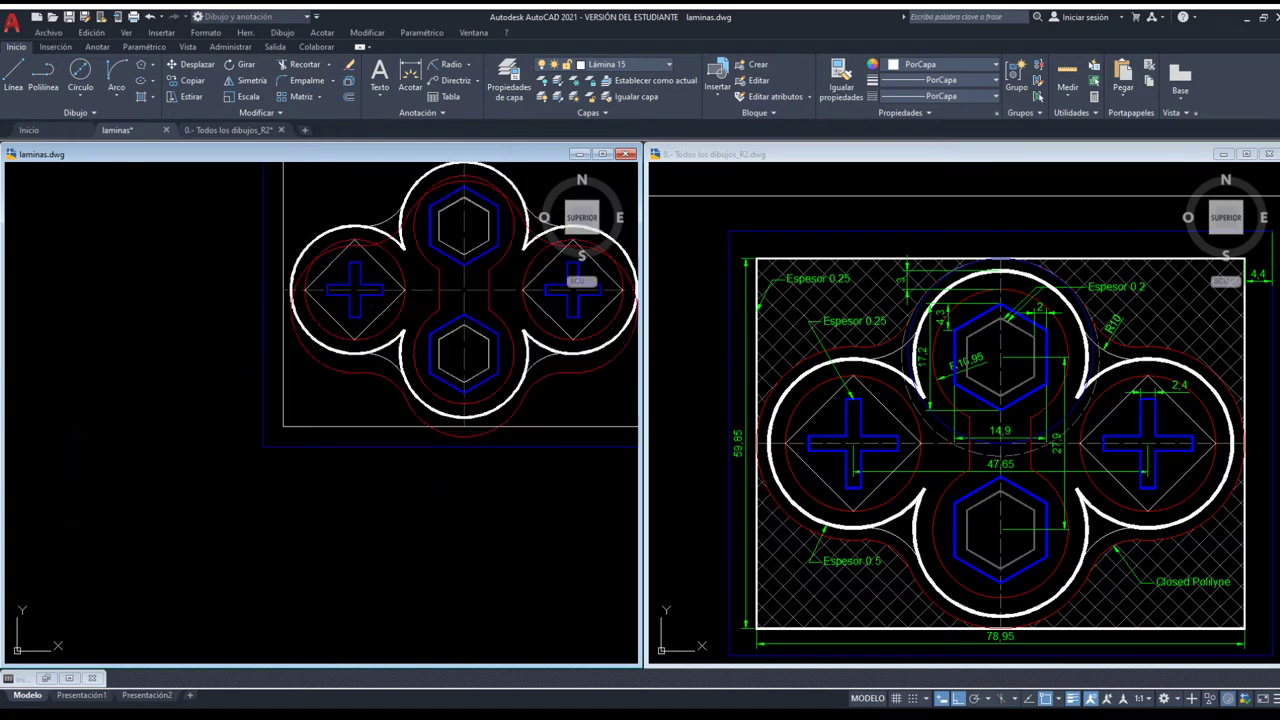
{"action": "scroll", "coordinate": [471, 280], "scroll_direction": "up", "scroll_amount": 1}
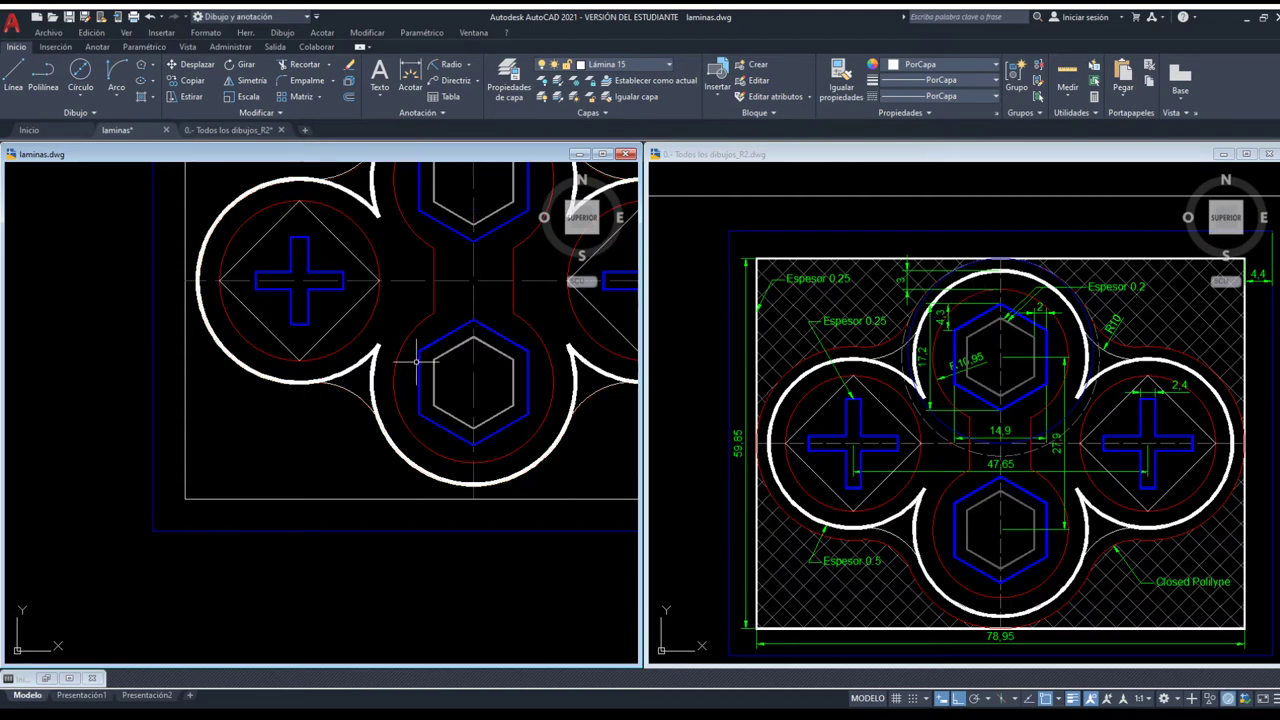
{"action": "left_click", "coordinate": [1060, 295]}
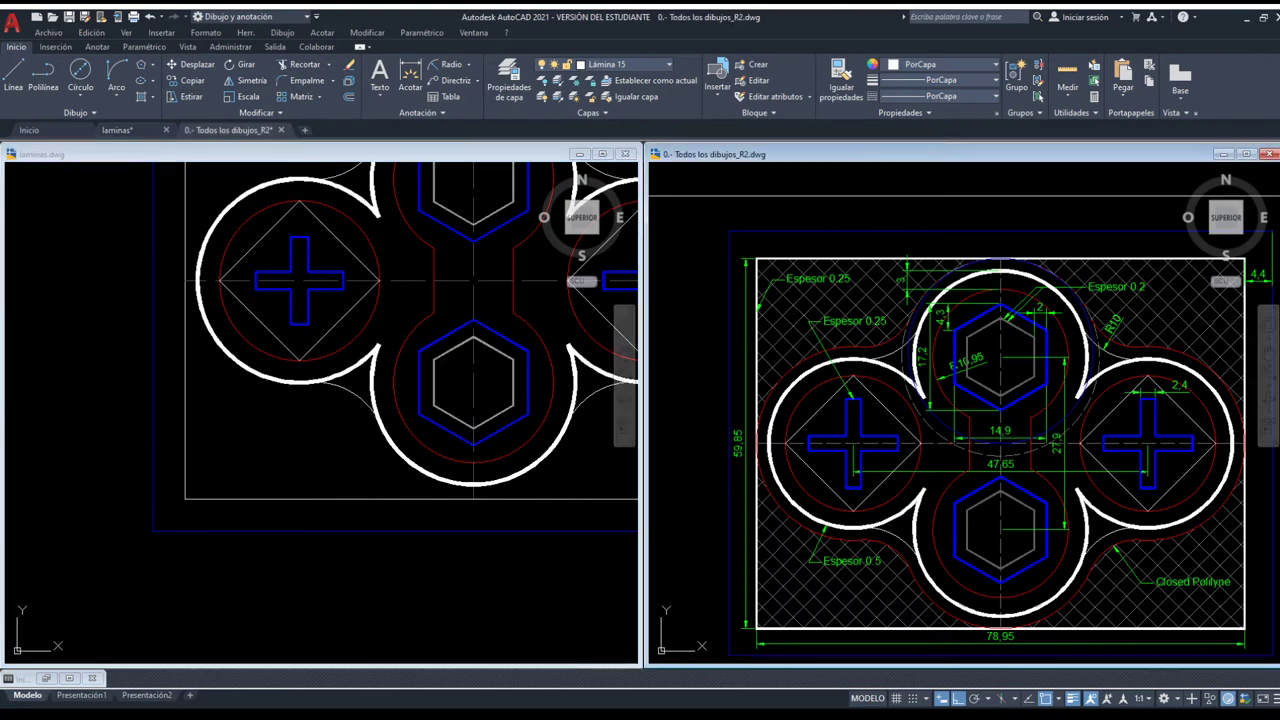
{"action": "scroll", "coordinate": [1000, 268], "scroll_direction": "up", "scroll_amount": 3}
{"action": "scroll", "coordinate": [997, 268], "scroll_direction": "up", "scroll_amount": 2}
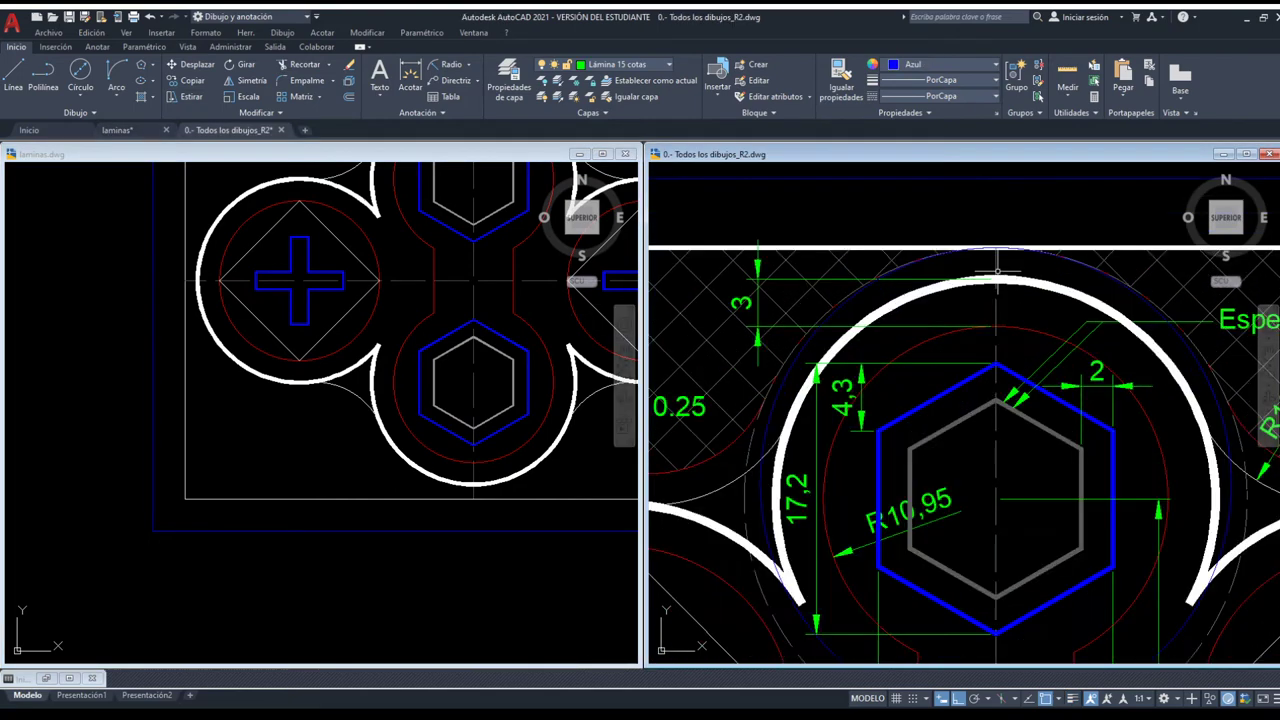
{"action": "scroll", "coordinate": [1000, 268], "scroll_direction": "down", "scroll_amount": 3}
{"action": "scroll", "coordinate": [1007, 268], "scroll_direction": "down", "scroll_amount": 1}
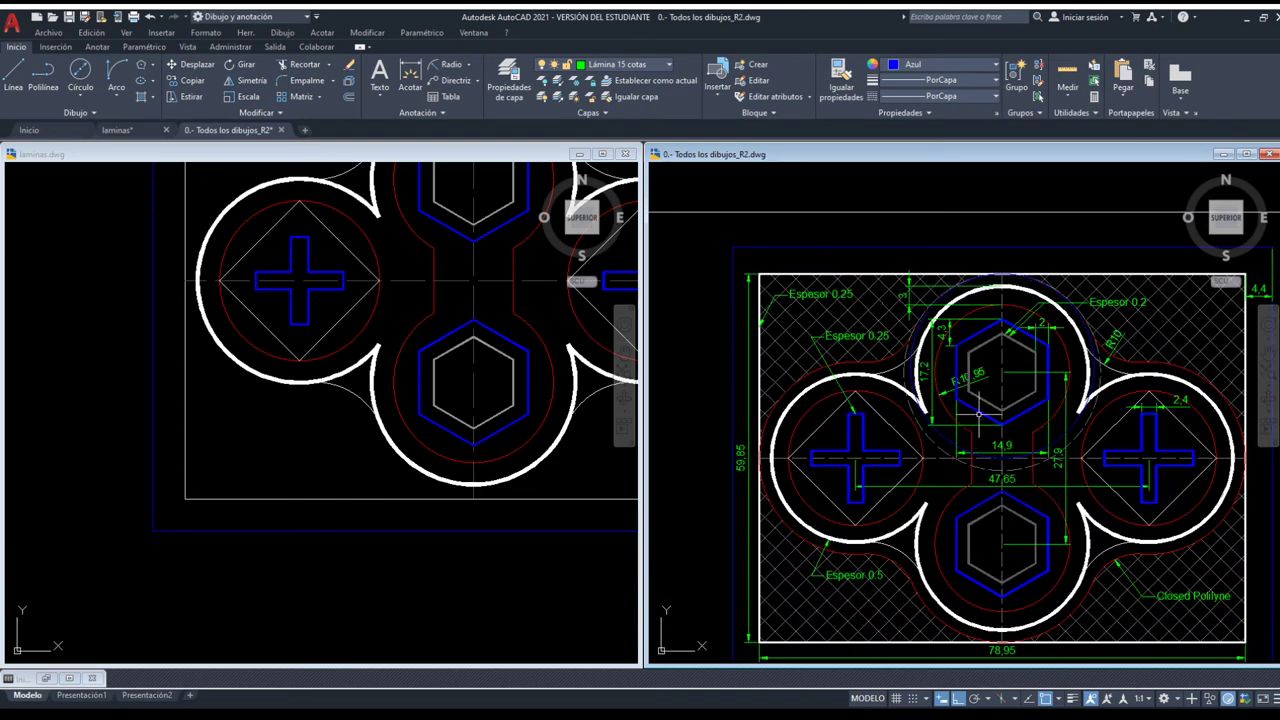
{"action": "scroll", "coordinate": [1004, 298], "scroll_direction": "up", "scroll_amount": 5}
{"action": "scroll", "coordinate": [985, 325], "scroll_direction": "down", "scroll_amount": 2}
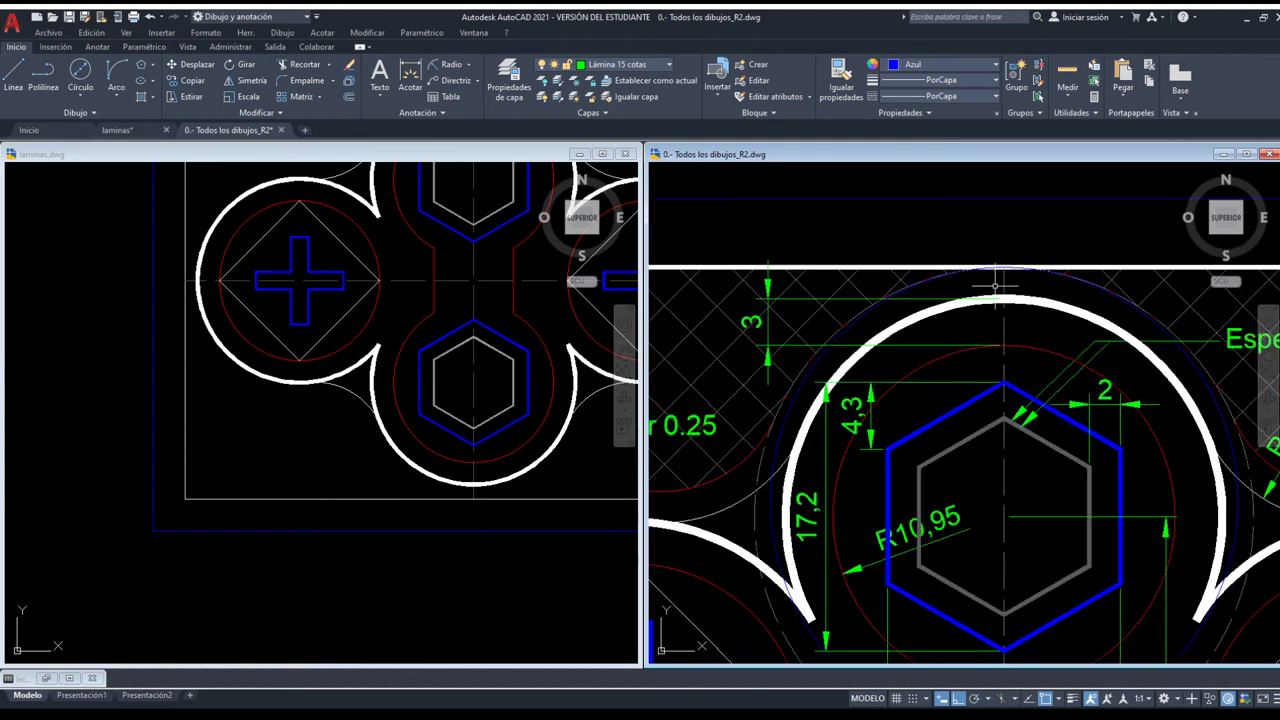
{"action": "scroll", "coordinate": [967, 342], "scroll_direction": "down", "scroll_amount": 2}
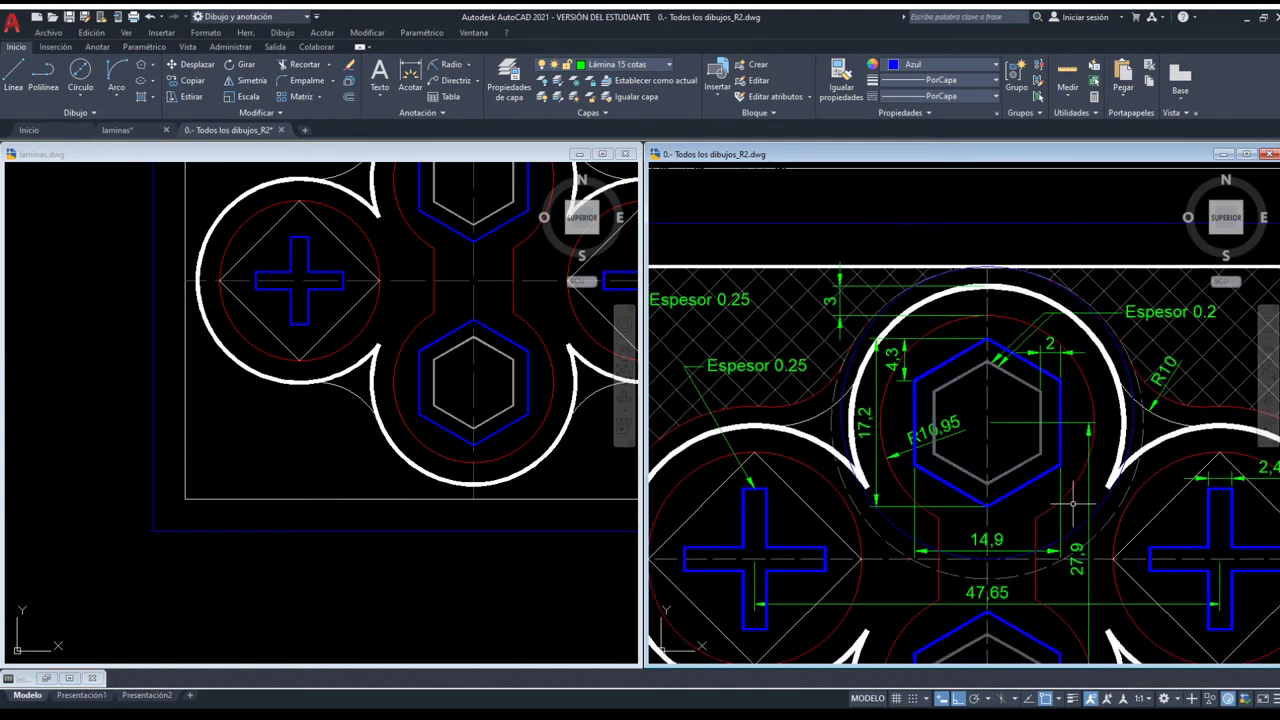
{"action": "scroll", "coordinate": [1008, 358], "scroll_direction": "down", "scroll_amount": 3}
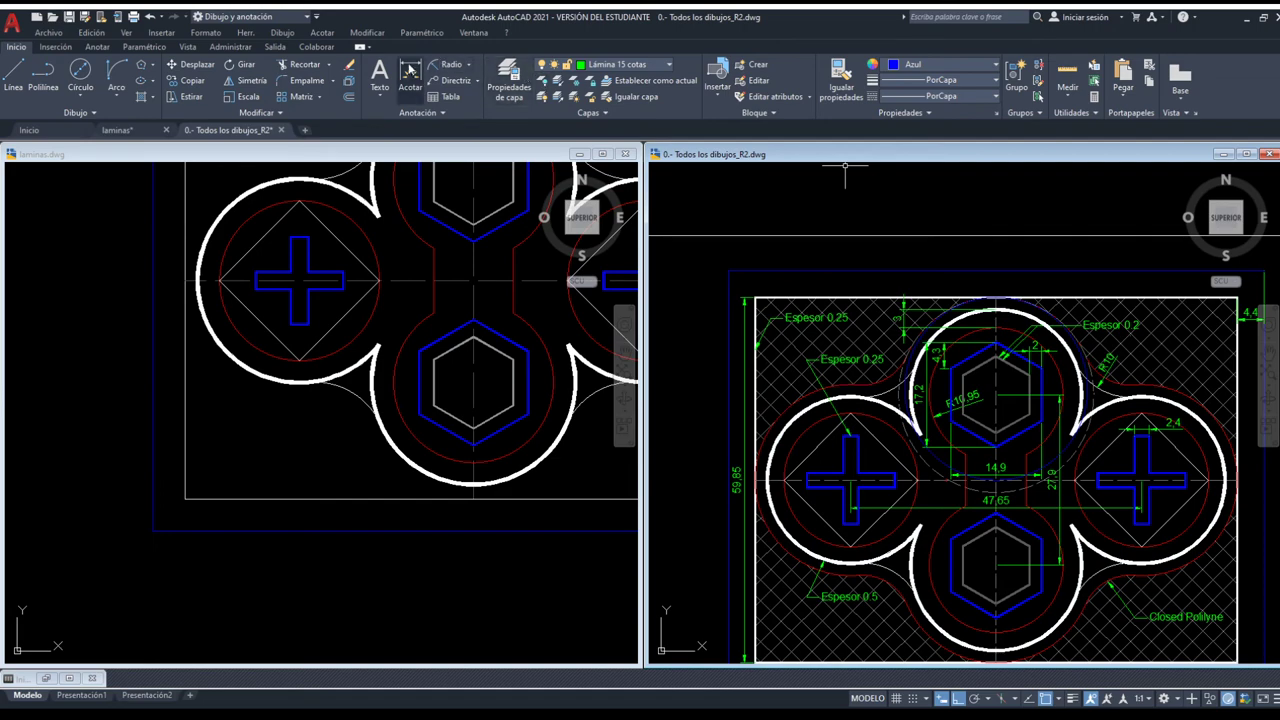
{"action": "scroll", "coordinate": [995, 292], "scroll_direction": "up", "scroll_amount": 5}
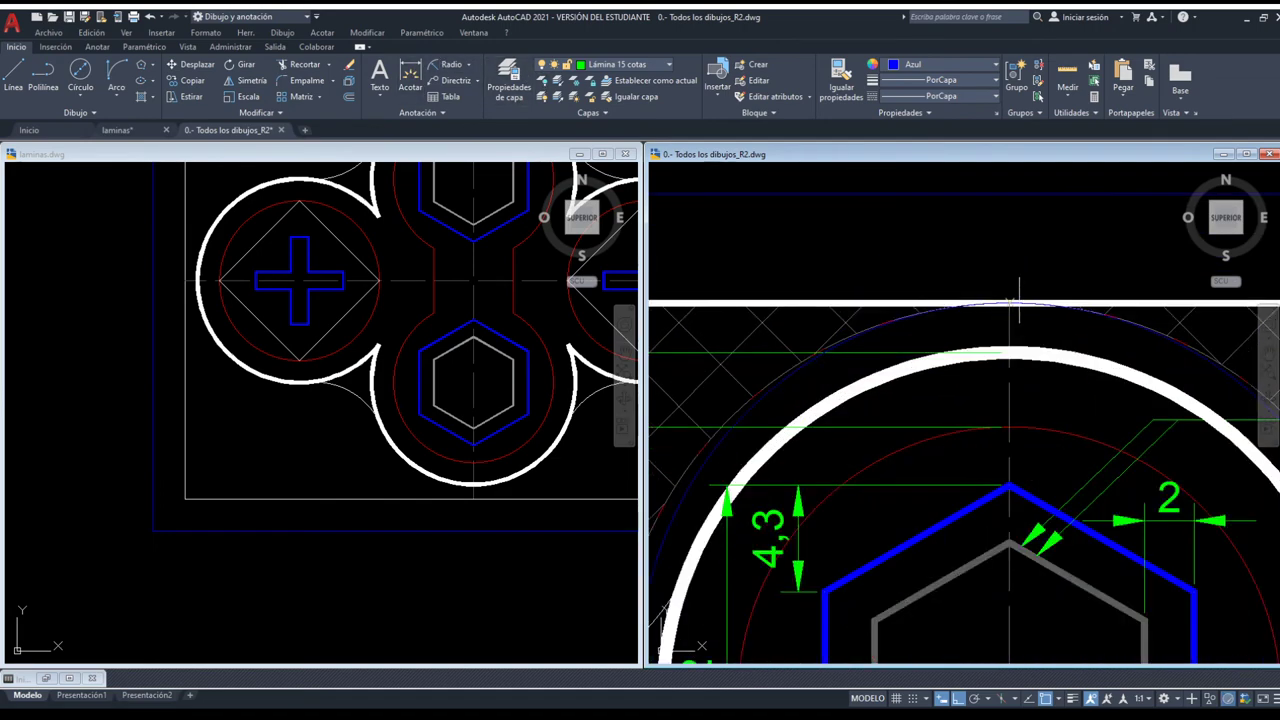
{"action": "left_click", "coordinate": [1015, 300]}
{"action": "scroll", "coordinate": [952, 335], "scroll_direction": "down", "scroll_amount": 2}
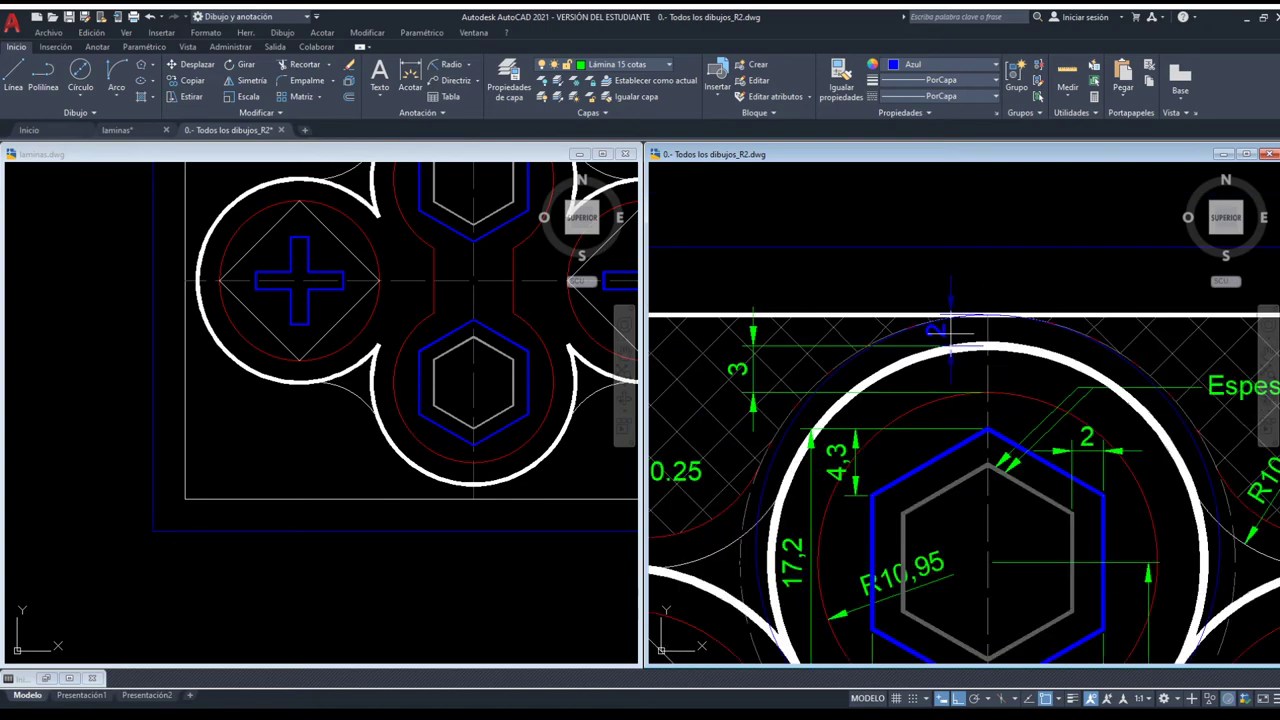
{"action": "scroll", "coordinate": [952, 332], "scroll_direction": "up", "scroll_amount": 2}
{"action": "key", "text": "Escape"}
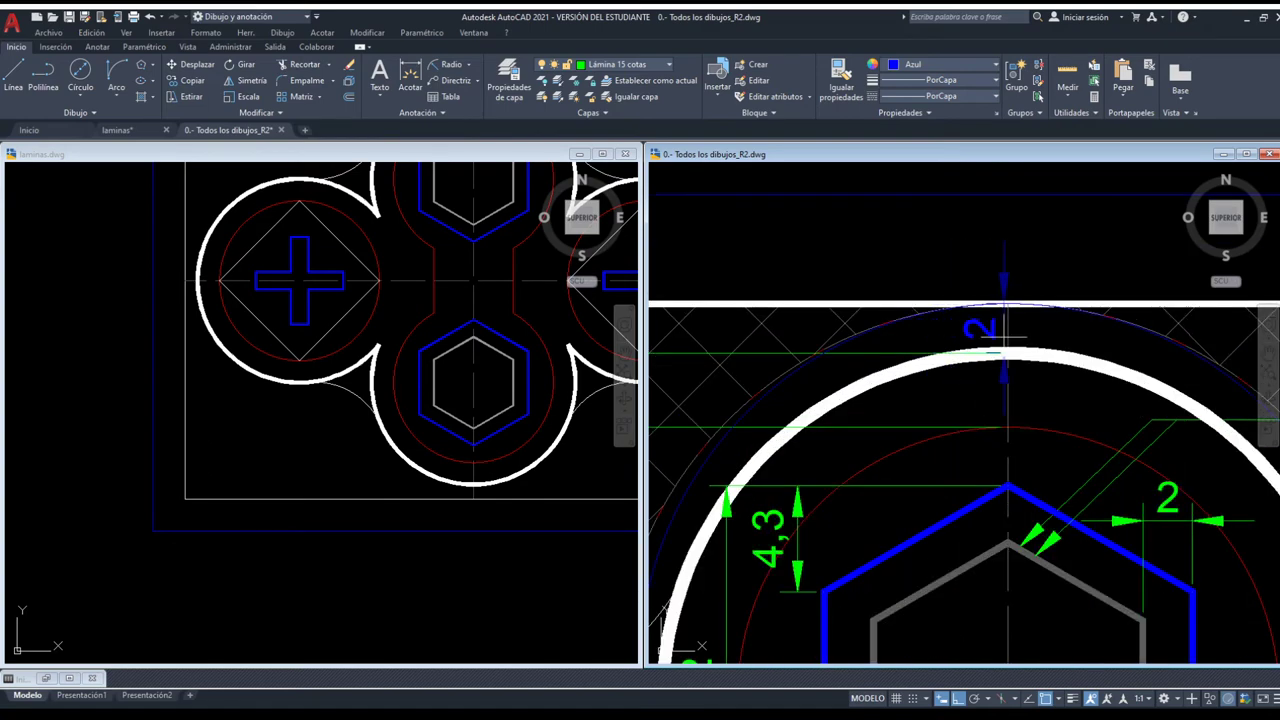
{"action": "scroll", "coordinate": [987, 337], "scroll_direction": "down", "scroll_amount": 2}
{"action": "scroll", "coordinate": [987, 337], "scroll_direction": "down", "scroll_amount": 5}
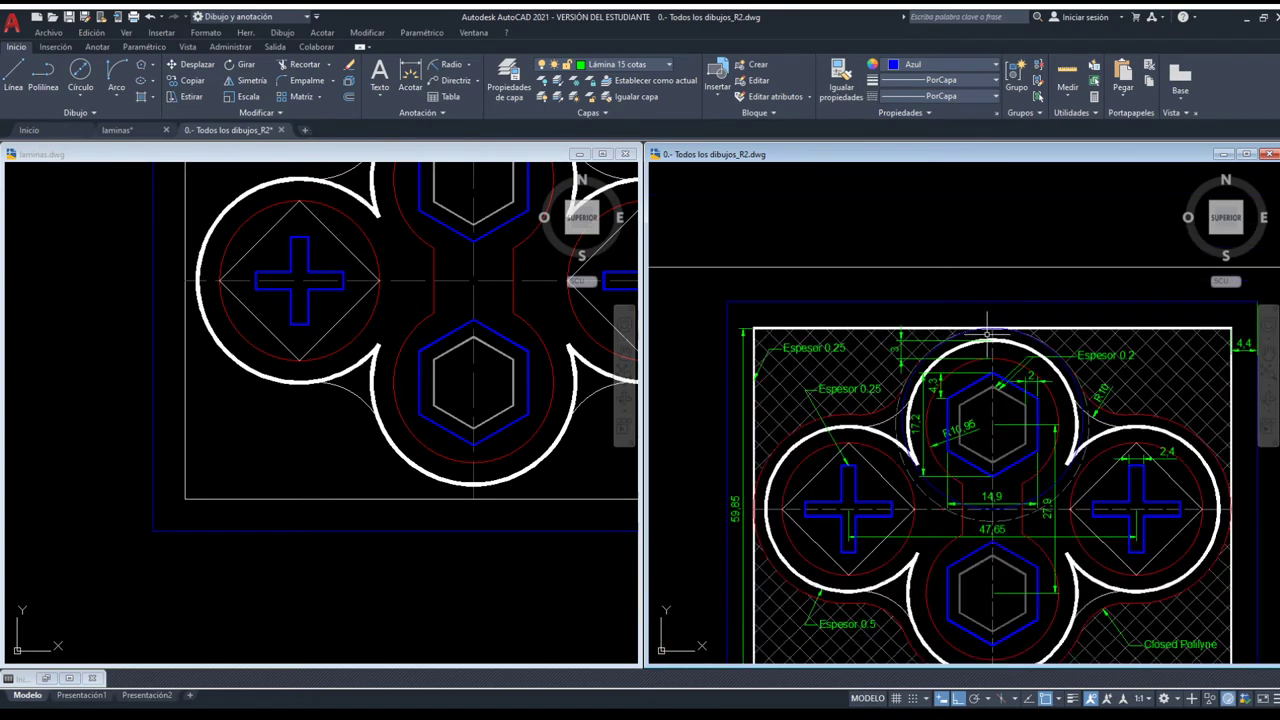
{"action": "left_click", "coordinate": [539, 319]}
{"action": "scroll", "coordinate": [515, 335], "scroll_direction": "down", "scroll_amount": 4}
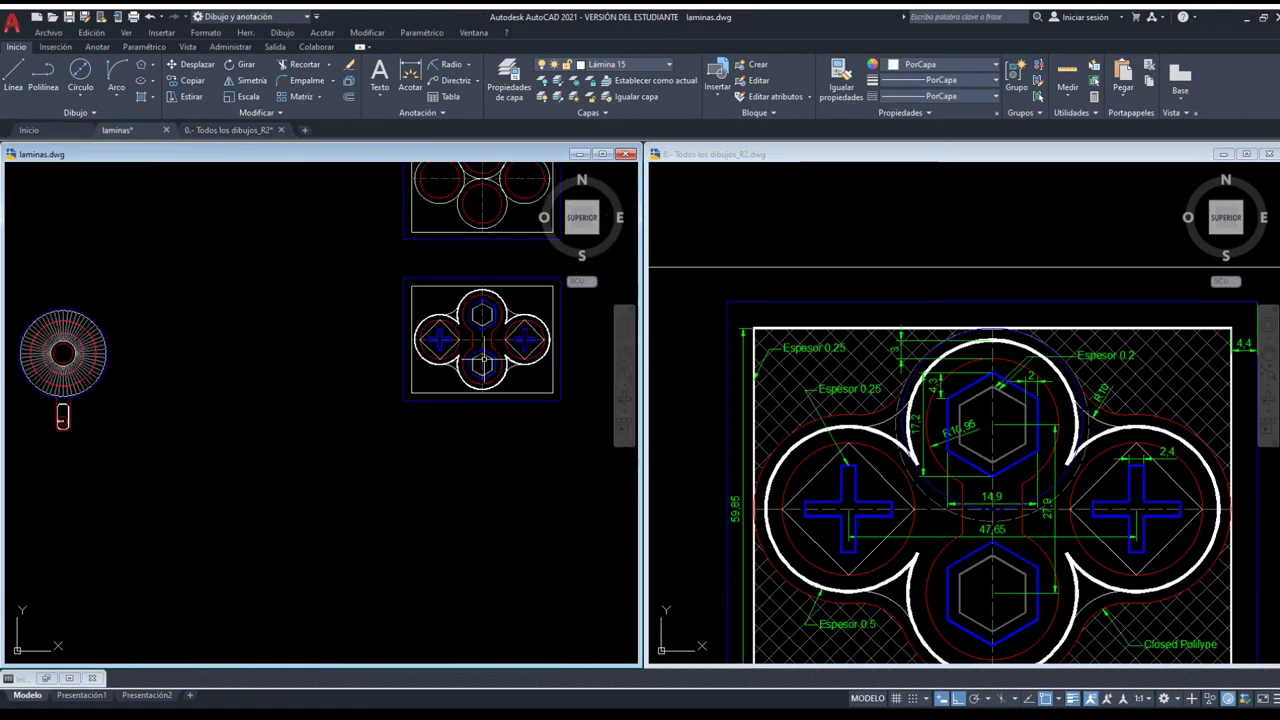
{"action": "scroll", "coordinate": [489, 320], "scroll_direction": "up", "scroll_amount": 1}
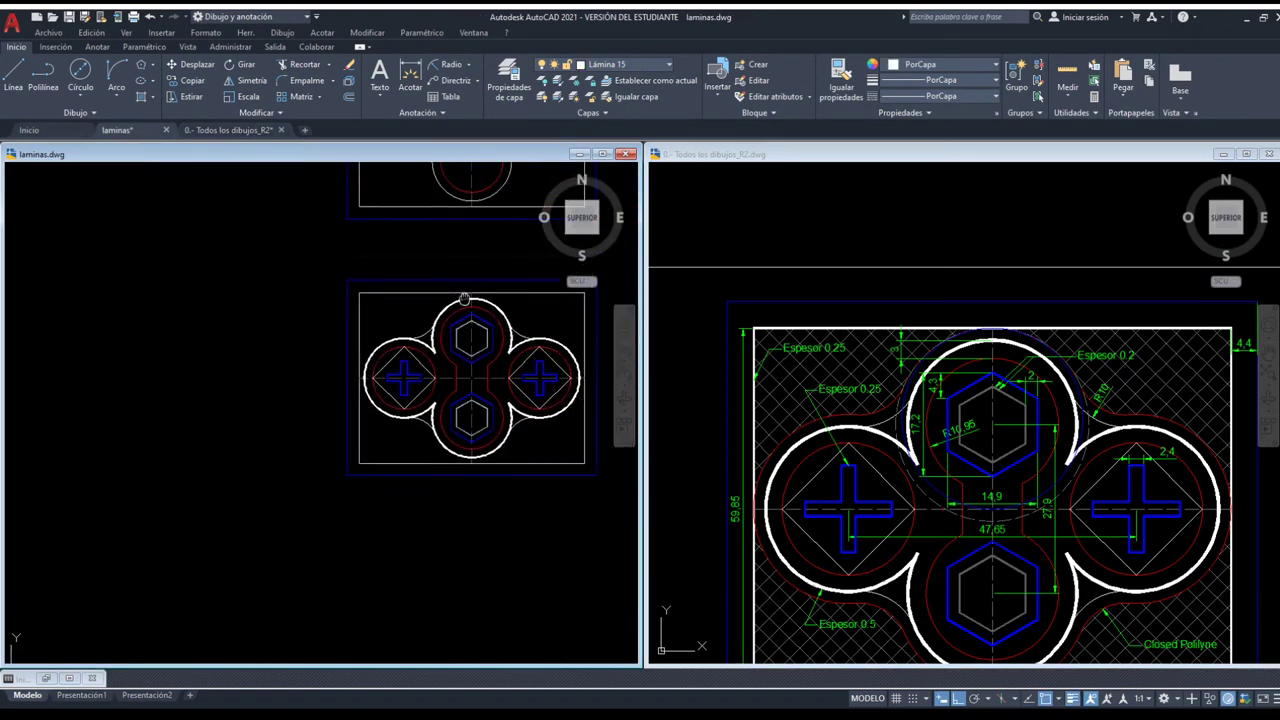
{"action": "scroll", "coordinate": [494, 302], "scroll_direction": "up", "scroll_amount": 5}
{"action": "scroll", "coordinate": [487, 300], "scroll_direction": "up", "scroll_amount": 1}
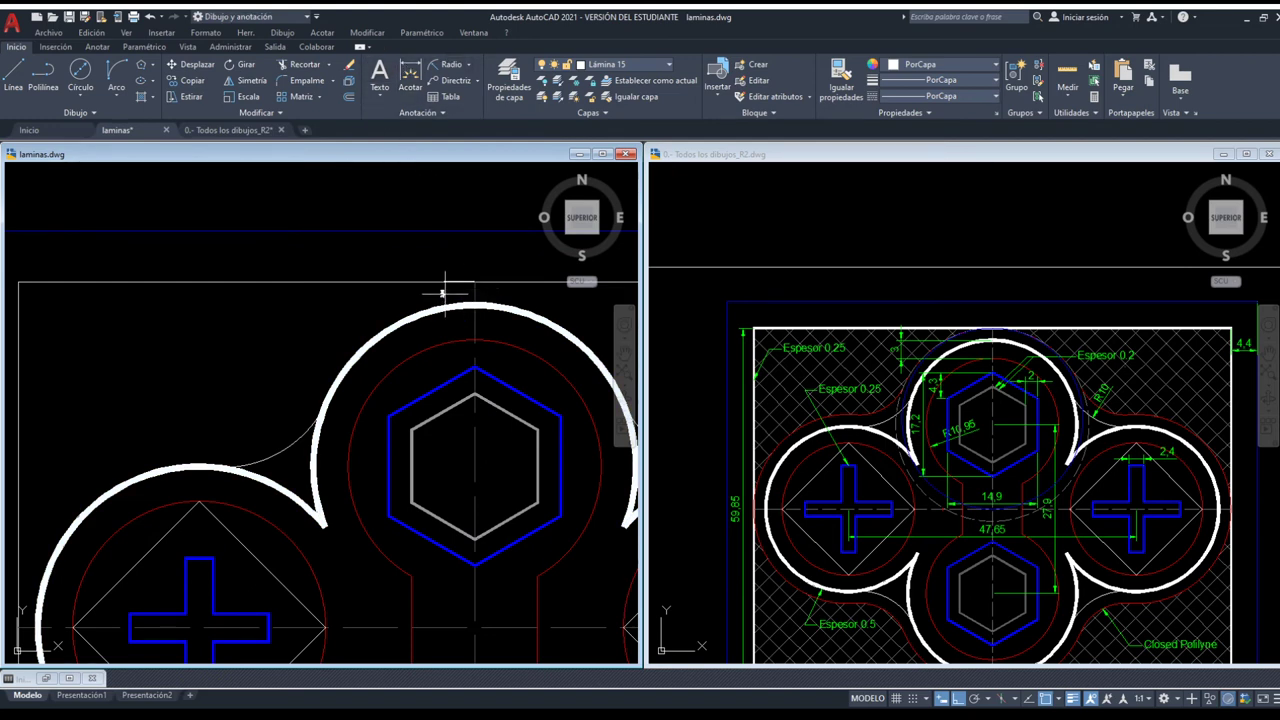
{"action": "scroll", "coordinate": [443, 286], "scroll_direction": "up", "scroll_amount": 4}
{"action": "scroll", "coordinate": [434, 289], "scroll_direction": "down", "scroll_amount": 3}
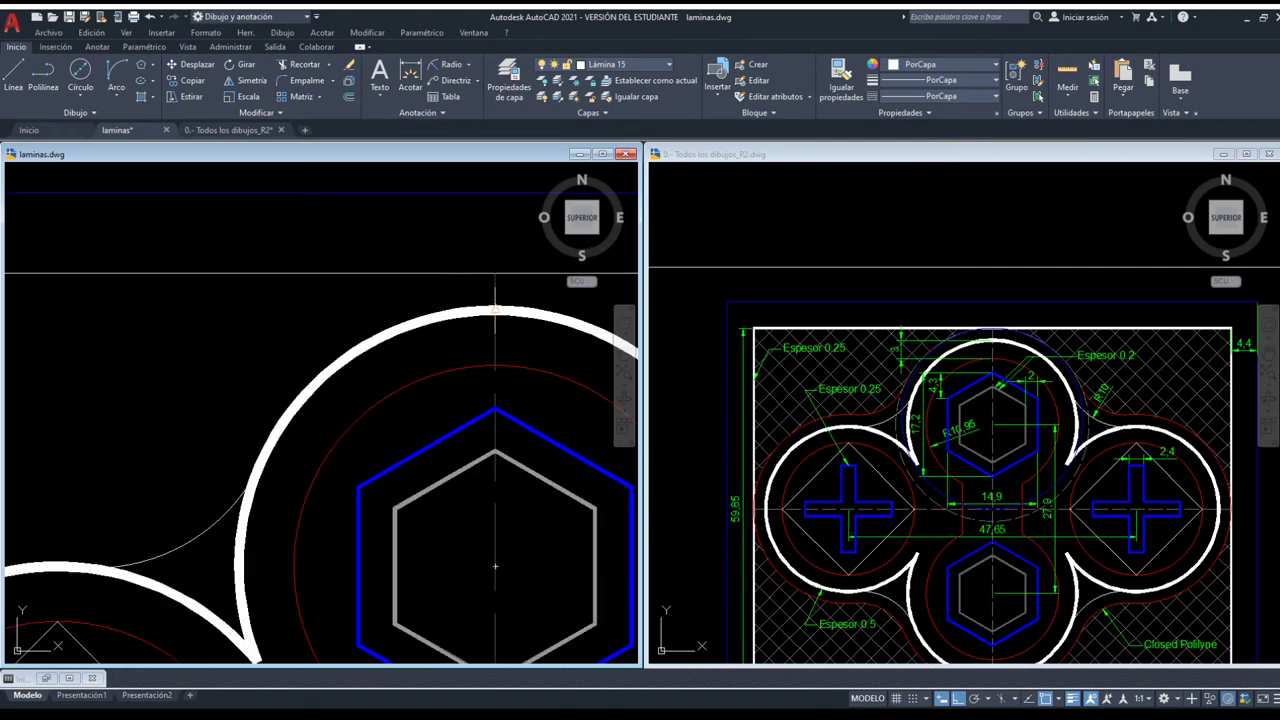
{"action": "scroll", "coordinate": [494, 272], "scroll_direction": "up", "scroll_amount": 2}
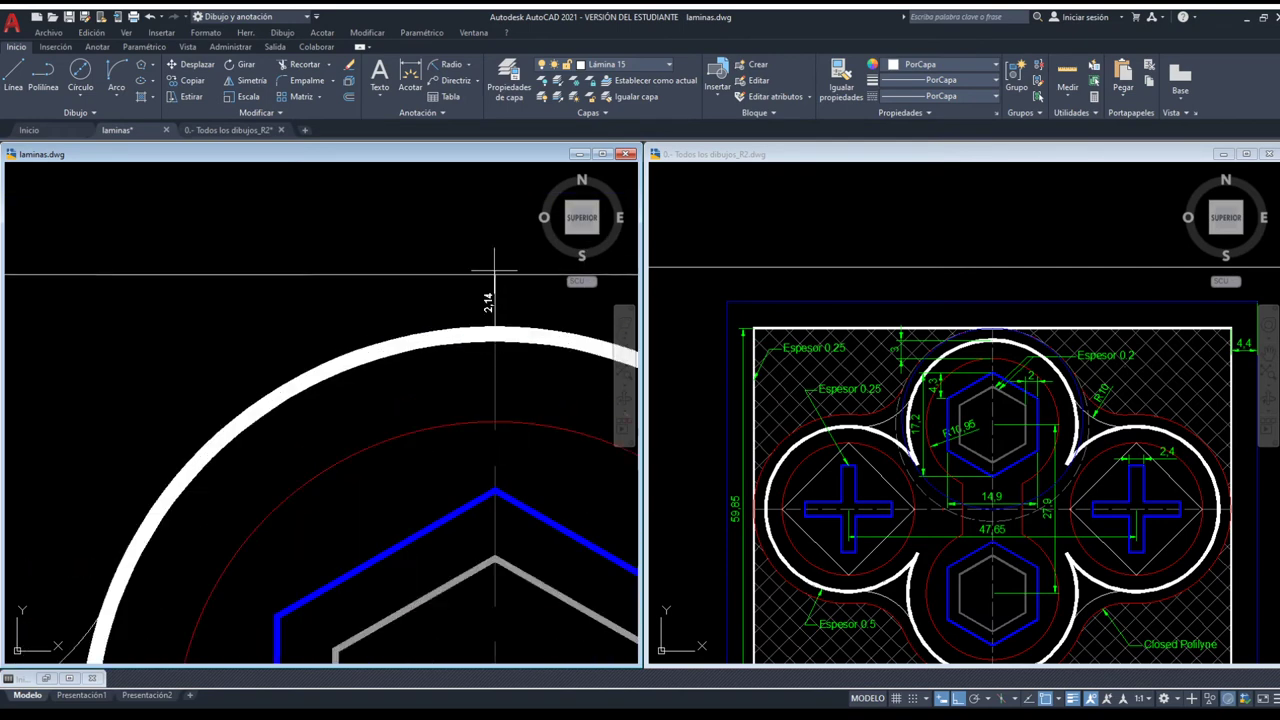
{"action": "scroll", "coordinate": [494, 274], "scroll_direction": "up", "scroll_amount": 2}
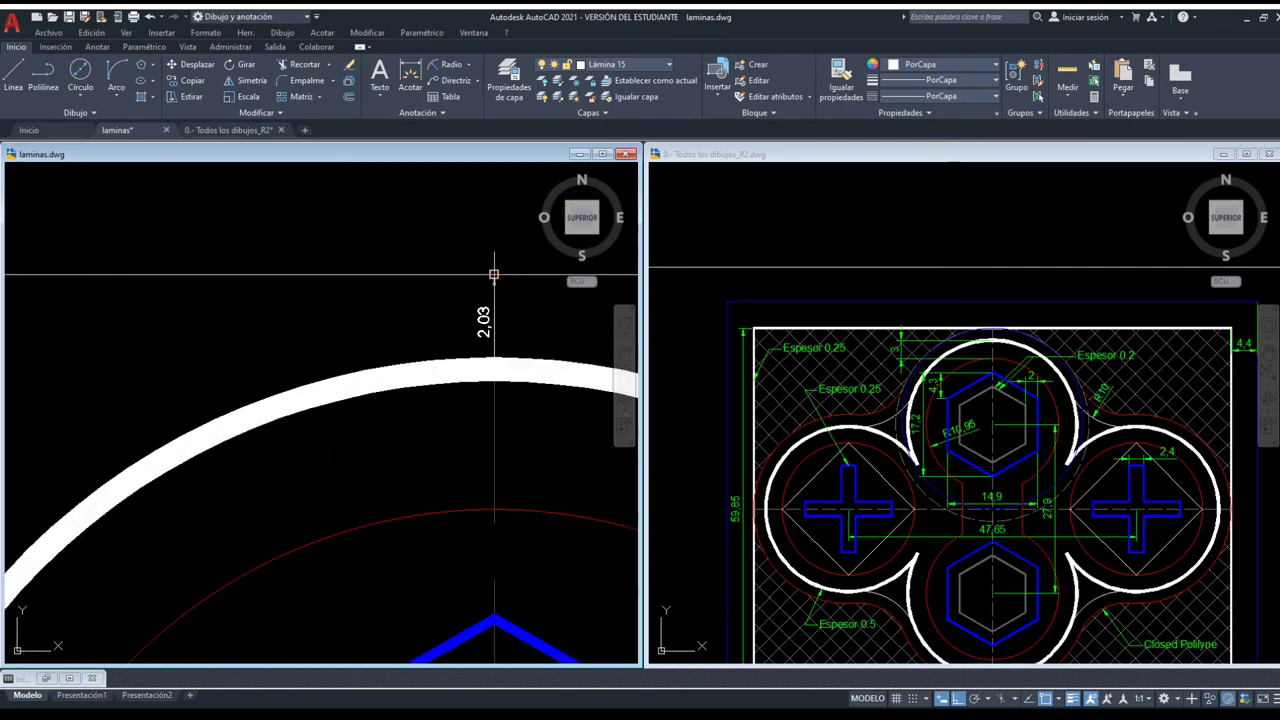
{"action": "scroll", "coordinate": [420, 345], "scroll_direction": "down", "scroll_amount": 5}
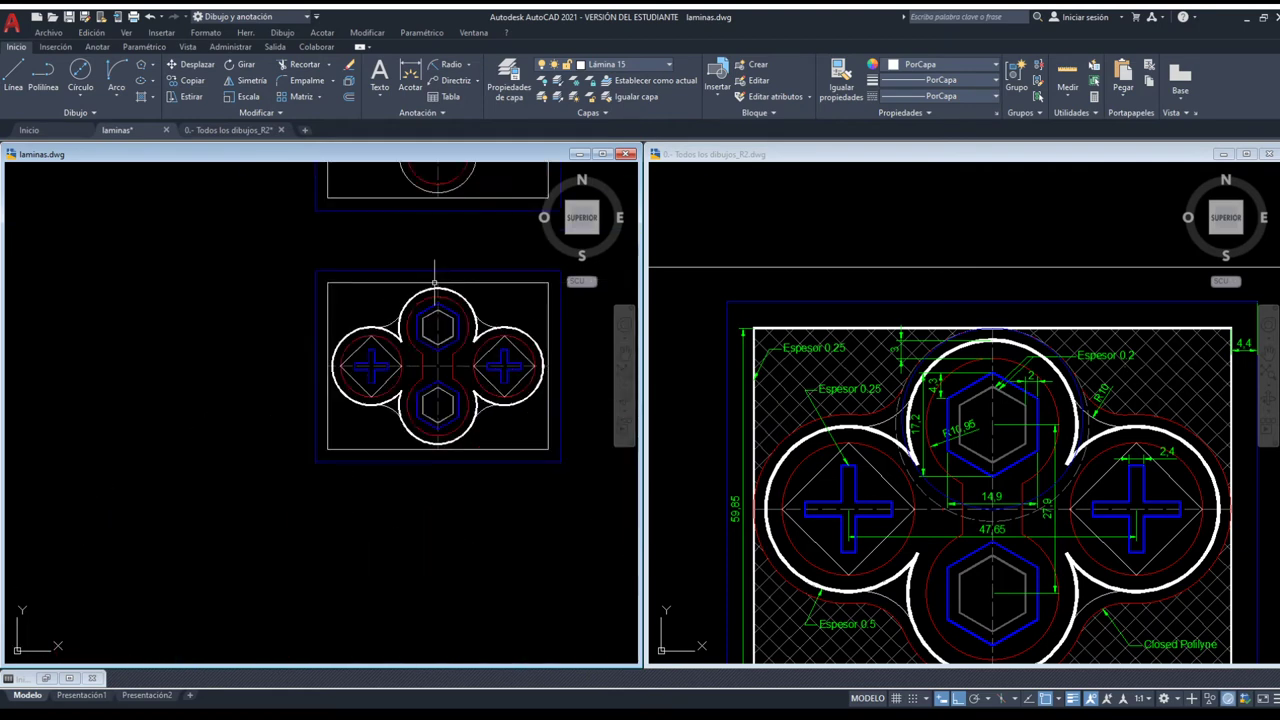
{"action": "scroll", "coordinate": [422, 340], "scroll_direction": "down", "scroll_amount": 3}
{"action": "scroll", "coordinate": [424, 340], "scroll_direction": "down", "scroll_amount": 1}
{"action": "scroll", "coordinate": [428, 314], "scroll_direction": "up", "scroll_amount": 2}
Offset the red lobed outline once, placing a copy outside it.
{"action": "scroll", "coordinate": [428, 314], "scroll_direction": "up", "scroll_amount": 2}
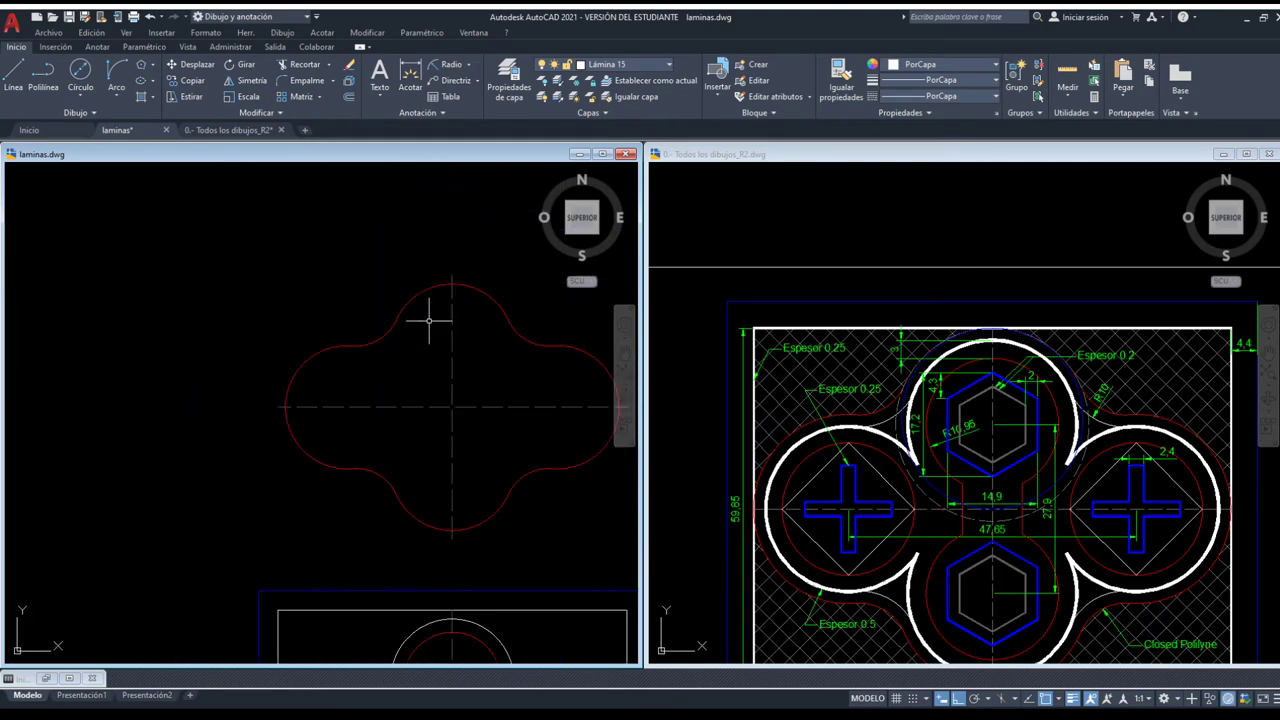
{"action": "scroll", "coordinate": [421, 316], "scroll_direction": "up", "scroll_amount": 1}
{"action": "left_click", "coordinate": [426, 293]}
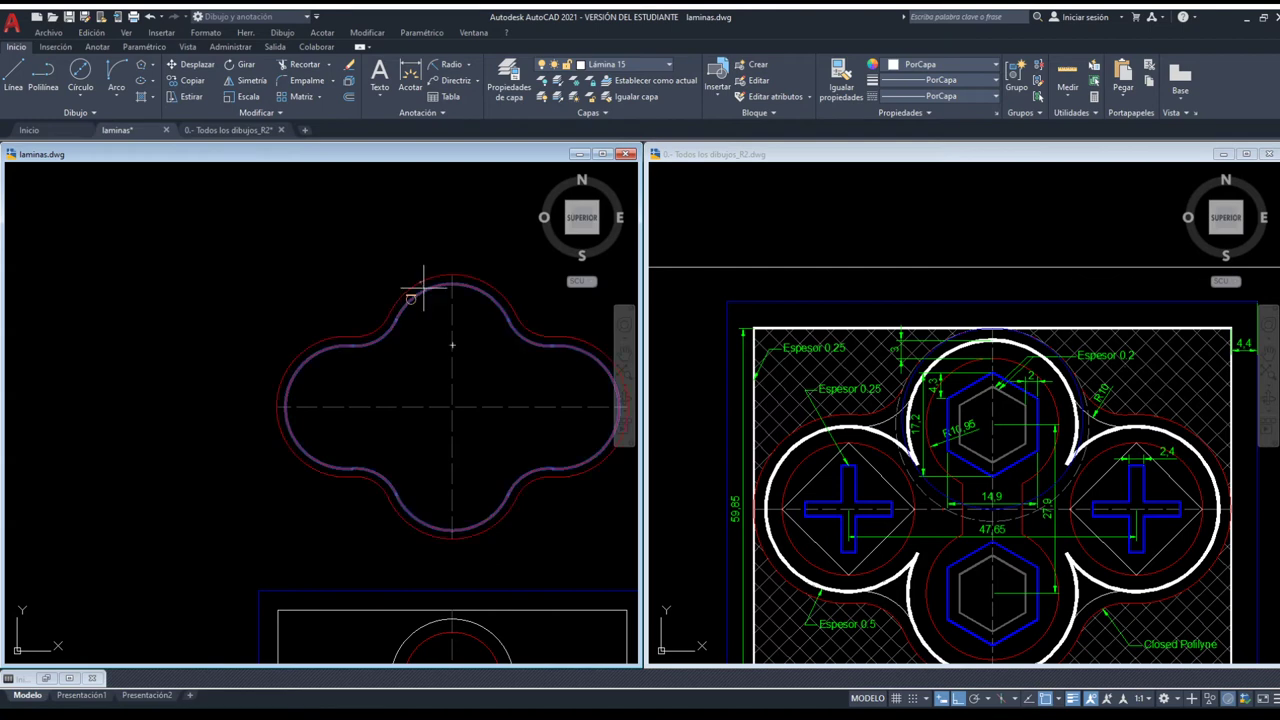
{"action": "left_click", "coordinate": [411, 269]}
{"action": "key", "text": "Return"}
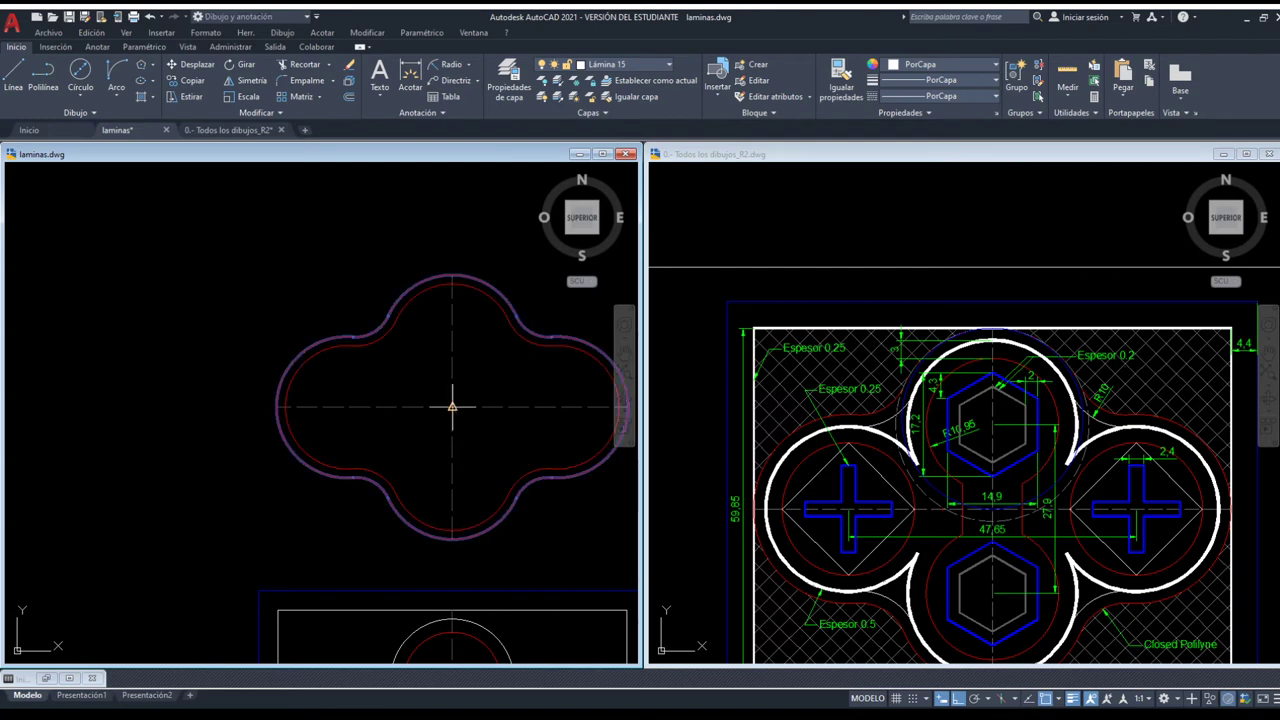
Recentre on the red outline and offset it again to an outer concentric copy.
{"action": "scroll", "coordinate": [452, 407], "scroll_direction": "down", "scroll_amount": 3}
{"action": "scroll", "coordinate": [443, 340], "scroll_direction": "down", "scroll_amount": 2}
{"action": "scroll", "coordinate": [440, 470], "scroll_direction": "up", "scroll_amount": 2}
{"action": "scroll", "coordinate": [448, 480], "scroll_direction": "up", "scroll_amount": 4}
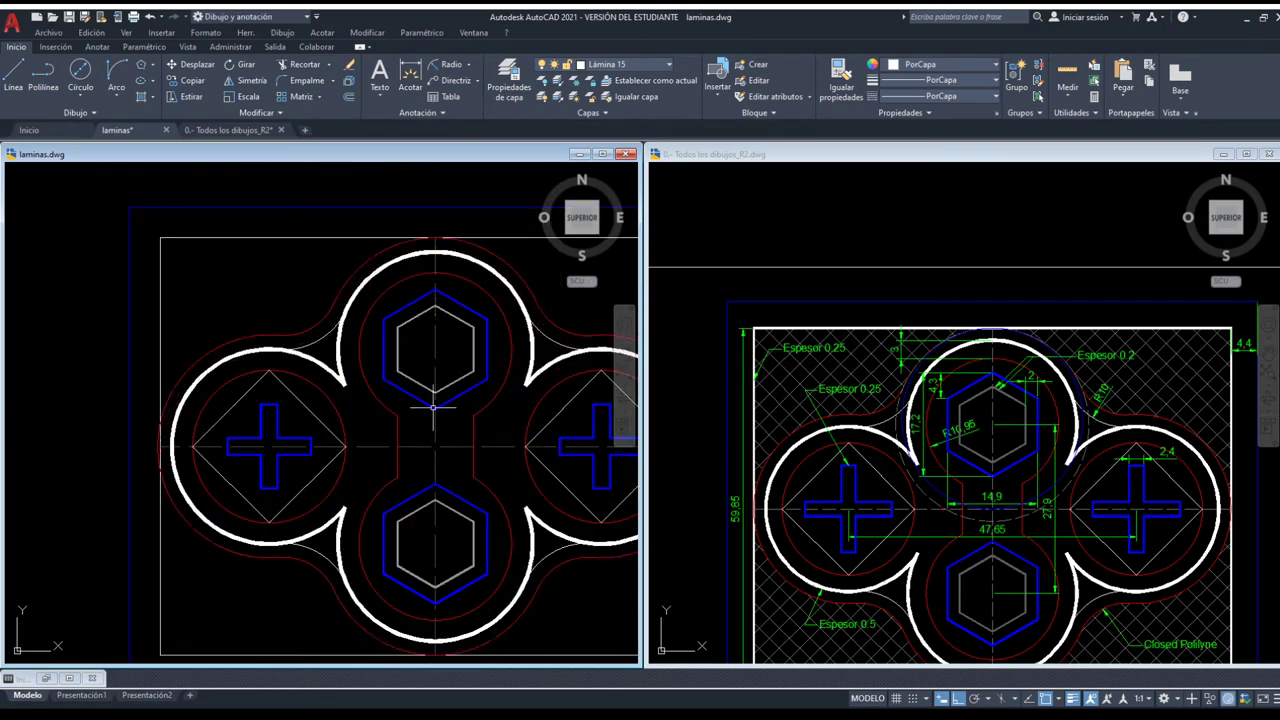
{"action": "scroll", "coordinate": [440, 270], "scroll_direction": "up", "scroll_amount": 2}
{"action": "scroll", "coordinate": [300, 237], "scroll_direction": "up", "scroll_amount": 3}
{"action": "scroll", "coordinate": [300, 237], "scroll_direction": "up", "scroll_amount": 2}
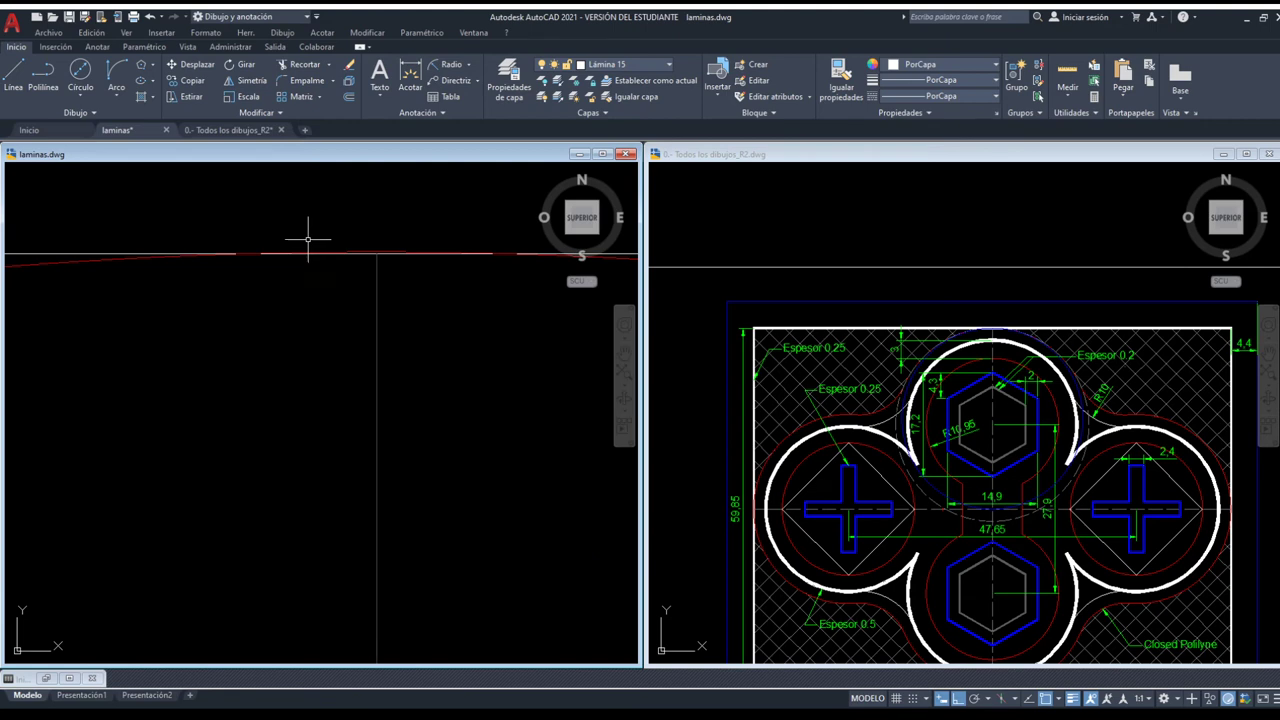
{"action": "scroll", "coordinate": [330, 242], "scroll_direction": "up", "scroll_amount": 1}
{"action": "scroll", "coordinate": [385, 251], "scroll_direction": "up", "scroll_amount": 1}
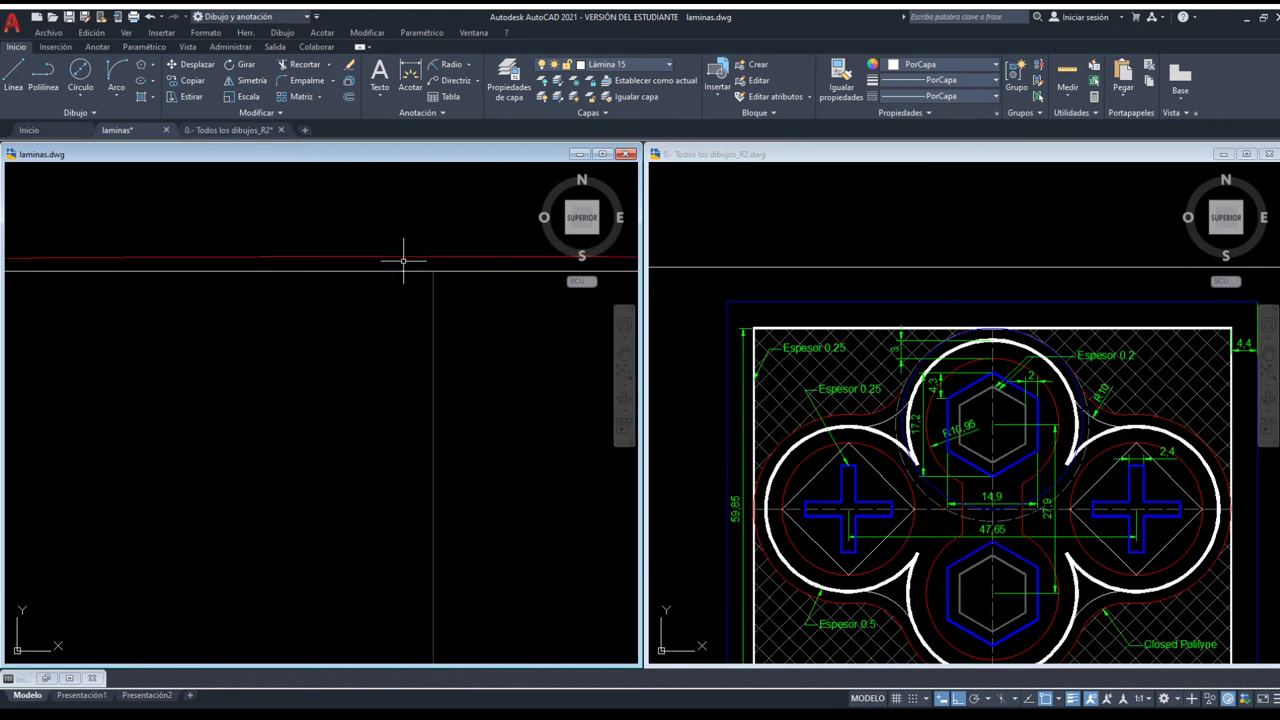
{"action": "scroll", "coordinate": [380, 237], "scroll_direction": "up", "scroll_amount": 2}
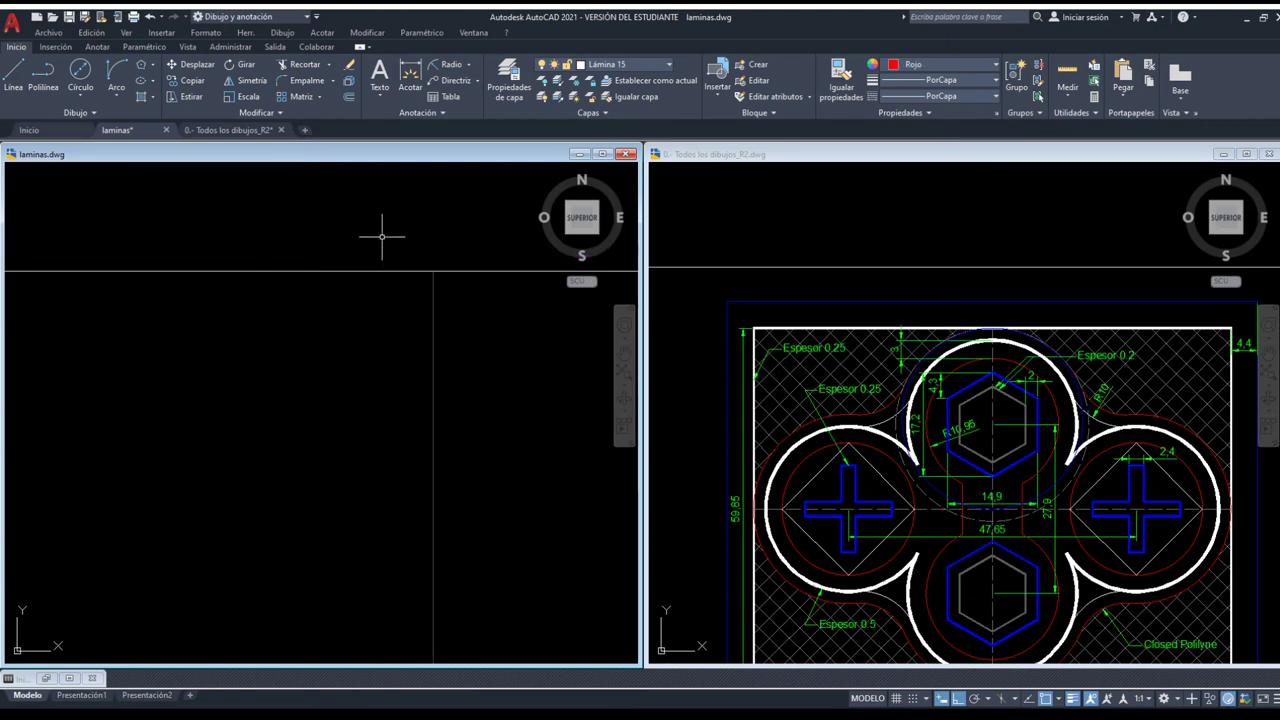
{"action": "scroll", "coordinate": [401, 340], "scroll_direction": "down", "scroll_amount": 3}
{"action": "scroll", "coordinate": [400, 330], "scroll_direction": "down", "scroll_amount": 5}
{"action": "scroll", "coordinate": [414, 329], "scroll_direction": "up", "scroll_amount": 4}
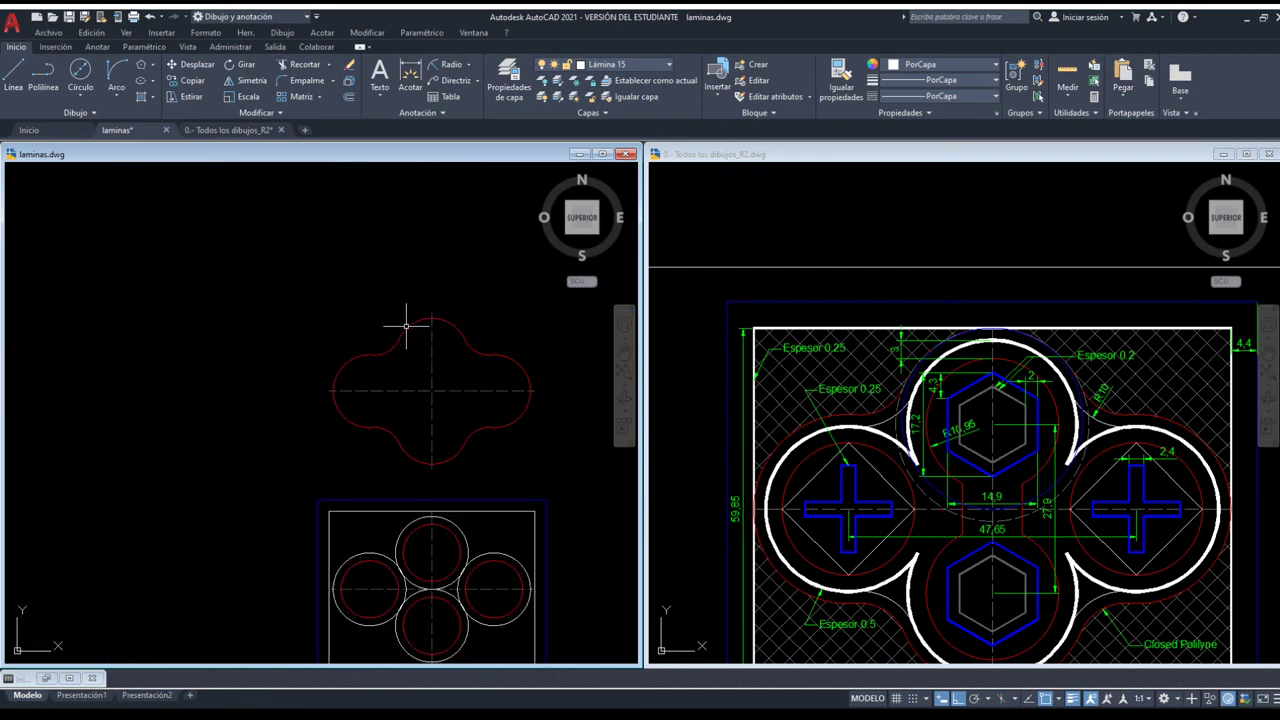
{"action": "scroll", "coordinate": [419, 310], "scroll_direction": "up", "scroll_amount": 5}
{"action": "scroll", "coordinate": [419, 303], "scroll_direction": "down", "scroll_amount": 2}
{"action": "scroll", "coordinate": [365, 327], "scroll_direction": "down", "scroll_amount": 2}
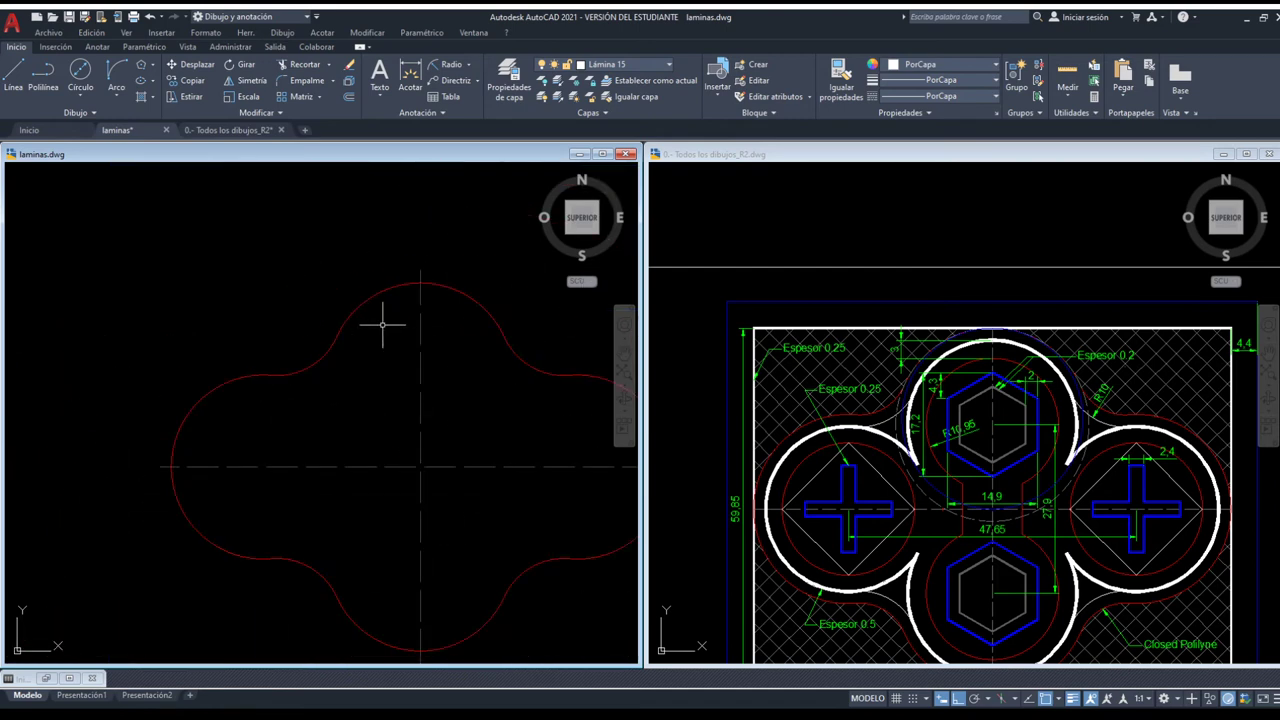
{"action": "middle_click_drag", "start_coordinate": [382, 325], "coordinate": [352, 312]}
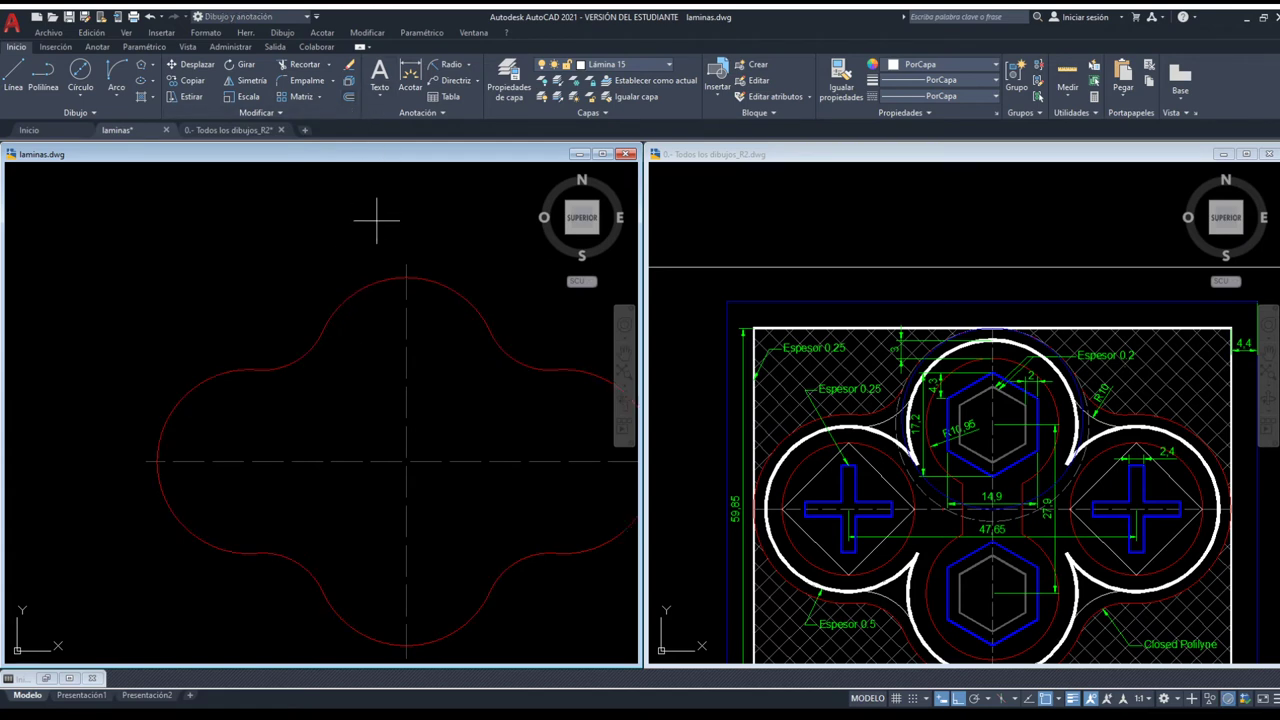
{"action": "left_click", "coordinate": [388, 277]}
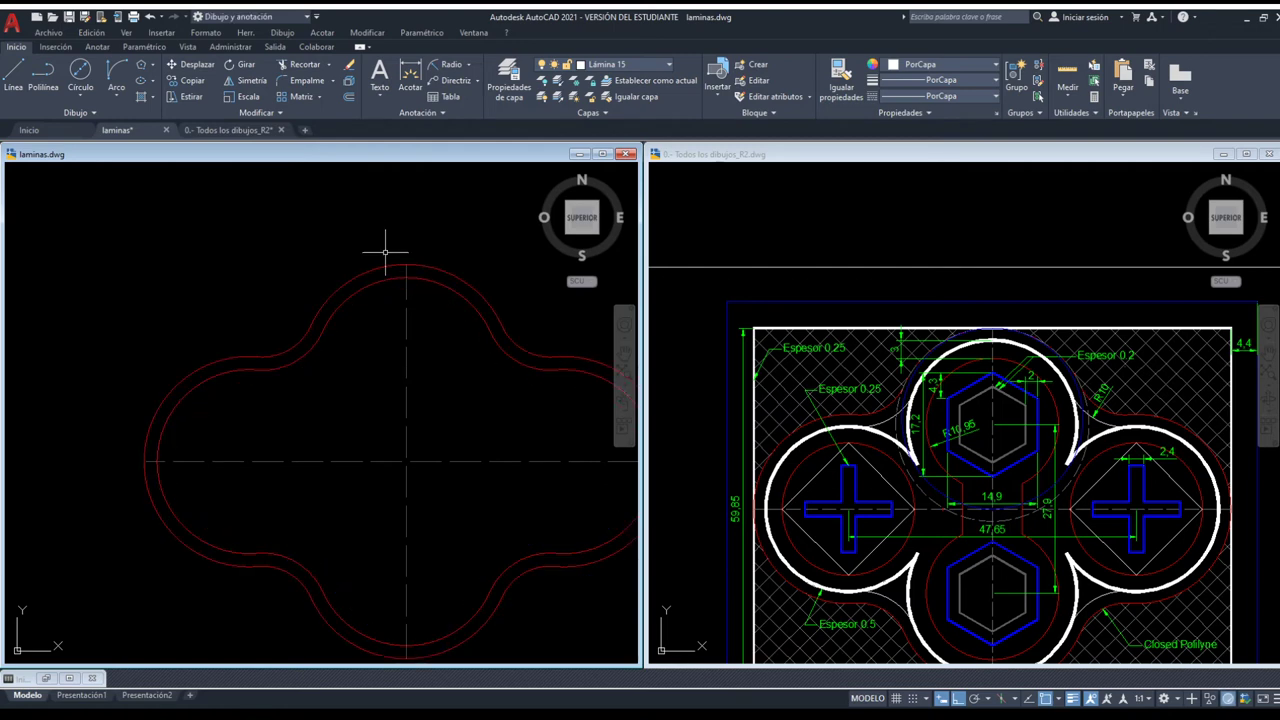
{"action": "left_click", "coordinate": [385, 250]}
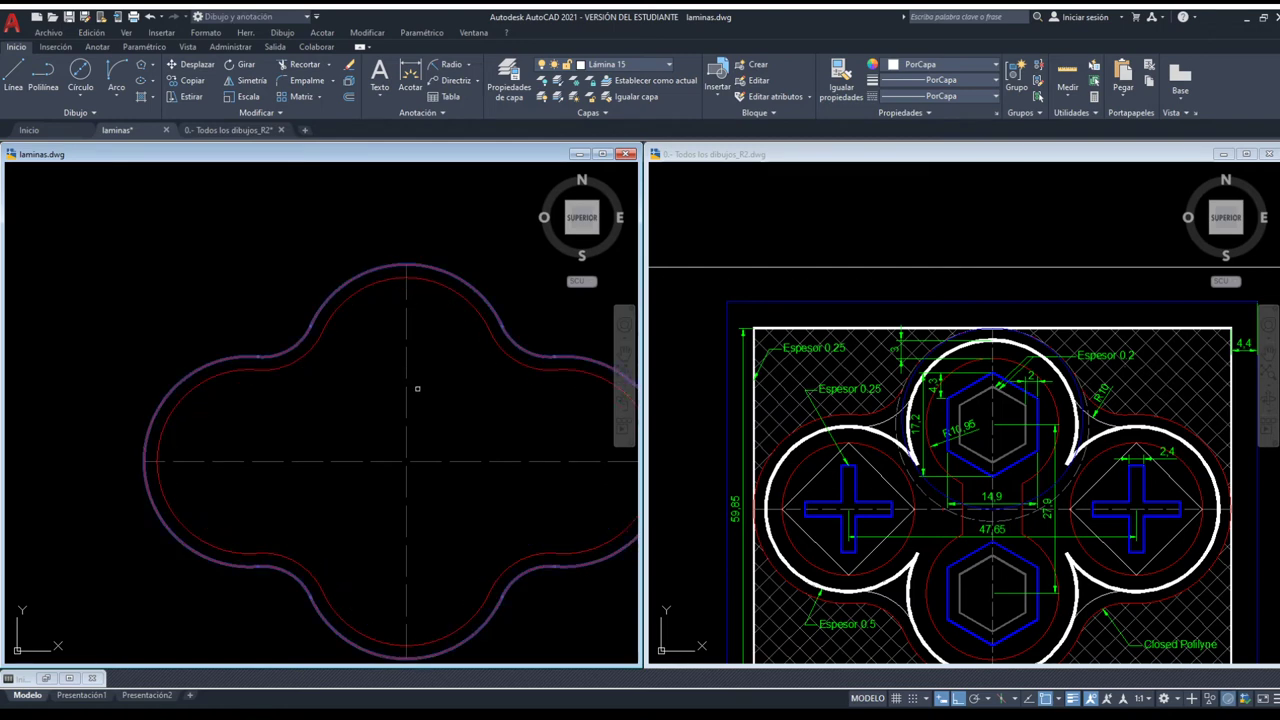
{"action": "scroll", "coordinate": [406, 461], "scroll_direction": "down", "scroll_amount": 2}
{"action": "scroll", "coordinate": [400, 455], "scroll_direction": "down", "scroll_amount": 3}
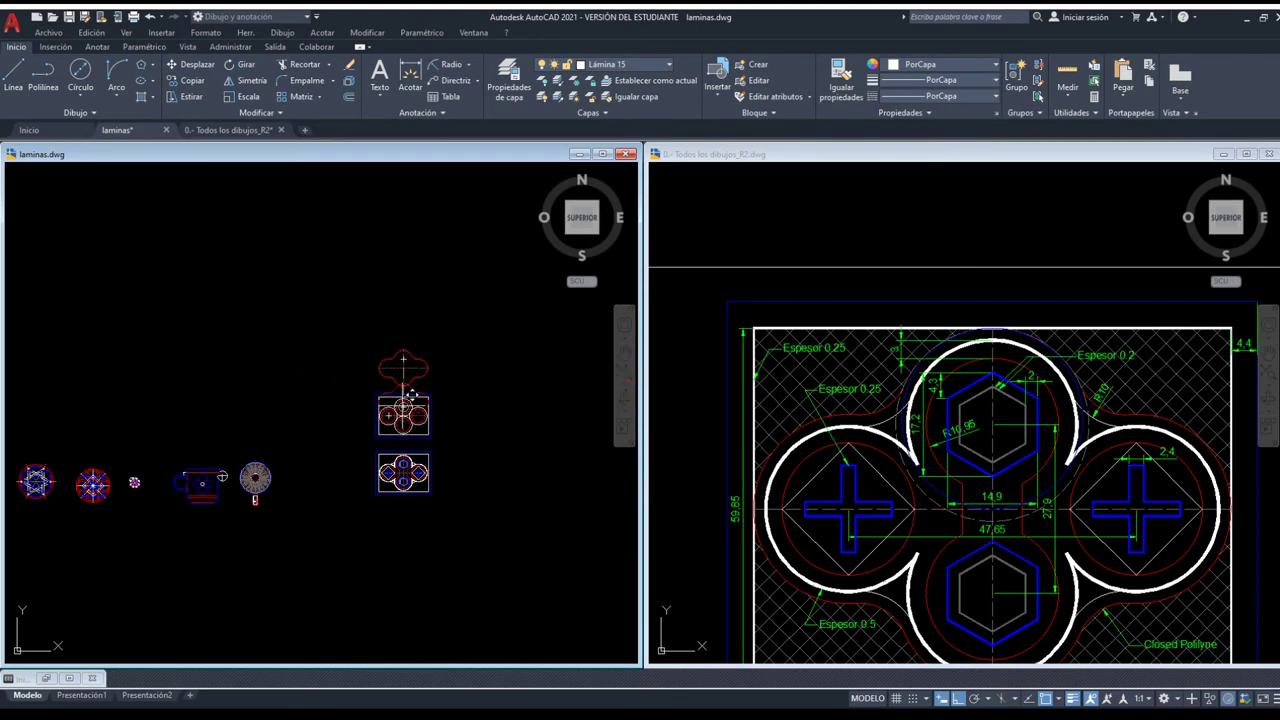
{"action": "scroll", "coordinate": [400, 450], "scroll_direction": "up", "scroll_amount": 4}
{"action": "scroll", "coordinate": [393, 443], "scroll_direction": "up", "scroll_amount": 2}
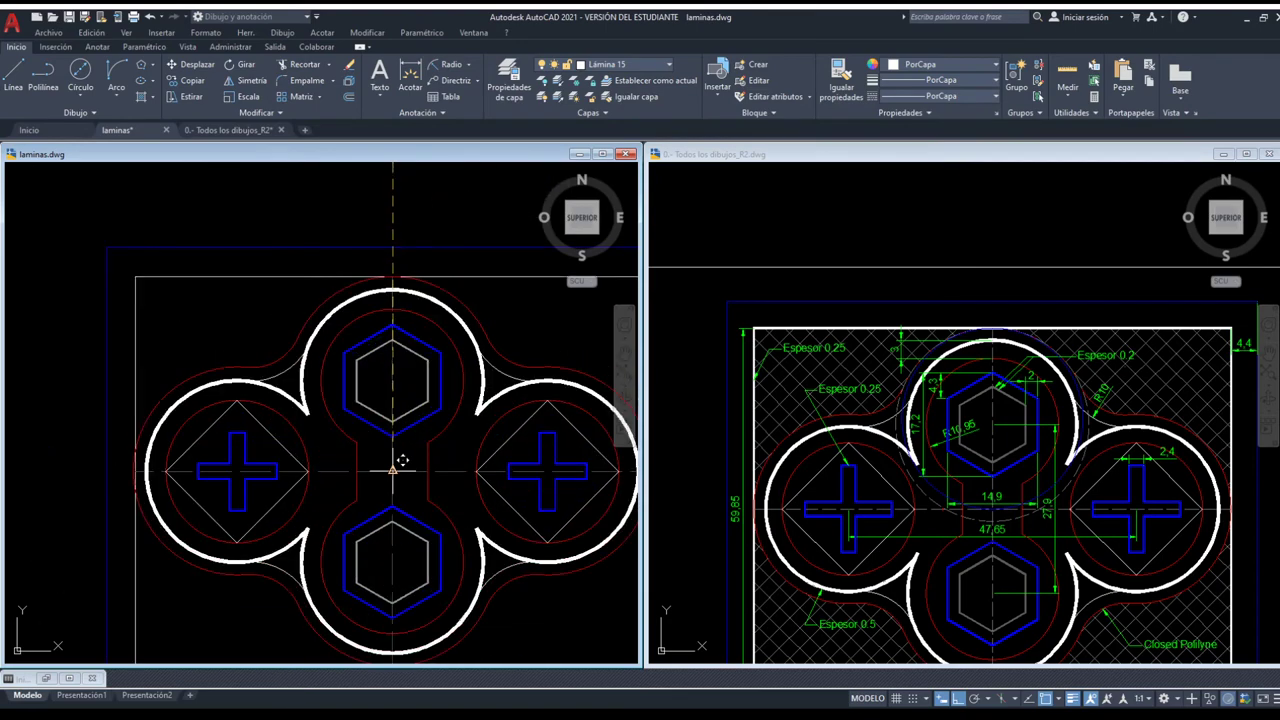
{"action": "scroll", "coordinate": [394, 275], "scroll_direction": "up", "scroll_amount": 5}
{"action": "scroll", "coordinate": [390, 288], "scroll_direction": "up", "scroll_amount": 7}
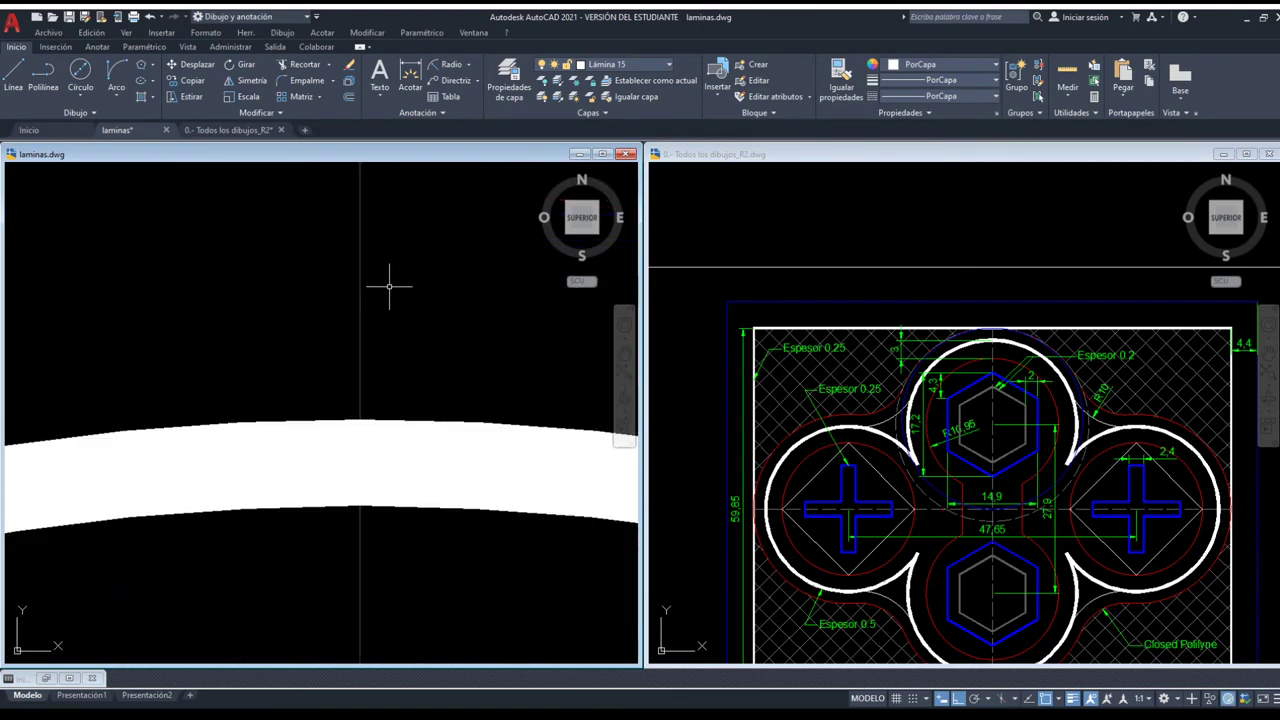
{"action": "scroll", "coordinate": [389, 290], "scroll_direction": "down", "scroll_amount": 2}
{"action": "scroll", "coordinate": [386, 300], "scroll_direction": "down", "scroll_amount": 2}
{"action": "scroll", "coordinate": [383, 320], "scroll_direction": "down", "scroll_amount": 4}
{"action": "scroll", "coordinate": [379, 338], "scroll_direction": "down", "scroll_amount": 1}
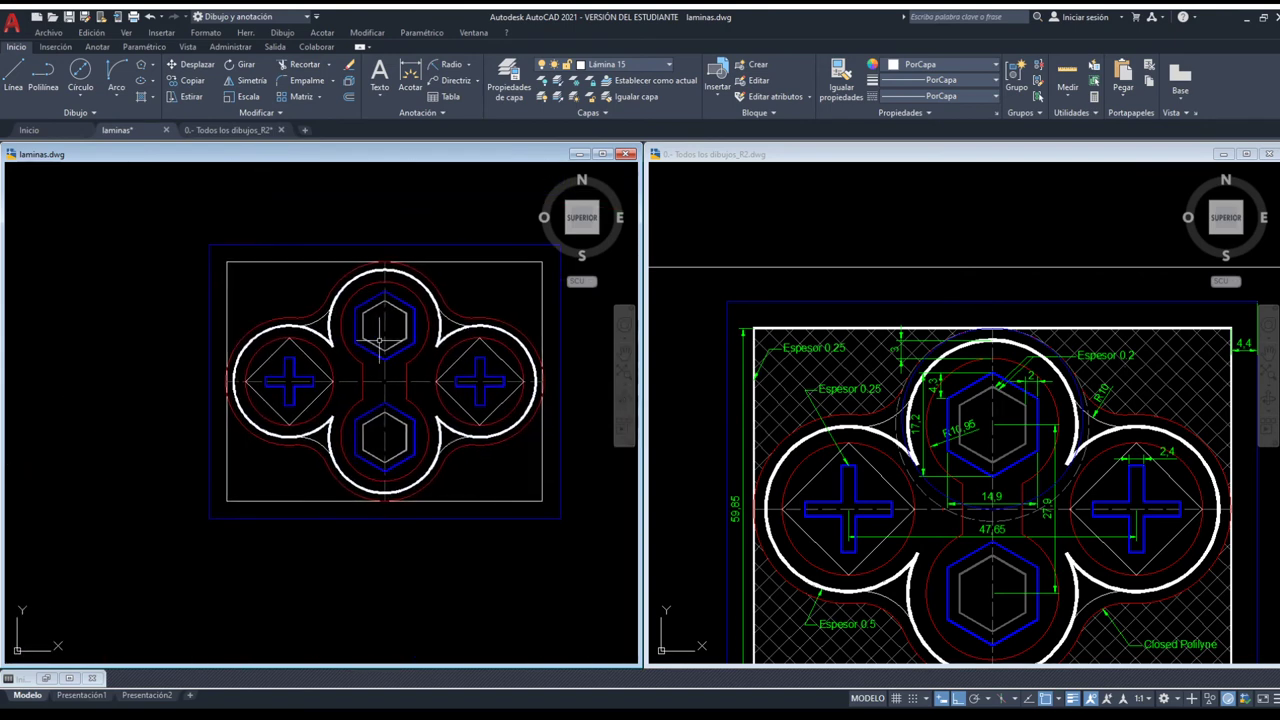
{"action": "scroll", "coordinate": [381, 340], "scroll_direction": "down", "scroll_amount": 2}
{"action": "scroll", "coordinate": [403, 365], "scroll_direction": "up", "scroll_amount": 2}
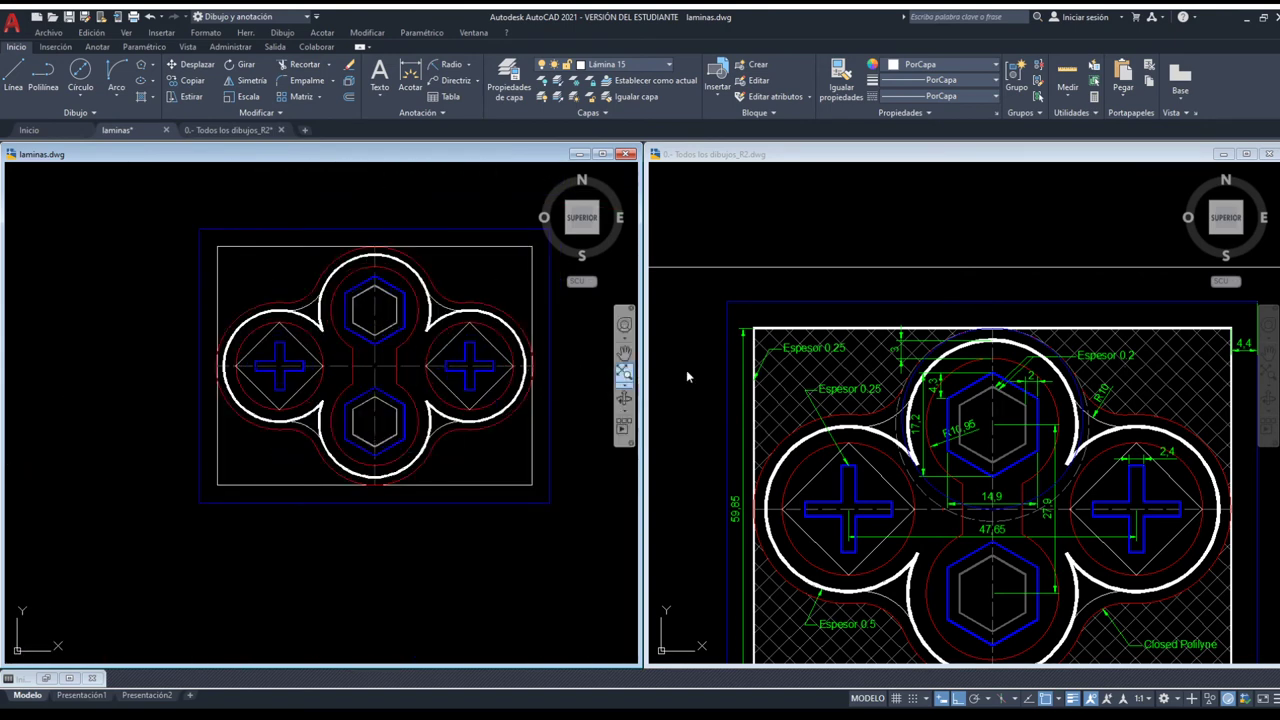
{"action": "left_click", "coordinate": [1040, 325]}
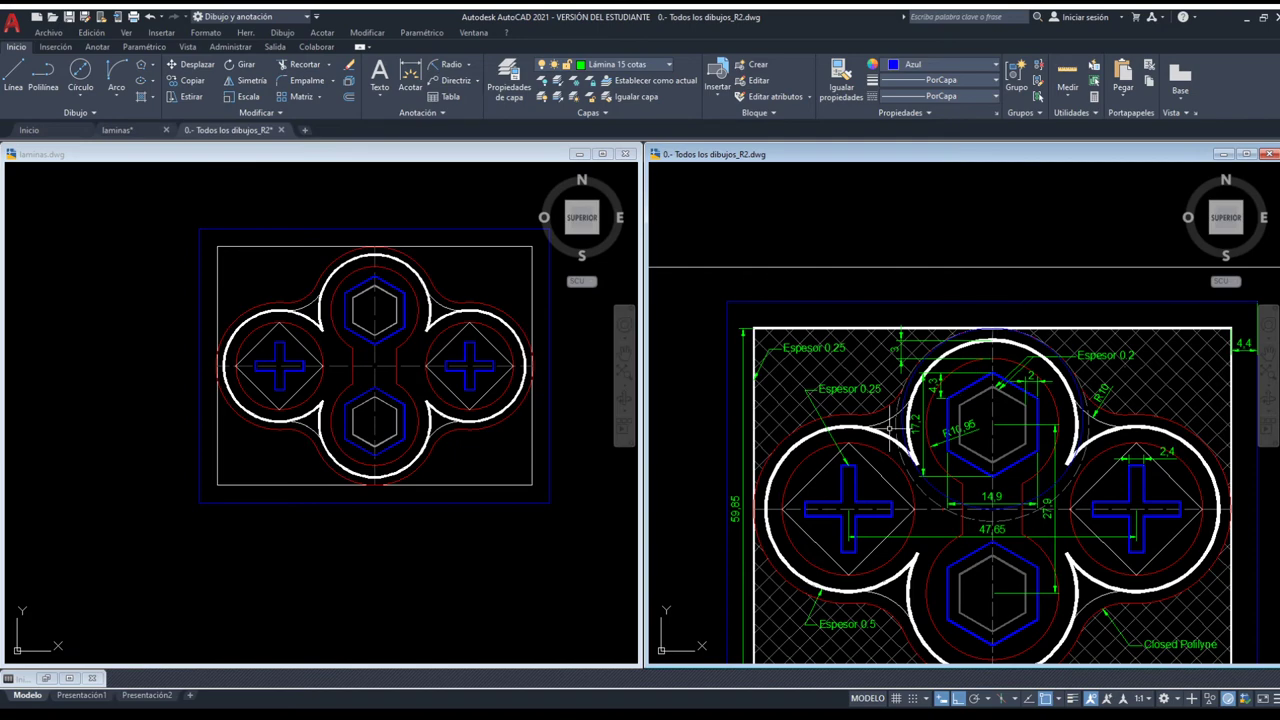
{"action": "scroll", "coordinate": [887, 430], "scroll_direction": "up", "scroll_amount": 2}
{"action": "scroll", "coordinate": [887, 430], "scroll_direction": "down", "scroll_amount": 1}
{"action": "scroll", "coordinate": [887, 440], "scroll_direction": "down", "scroll_amount": 3}
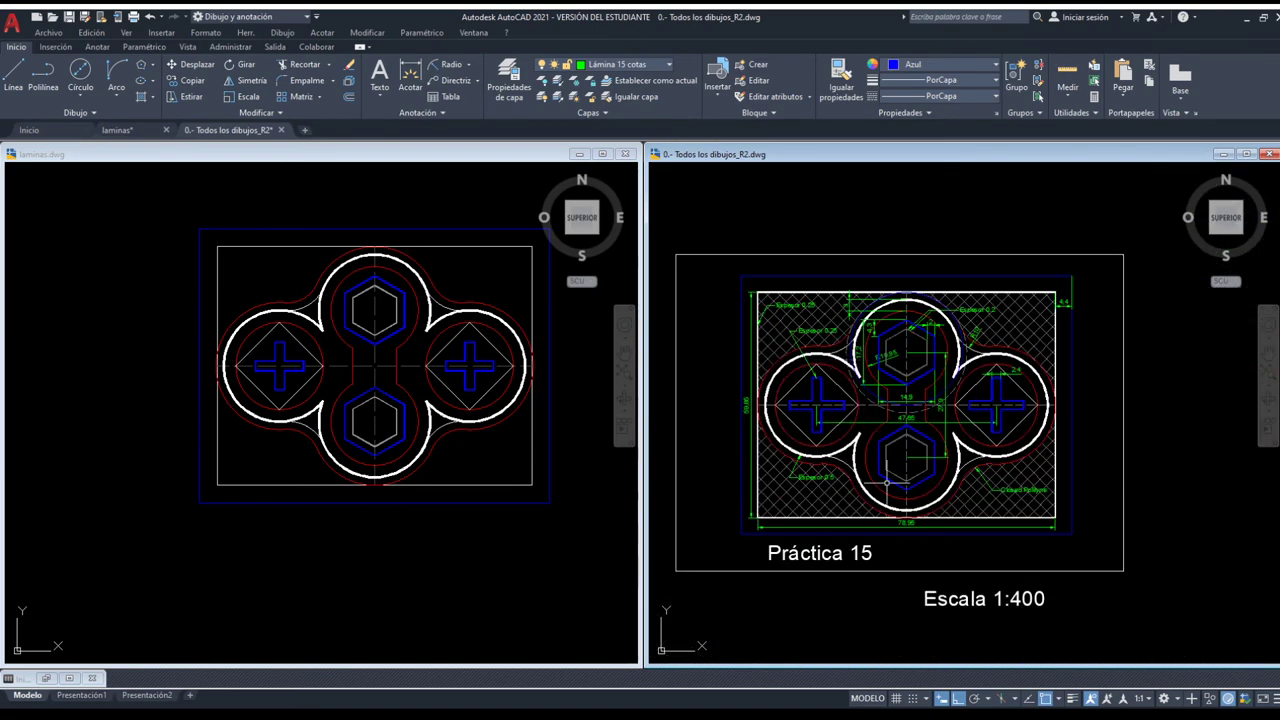
{"action": "scroll", "coordinate": [860, 470], "scroll_direction": "up", "scroll_amount": 2}
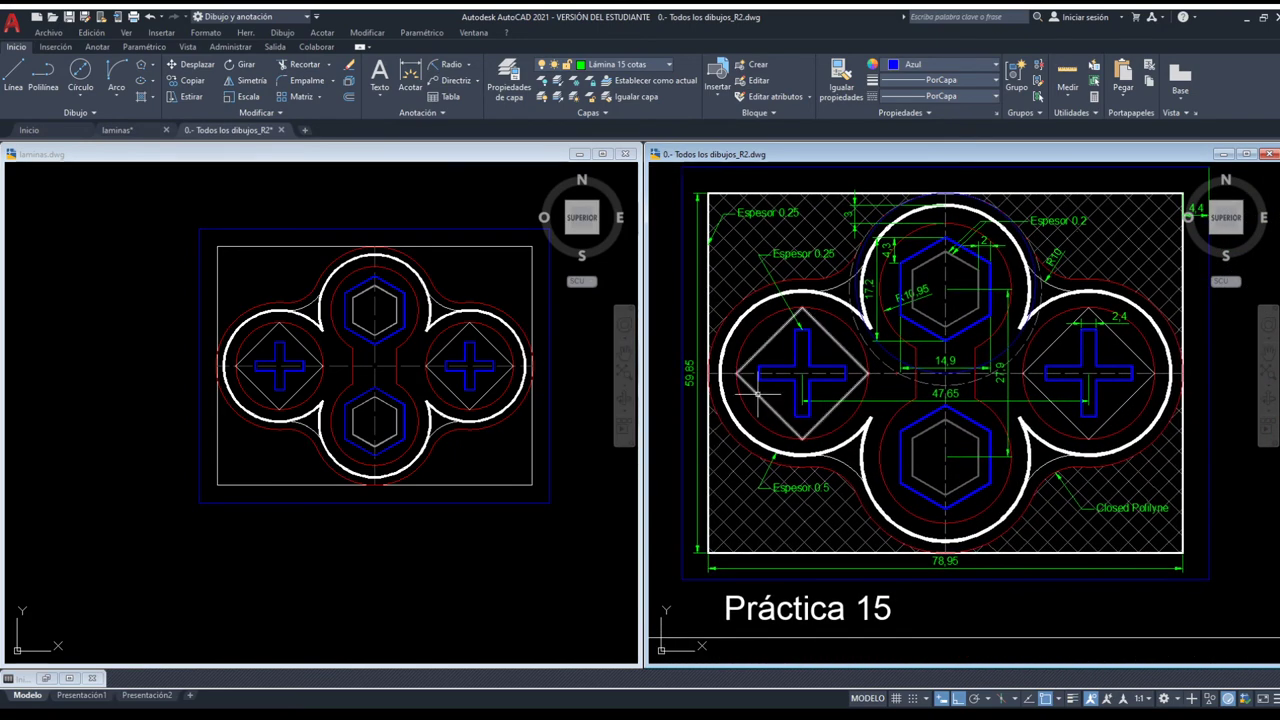
{"action": "left_click", "coordinate": [467, 253]}
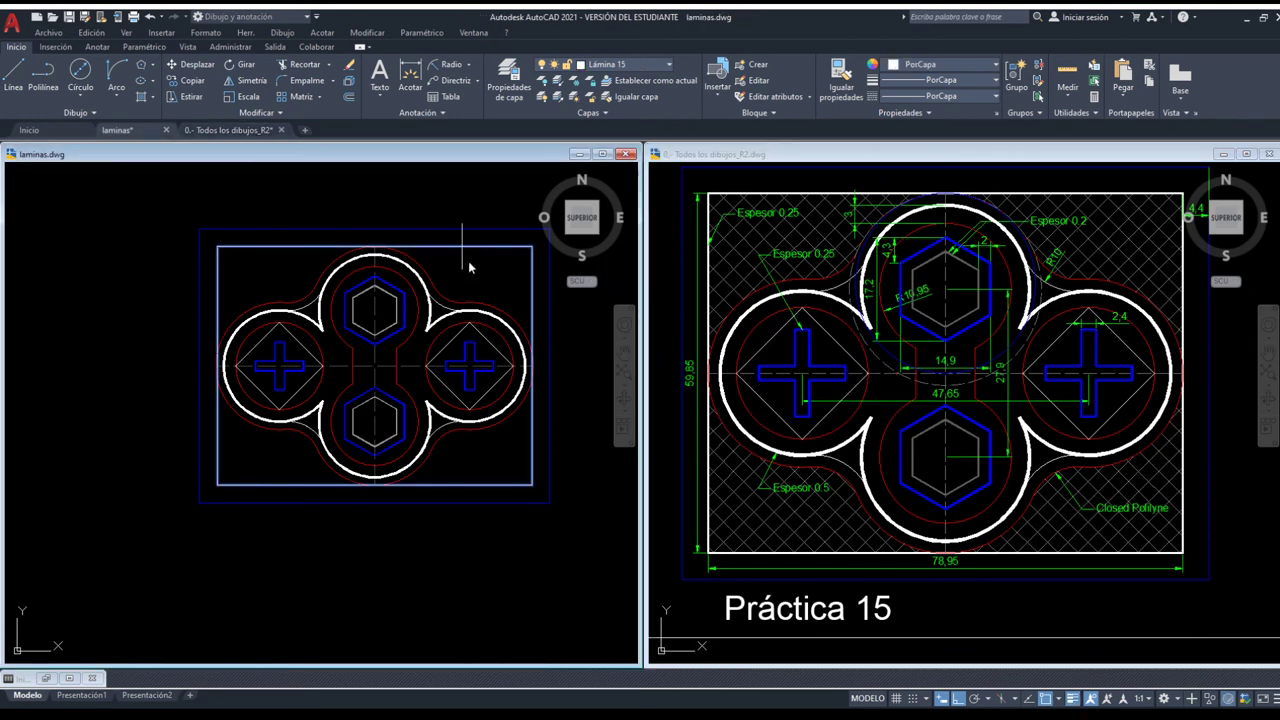
Give the outer border rectangle a thick polyline width, then activate 0.- Todos los dibujos_R2.dwg.
{"action": "key", "text": "Return"}
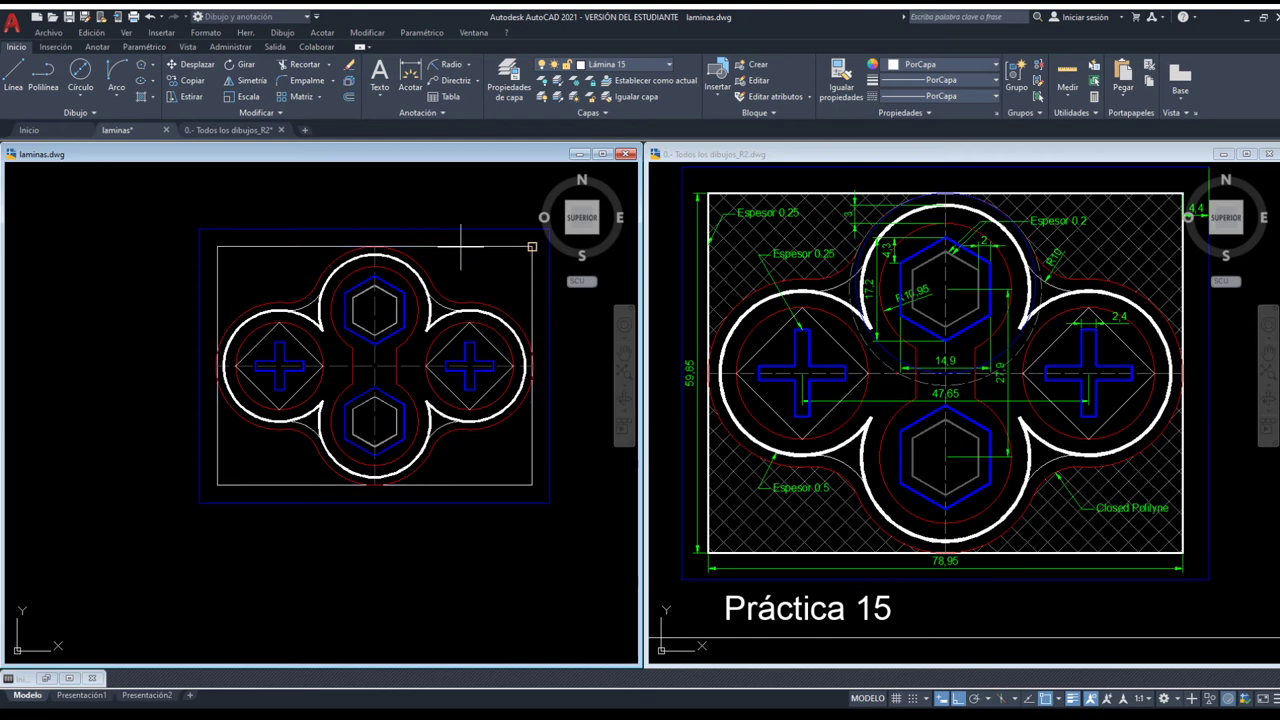
{"action": "left_click", "coordinate": [461, 246]}
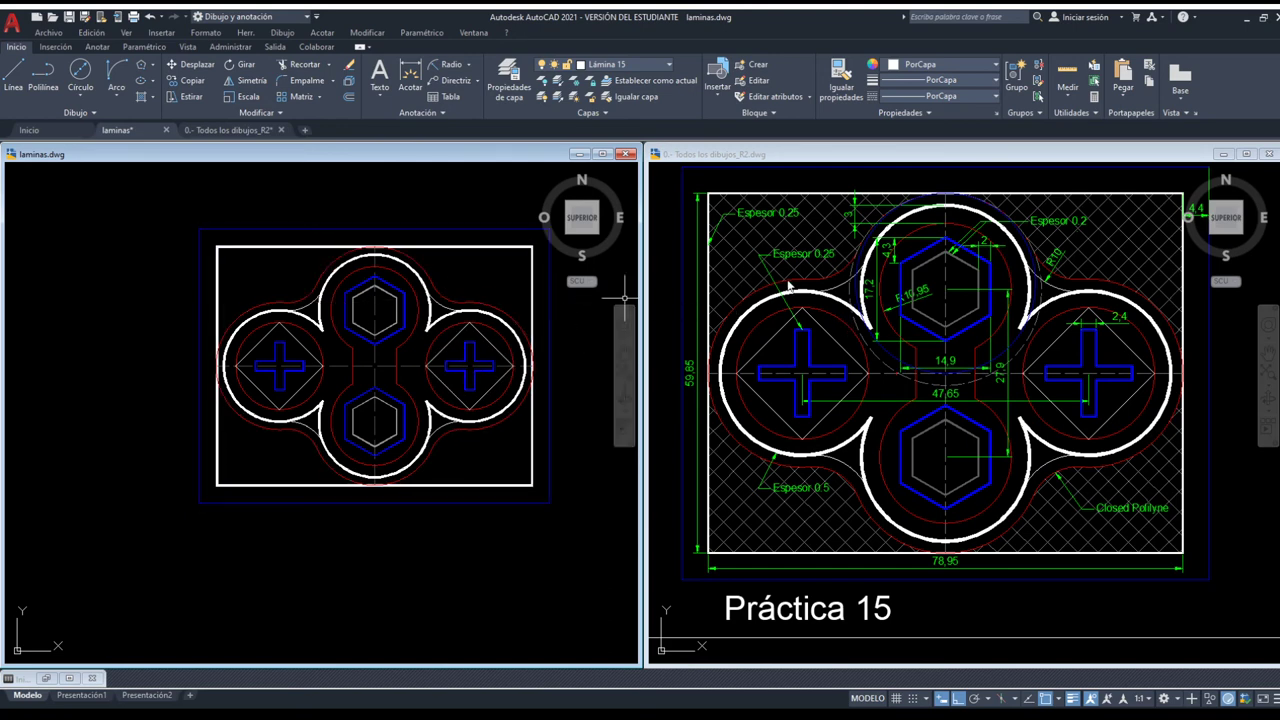
{"action": "left_click", "coordinate": [895, 373]}
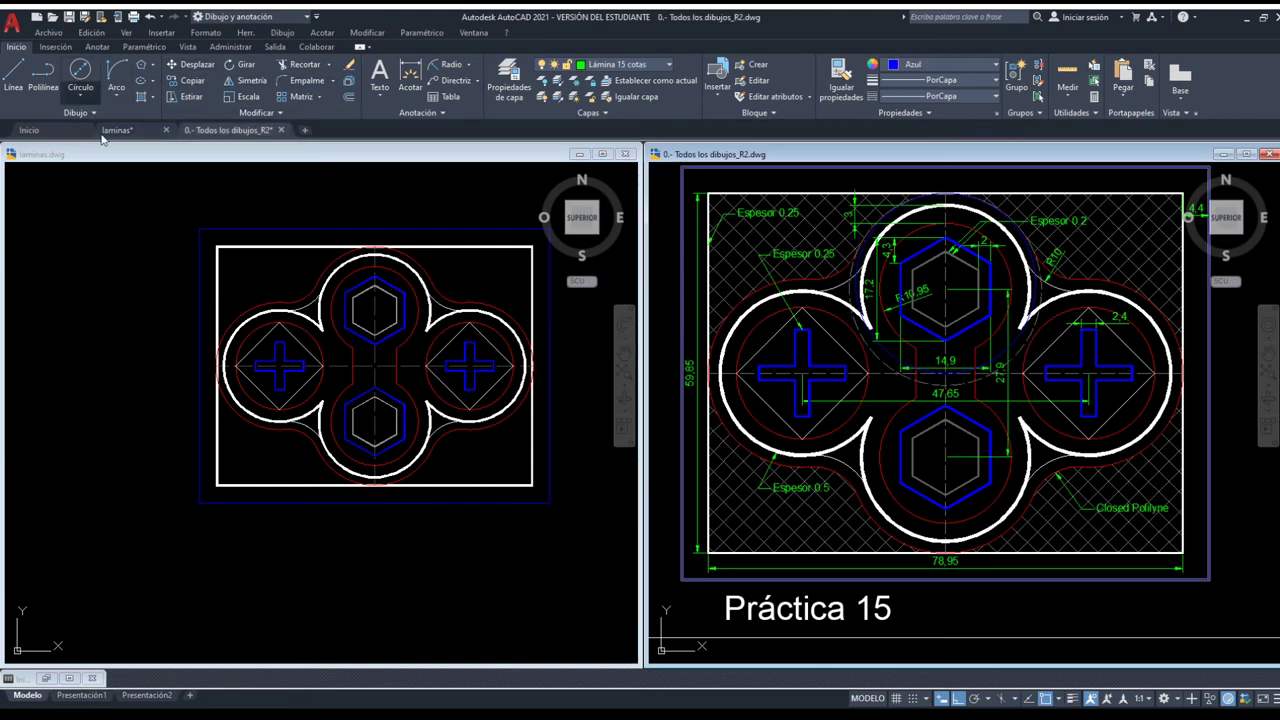
In laminas.dwg, circle the top hexagon from its centre to the border top, plus a two-point circle.
{"action": "left_click", "coordinate": [372, 300]}
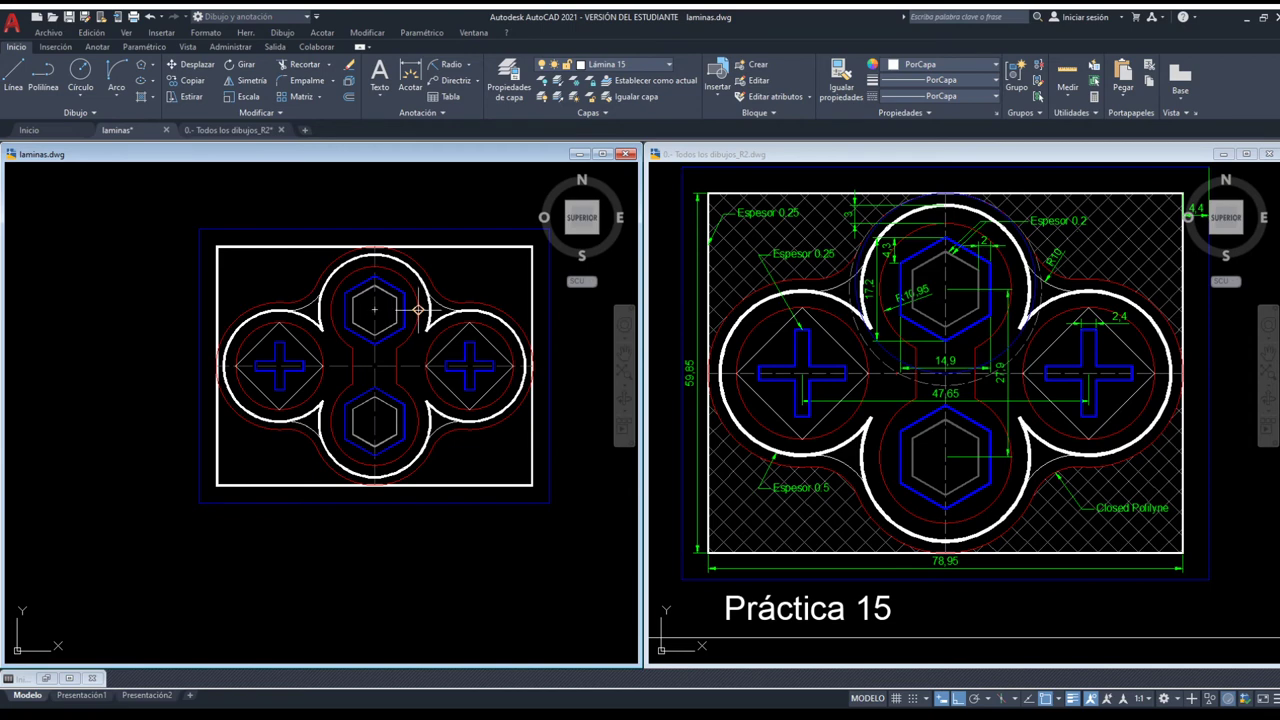
{"action": "left_click", "coordinate": [374, 310]}
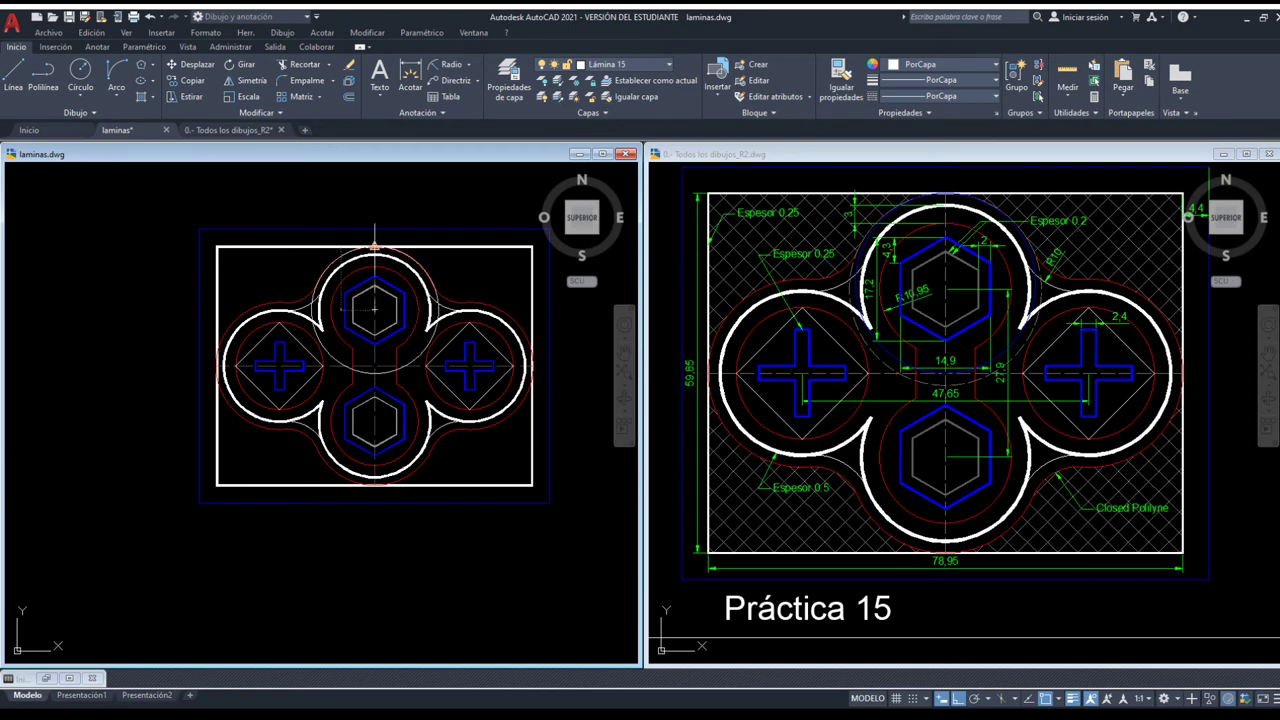
{"action": "left_click", "coordinate": [374, 246]}
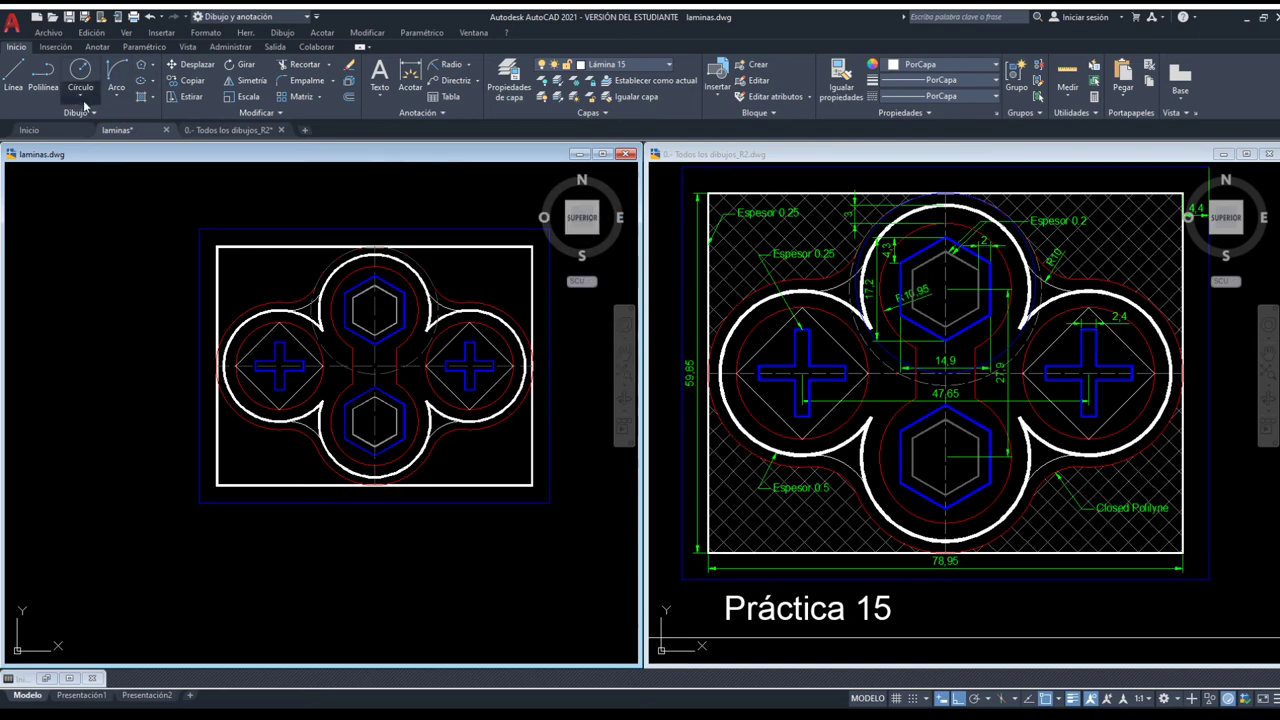
{"action": "left_click", "coordinate": [374, 246]}
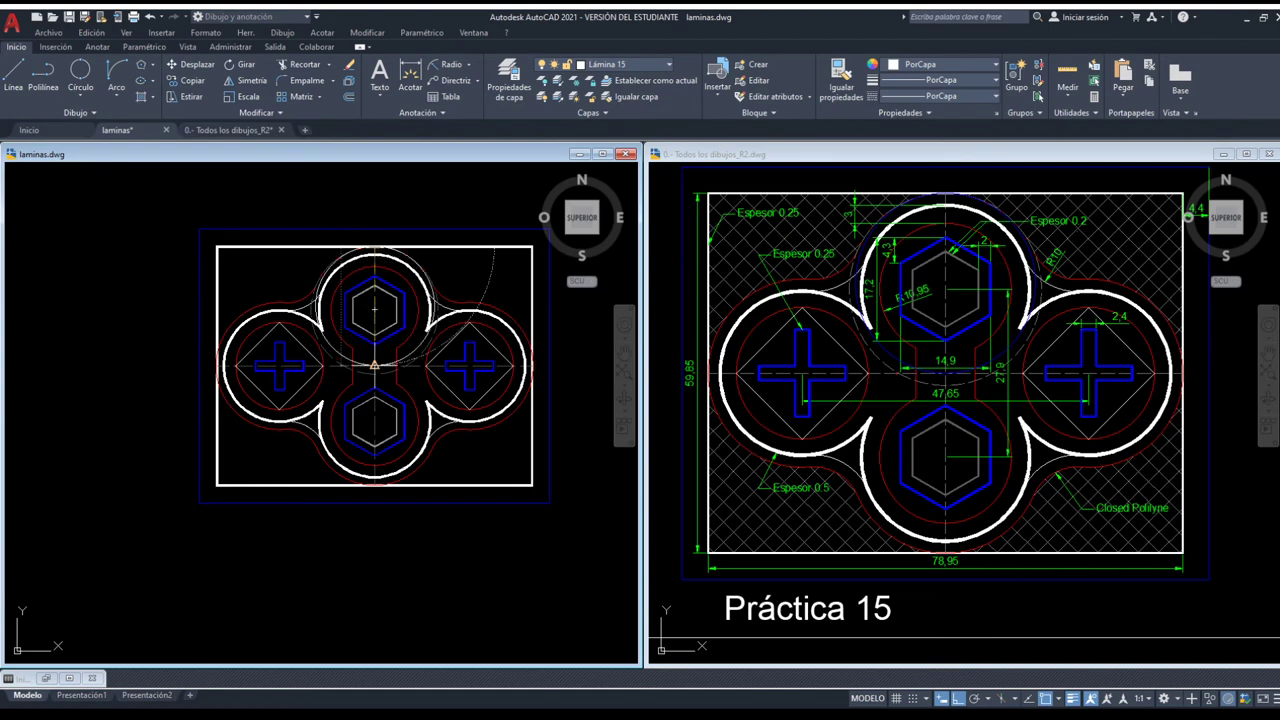
{"action": "left_click", "coordinate": [374, 365]}
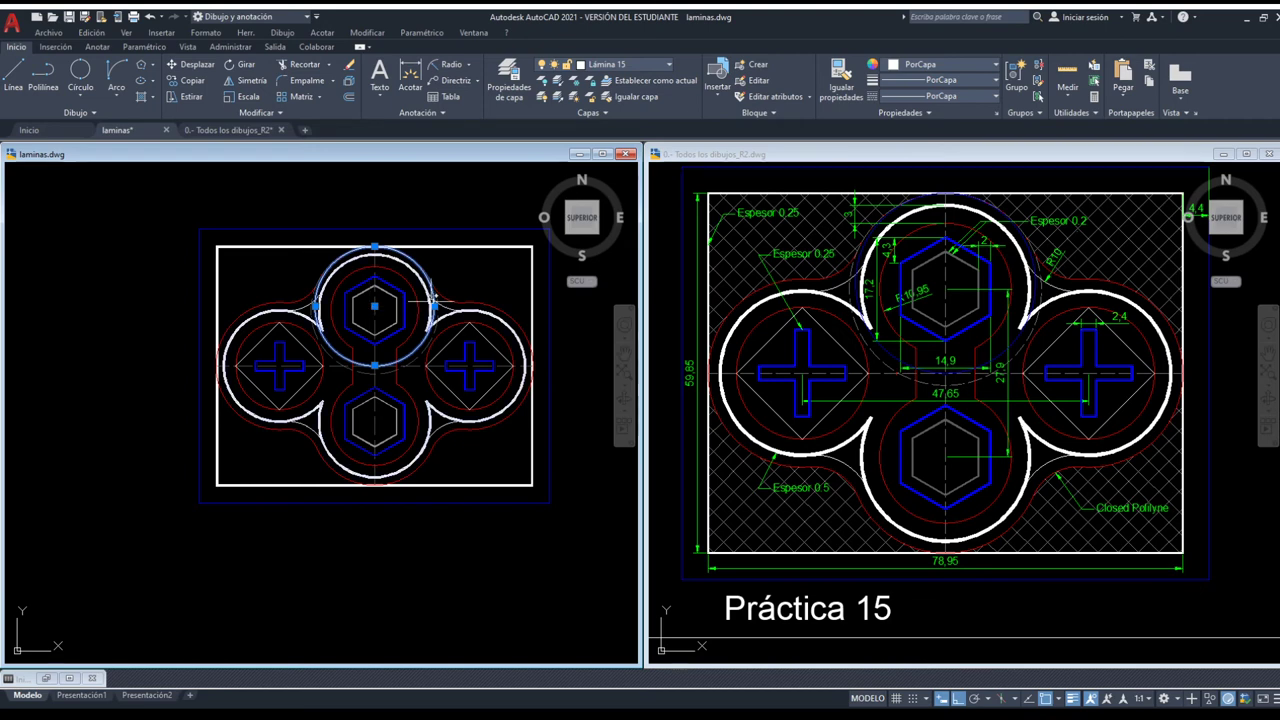
{"action": "scroll", "coordinate": [352, 258], "scroll_direction": "up", "scroll_amount": 4}
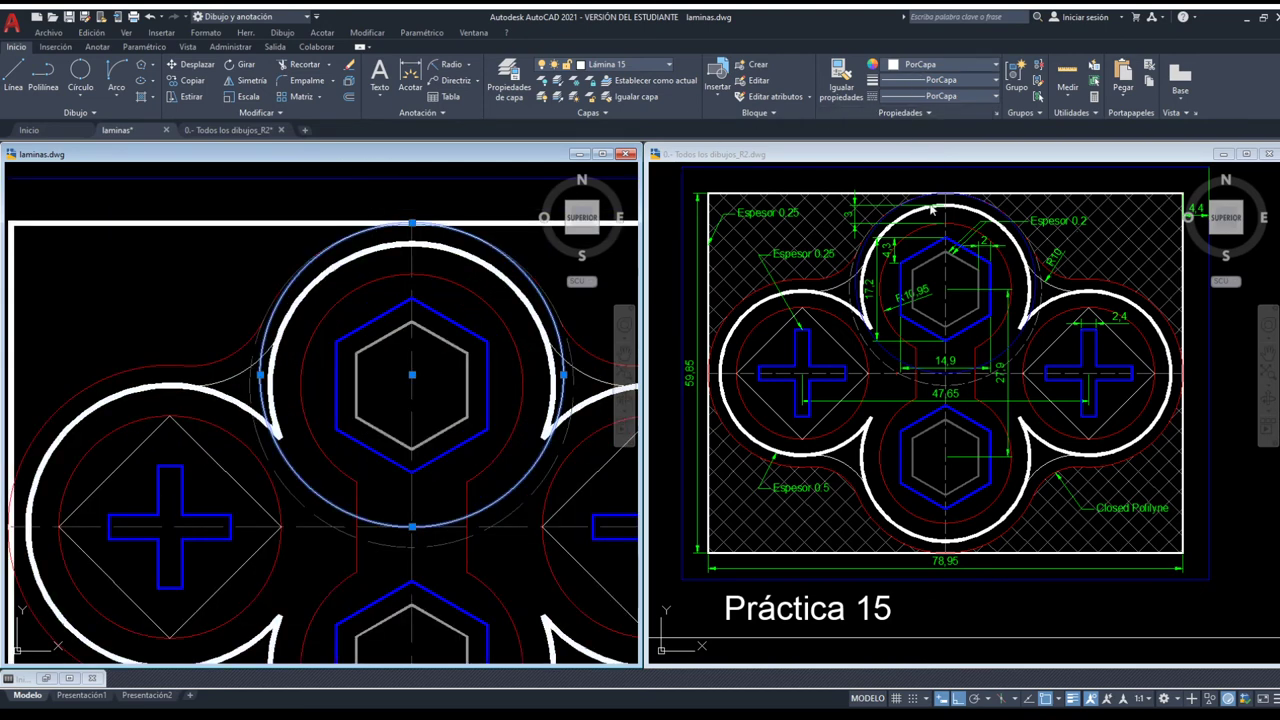
{"action": "key", "text": "Escape"}
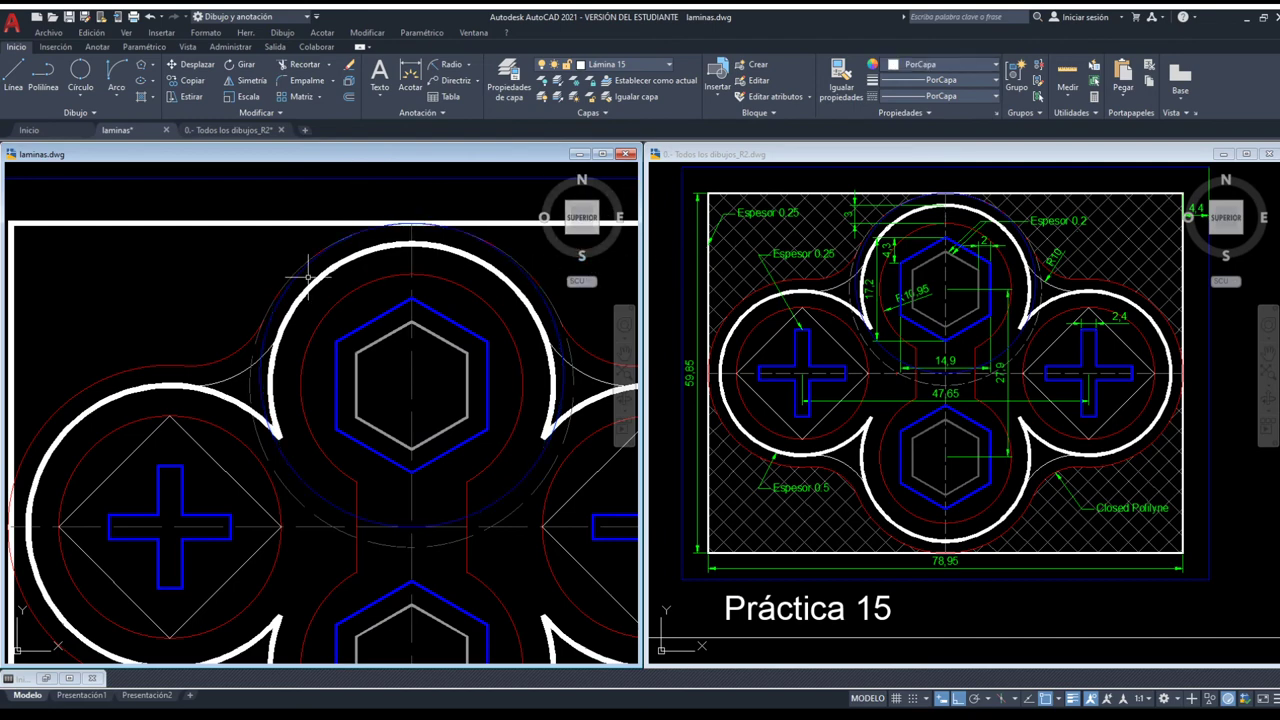
{"action": "scroll", "coordinate": [308, 272], "scroll_direction": "down", "scroll_amount": 2}
{"action": "scroll", "coordinate": [310, 275], "scroll_direction": "down", "scroll_amount": 2}
{"action": "scroll", "coordinate": [339, 311], "scroll_direction": "down", "scroll_amount": 1}
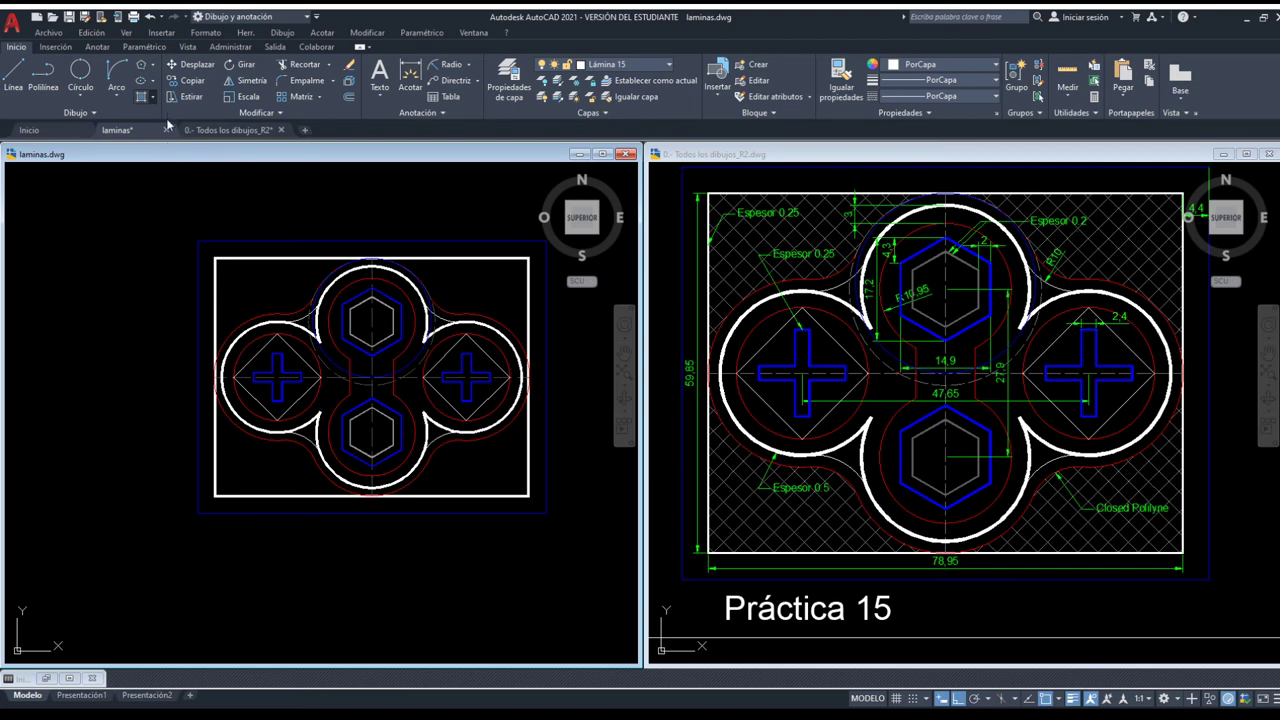
Start a hatch with H and choose the ANSI38 pattern.
{"action": "type", "text": "h"}
{"action": "key", "text": "Return"}
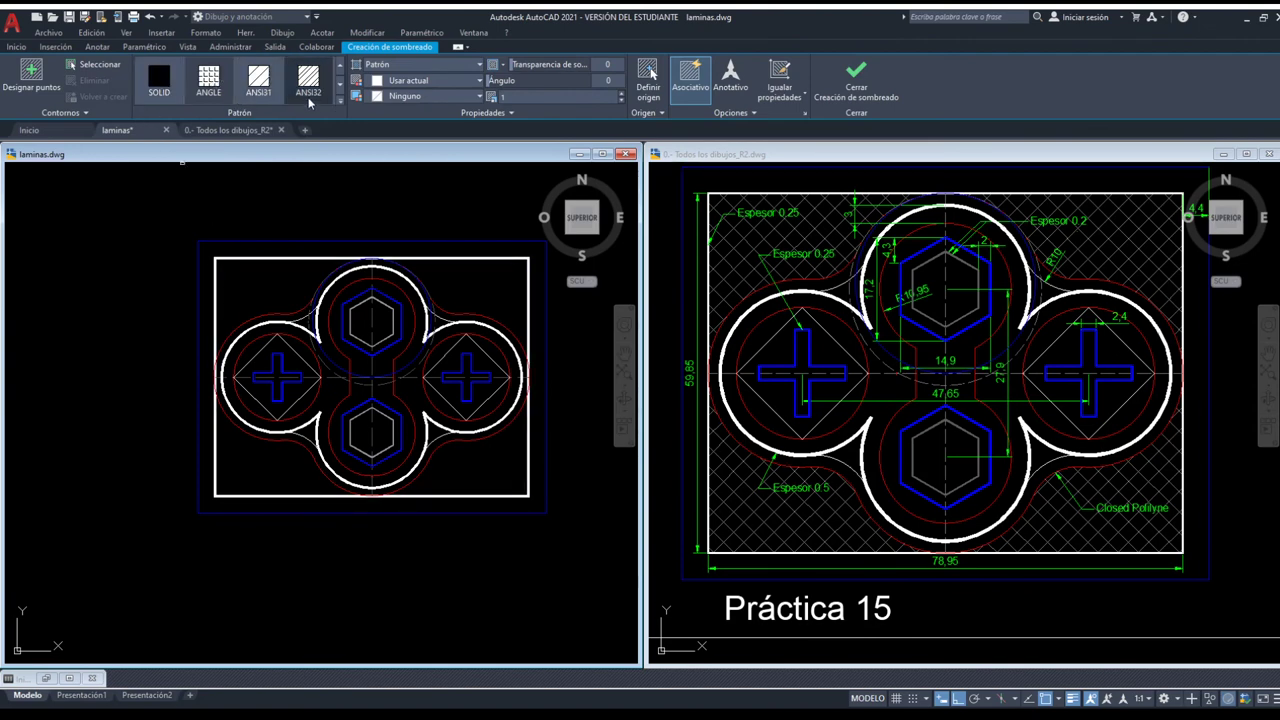
{"action": "left_click", "coordinate": [336, 82]}
{"action": "left_click", "coordinate": [337, 82]}
{"action": "left_click", "coordinate": [337, 82]}
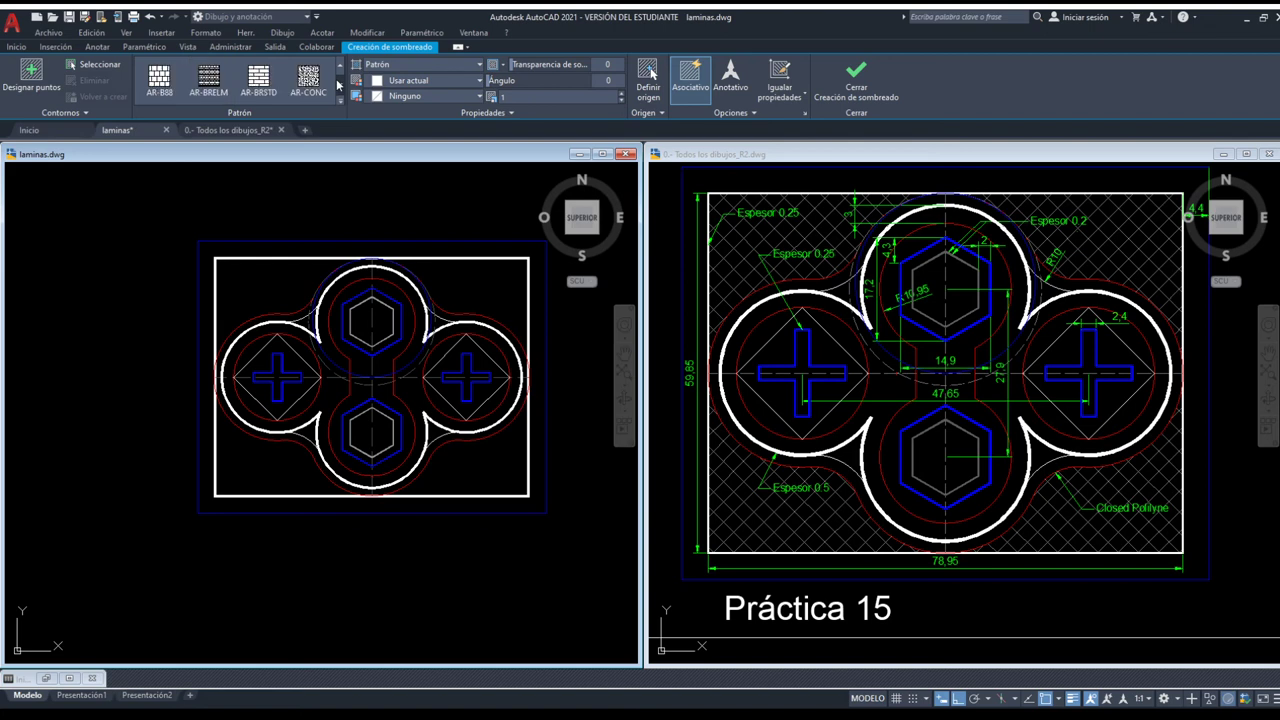
{"action": "left_click", "coordinate": [339, 66]}
{"action": "type", "text": "0.4"}
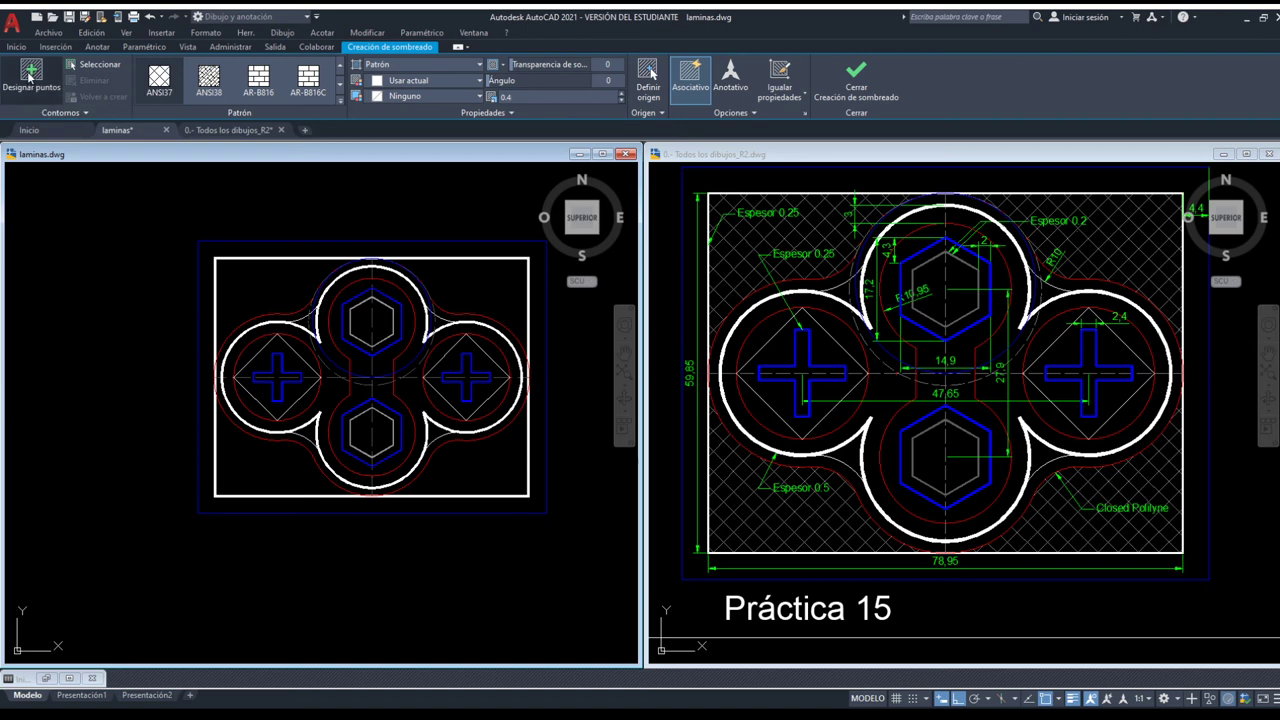
Pick the four regions between the lobed outline and the border, and close hatch creation.
{"action": "left_click", "coordinate": [29, 77]}
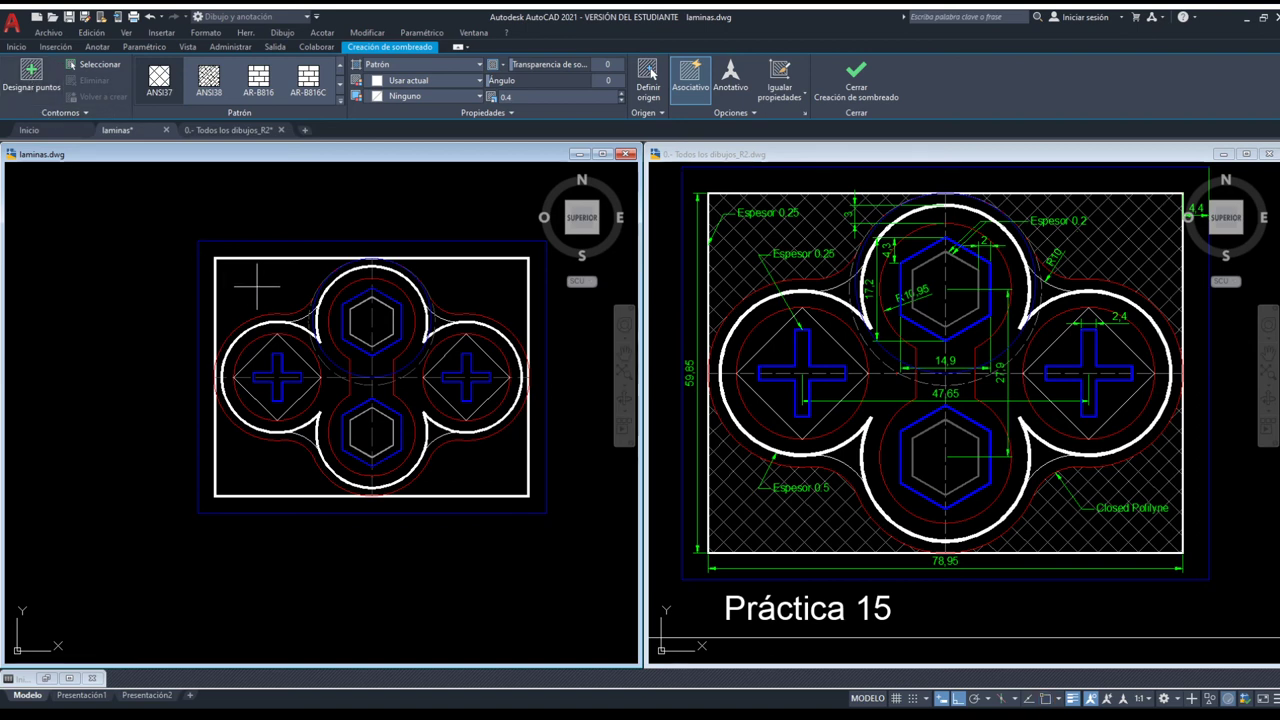
{"action": "left_click", "coordinate": [260, 285]}
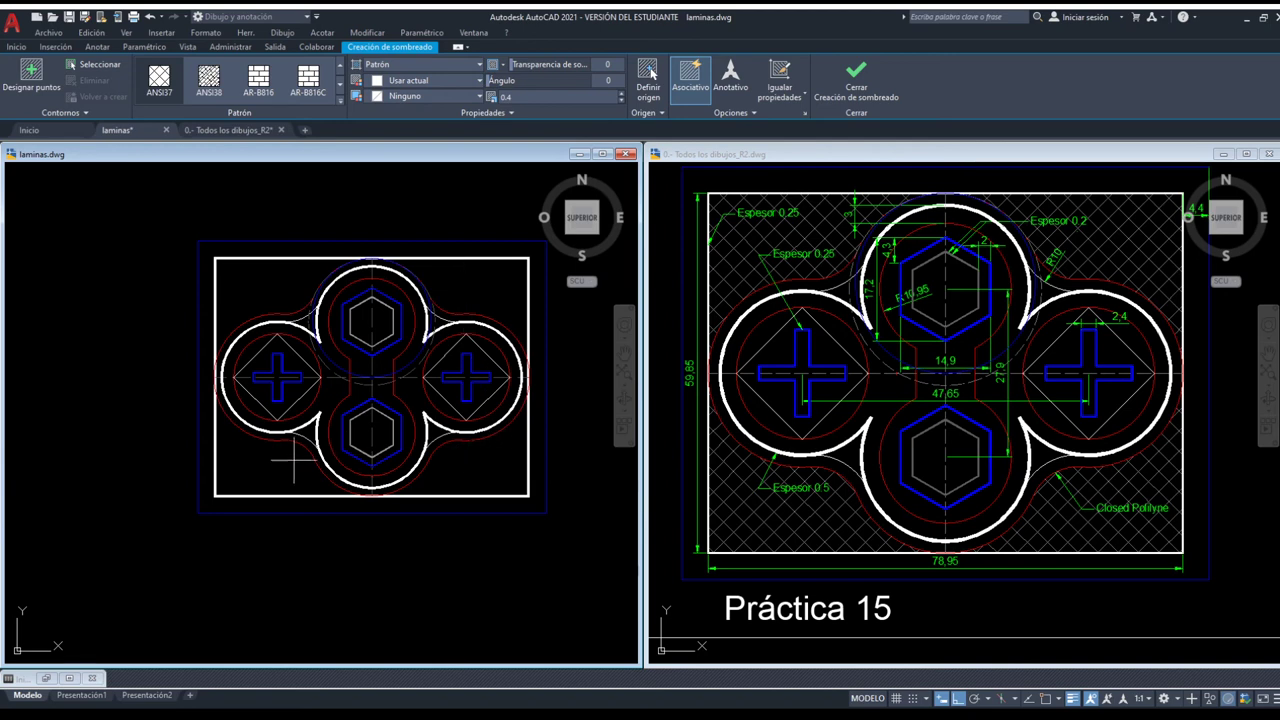
{"action": "left_click", "coordinate": [257, 284]}
{"action": "left_click", "coordinate": [468, 279]}
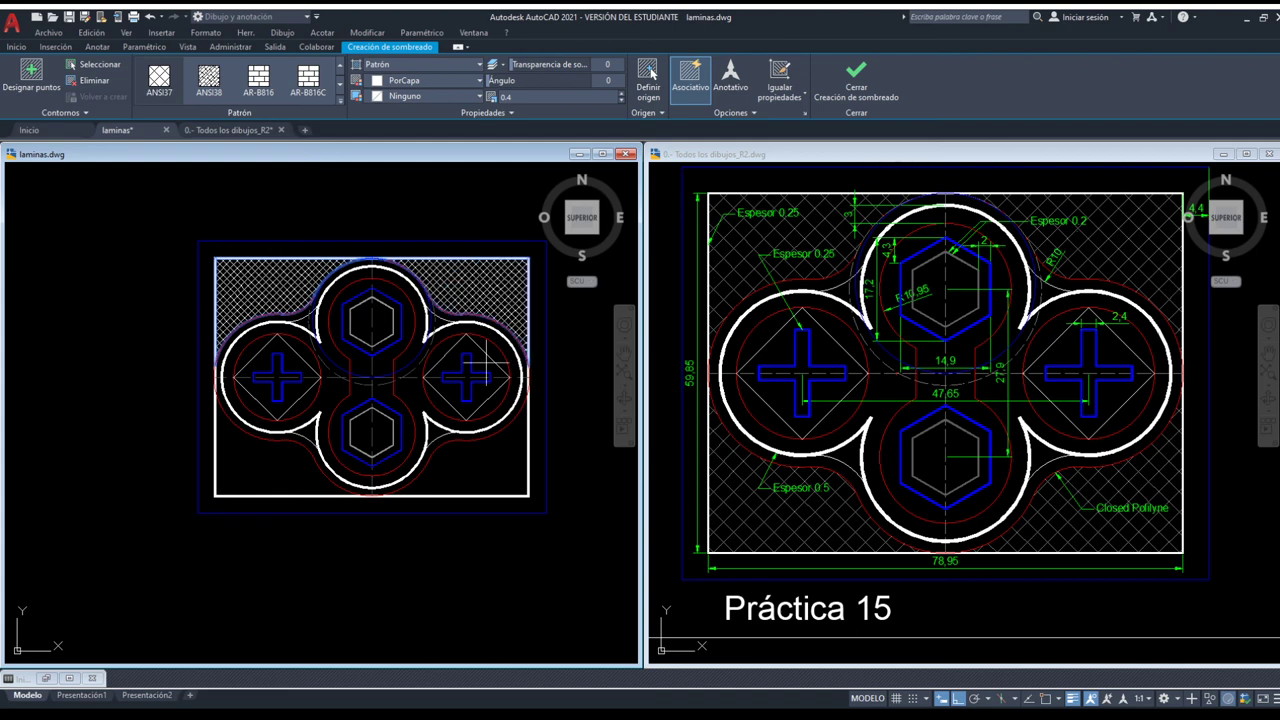
{"action": "left_click", "coordinate": [496, 450]}
{"action": "left_click", "coordinate": [258, 467]}
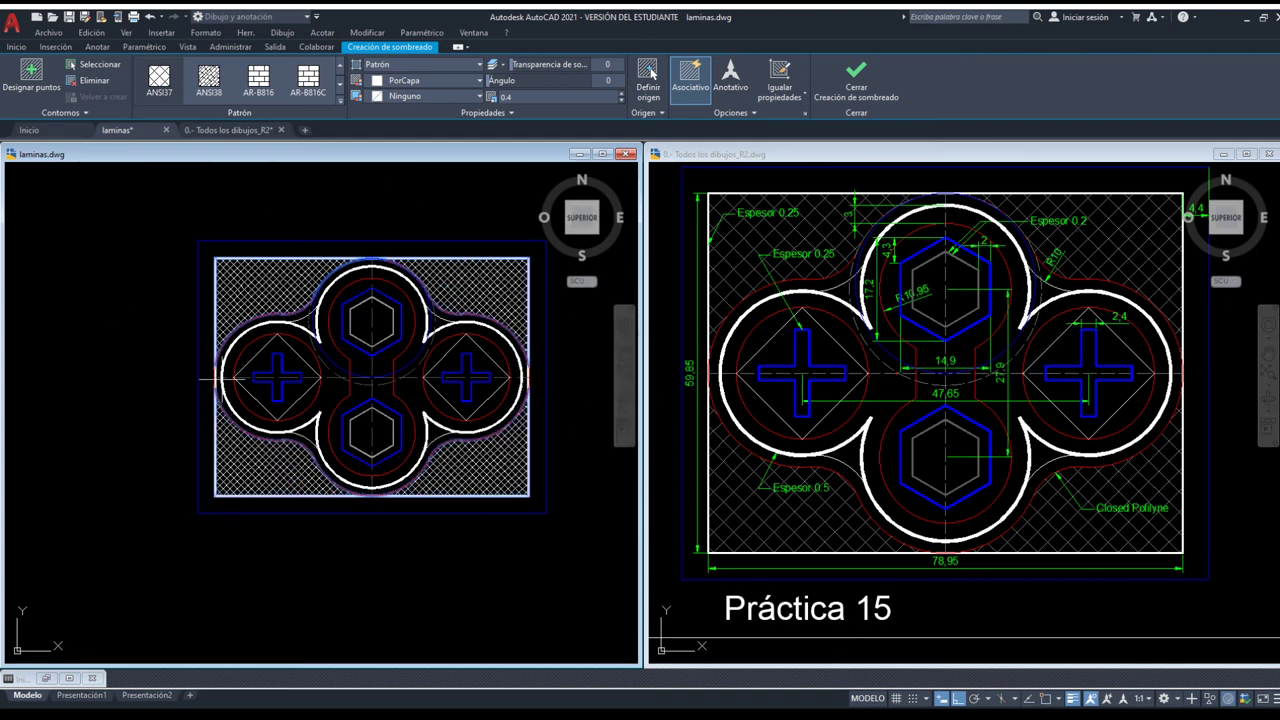
{"action": "left_click", "coordinate": [856, 80]}
{"action": "left_click", "coordinate": [478, 290]}
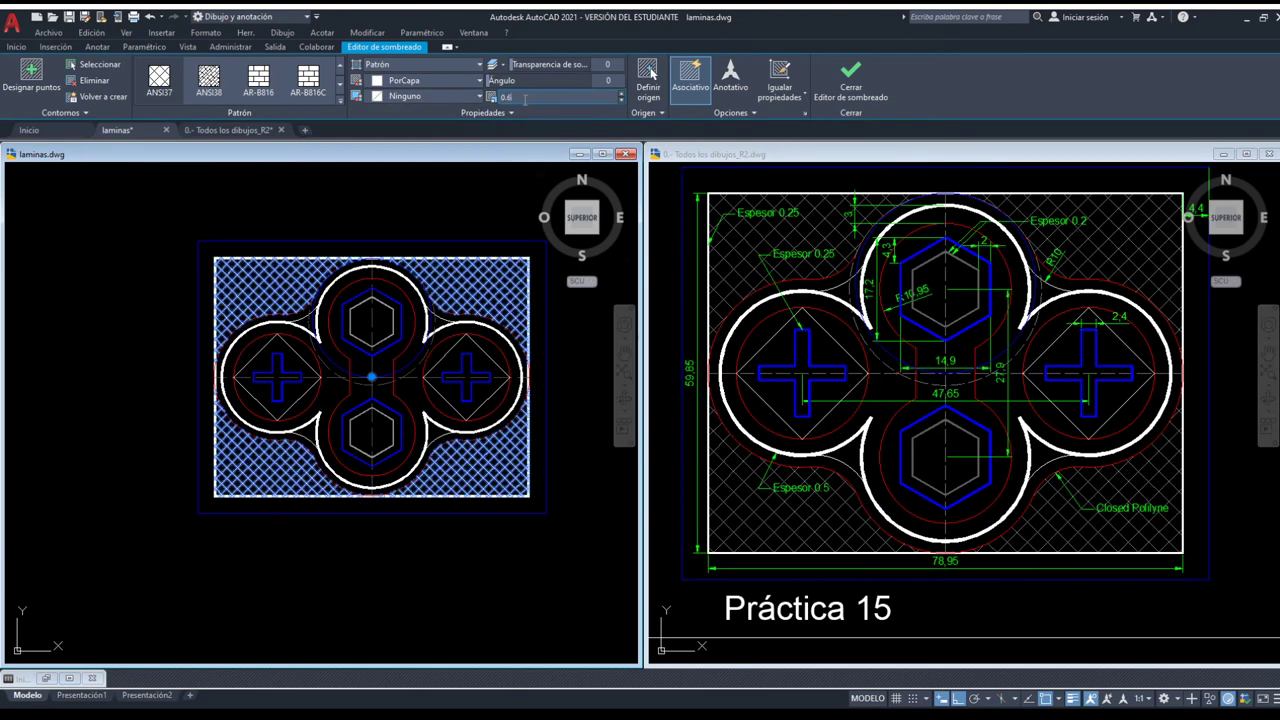
Change the crosshatch scale from 0.6 to 0.8, then undo a trial angle change.
{"action": "type", "text": "6"}
{"action": "key", "text": "Return"}
{"action": "type", "text": "8"}
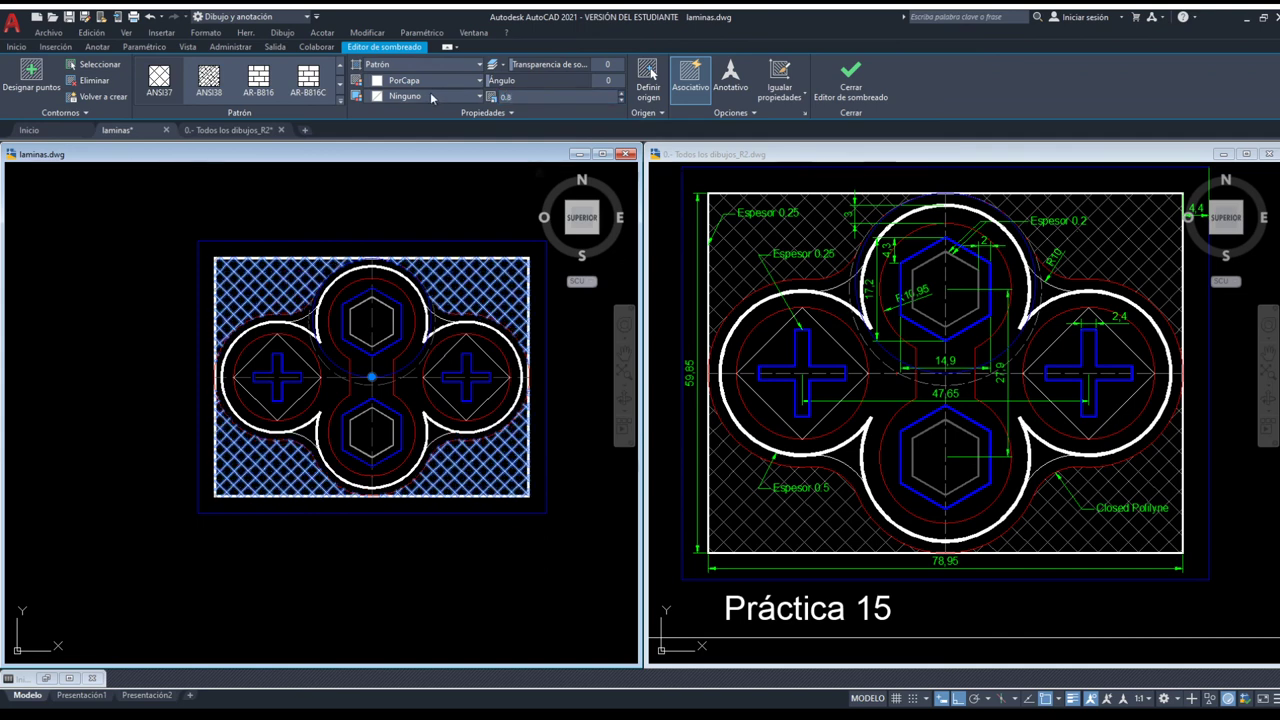
{"action": "key", "text": "Escape"}
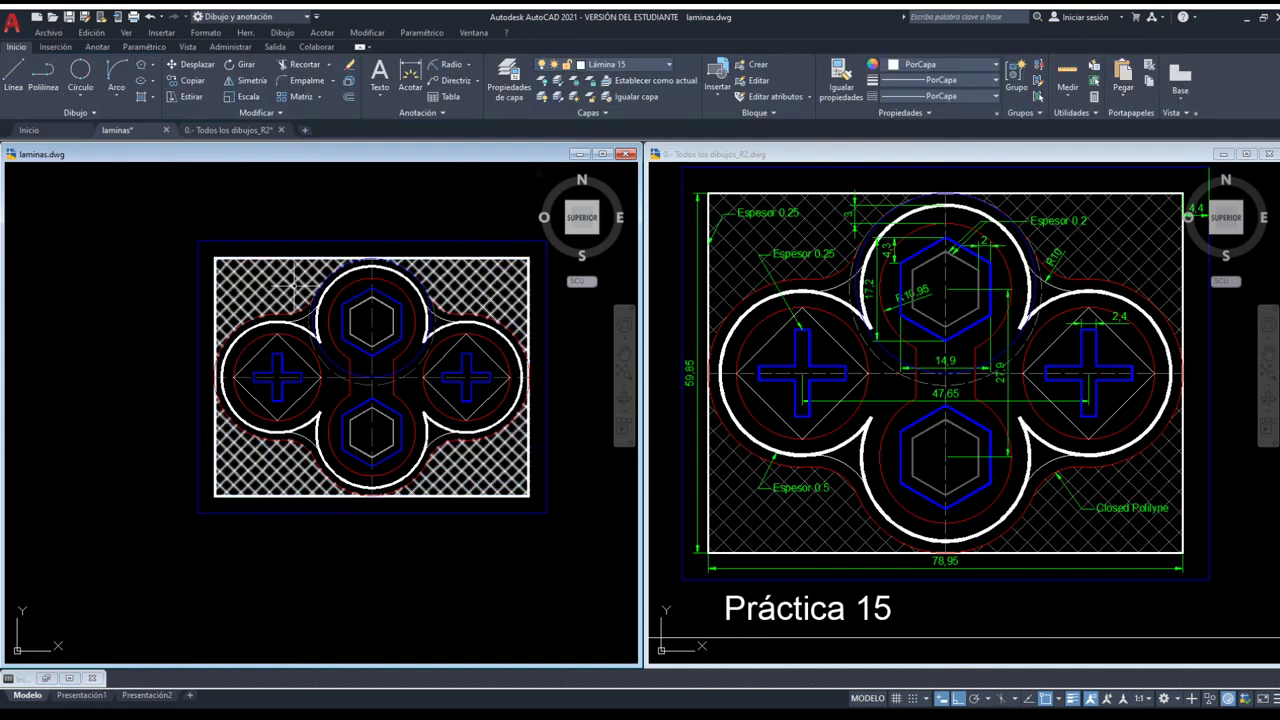
{"action": "left_click", "coordinate": [293, 285]}
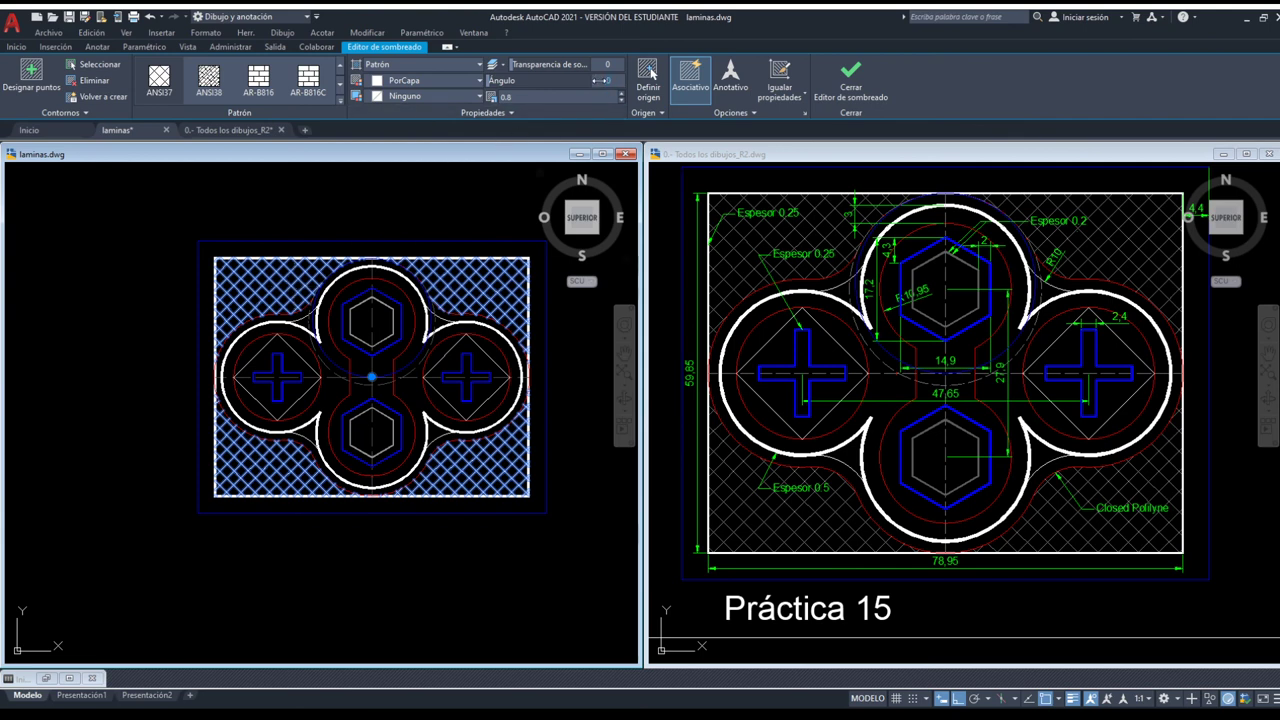
{"action": "left_click_drag", "start_coordinate": [598, 80], "coordinate": [608, 80]}
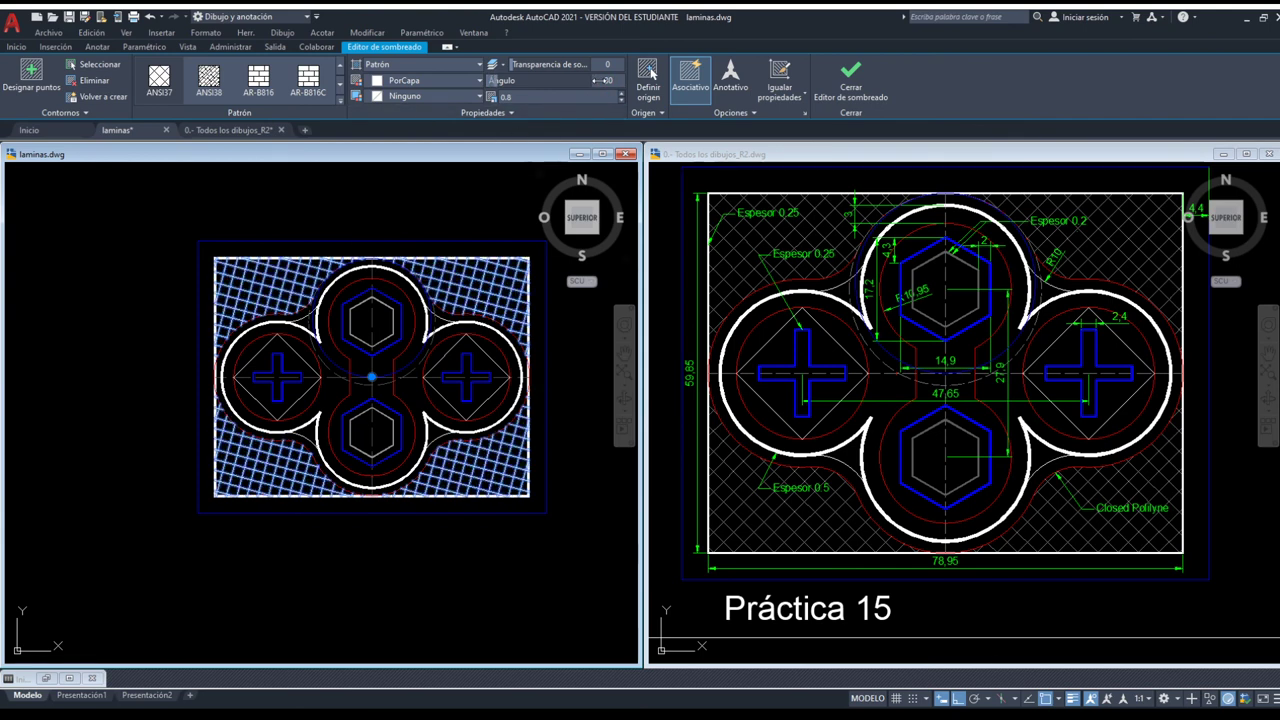
{"action": "key", "text": "ctrl+z"}
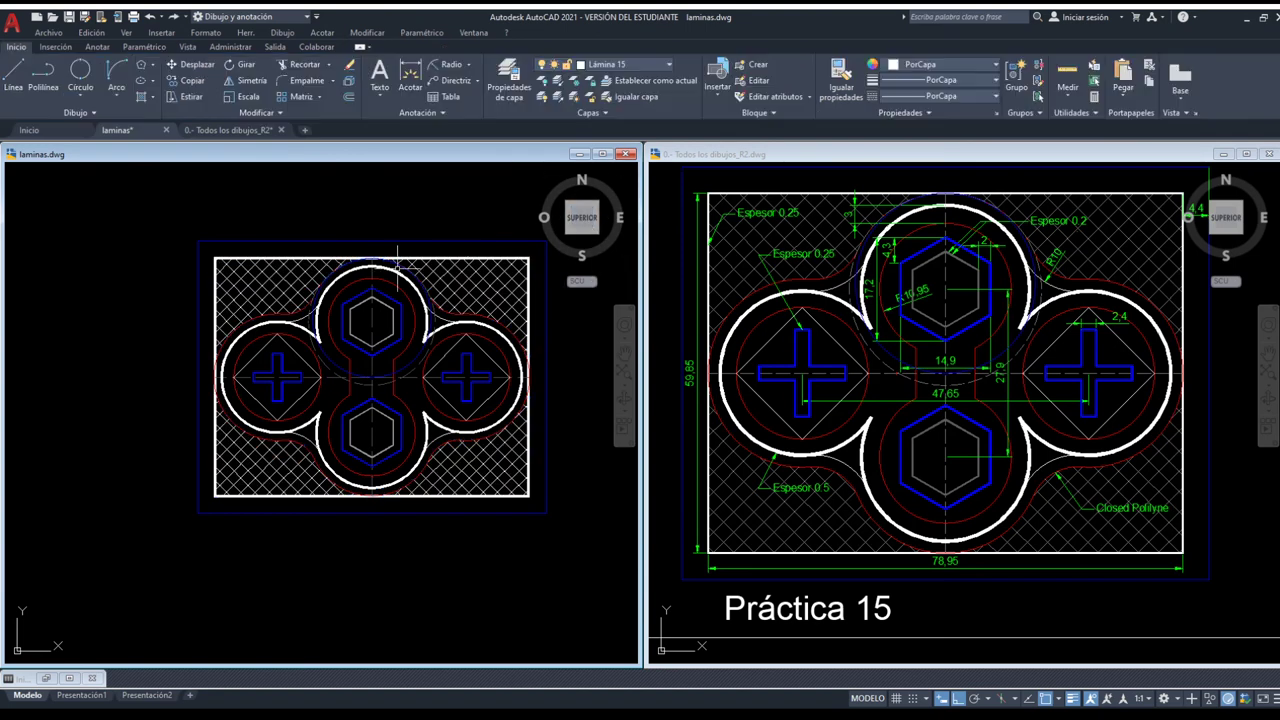
Delete the single hatch and rehatch the top-left, top-right and lower regions as separate fills.
{"action": "left_click", "coordinate": [242, 300]}
{"action": "key", "text": "Delete"}
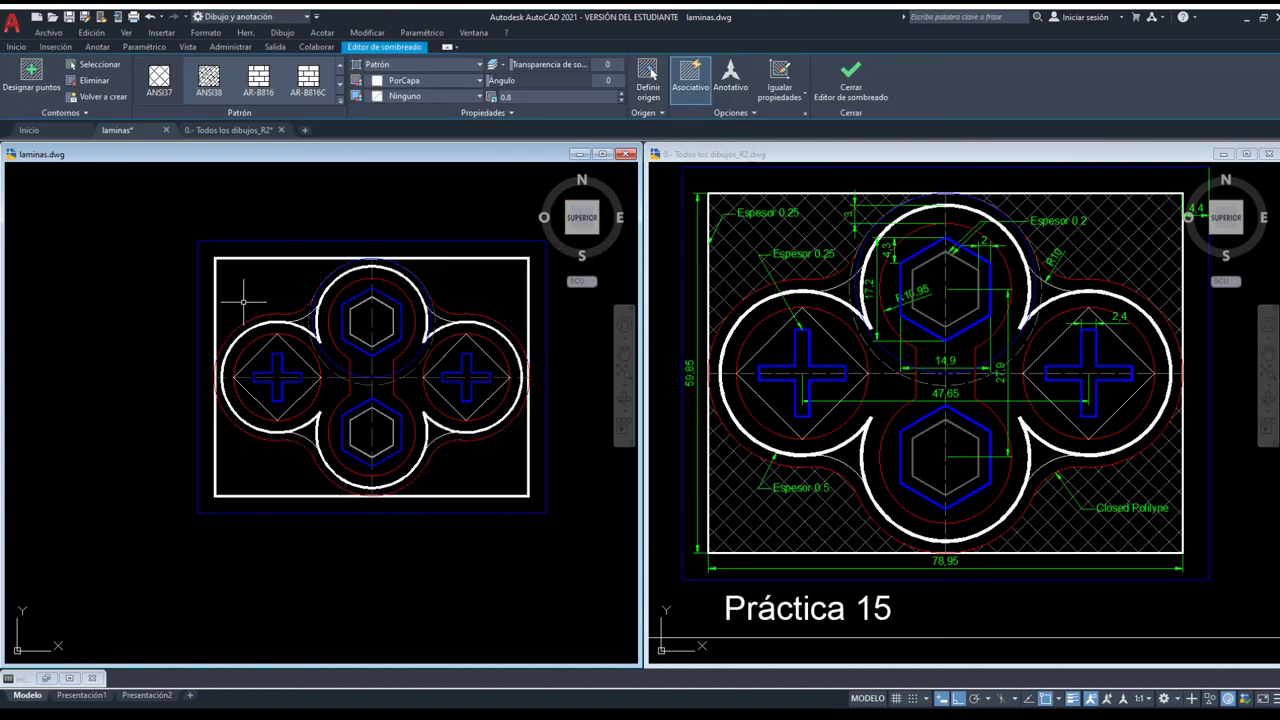
{"action": "left_click", "coordinate": [144, 102]}
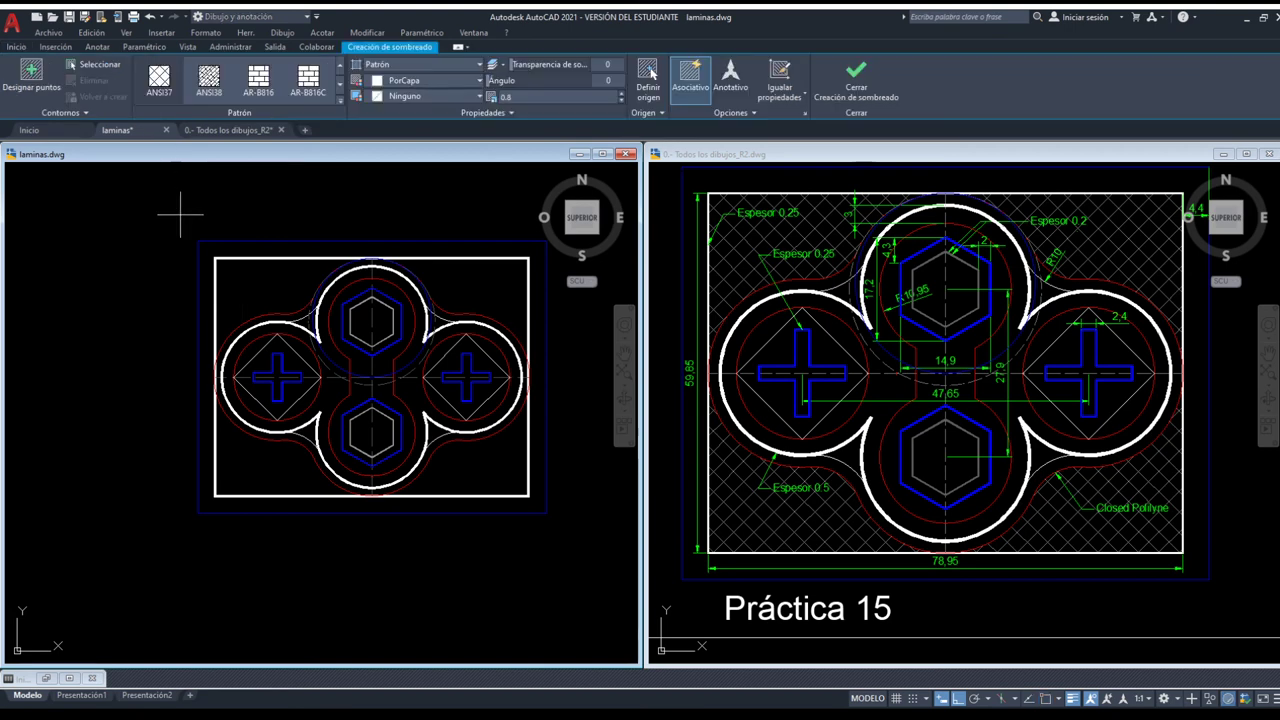
{"action": "left_click", "coordinate": [258, 290]}
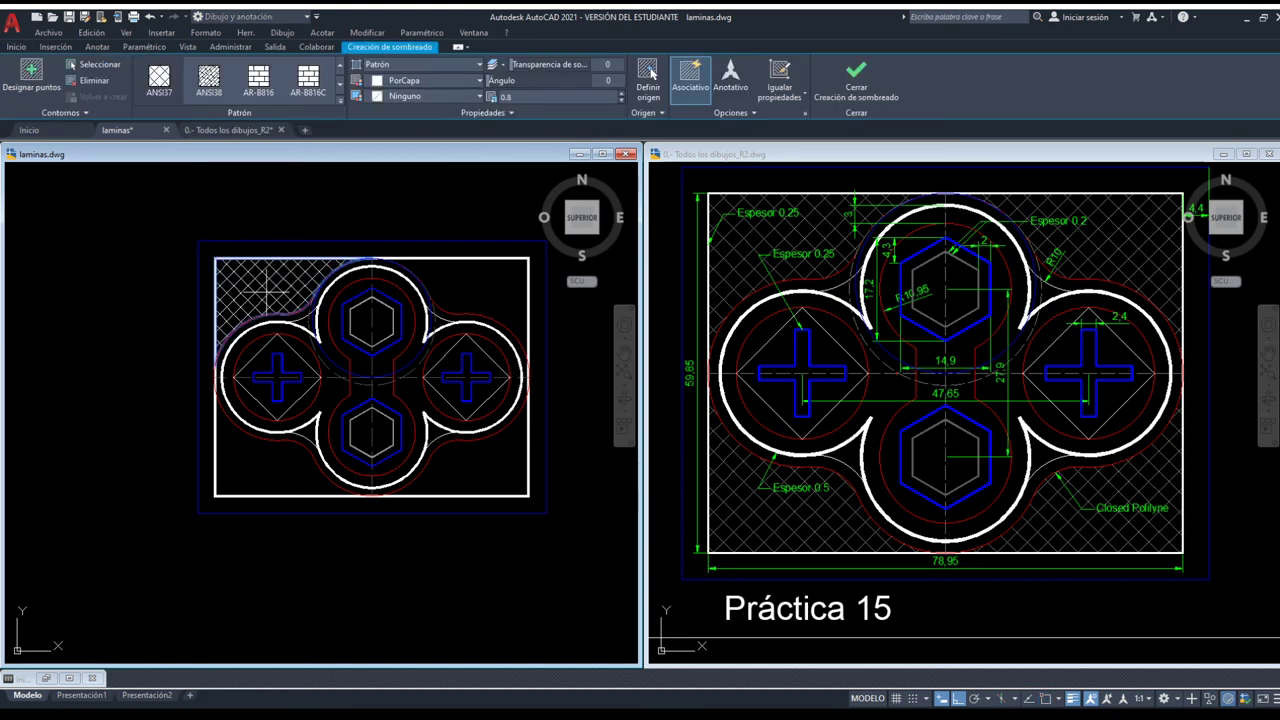
{"action": "left_click", "coordinate": [847, 90]}
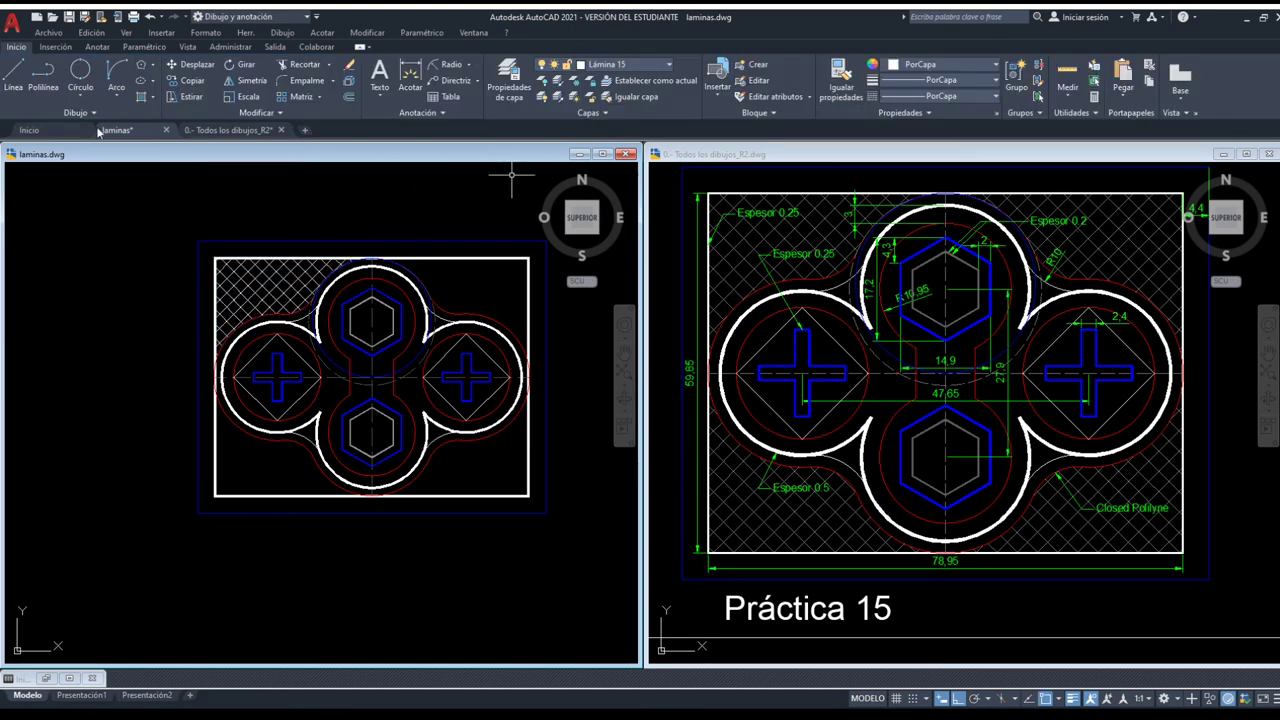
{"action": "left_click", "coordinate": [144, 99]}
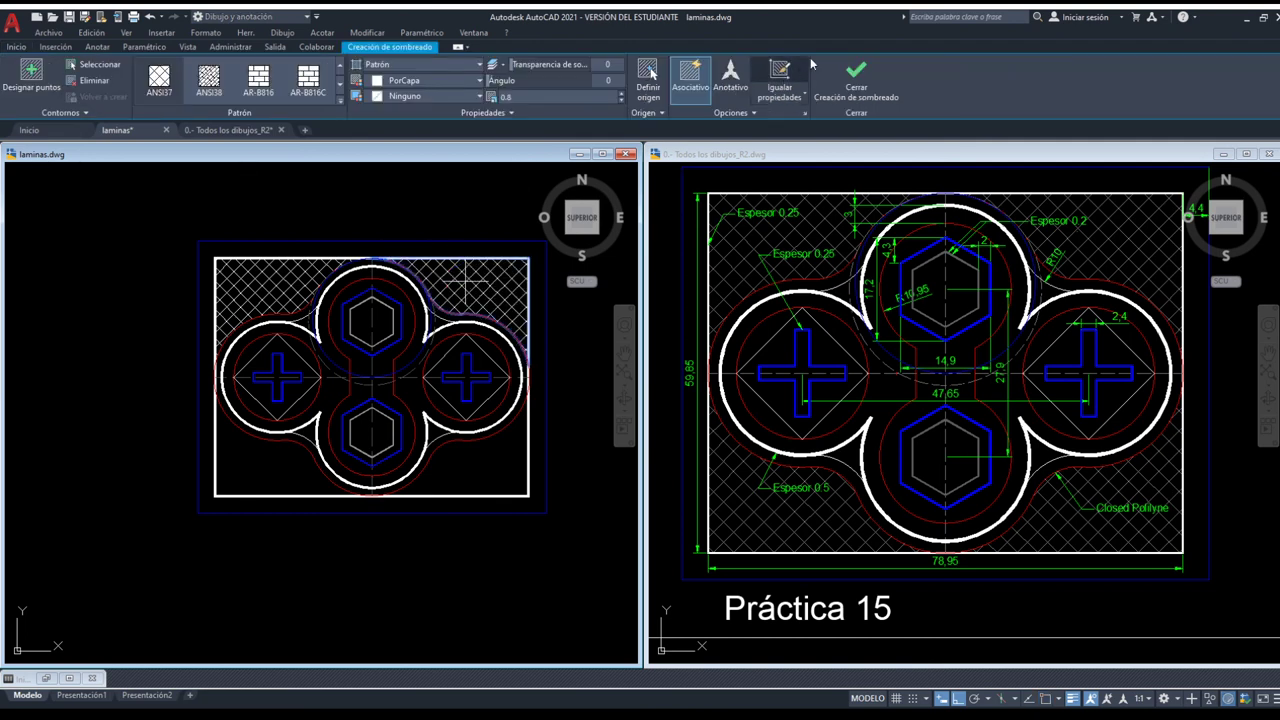
{"action": "left_click", "coordinate": [856, 78]}
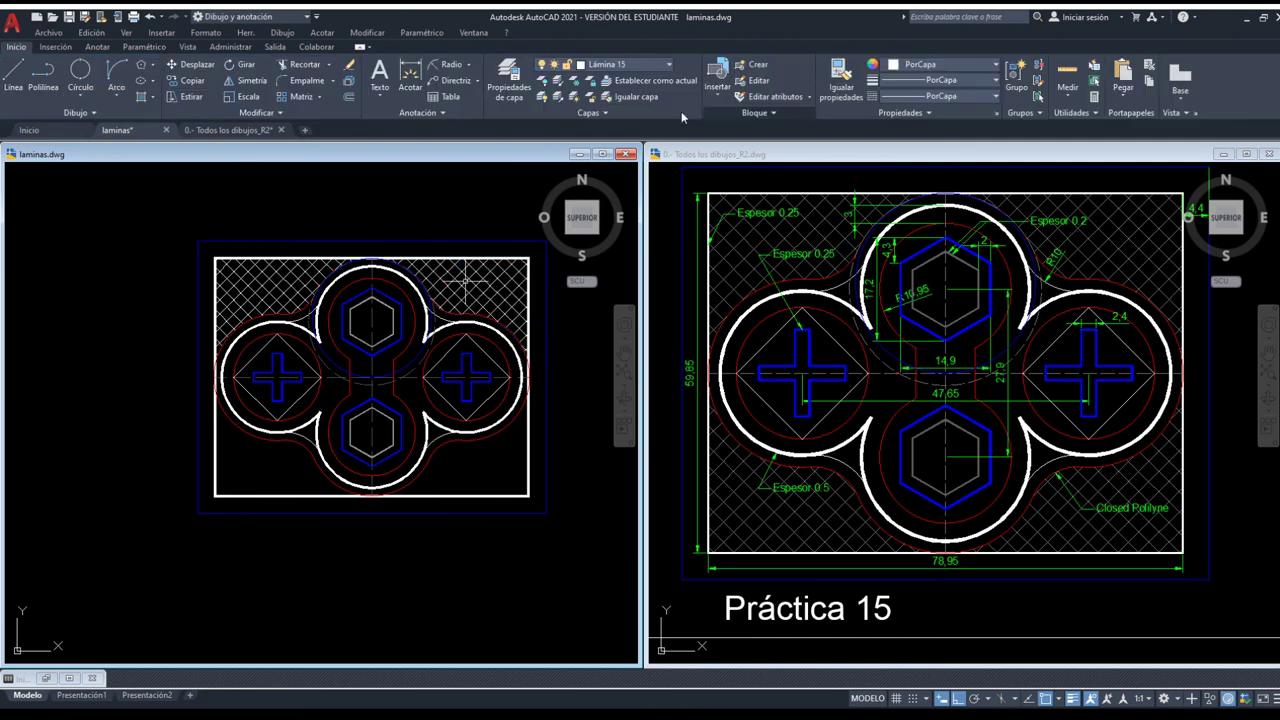
{"action": "left_click", "coordinate": [144, 98]}
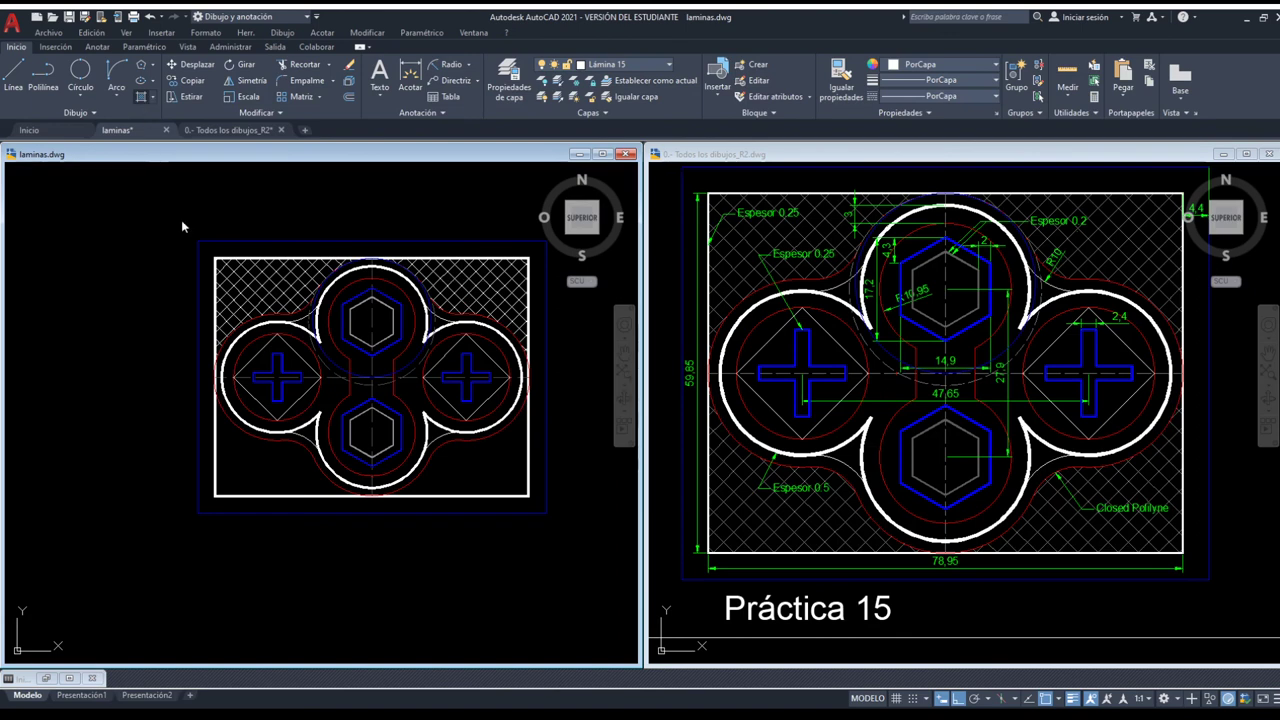
{"action": "left_click", "coordinate": [472, 455]}
{"action": "key", "text": "Return"}
Set the upper-right hatch's angle to 30 degrees.
{"action": "left_click", "coordinate": [472, 455]}
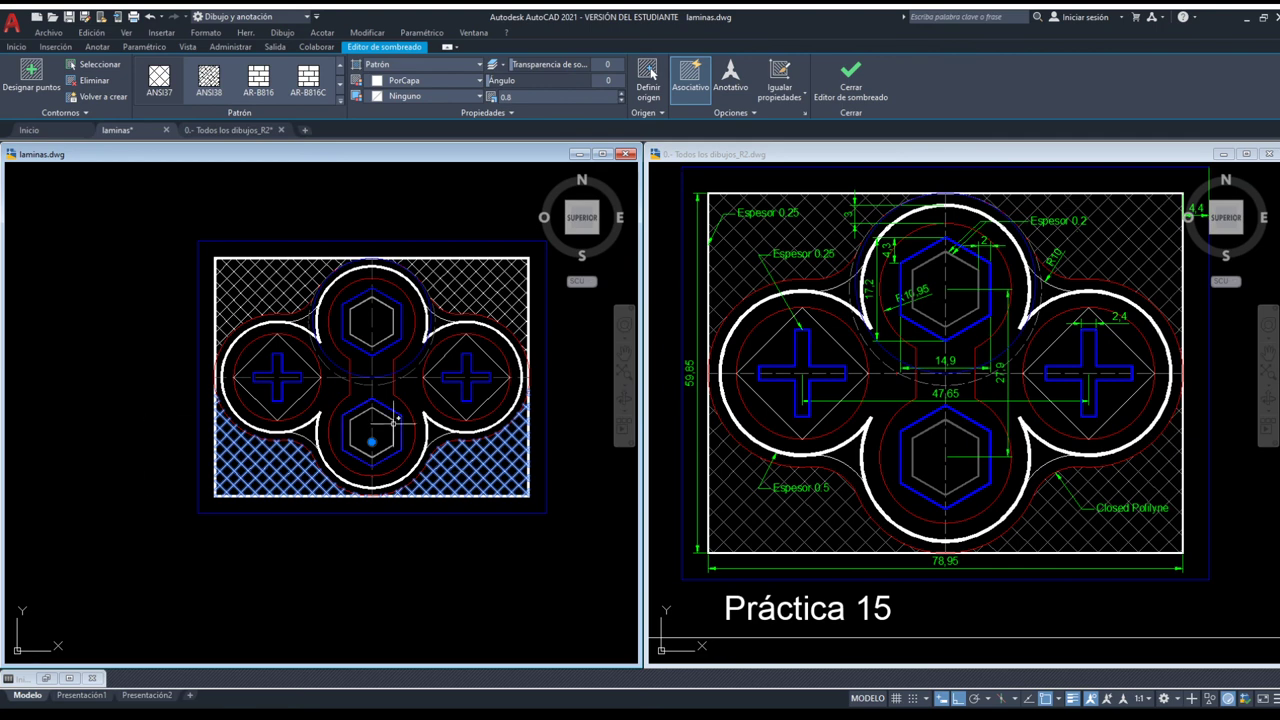
{"action": "key", "text": "Escape"}
{"action": "left_click", "coordinate": [272, 283]}
{"action": "key", "text": "Escape"}
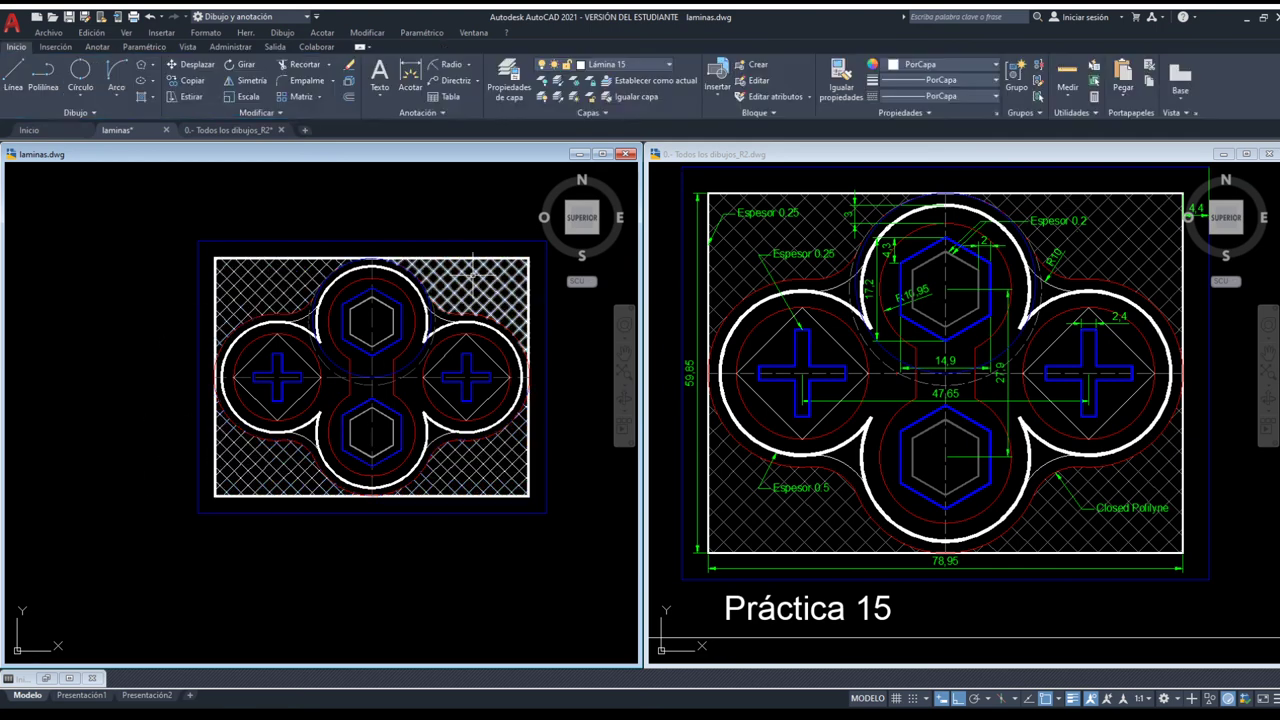
{"action": "left_click", "coordinate": [470, 285]}
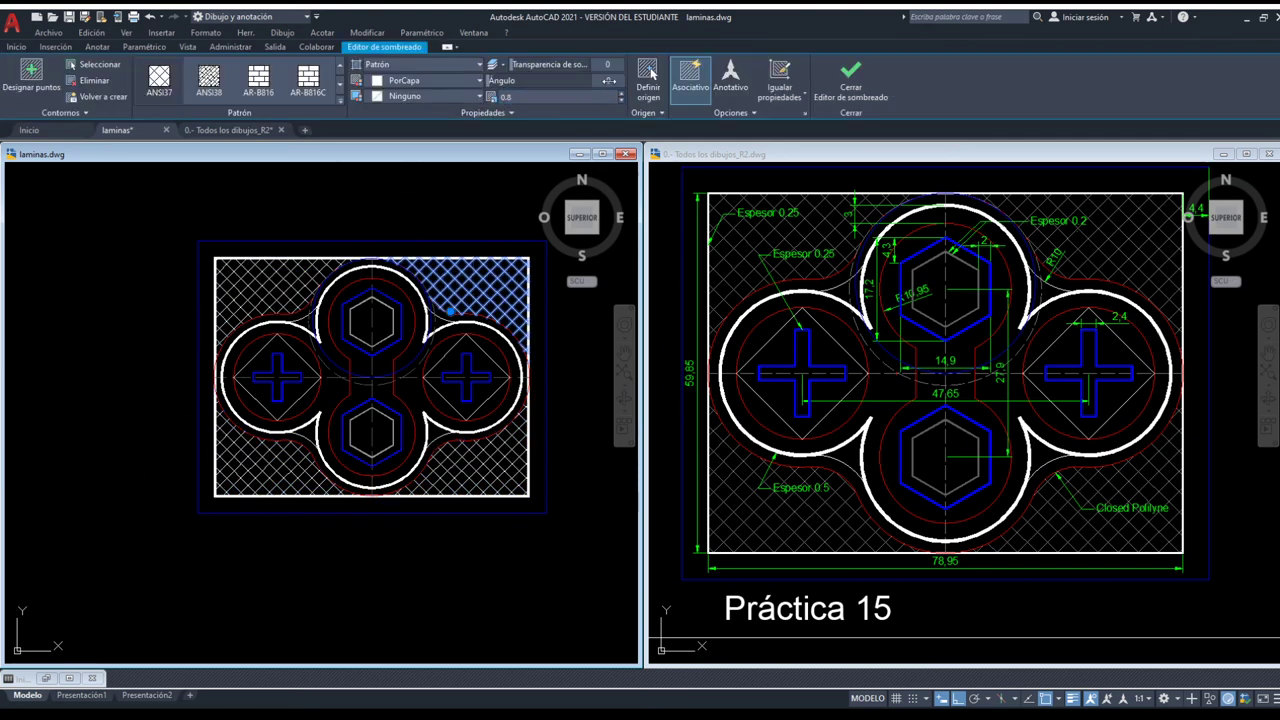
{"action": "type", "text": "330"}
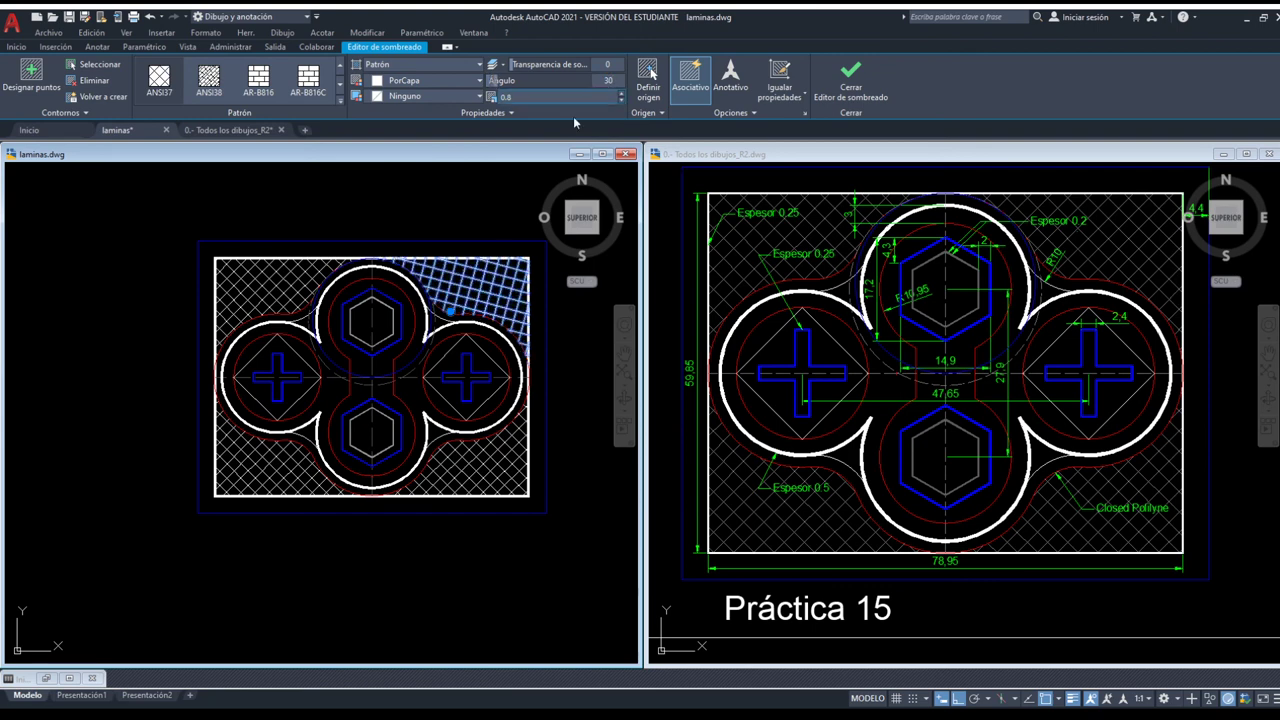
{"action": "key", "text": "Return"}
{"action": "key", "text": "Escape"}
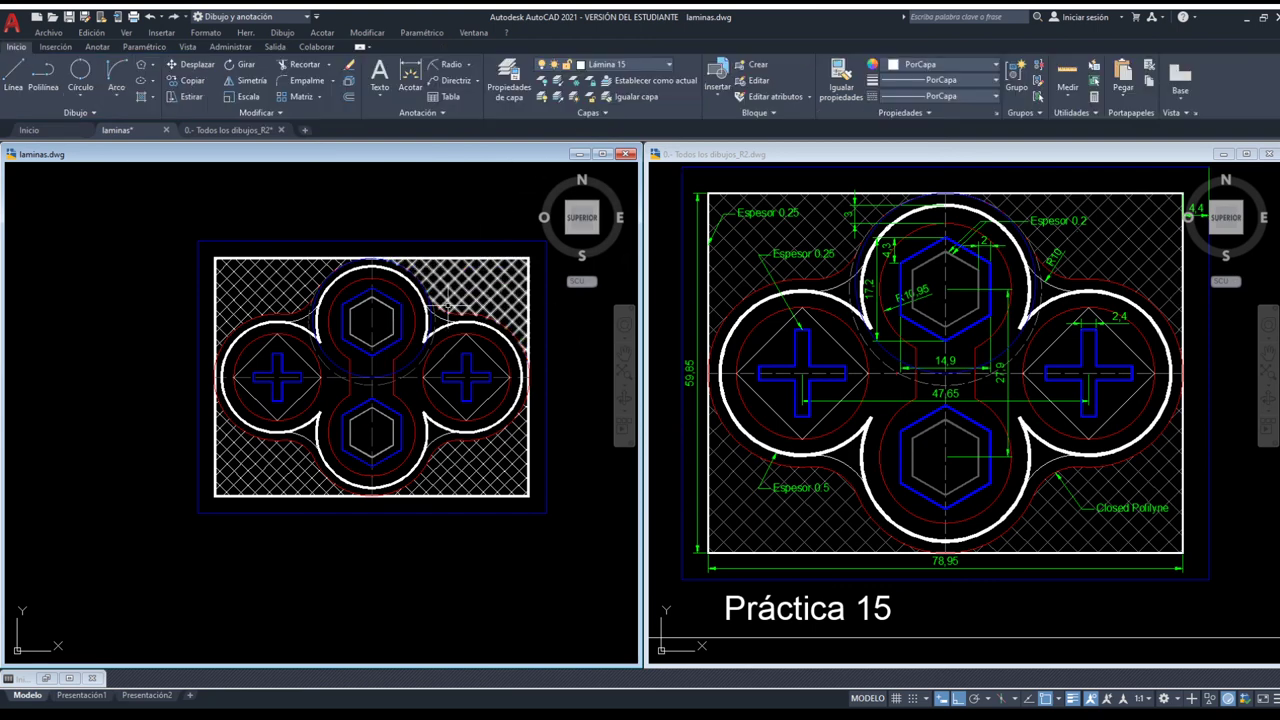
{"action": "left_click", "coordinate": [242, 275]}
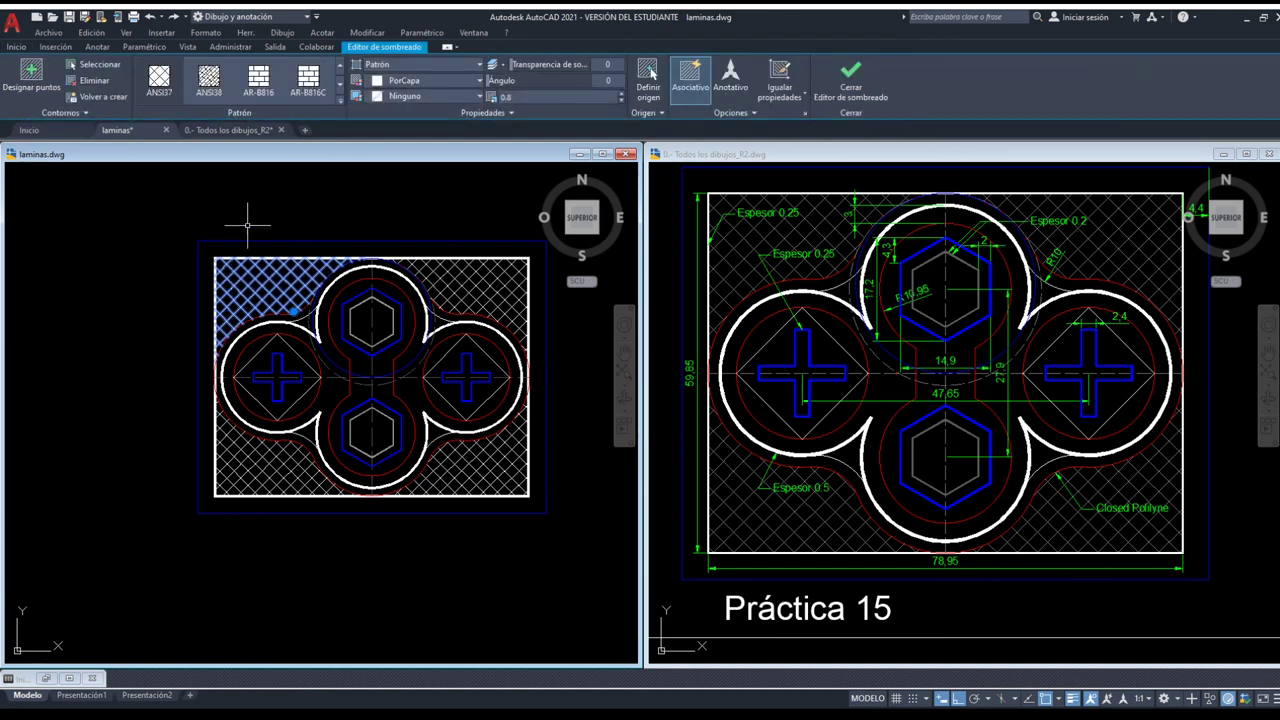
Convert the upper-left hatch into a red Degradado (gradient) fill.
{"action": "left_click", "coordinate": [478, 64]}
{"action": "left_click", "coordinate": [410, 95]}
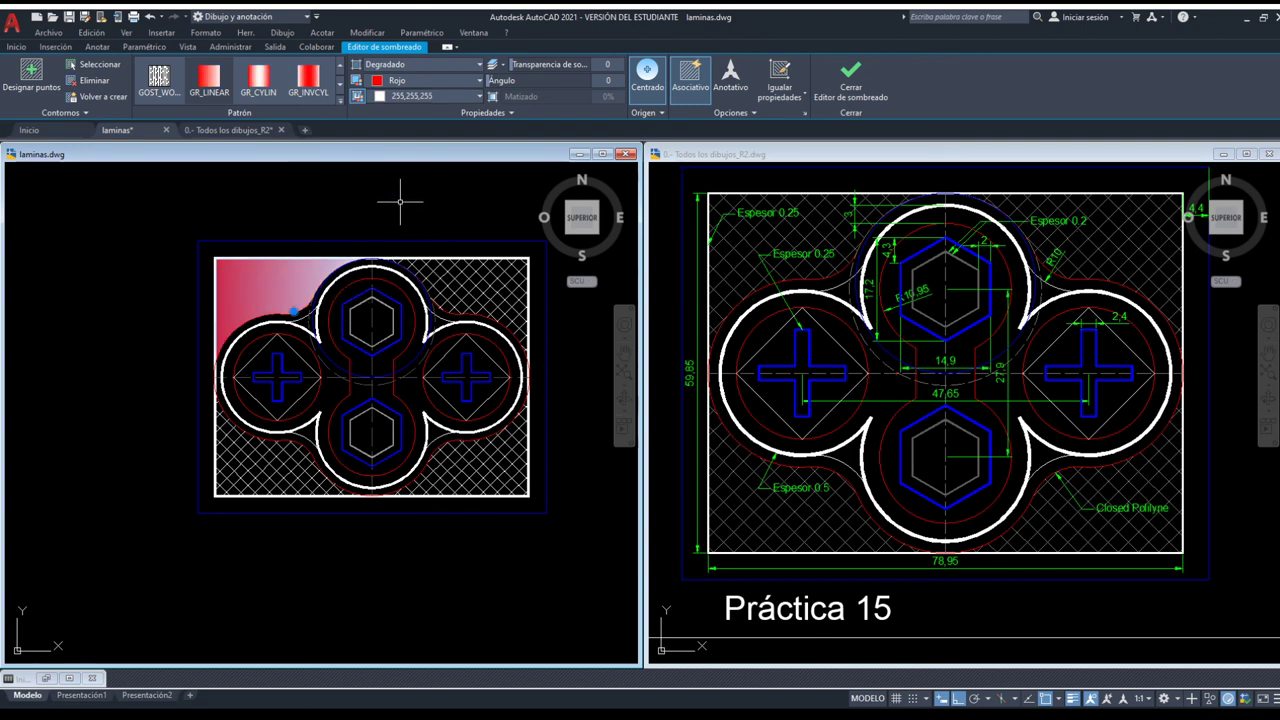
{"action": "left_click", "coordinate": [852, 82]}
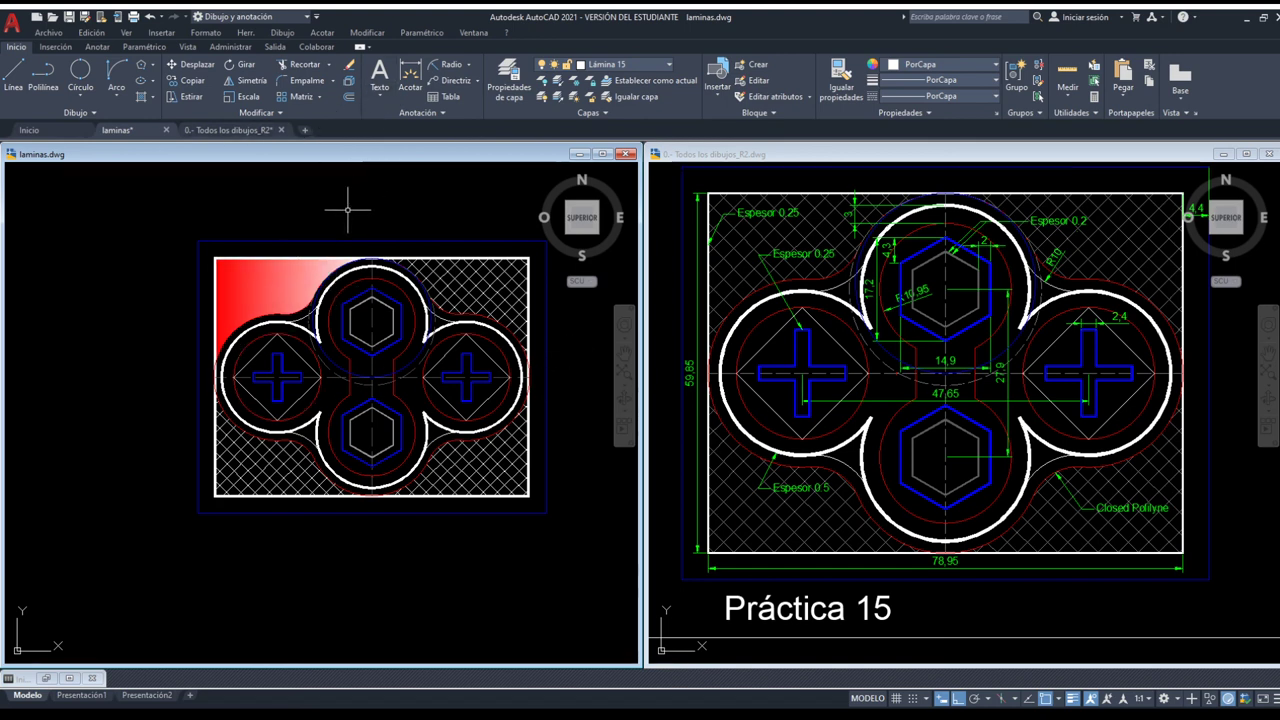
Match the red gradient's properties onto the two remaining hatches.
{"action": "key", "text": "Return"}
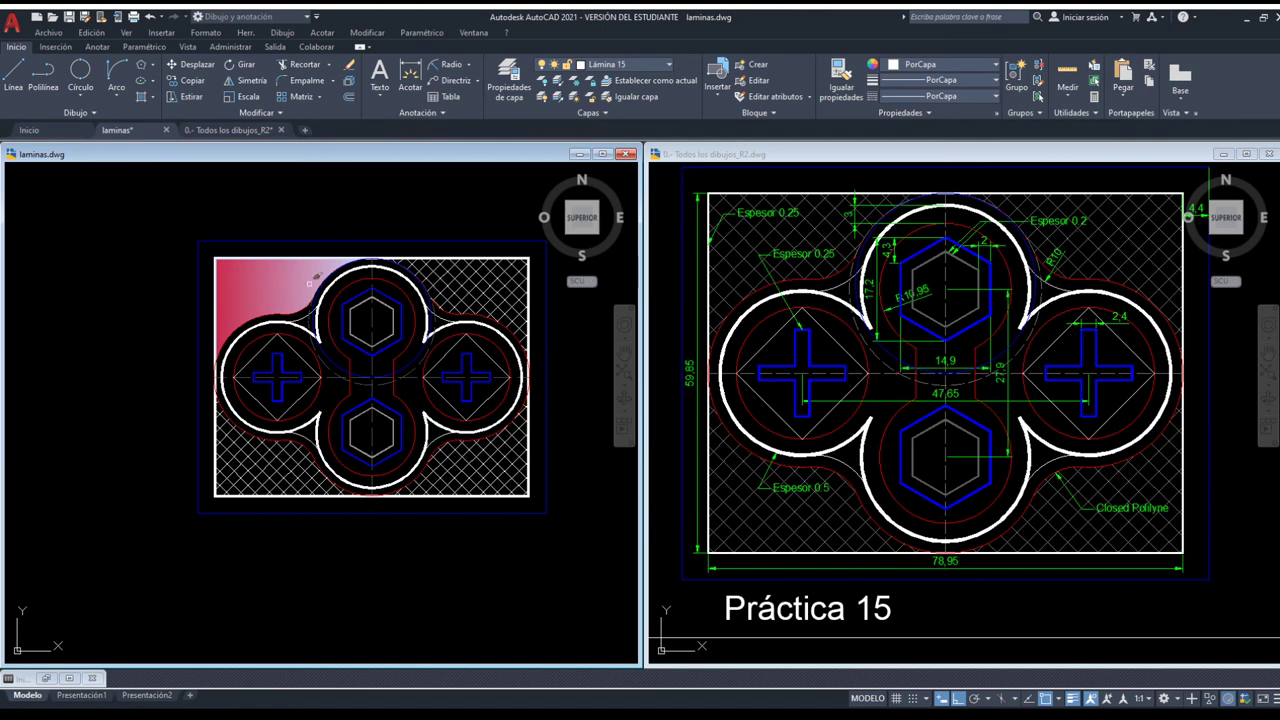
{"action": "left_click", "coordinate": [314, 279]}
{"action": "left_click", "coordinate": [478, 281]}
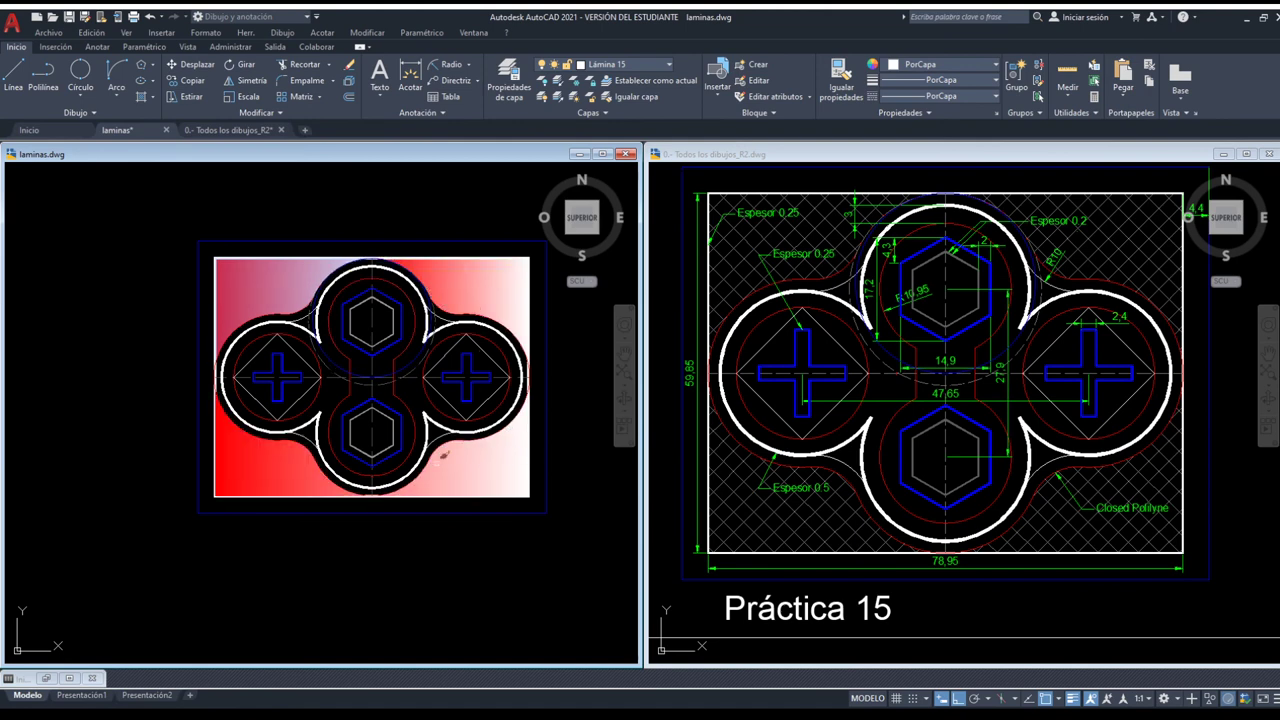
{"action": "key", "text": "Escape"}
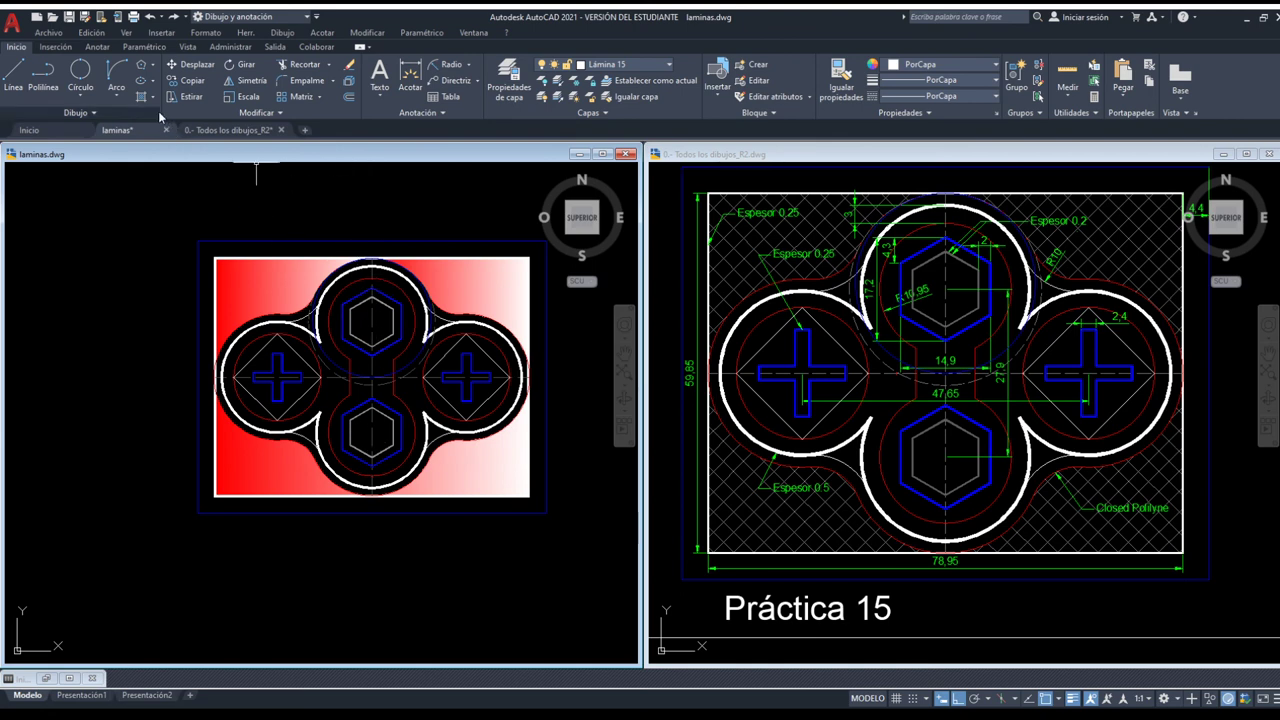
{"action": "left_click", "coordinate": [141, 80]}
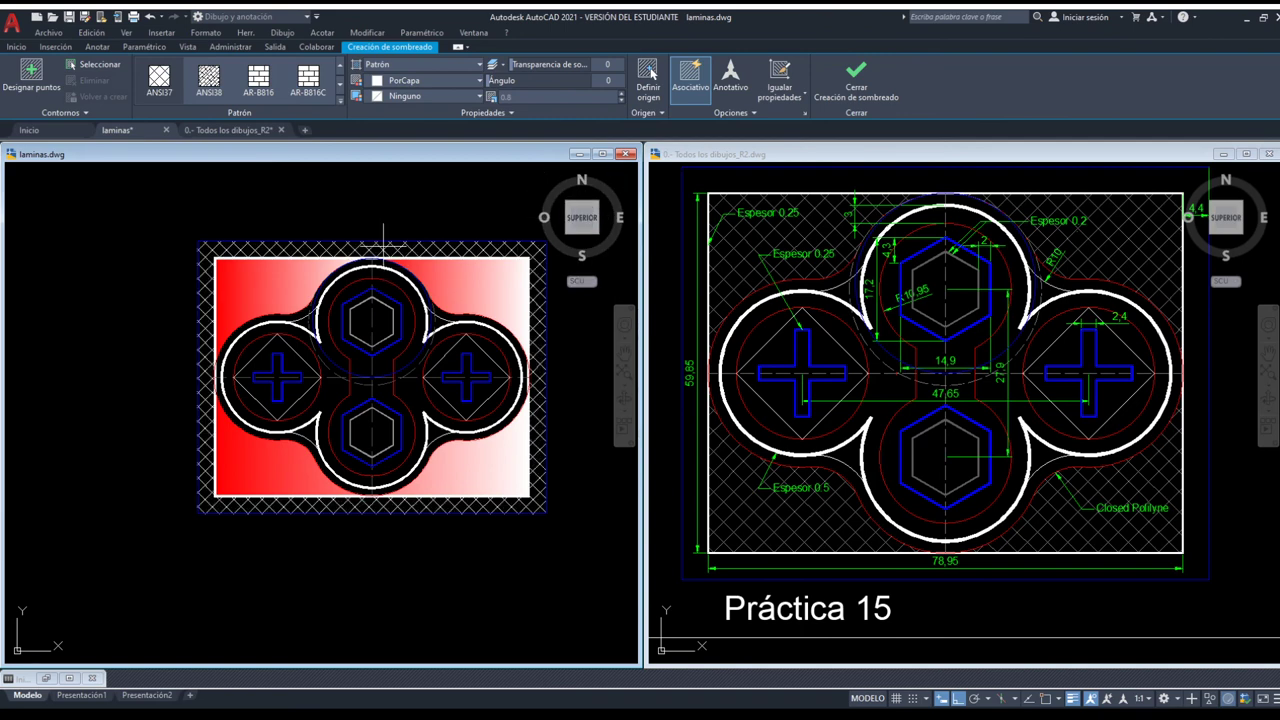
{"action": "key", "text": "Escape"}
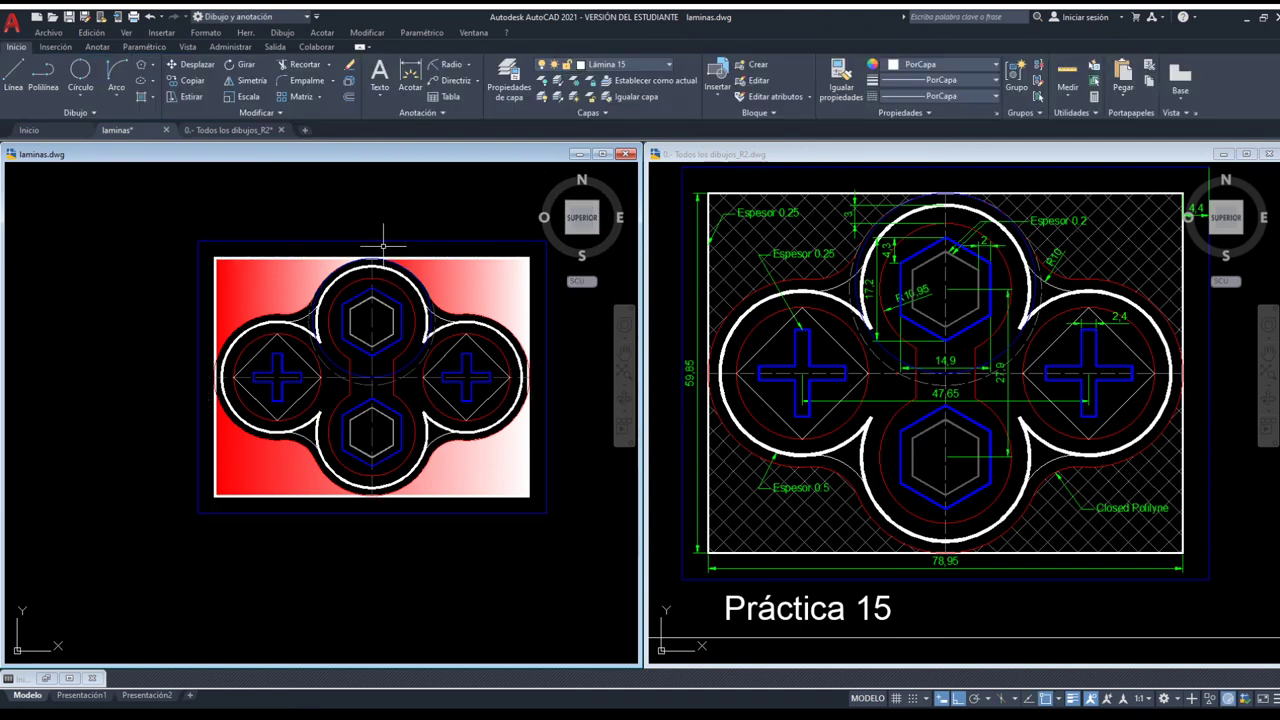